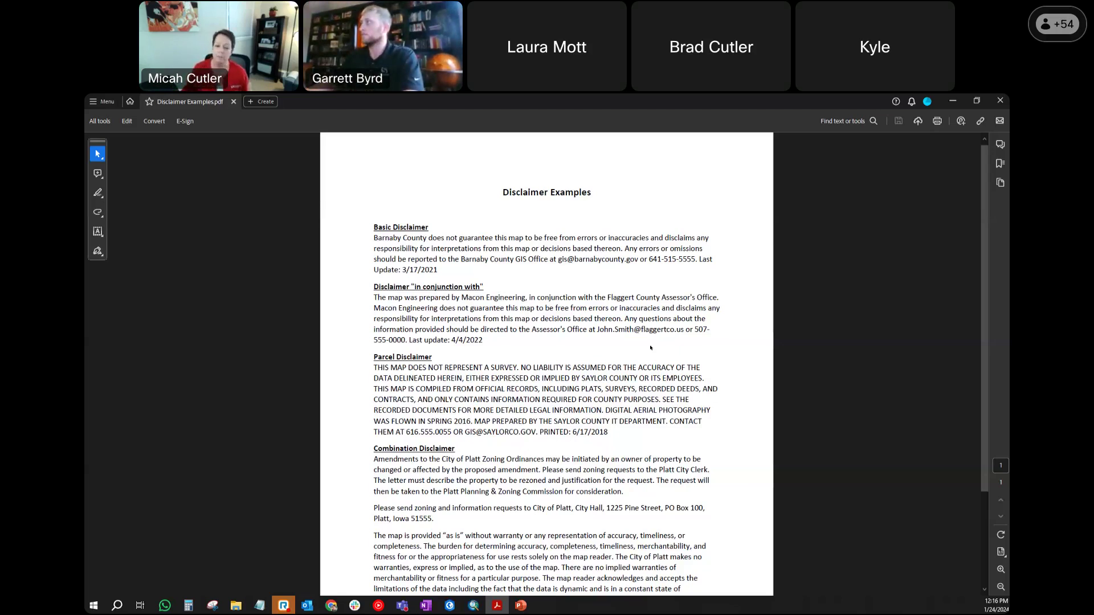
Read through the sample map disclaimers in the PDF, from the basic disclaimer to the combination disclaimer
scroll(650, 348, down, 2)
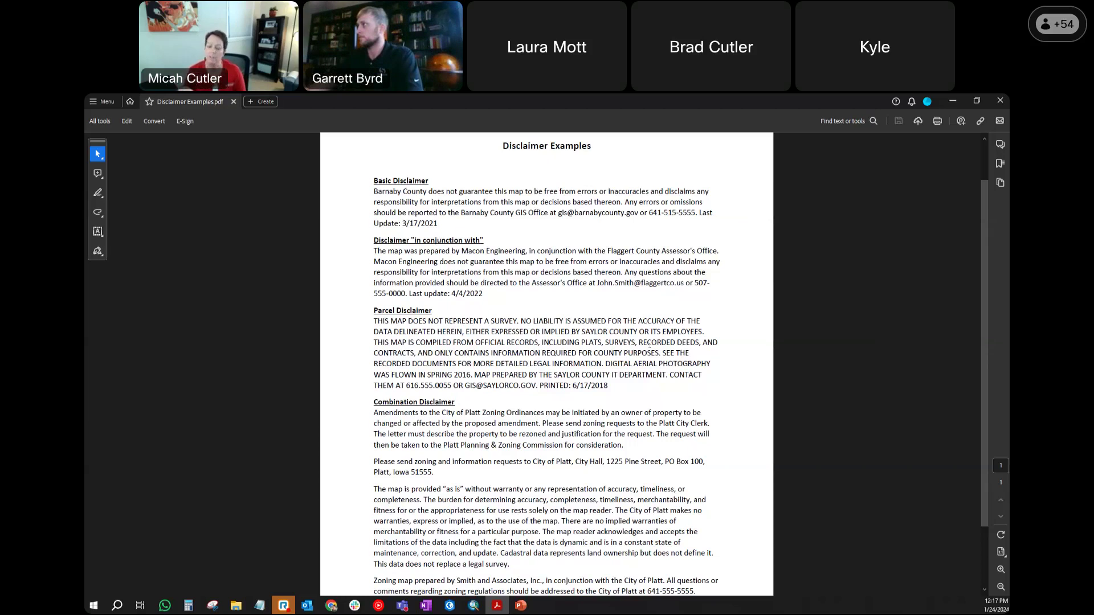
scroll(649, 344, down, 2)
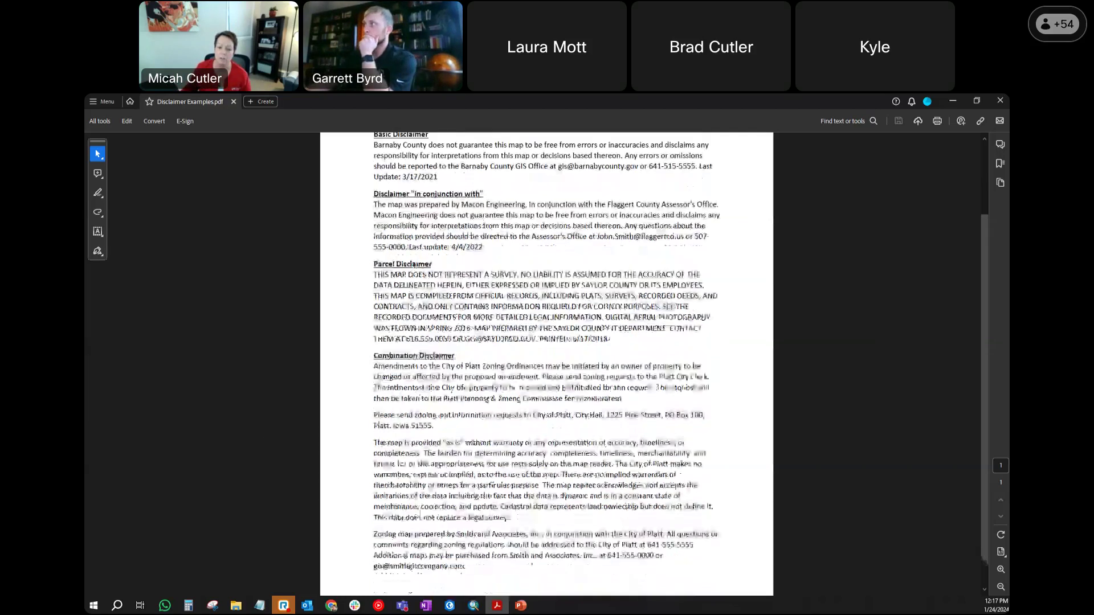
scroll(479, 376, down, 1)
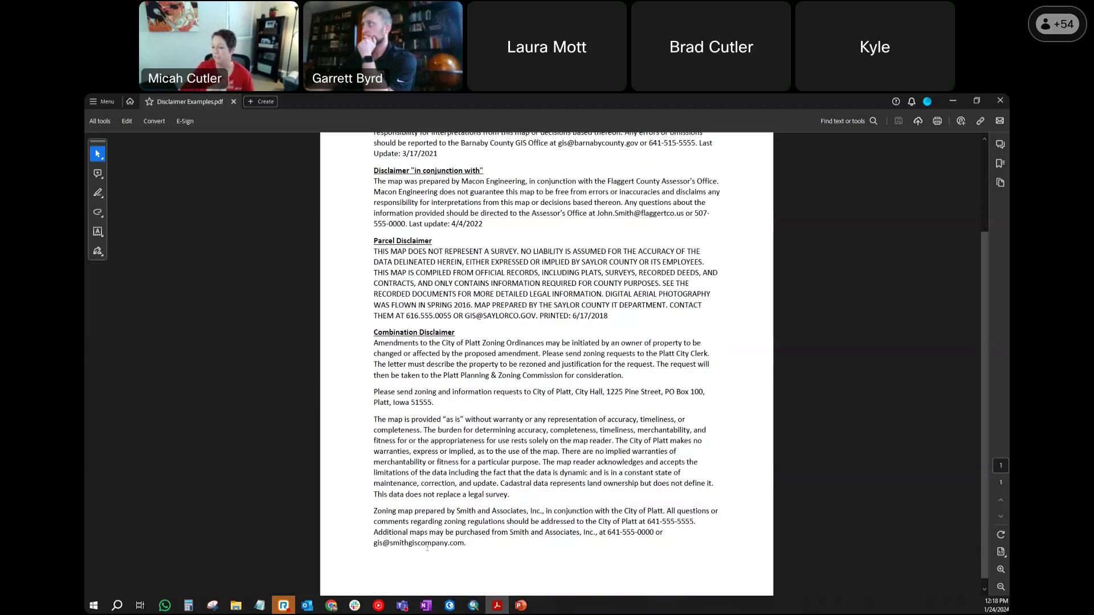
scroll(428, 549, up, 1)
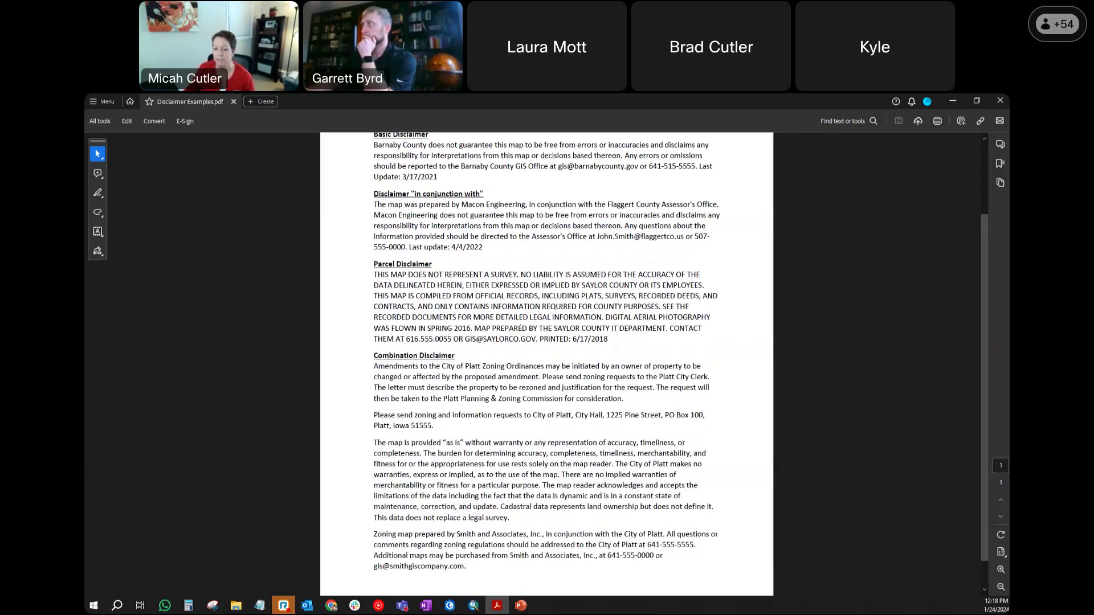
scroll(521, 327, up, 2)
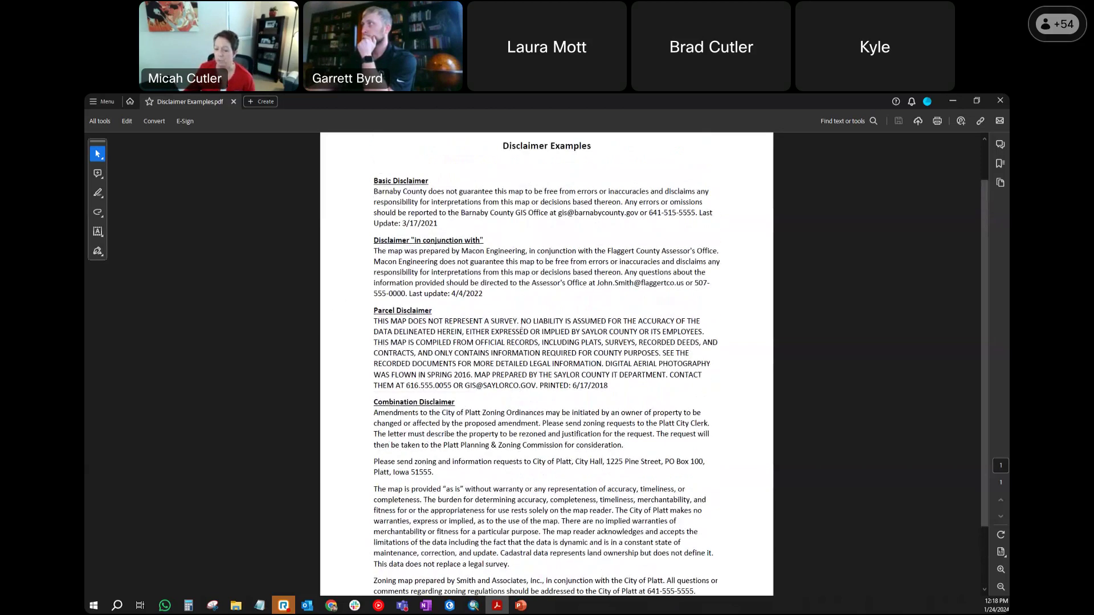
Close the disclaimer examples PDF and switch to the Iowa County Map project in ArcGIS Pro
click(1002, 102)
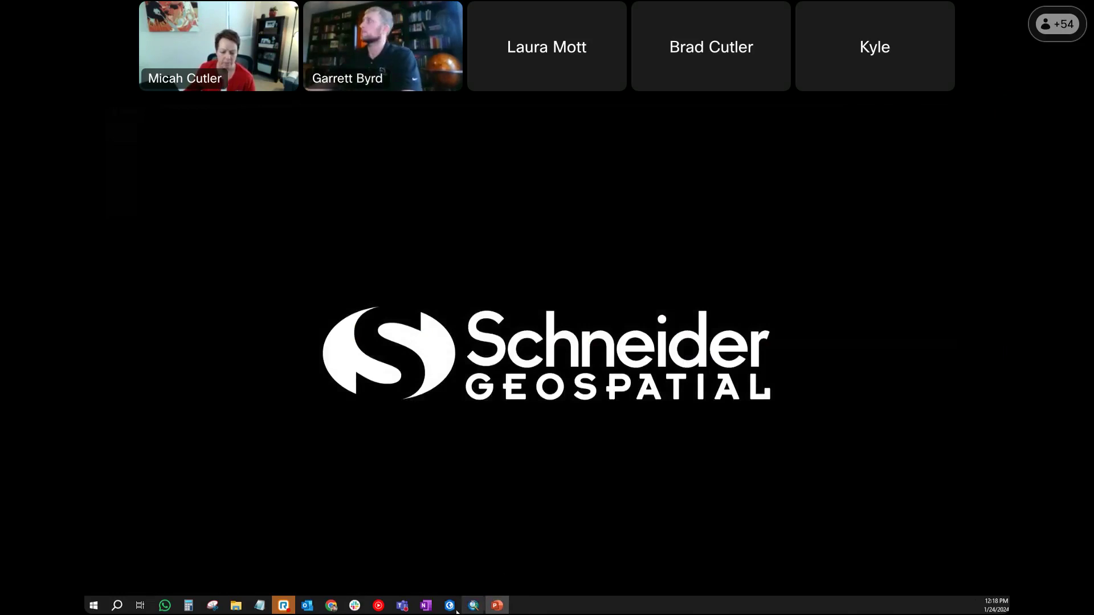
mouse_move(452, 611)
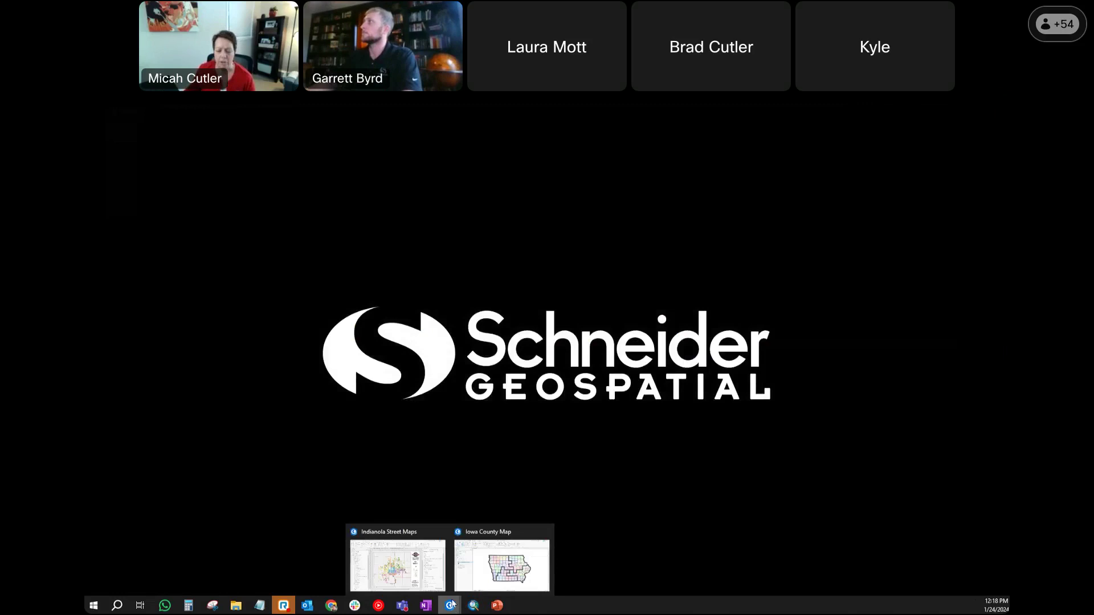
click(474, 585)
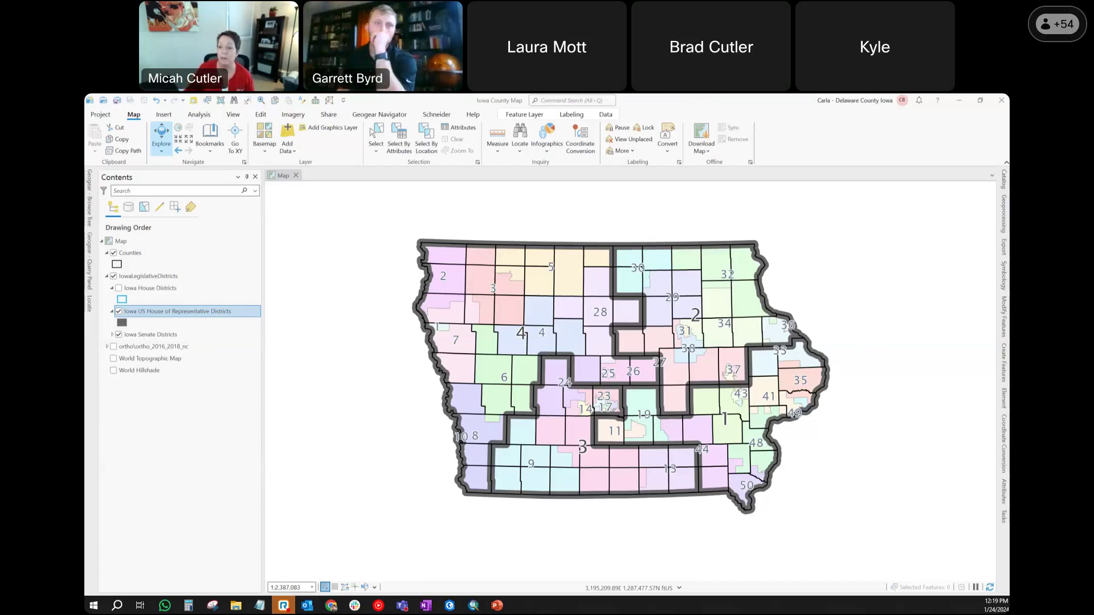
Keep the Catalog docked open and create a new ANSI landscape Letter layout, 8.5" x 11"
click(1004, 179)
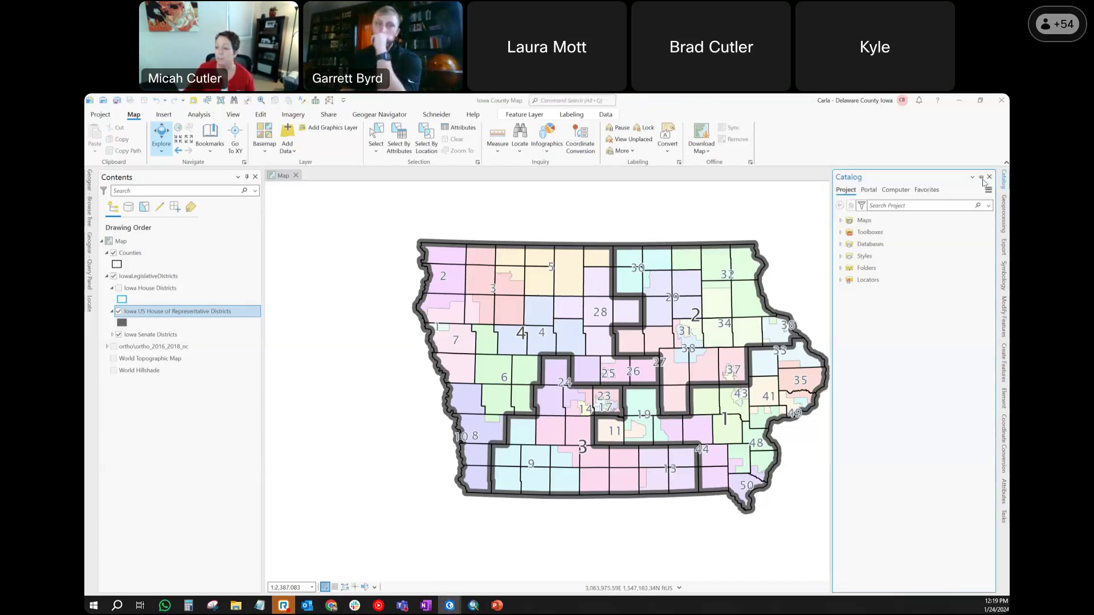
click(981, 178)
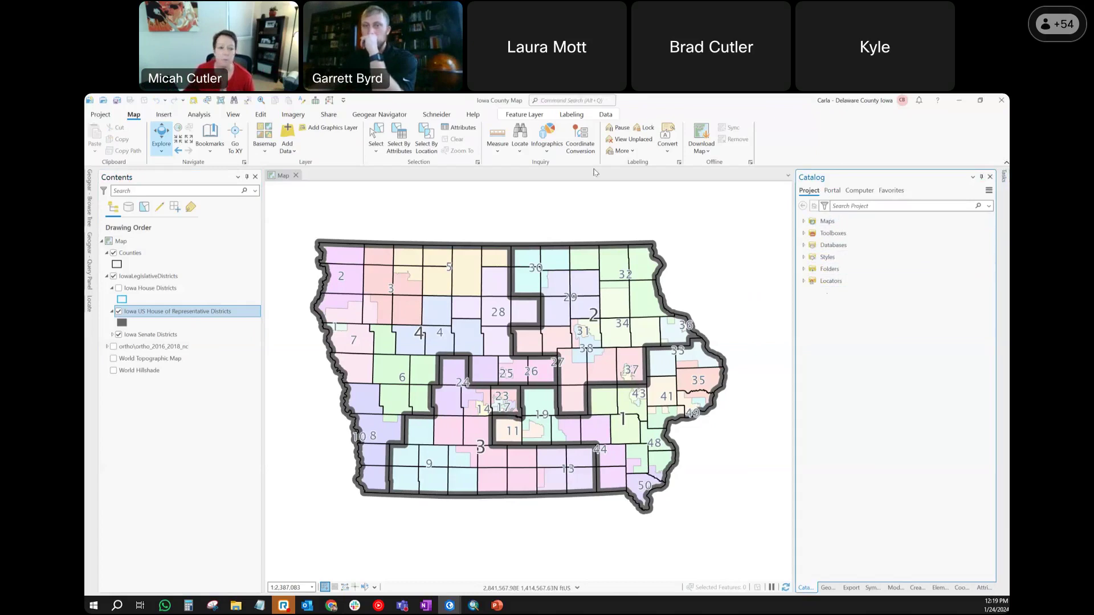
click(165, 115)
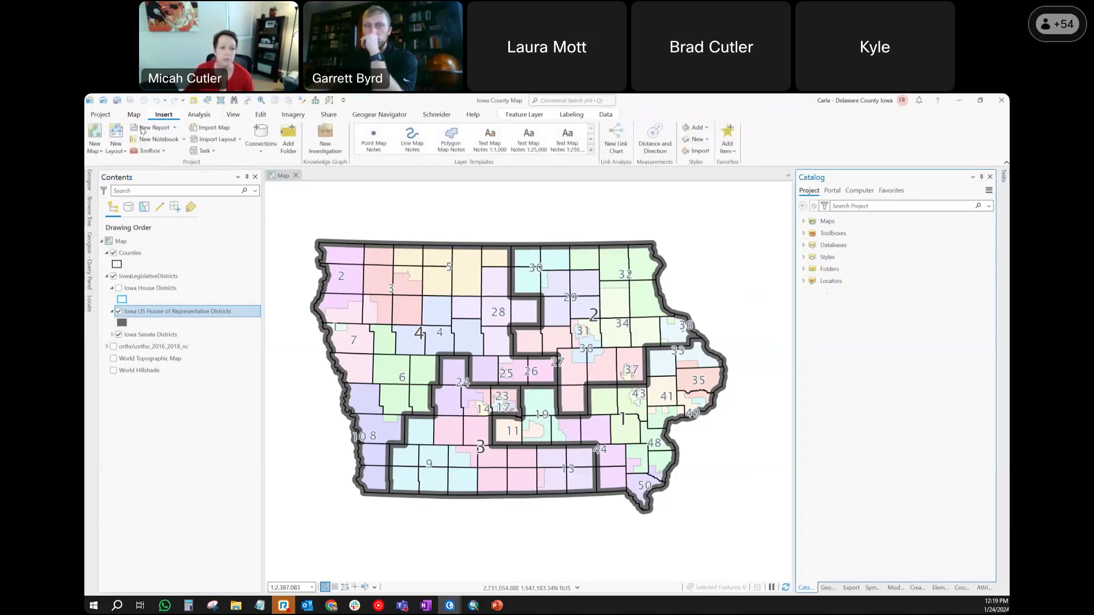
click(116, 136)
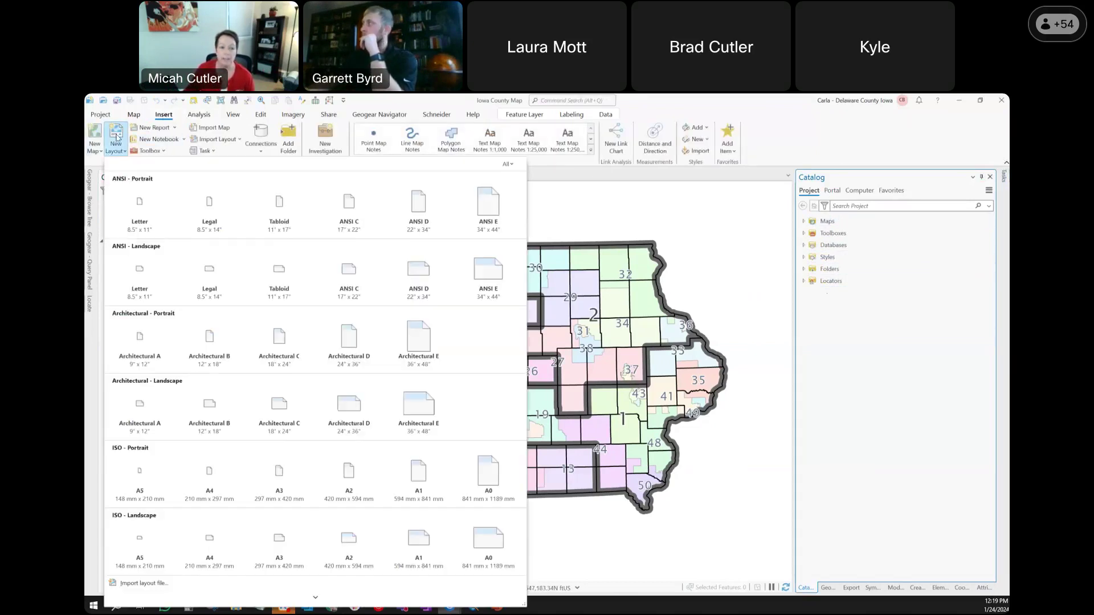
scroll(285, 399, down, 1)
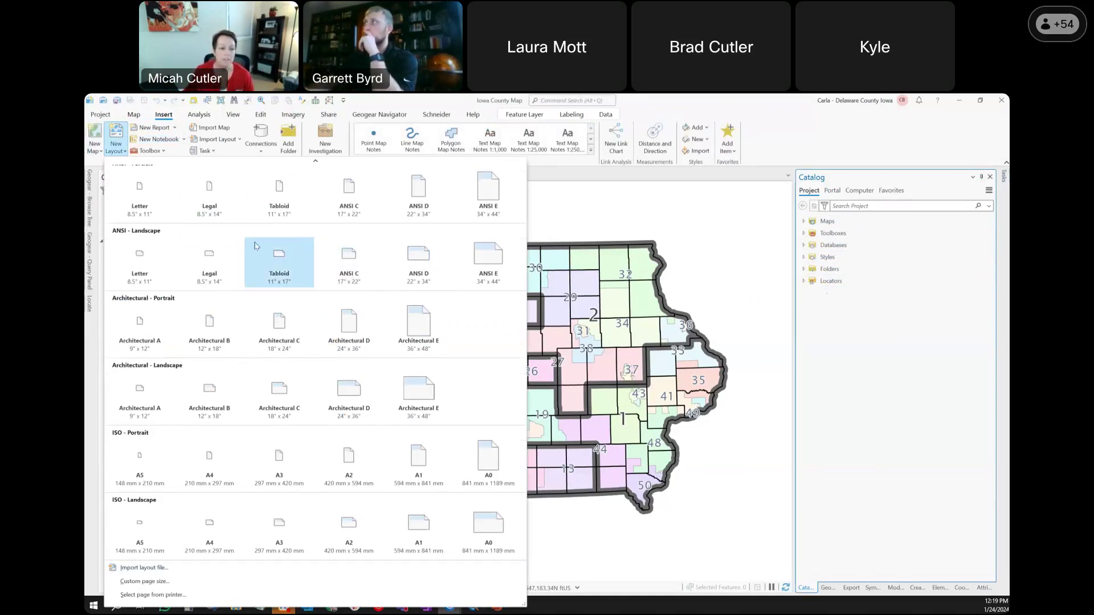
scroll(255, 246, up, 1)
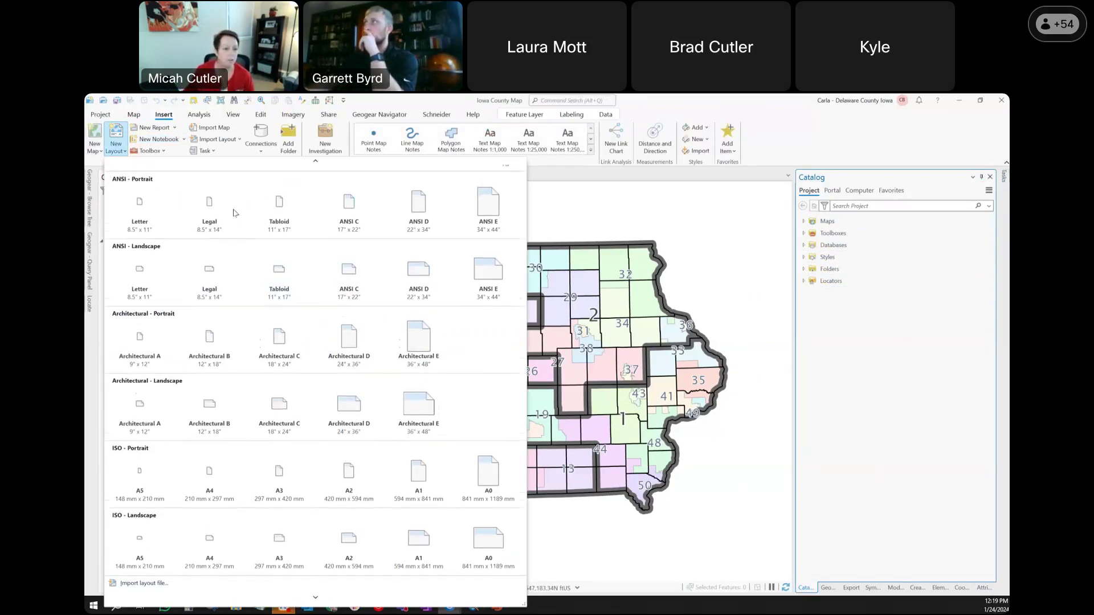
click(143, 290)
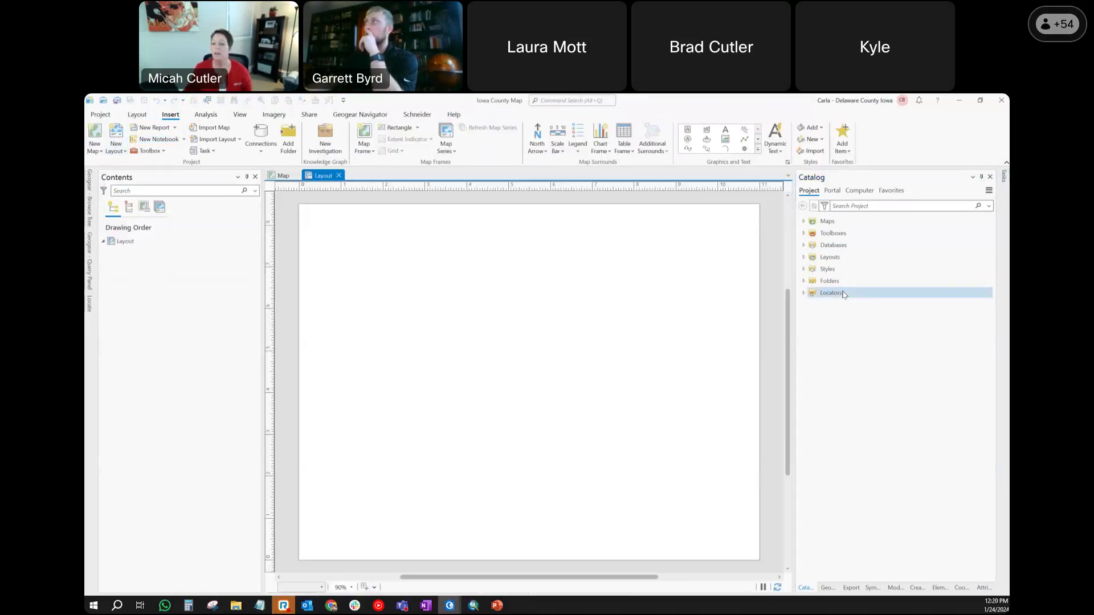
Find the new layout among the project's layouts in the Catalog and rename it "Iowa Layout Letter"
click(804, 260)
click(835, 260)
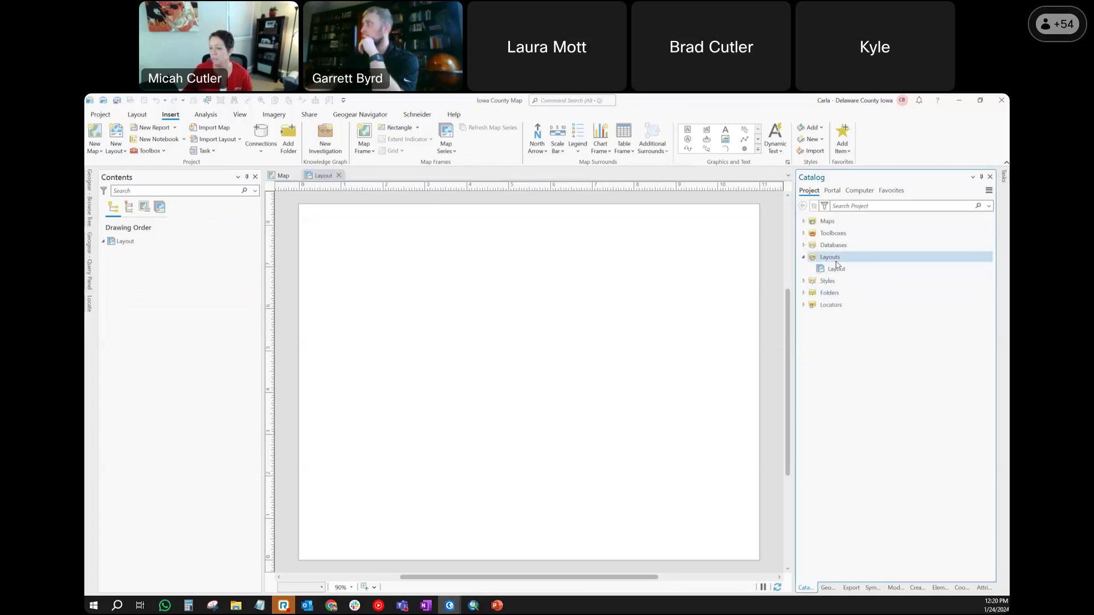
click(839, 294)
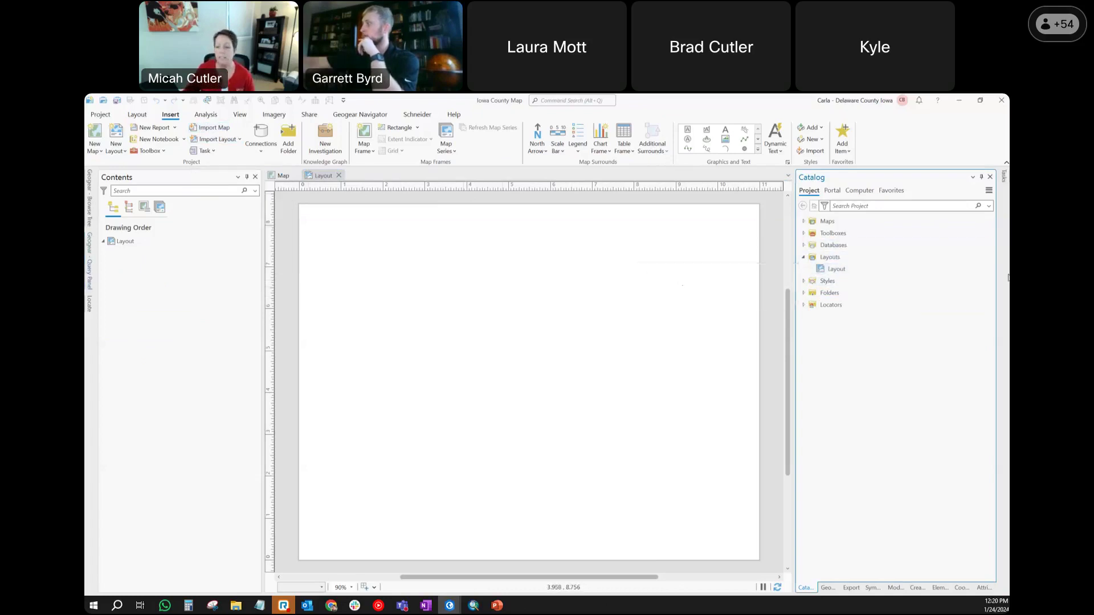
click(137, 116)
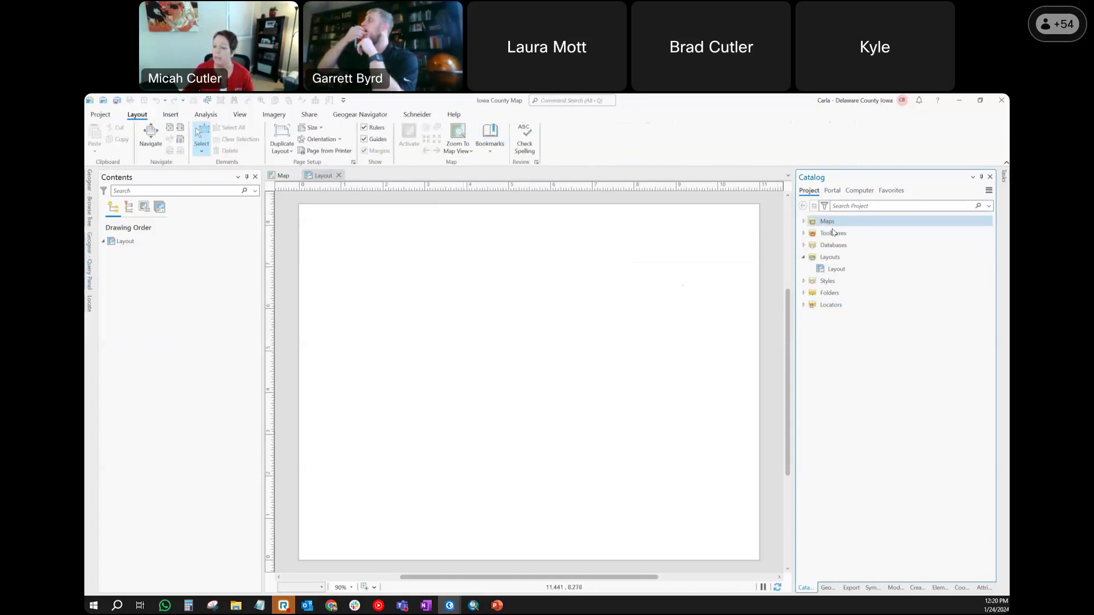
click(842, 270)
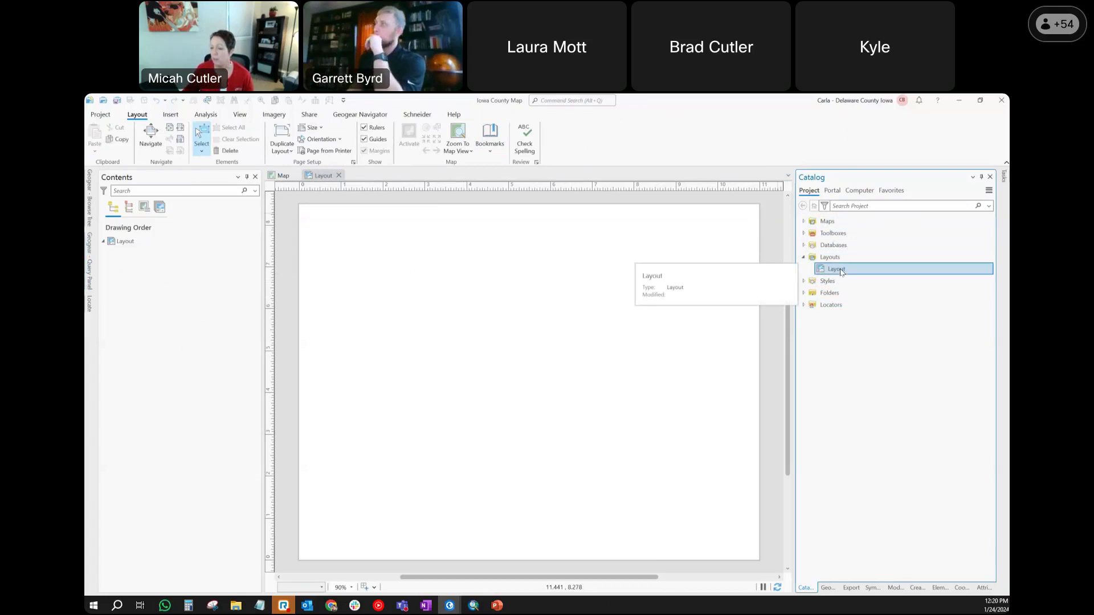
right_click(841, 271)
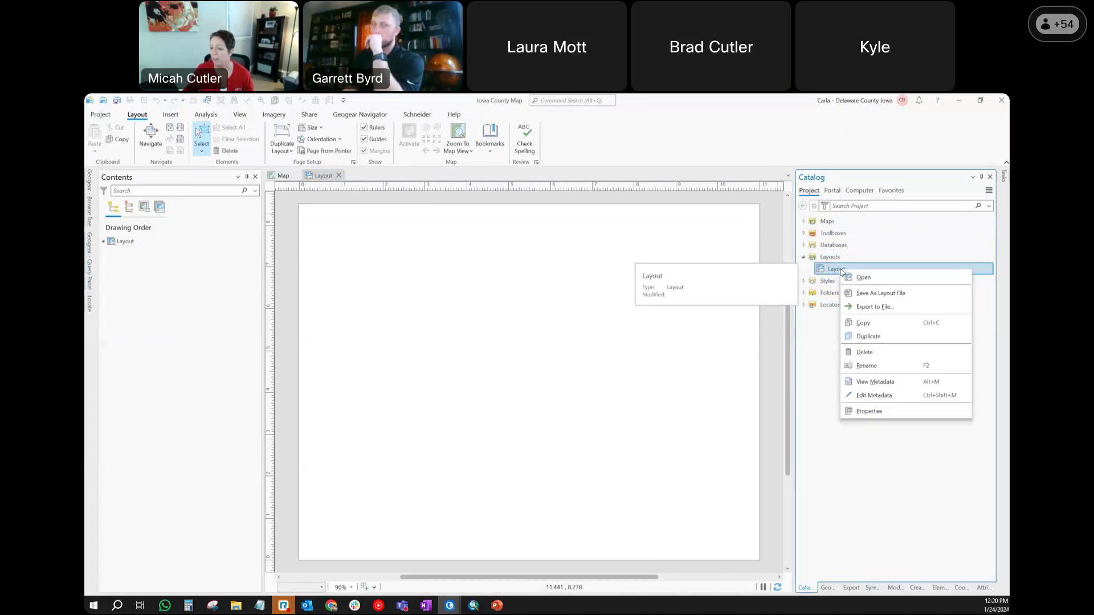
click(878, 365)
key(BackSpace)
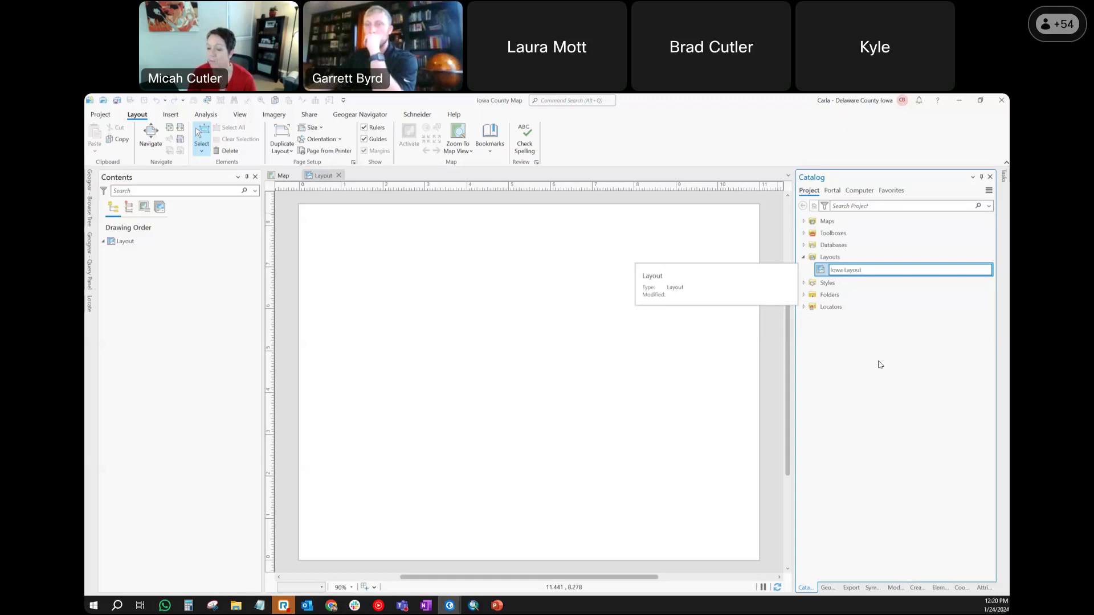
text(Iowa Layout Letter)
key(Return)
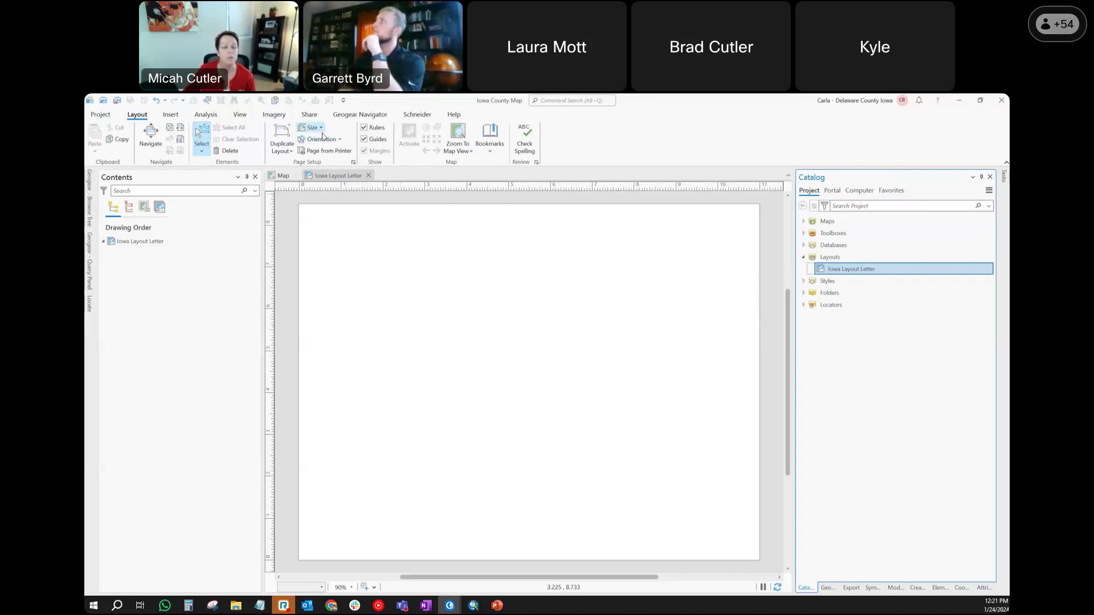
Turn the layout's rulers off and back on
click(364, 127)
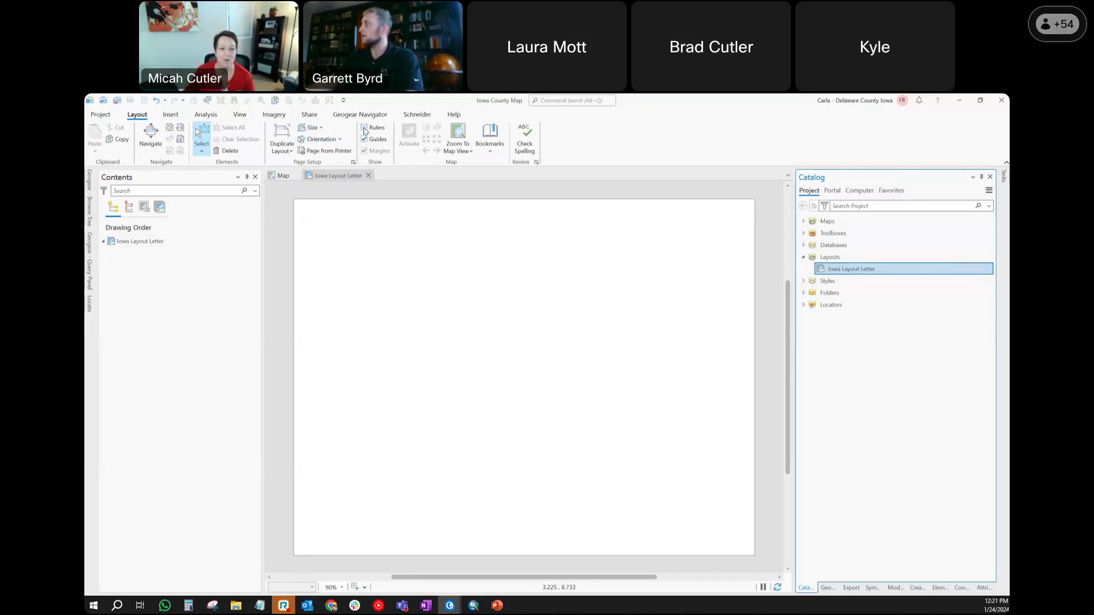
click(364, 128)
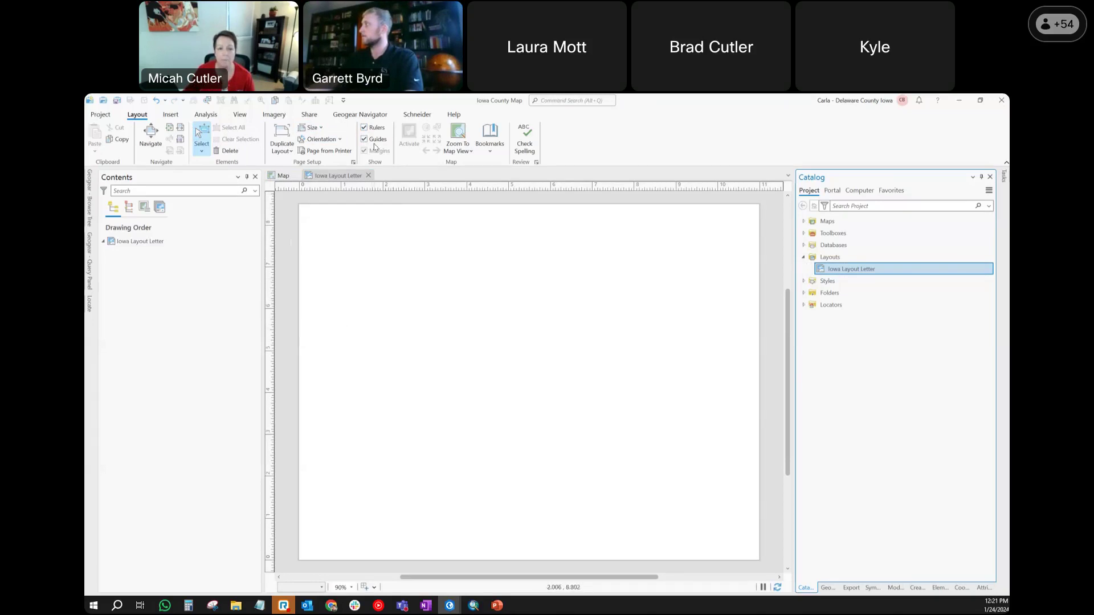
Add two vertical guides to the layout, each about 0.4 inches inside the page's left and right edges
click(341, 191)
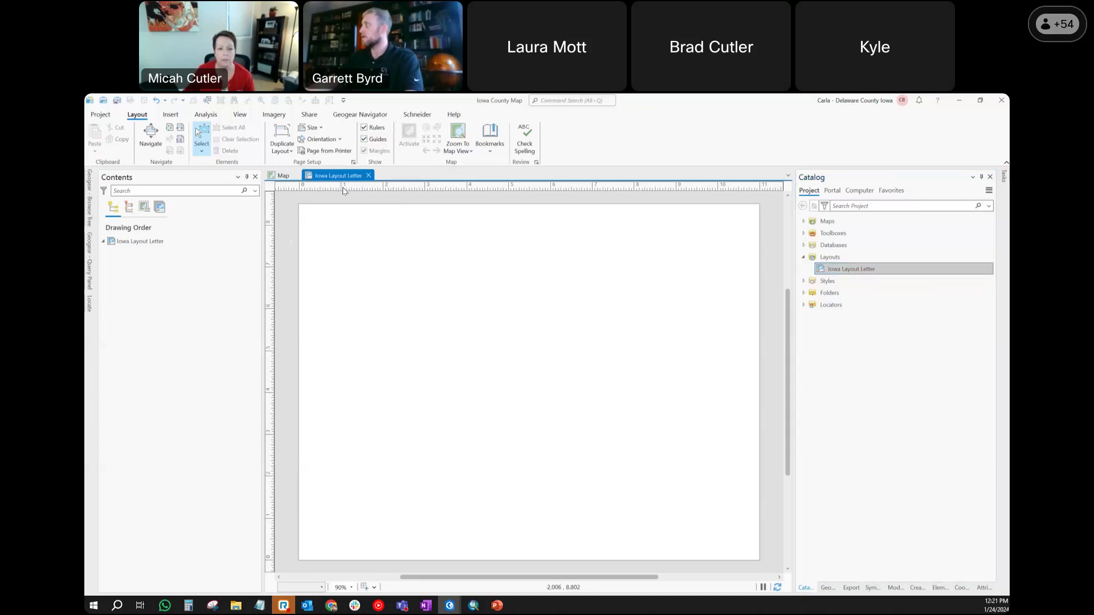
right_click(341, 193)
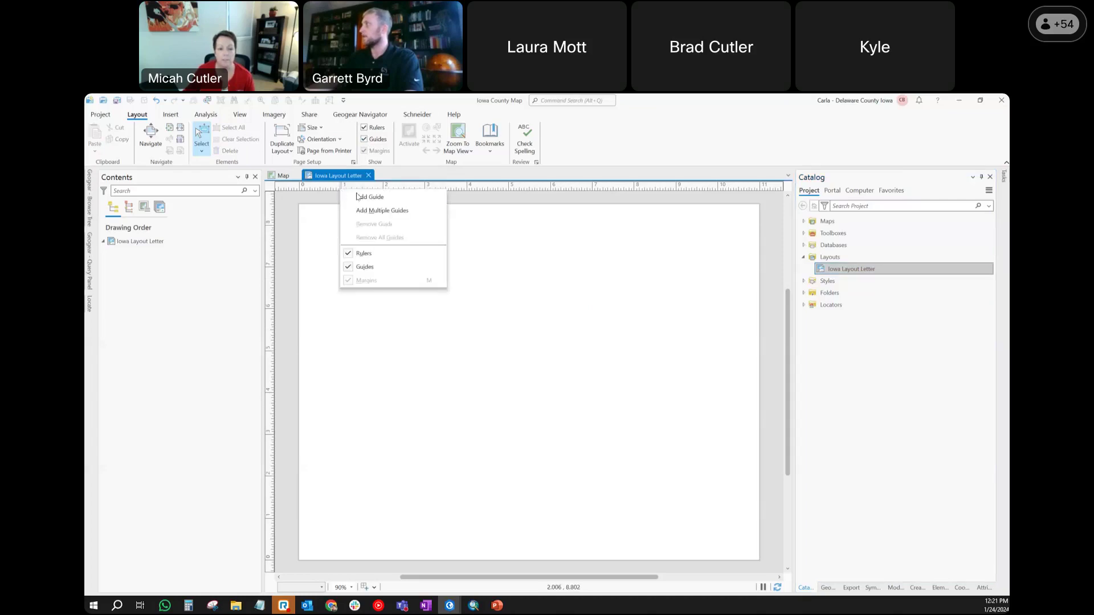
click(353, 194)
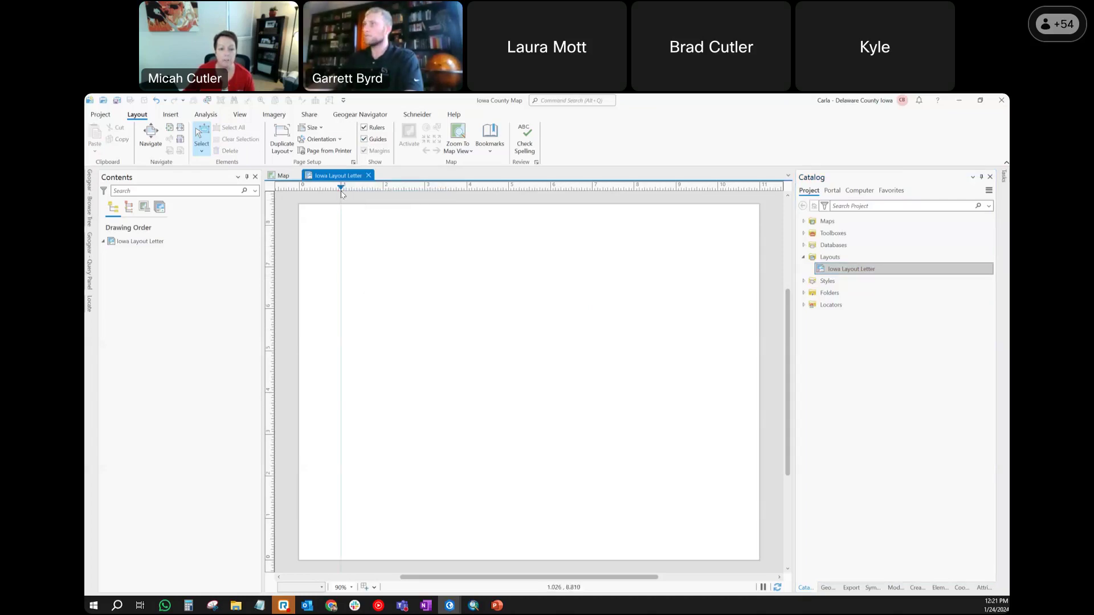
drag(342, 190, 316, 189)
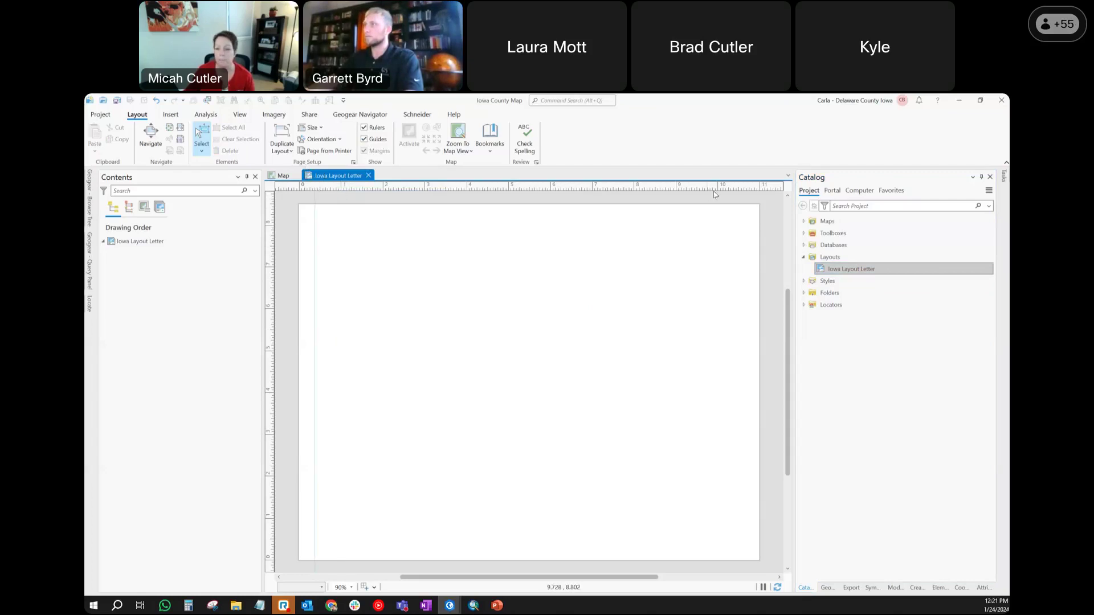
right_click(736, 192)
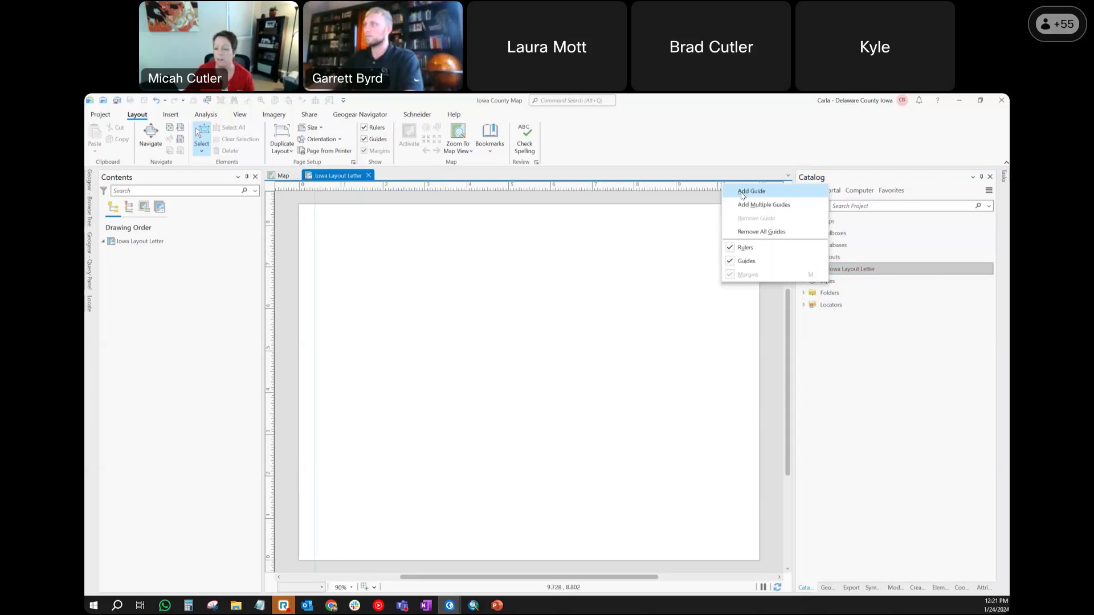
click(736, 196)
drag(736, 187, 743, 189)
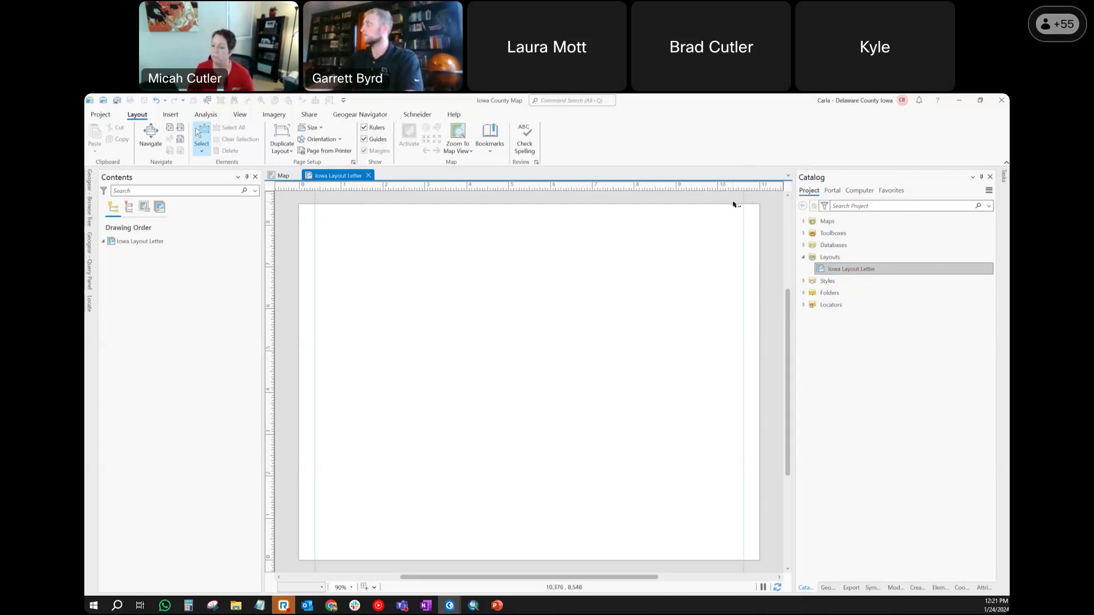
Add horizontal guides about 0.3 inches below the page's top edge and 0.2 inches above its bottom edge, hiding and reshowing the guides in between
right_click(275, 217)
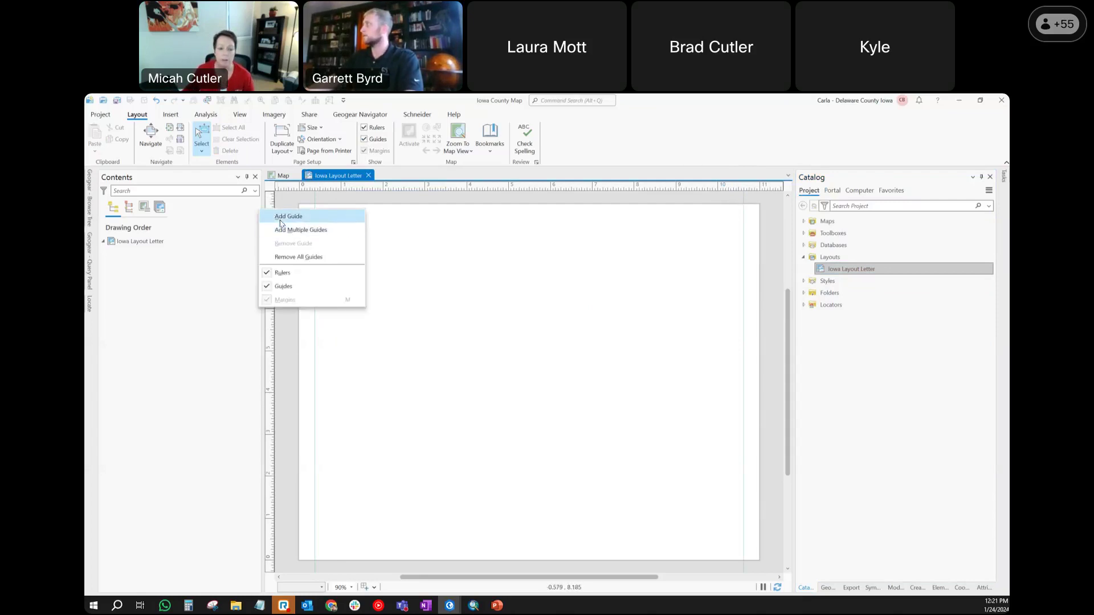
click(280, 223)
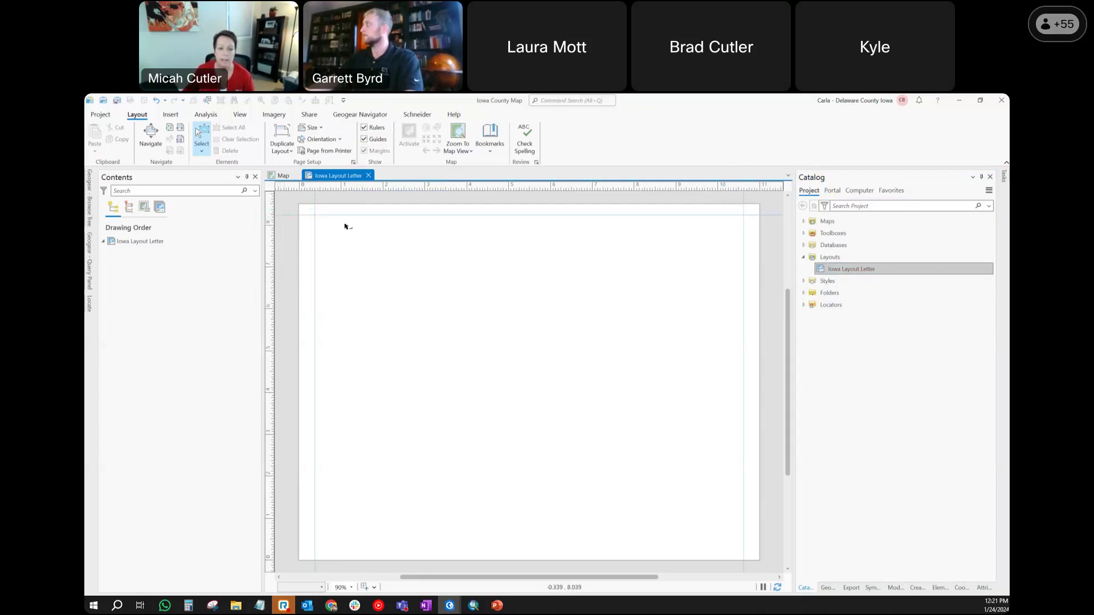
click(365, 139)
click(364, 140)
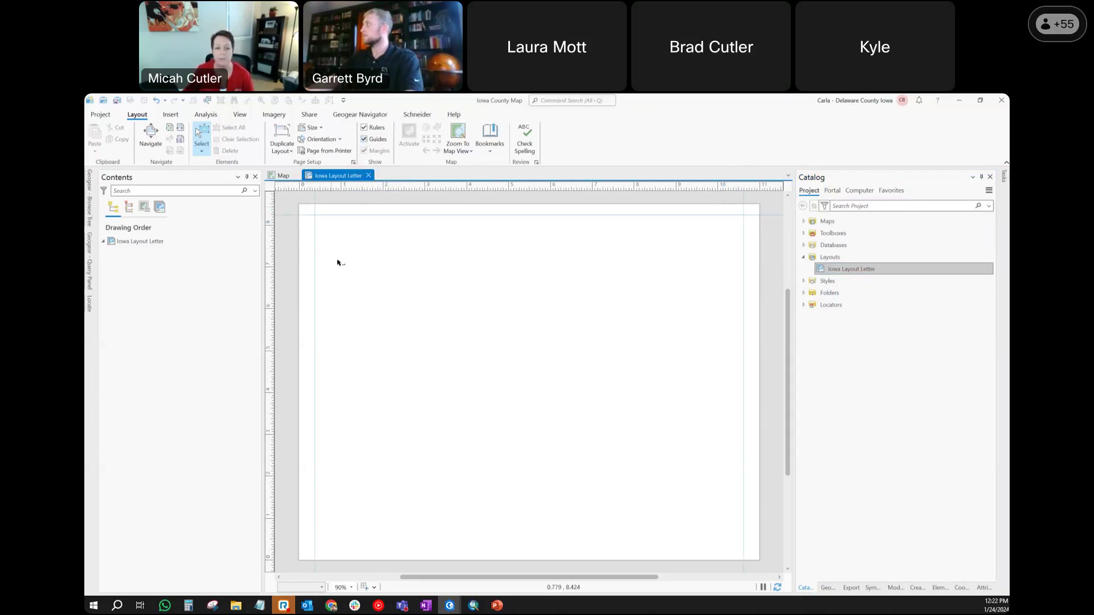
right_click(272, 556)
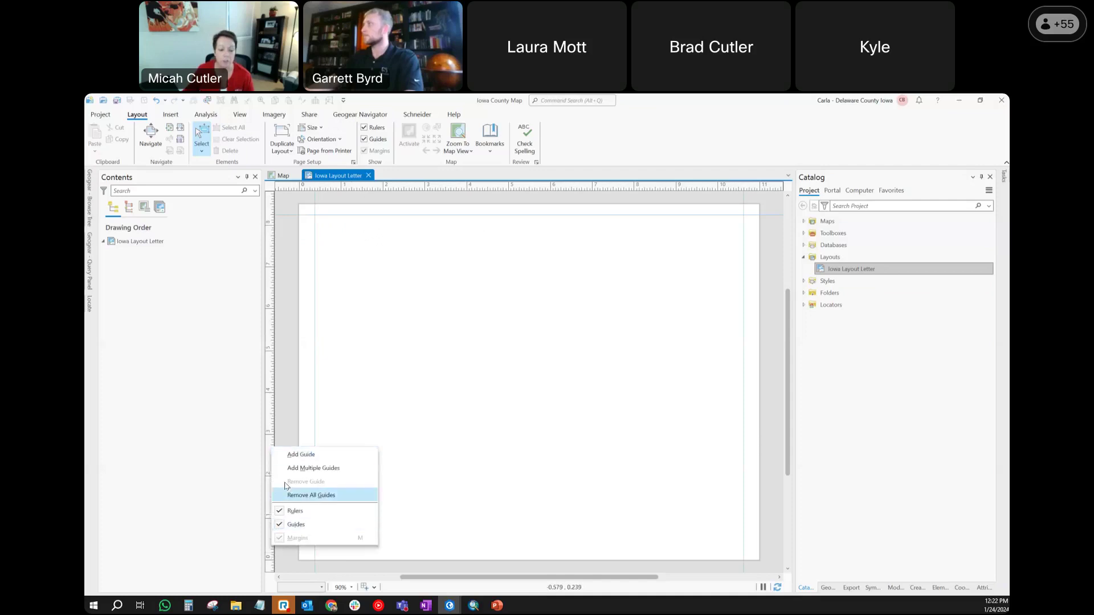
click(292, 455)
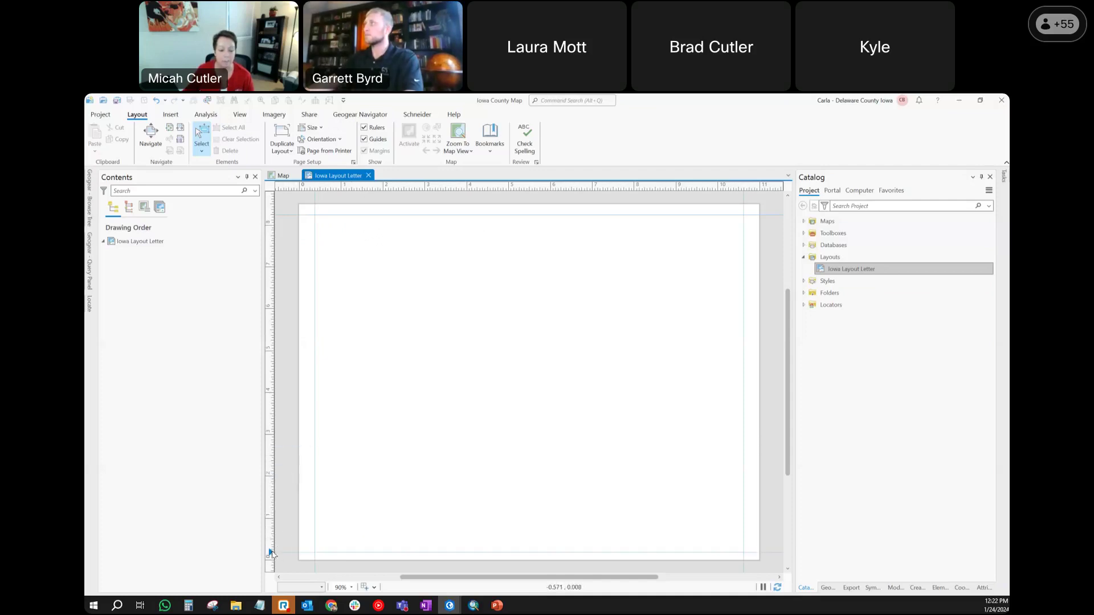
Nudge the bottom guide up slightly and place a map frame of the open Map view at 1:2,387,083 against the left guide
drag(273, 553, 272, 551)
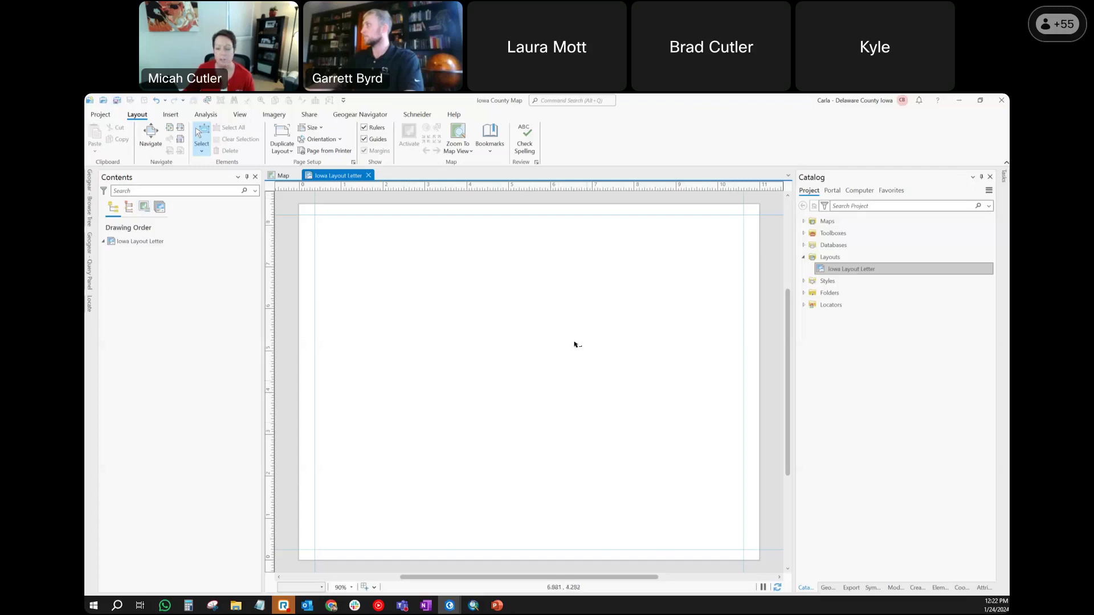
click(171, 116)
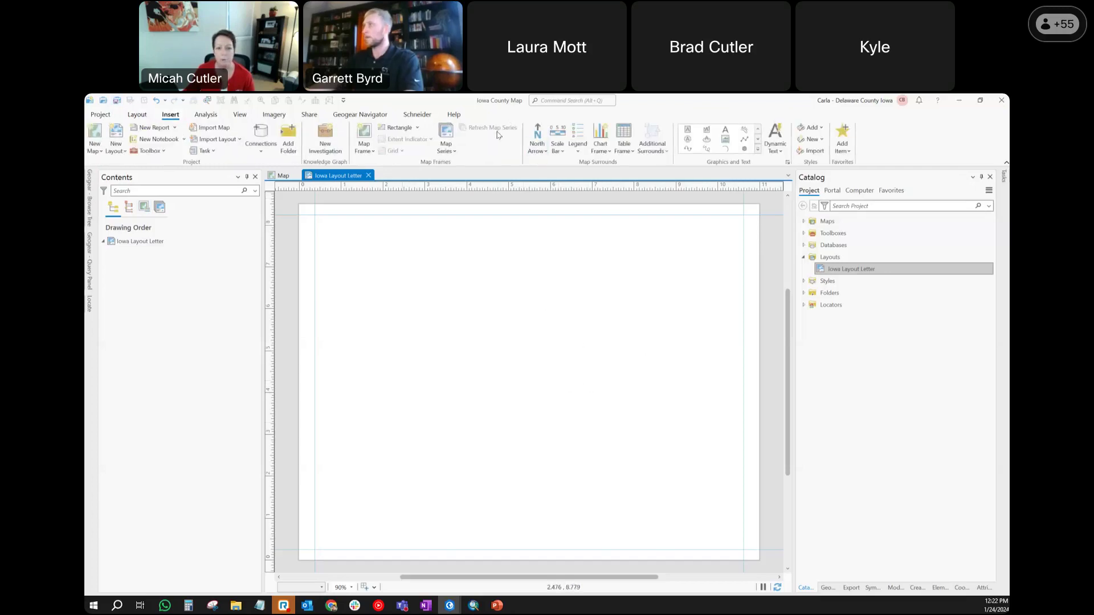
click(775, 140)
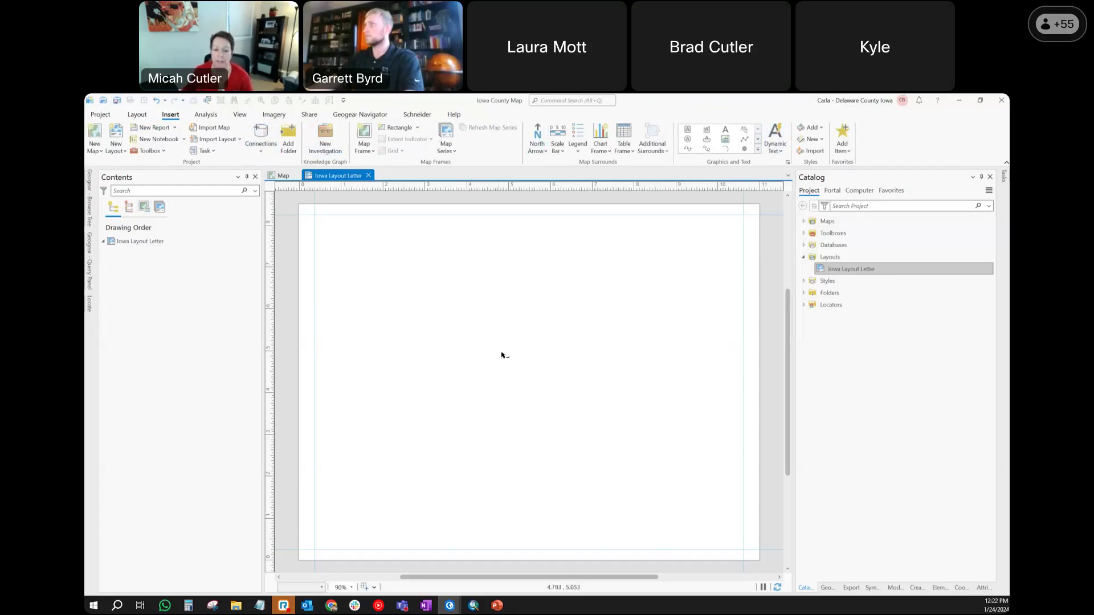
click(453, 152)
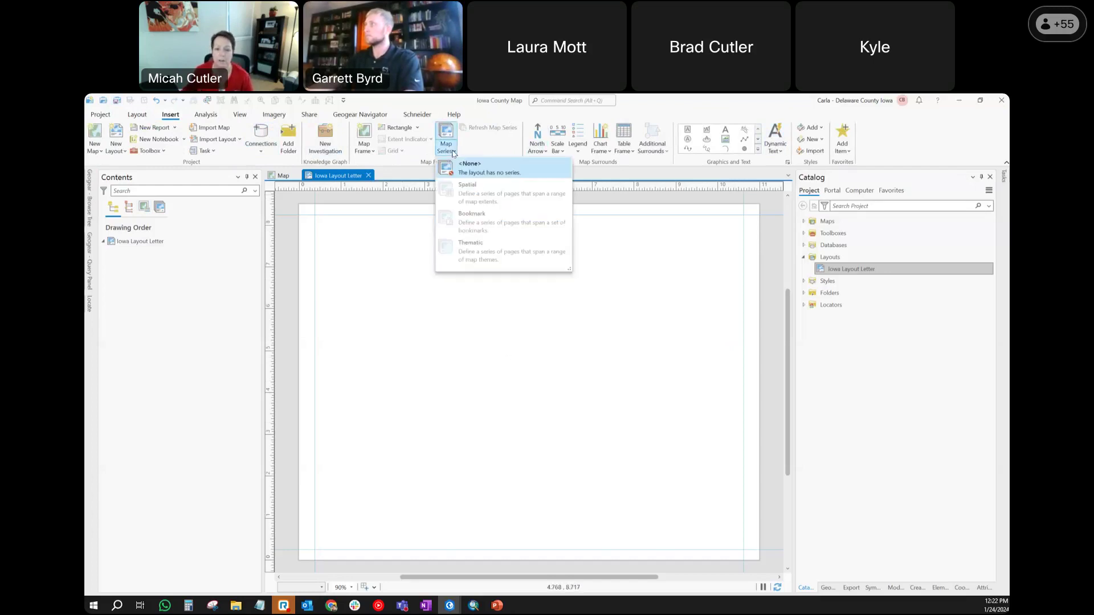
click(367, 154)
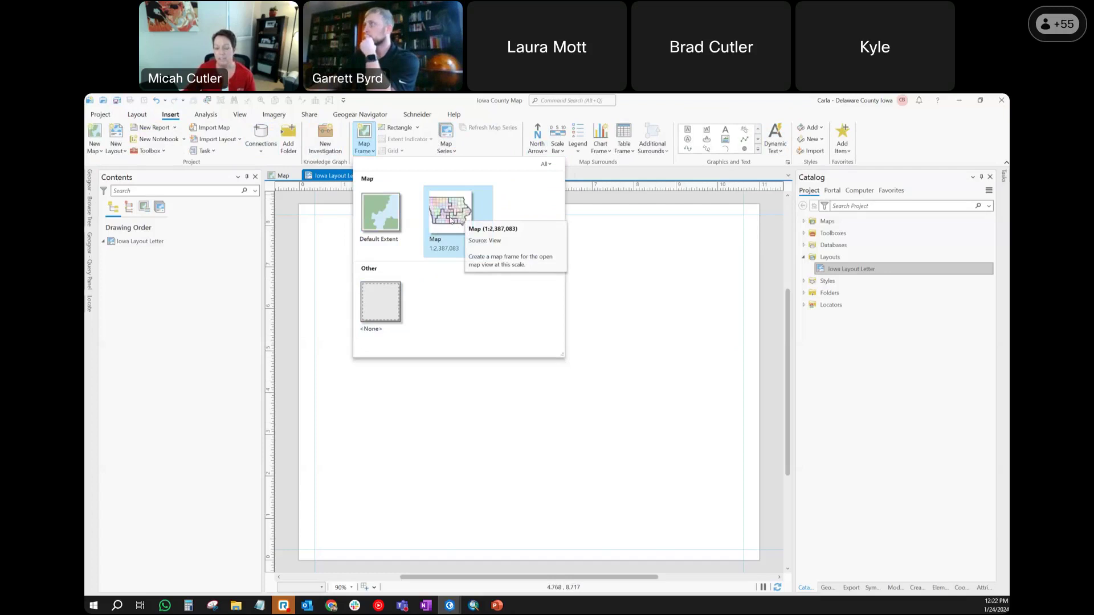
click(450, 219)
drag(465, 355, 725, 540)
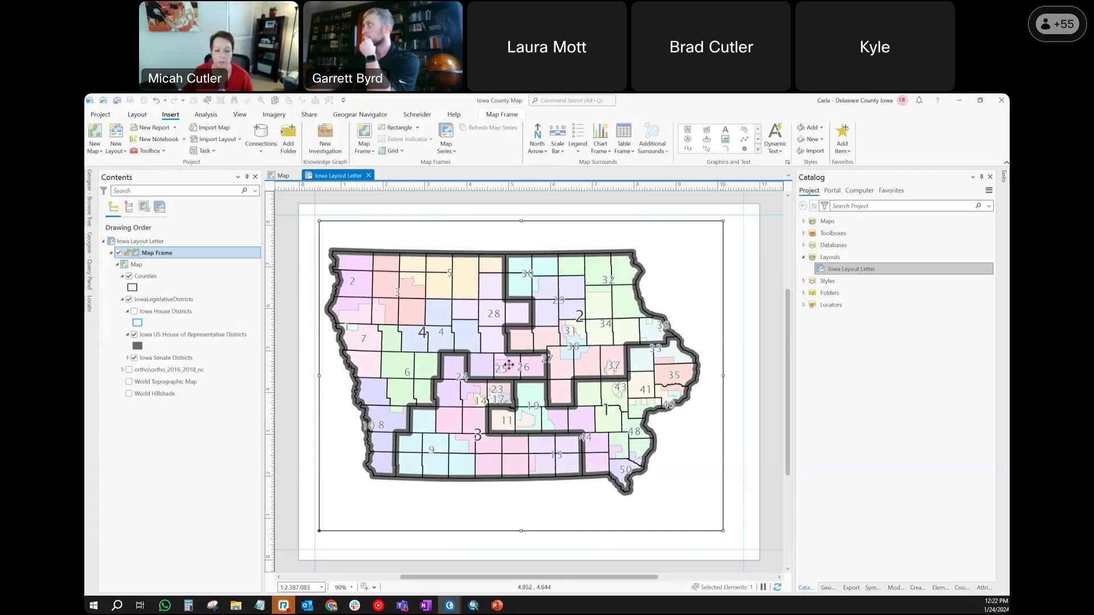
drag(510, 367, 499, 390)
Open the map frame's properties and set its border symbol to no color
right_click(685, 424)
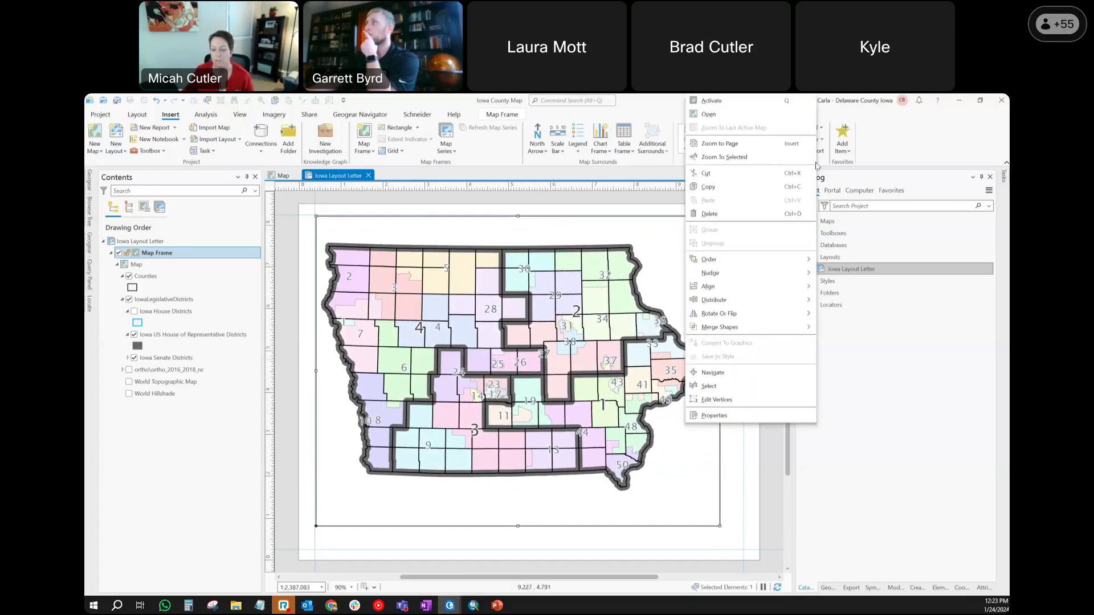
click(748, 420)
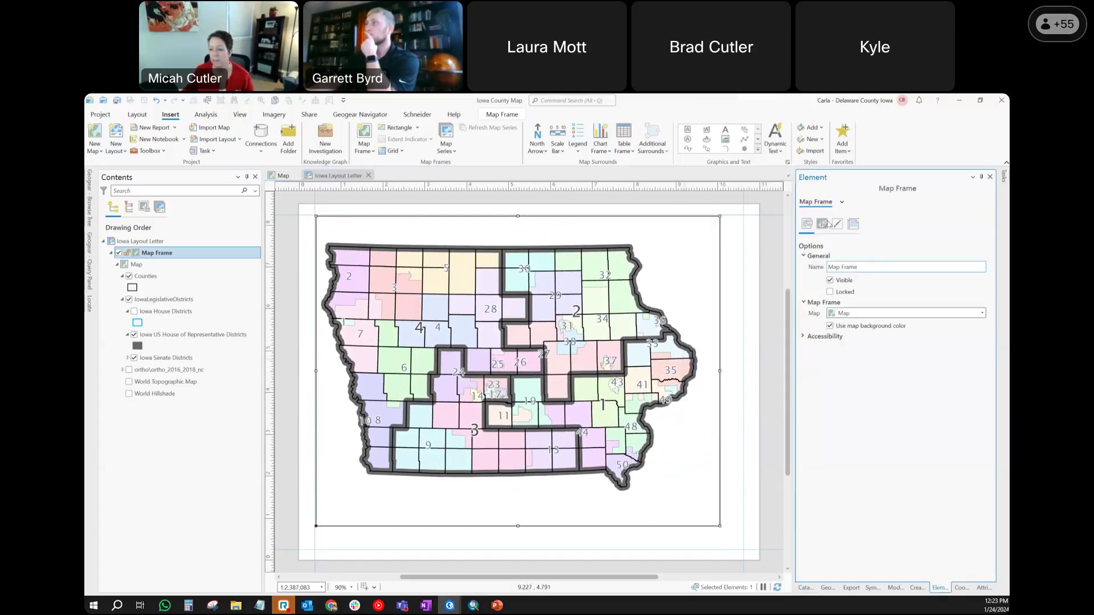
click(836, 225)
click(946, 259)
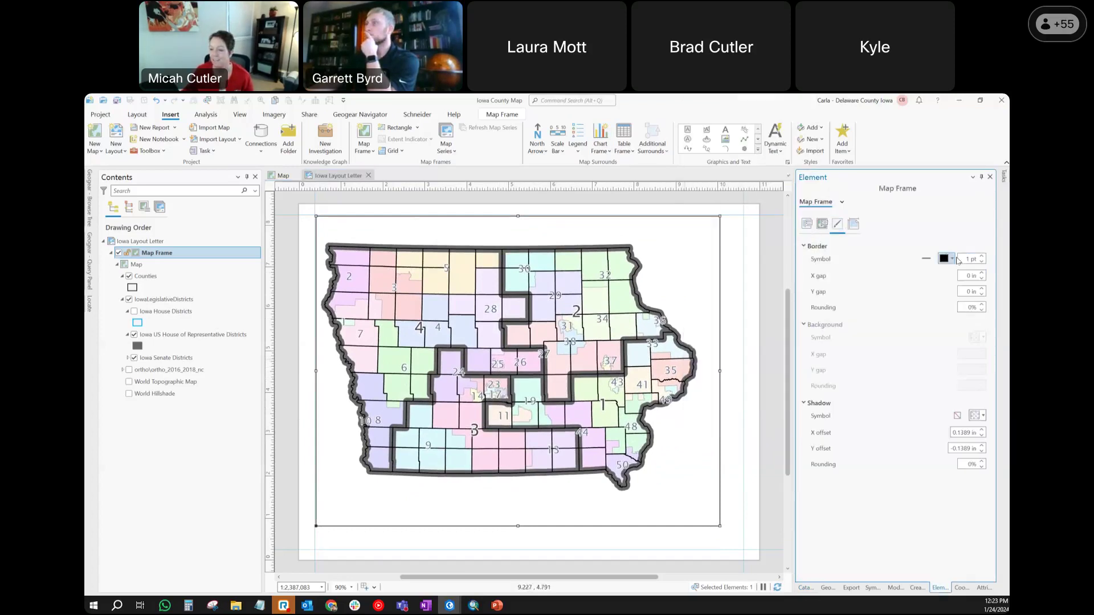
click(951, 259)
click(949, 271)
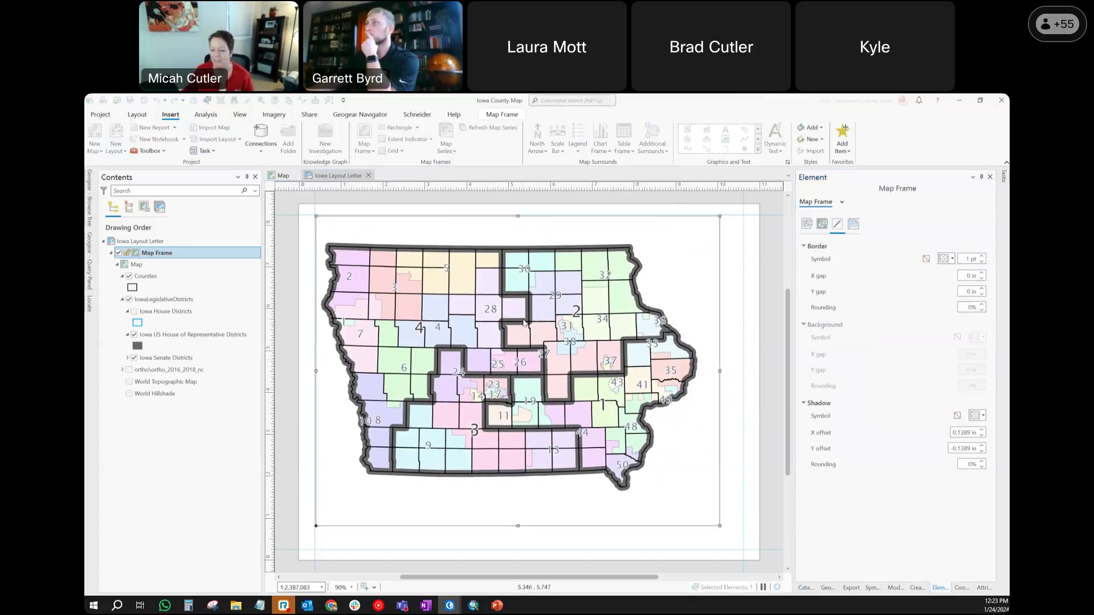
Move the map frame down slightly and resize its lower-right corner to meet the right and bottom guides
click(474, 342)
drag(473, 342, 473, 345)
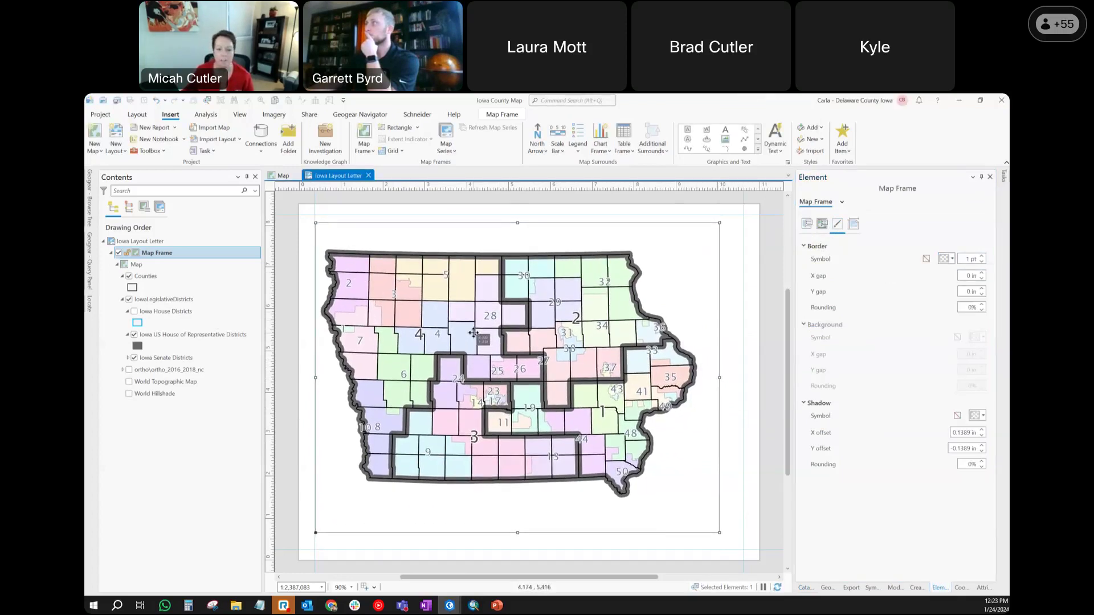
drag(720, 532, 713, 549)
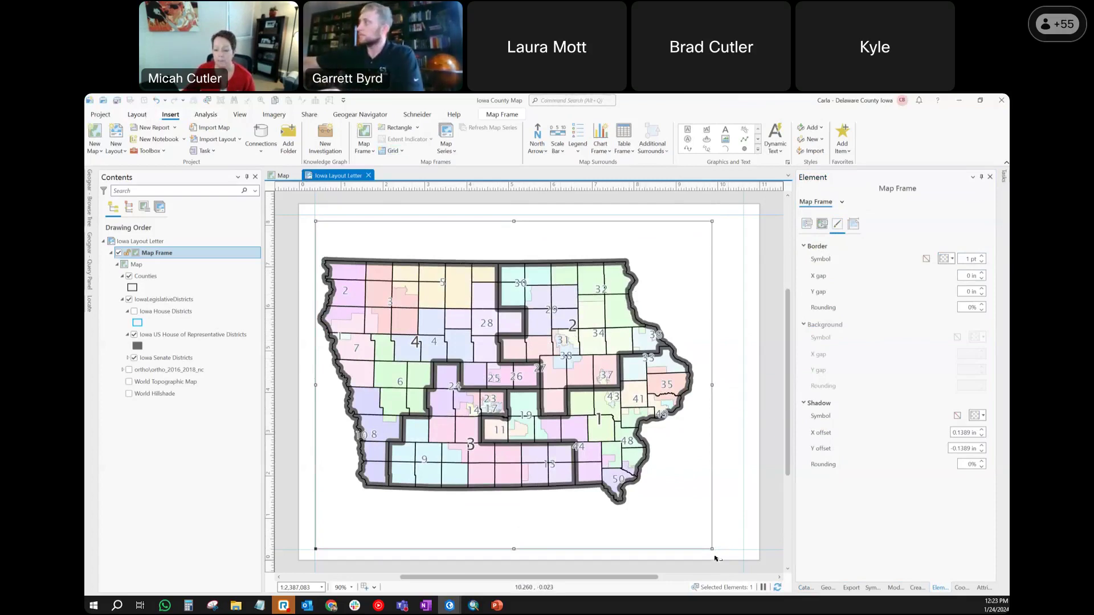
drag(712, 549, 743, 550)
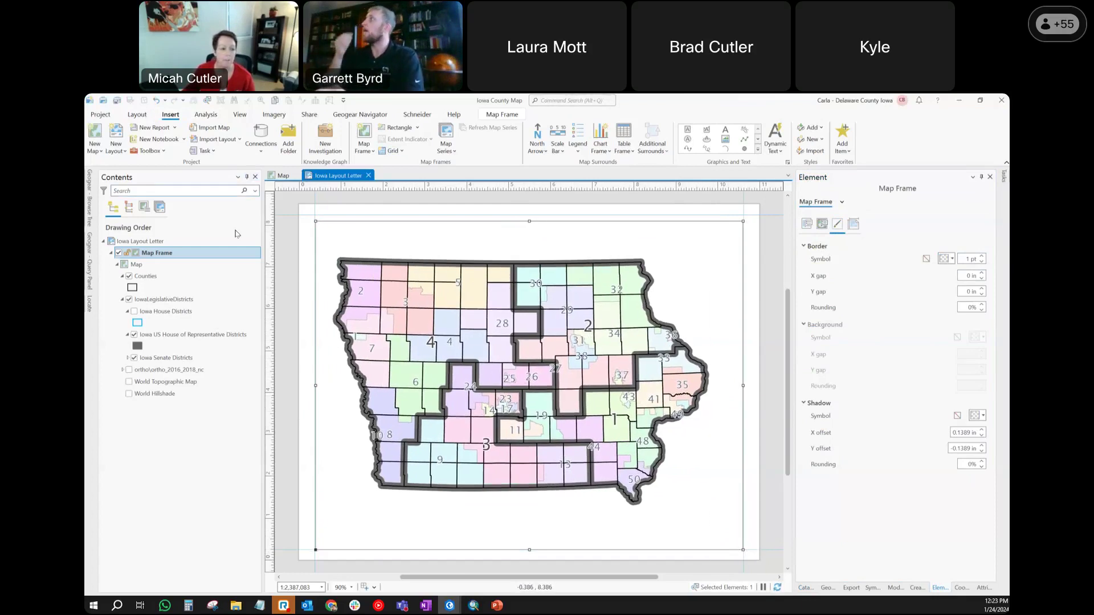
Zoom the map inside the frame to the extent of the Counties layer
right_click(165, 277)
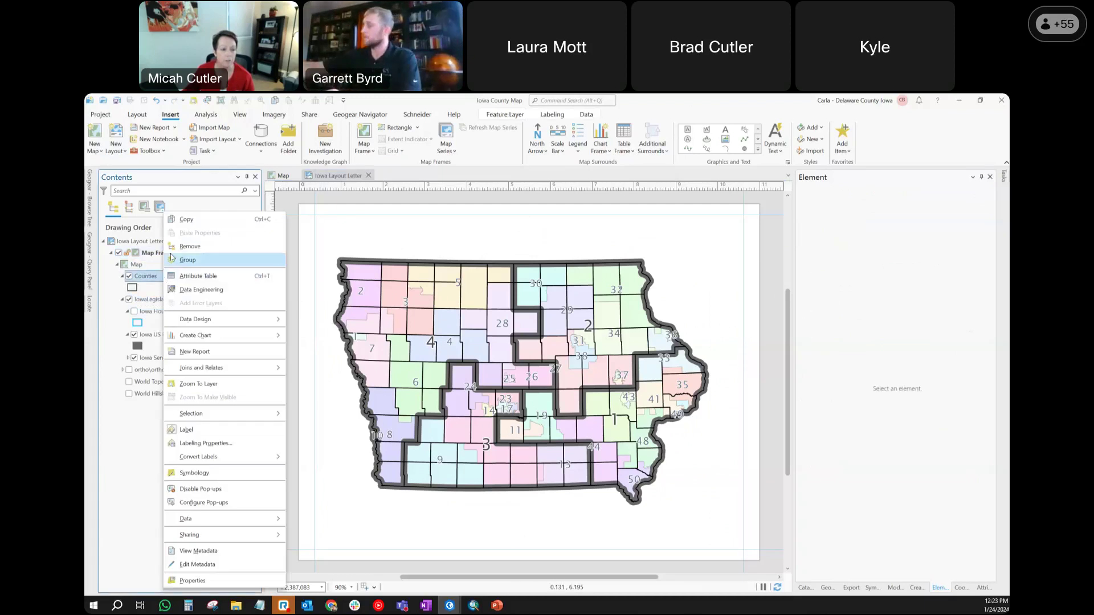
click(316, 259)
click(473, 322)
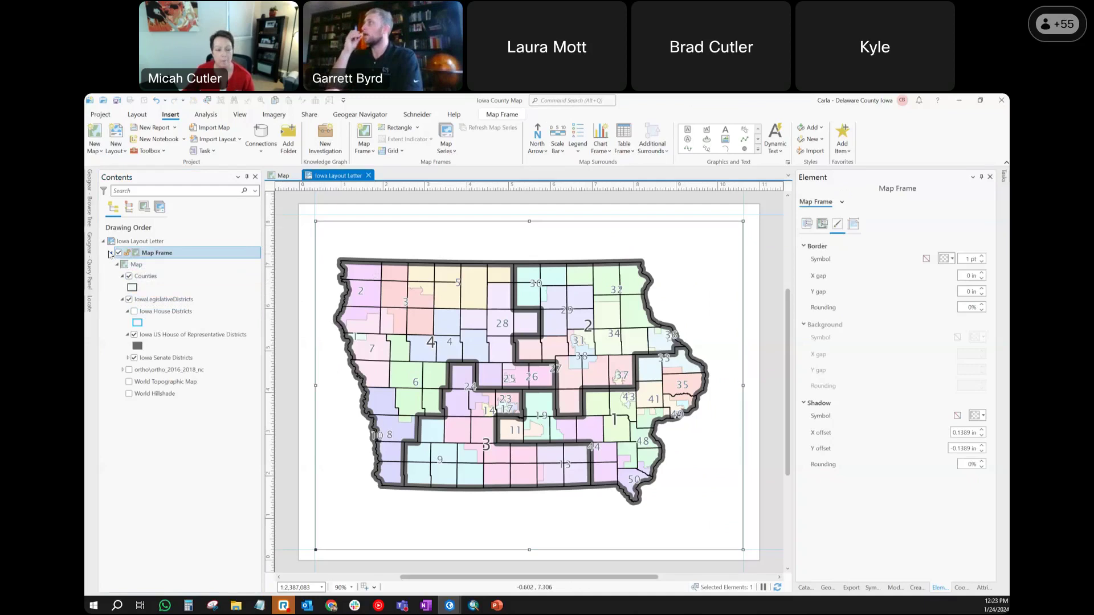
right_click(158, 278)
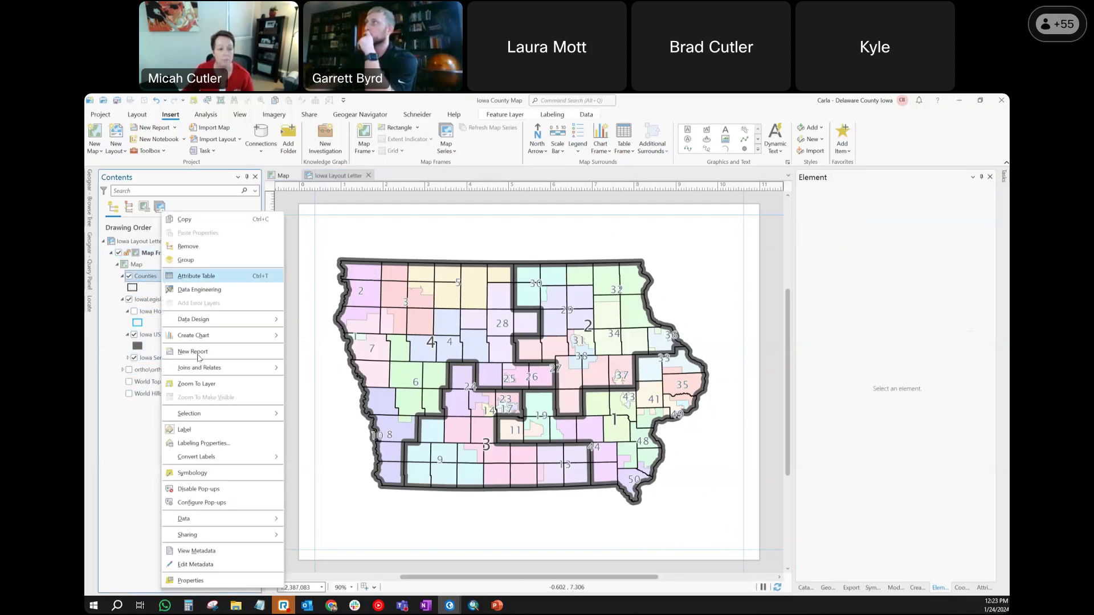
click(196, 384)
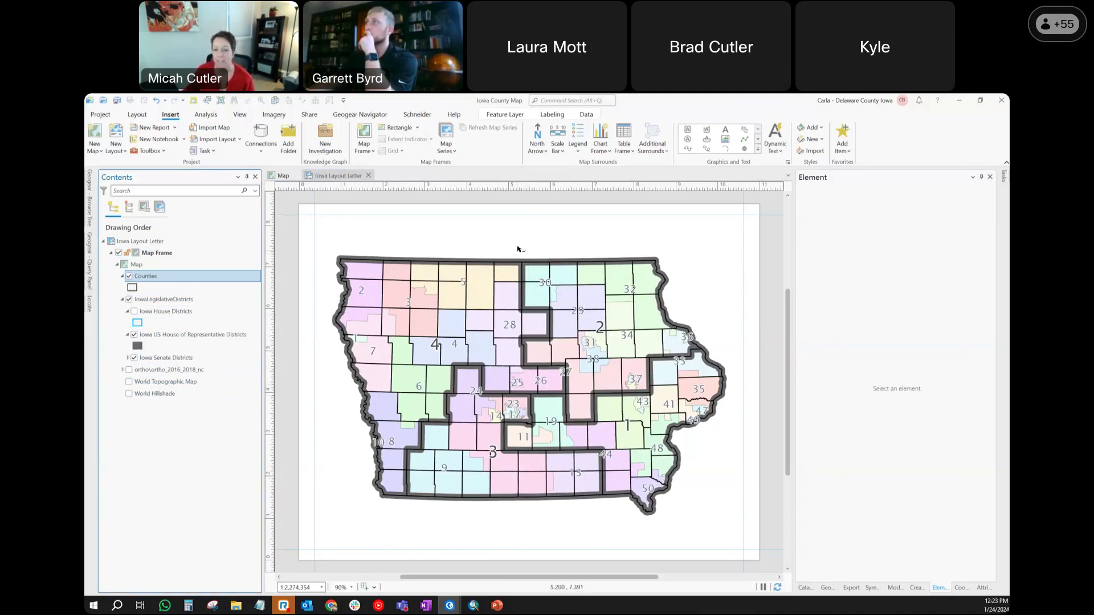
Turn on Align to Page and align the map frame to the page's center and middle
click(501, 303)
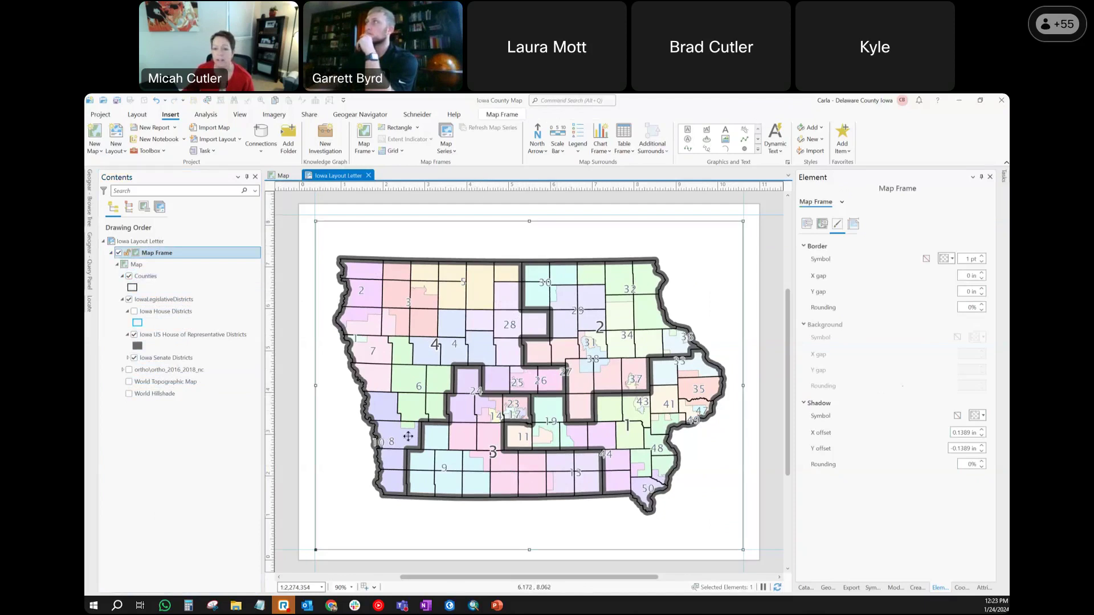
click(501, 116)
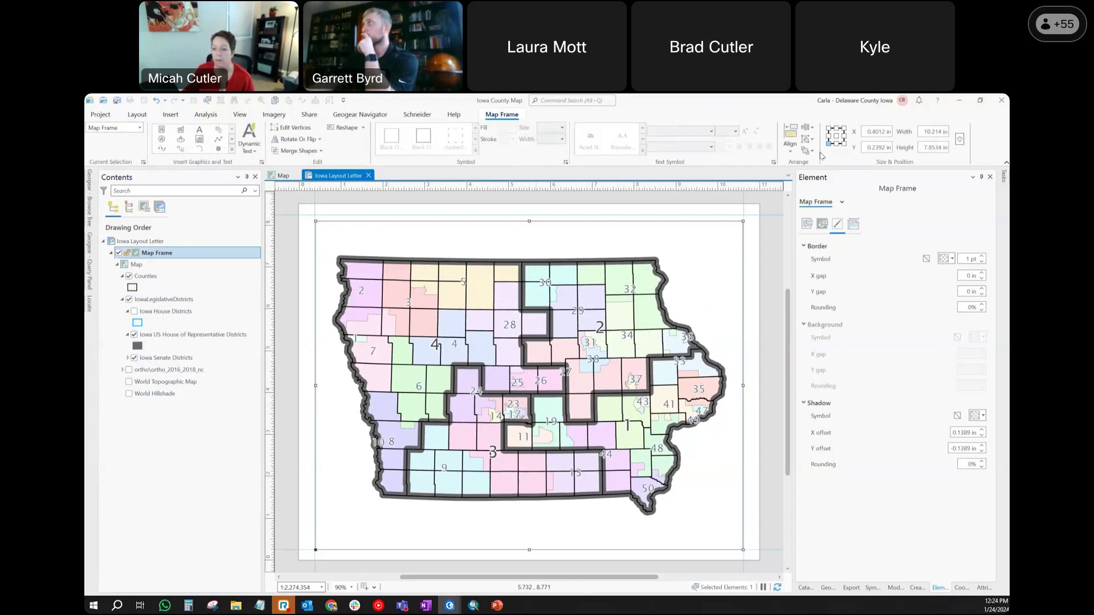
click(790, 152)
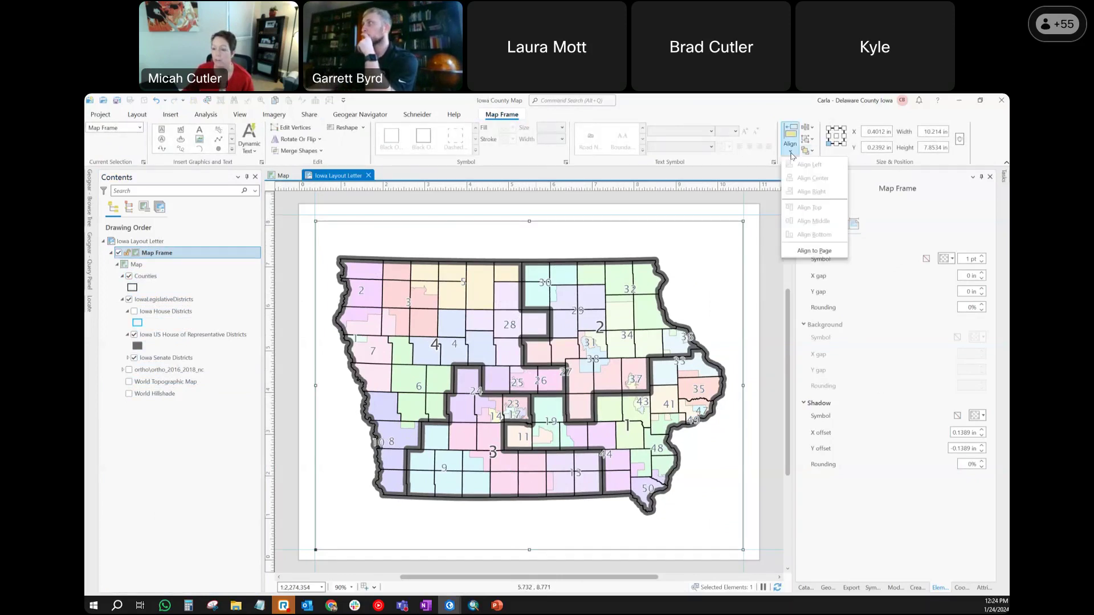
click(796, 252)
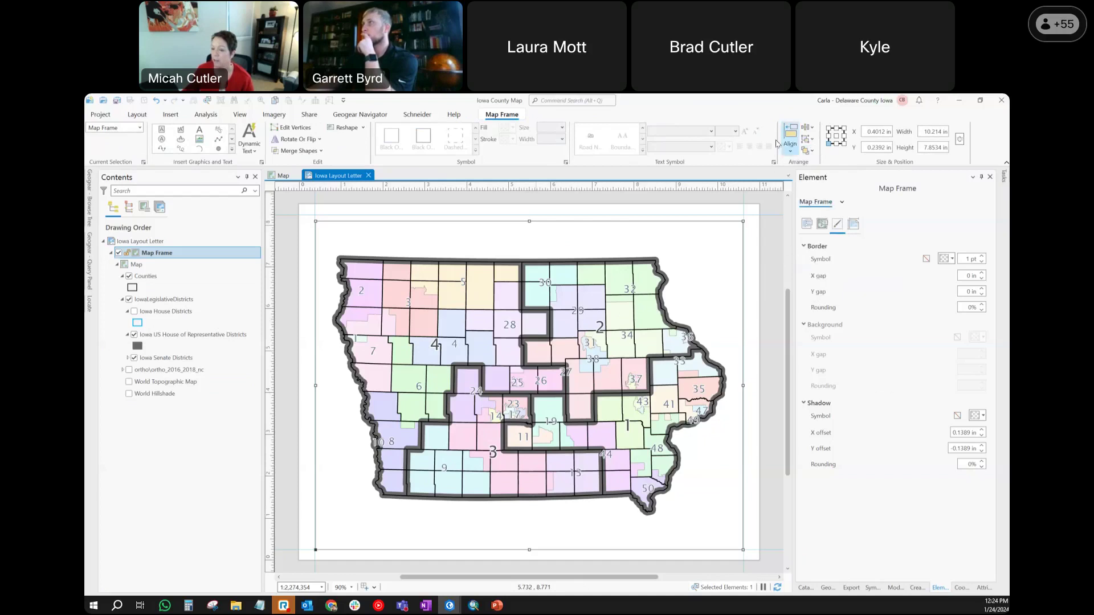
click(790, 151)
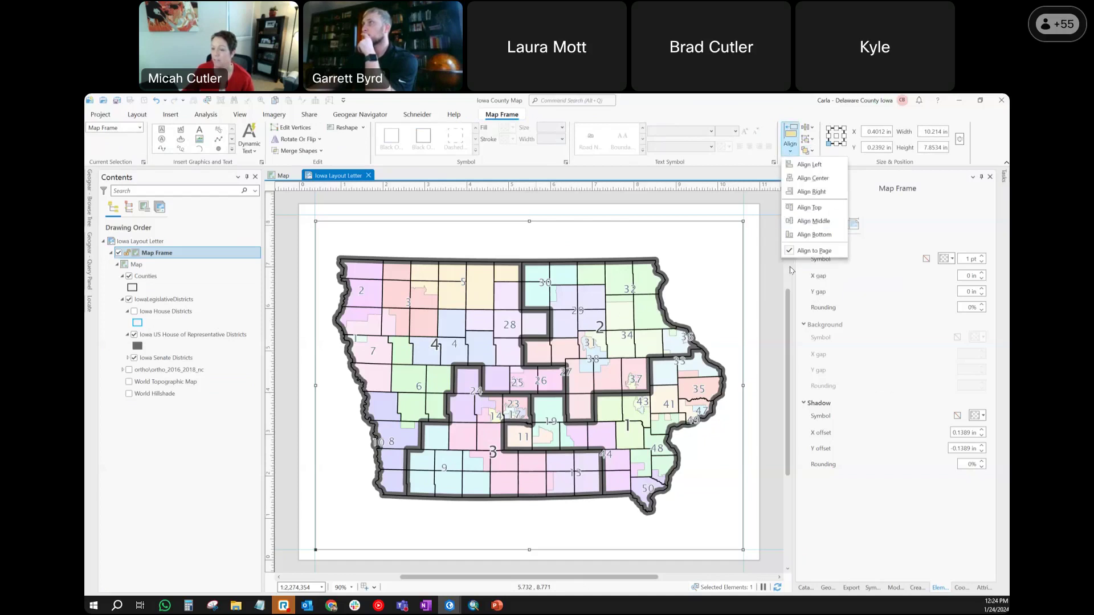
click(805, 179)
click(790, 153)
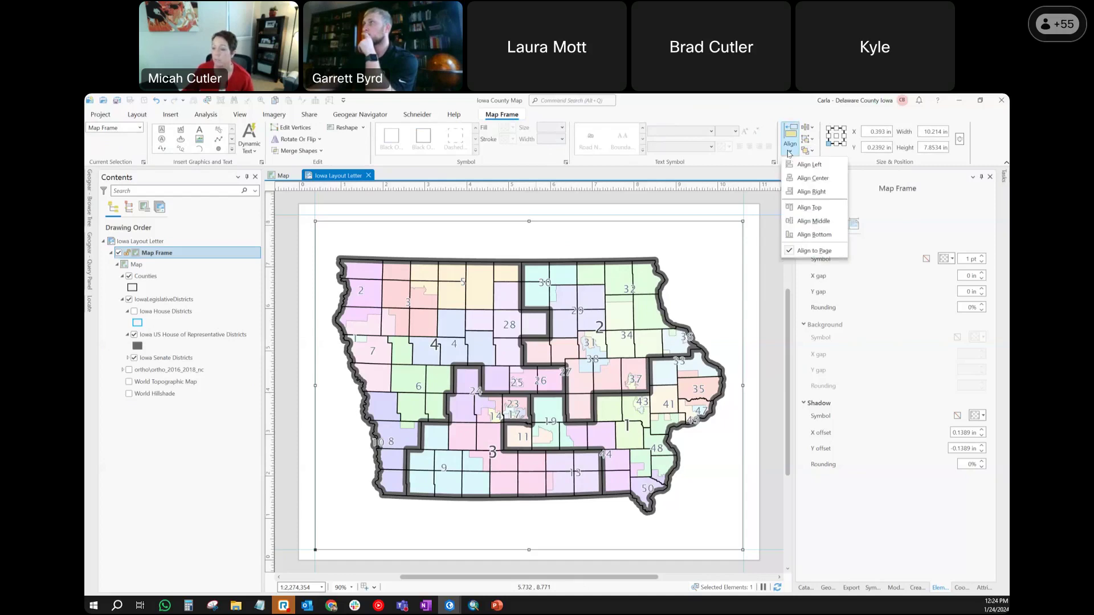
click(802, 221)
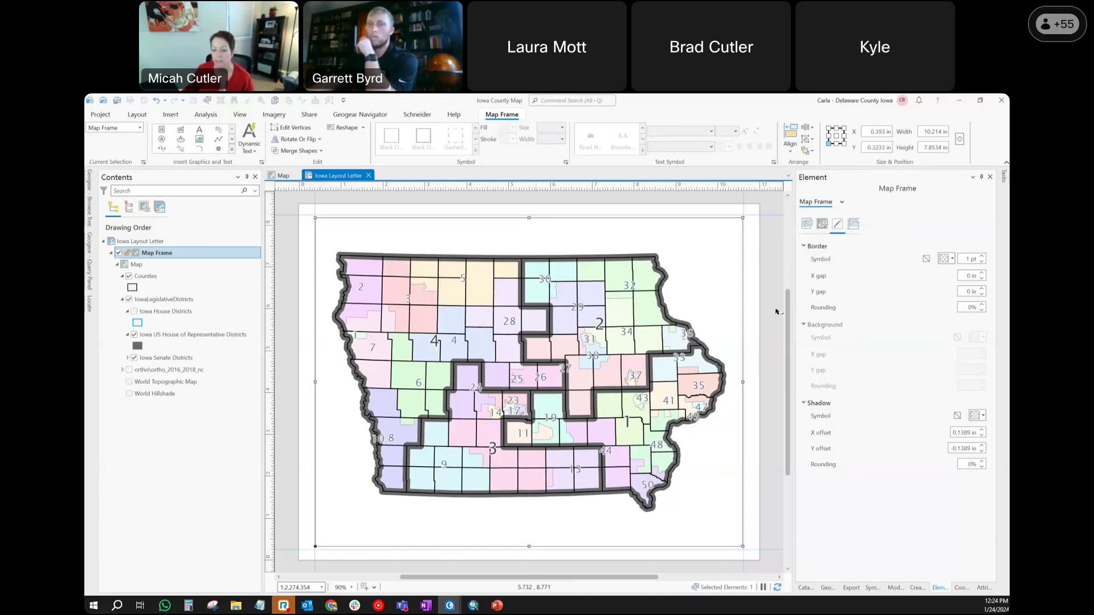
click(755, 419)
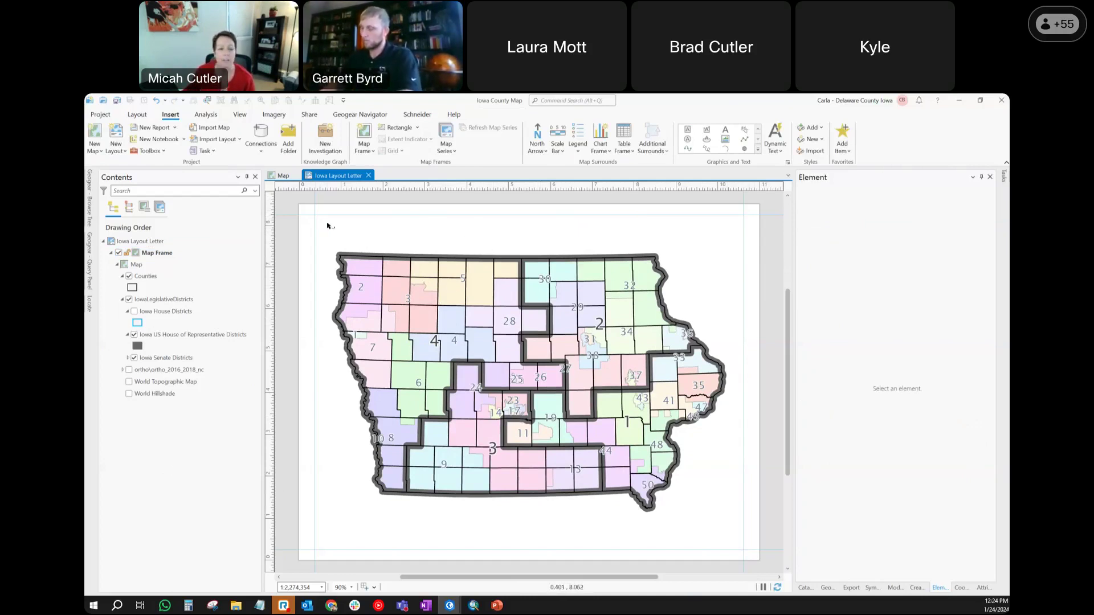
Add a text element above the map reading "US House of Representatives"
click(723, 128)
click(463, 231)
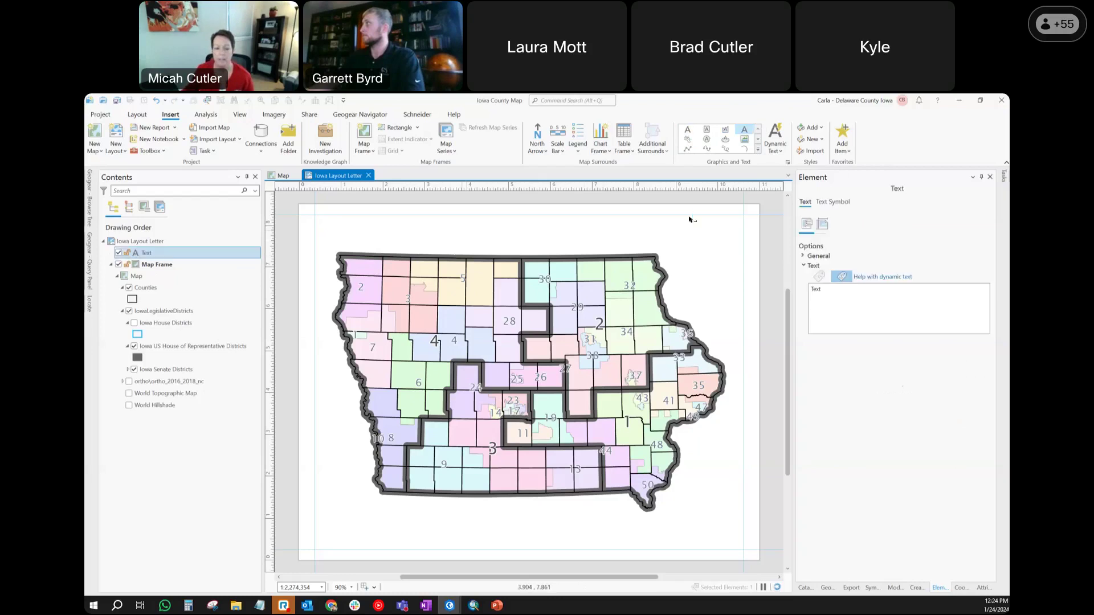
text(St)
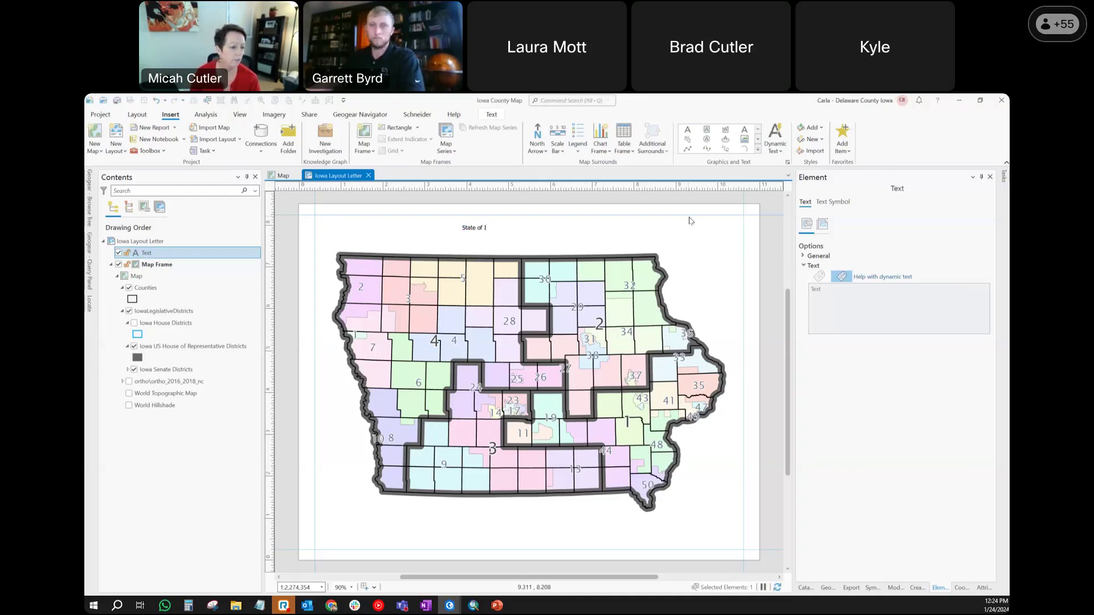
text(ate of )
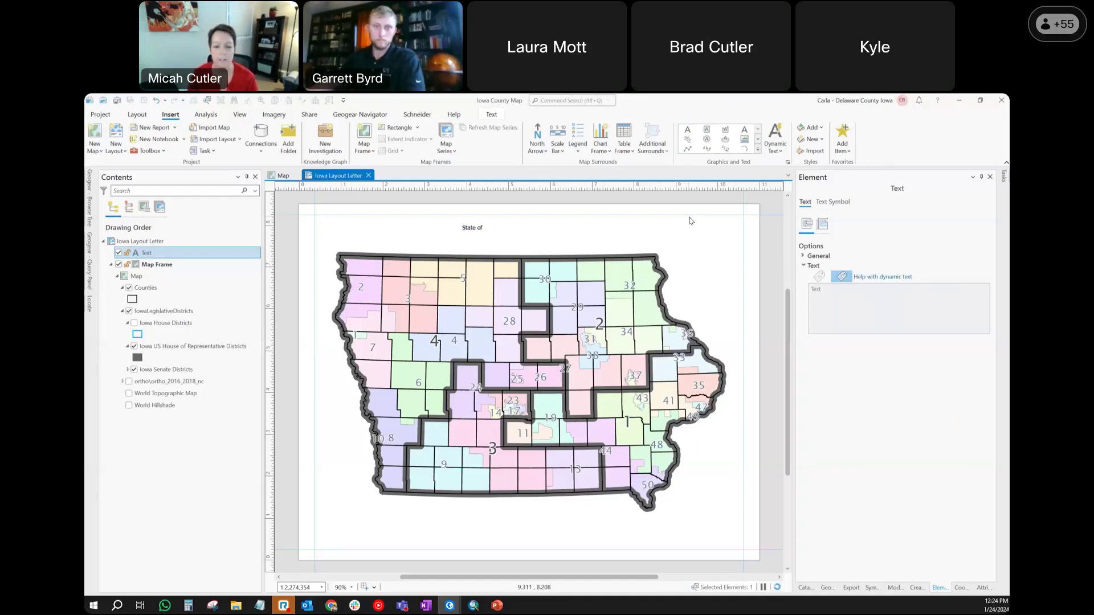
text(Iowa)
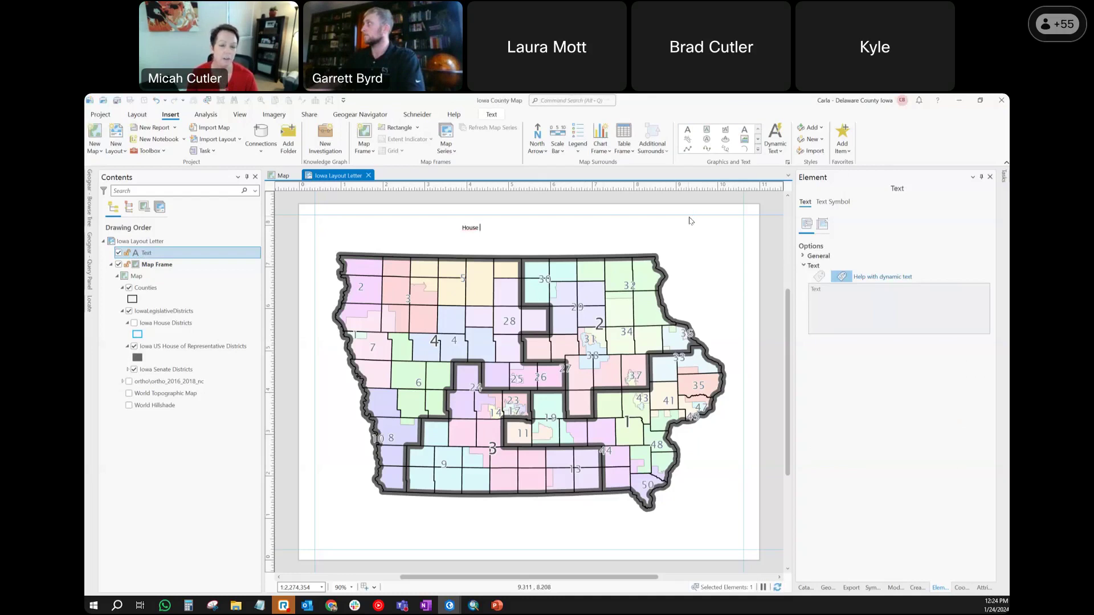
text(US H)
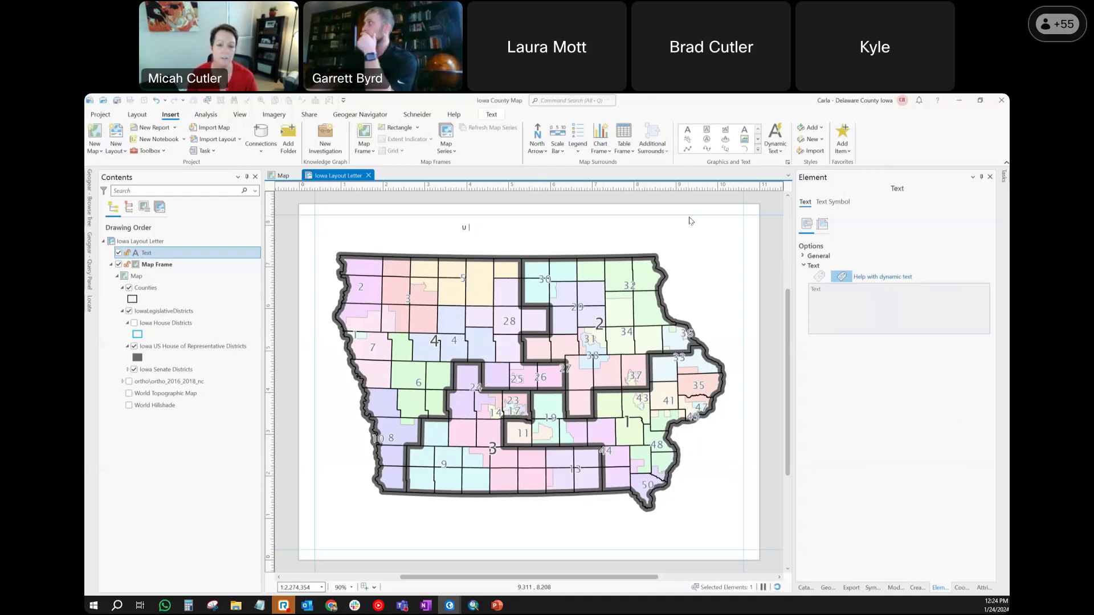
text(ouse of Representatives)
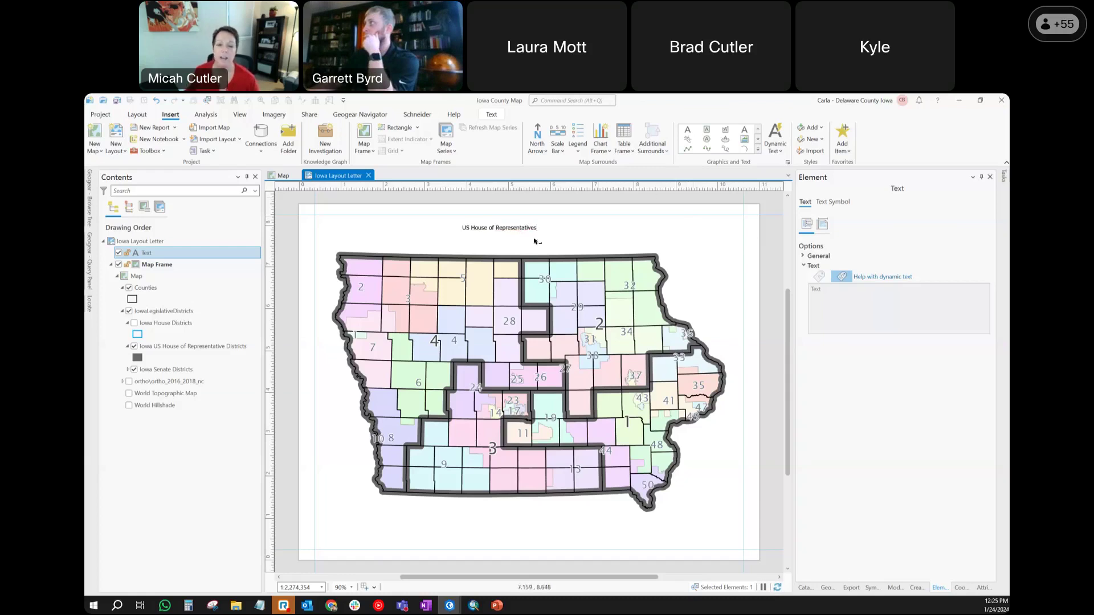
Set the font size of the whole title text to 24 pt
drag(465, 228, 546, 228)
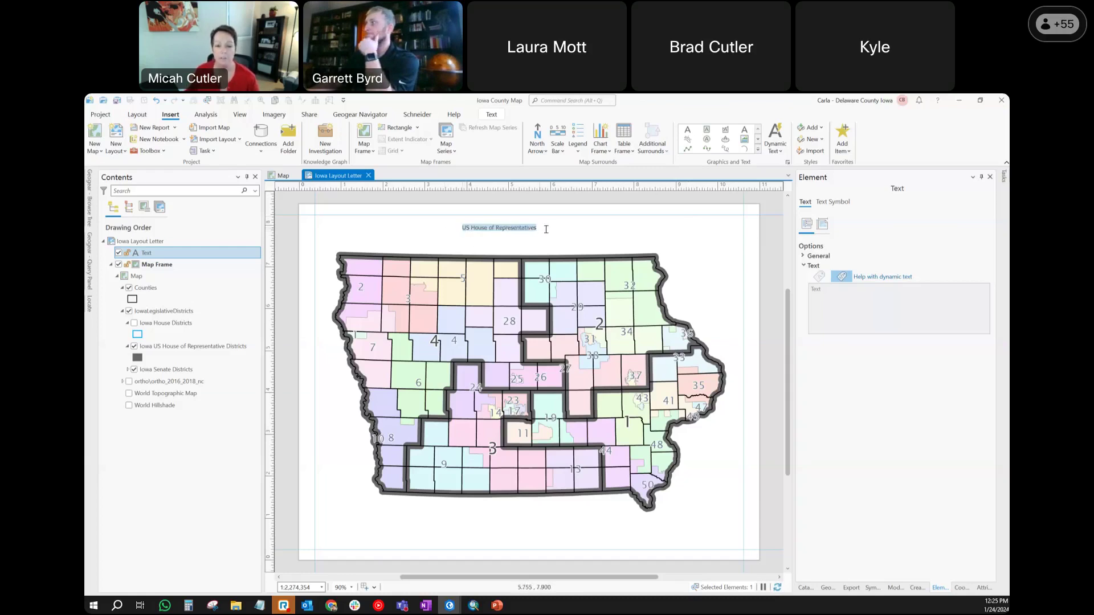
click(491, 114)
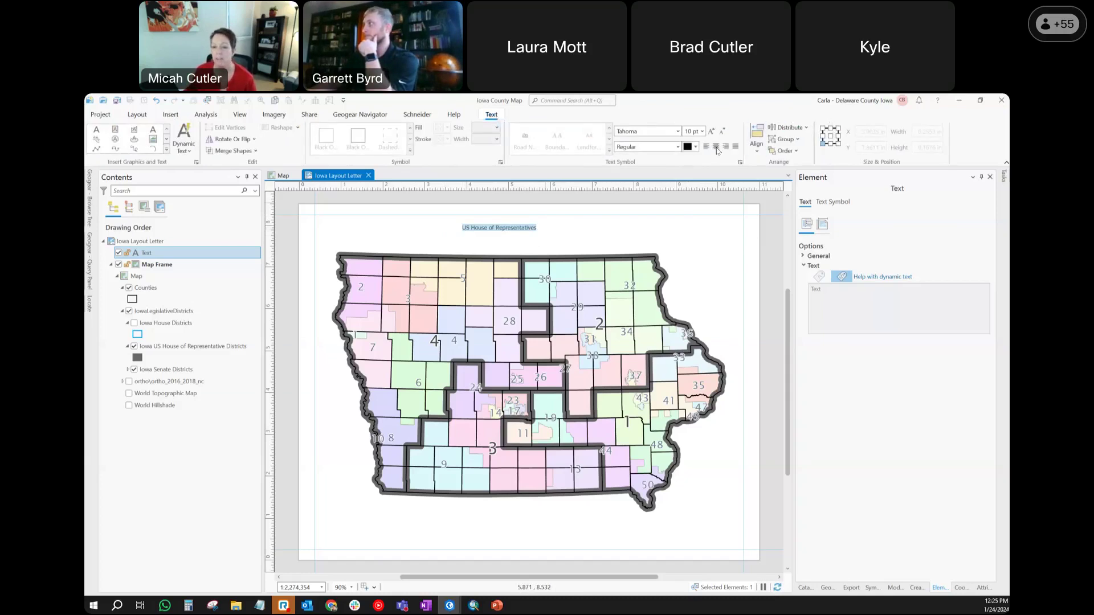
click(703, 131)
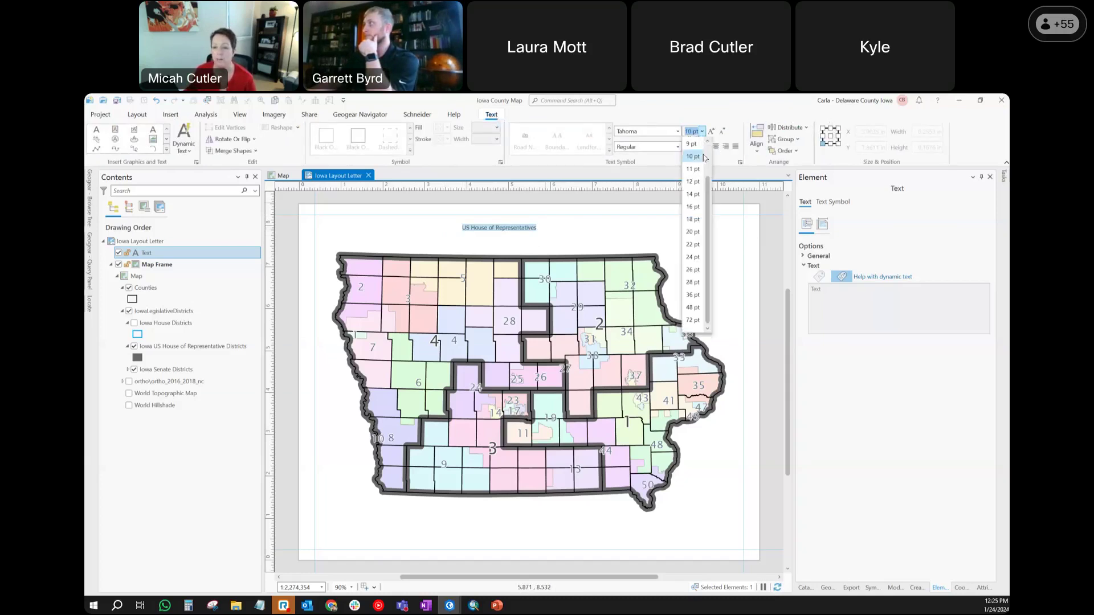
click(693, 258)
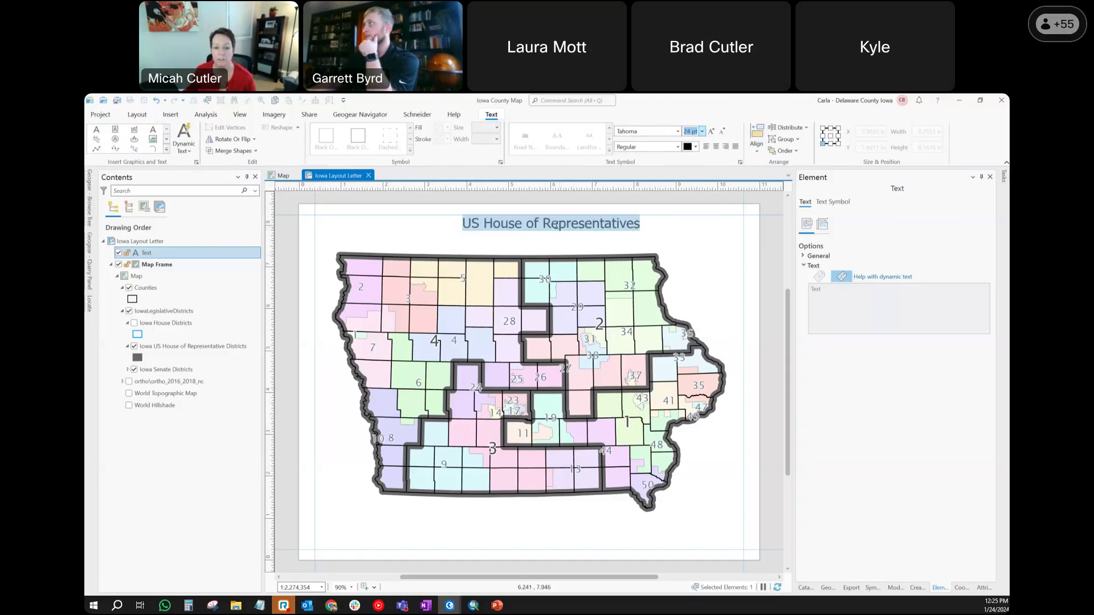
Switch from text editing to selecting the title as an element and align it to the page's center
click(757, 149)
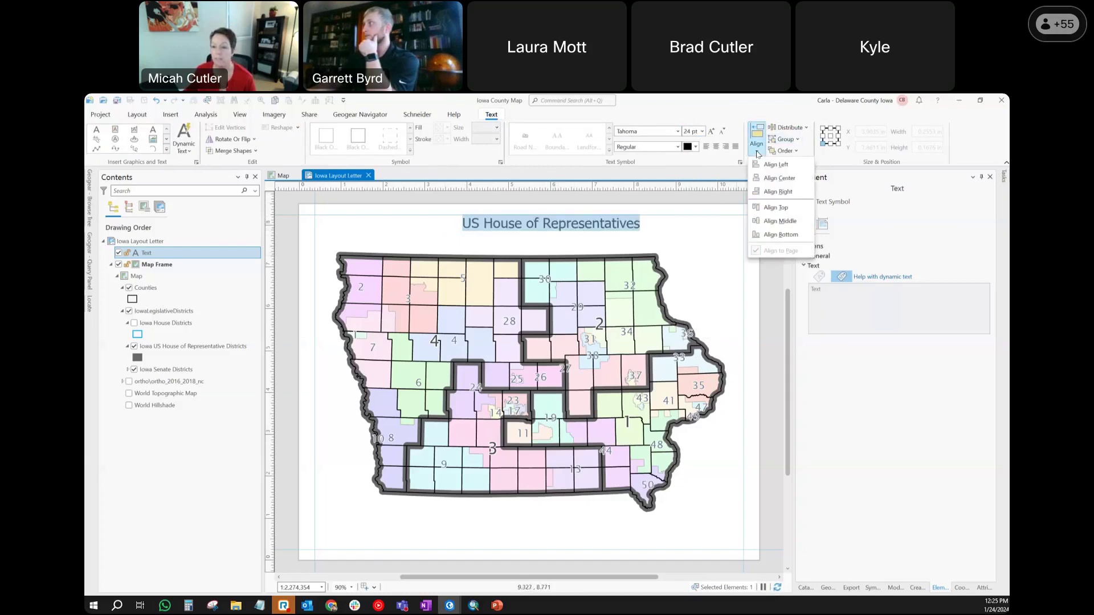
click(582, 234)
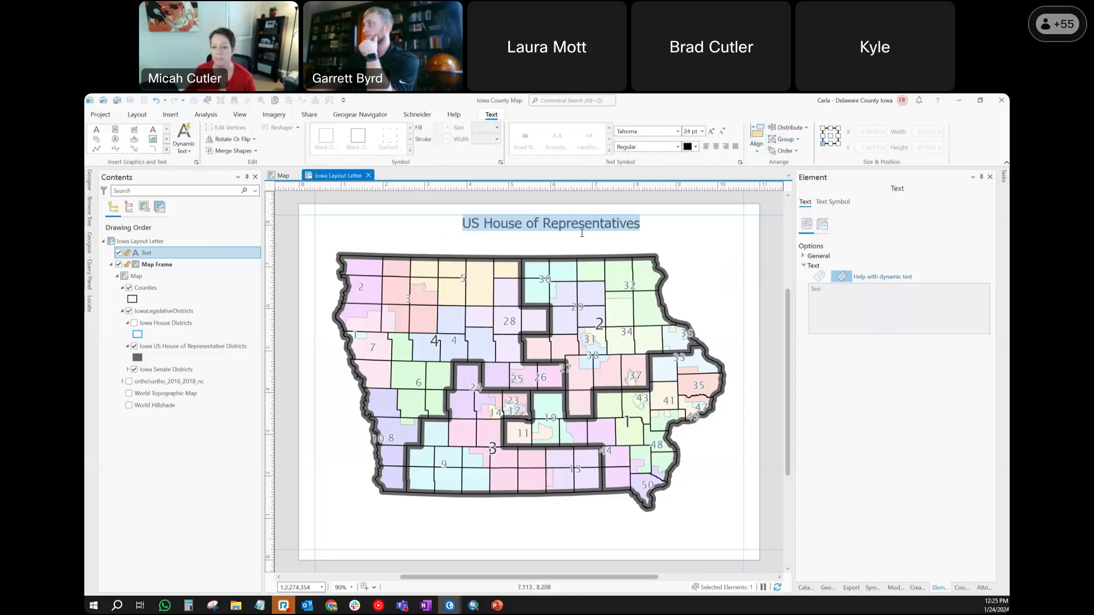
click(137, 116)
click(201, 135)
click(592, 223)
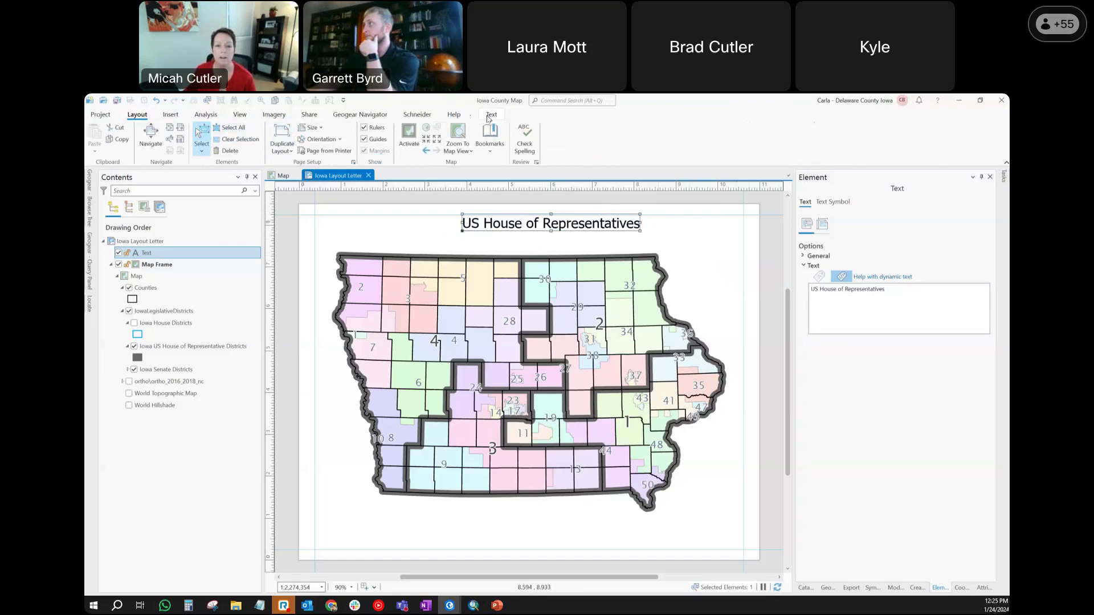
click(757, 139)
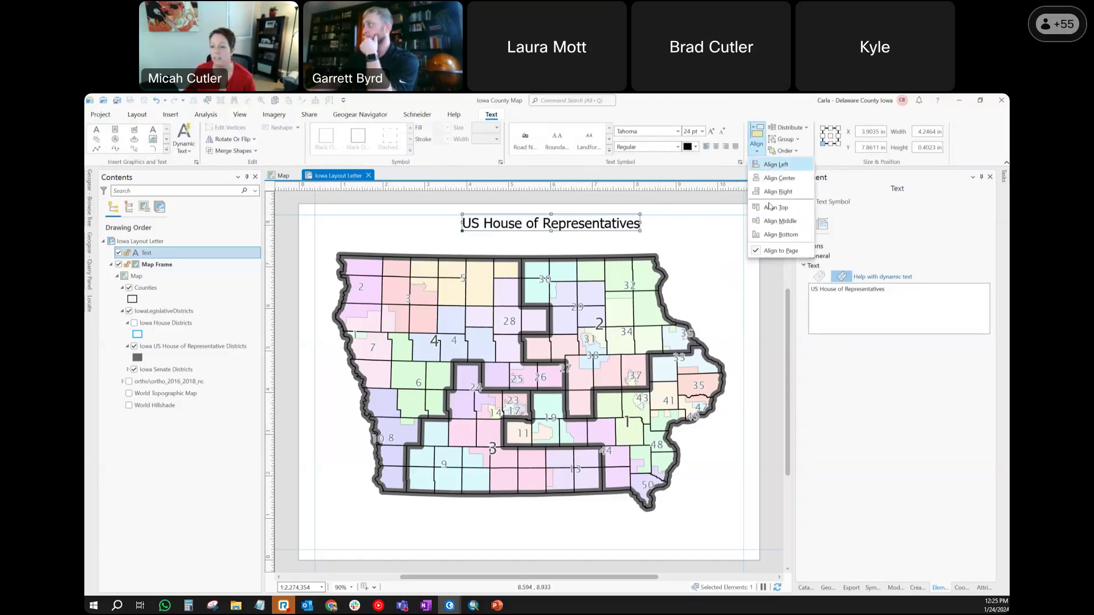
click(779, 178)
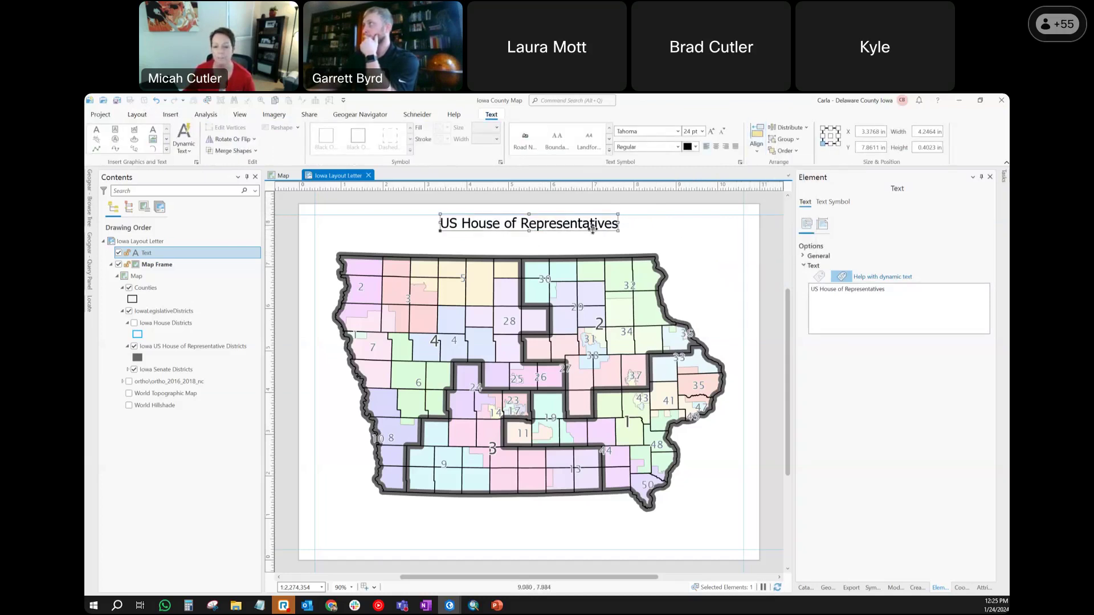
Reselect the title text element over the map frame and bring up its text formatting options
click(702, 229)
click(568, 208)
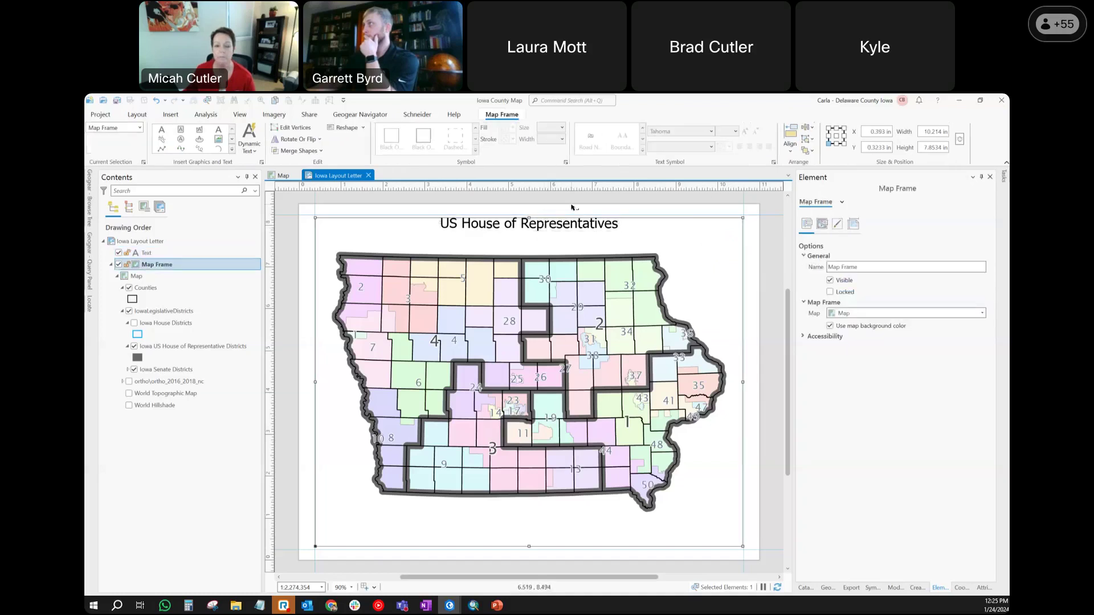
click(520, 234)
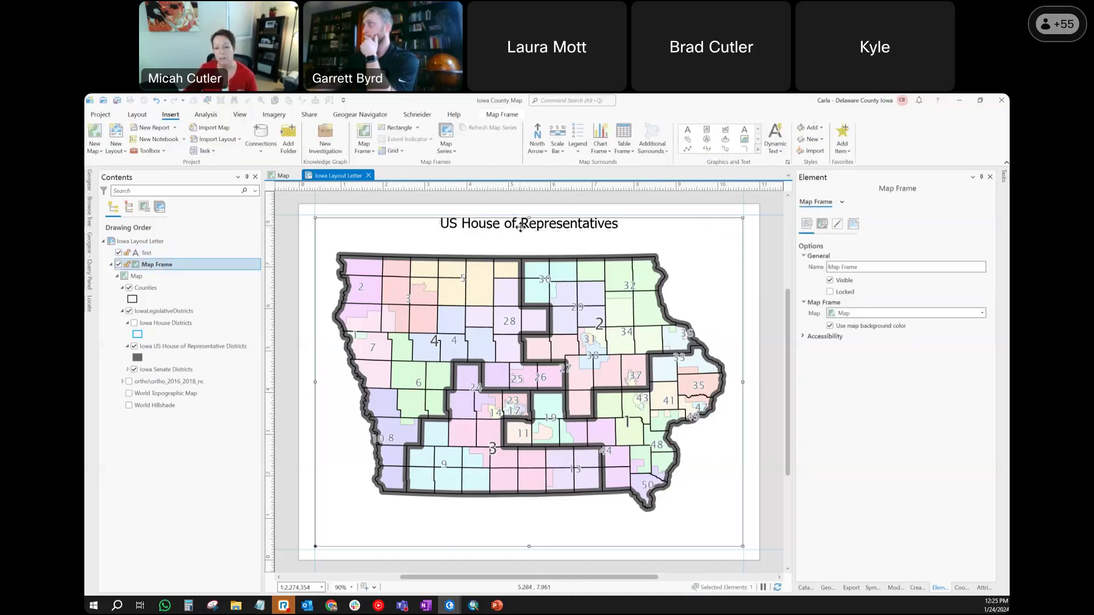
click(520, 227)
click(525, 246)
click(520, 224)
click(512, 242)
click(445, 228)
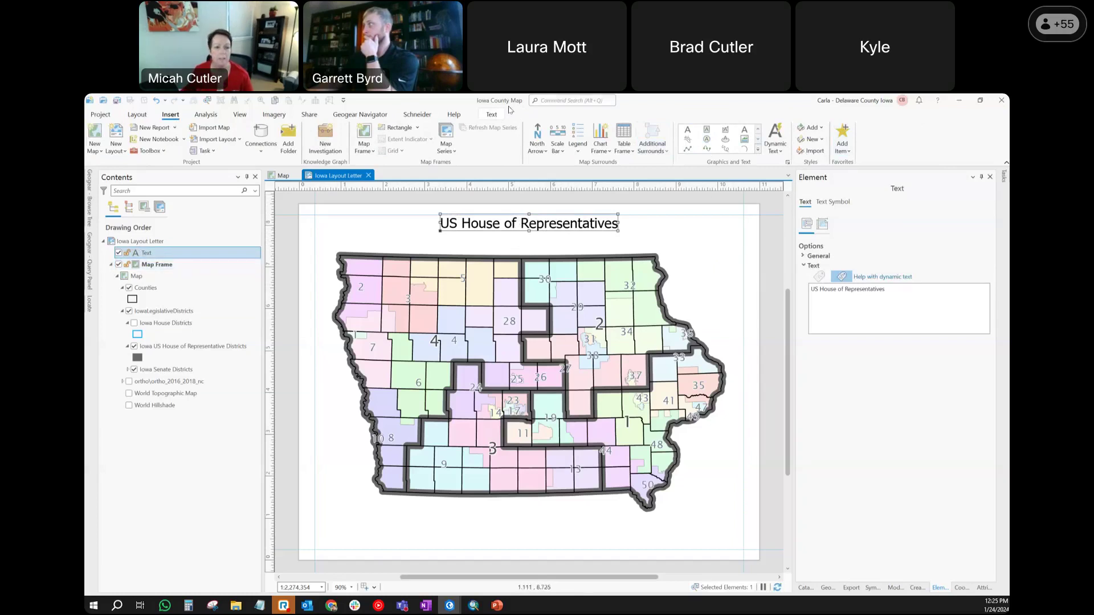
click(491, 115)
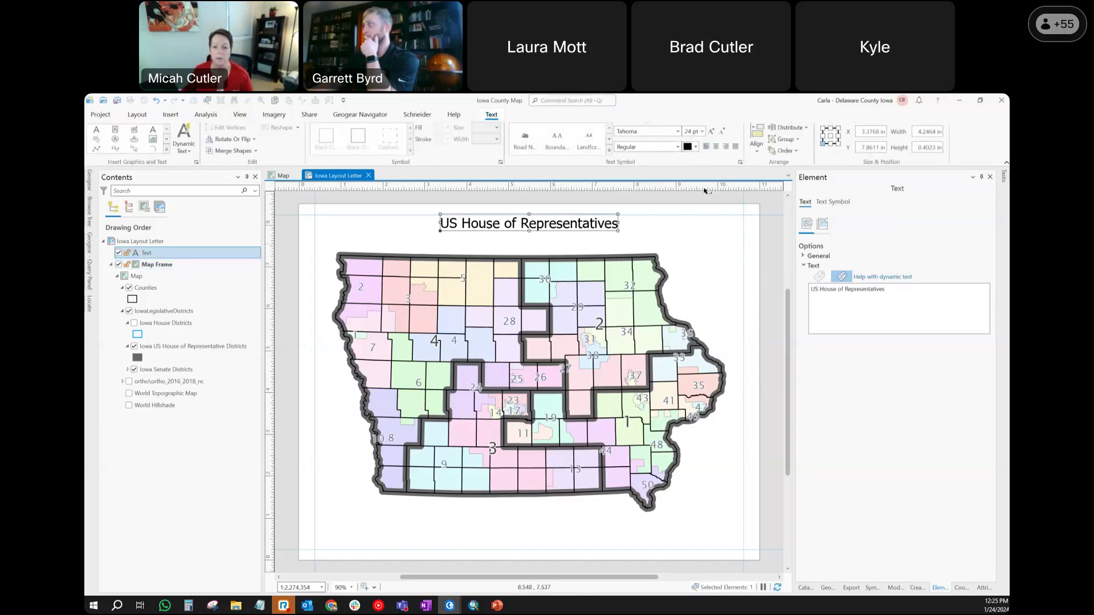
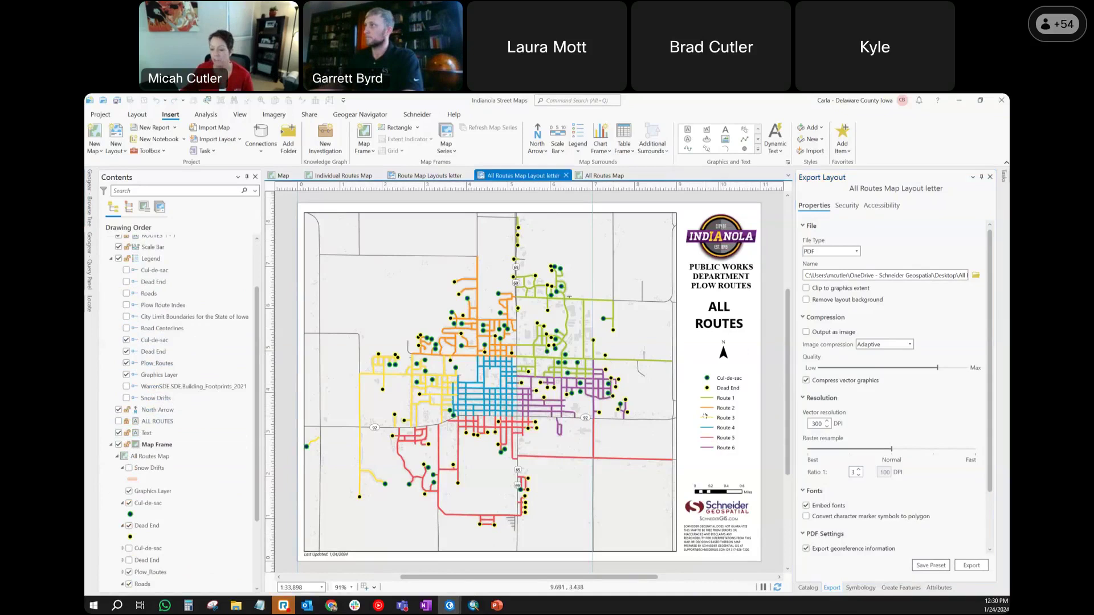
Select the legend in the All Routes Map Layout letter and examine its items against the map's layers
click(138, 114)
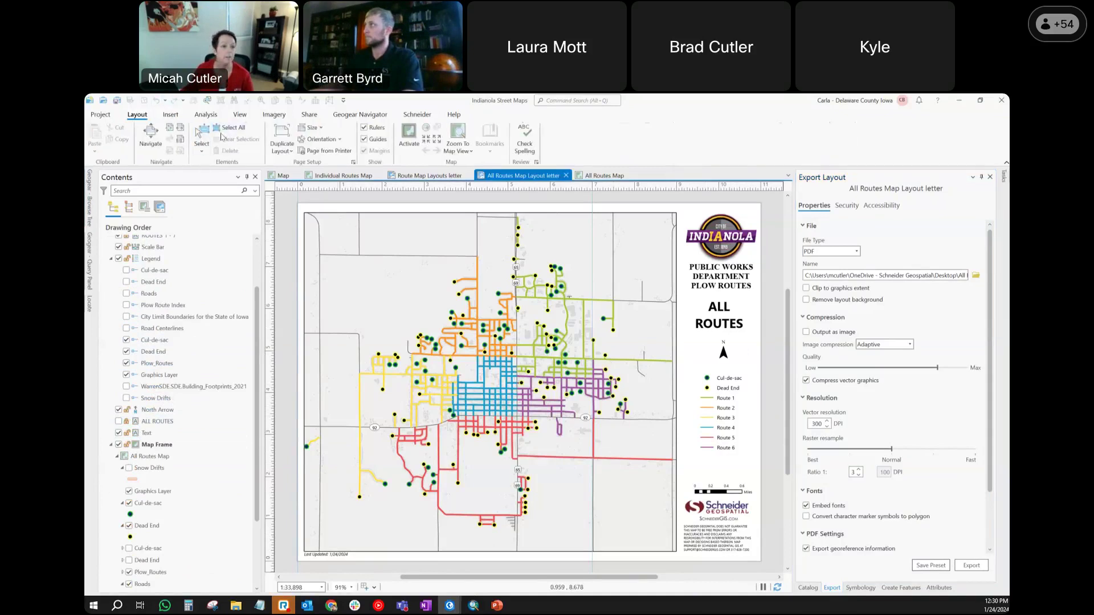
click(700, 412)
scroll(137, 361, down, 3)
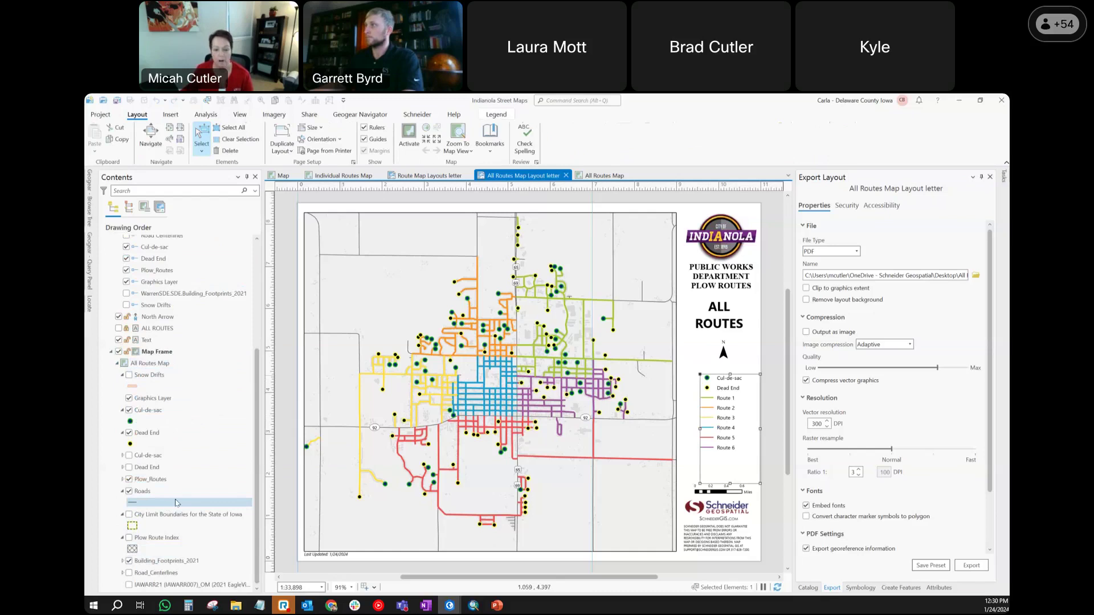
scroll(168, 376, up, 3)
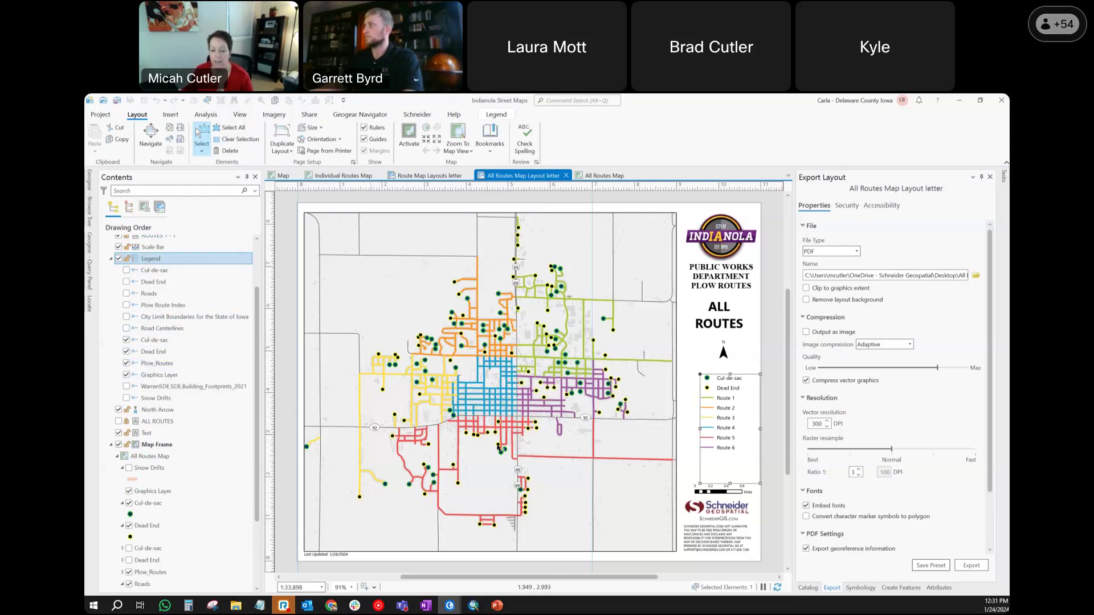
Clear the legend selection, then turn the Road Centerlines legend item on and off again
click(771, 338)
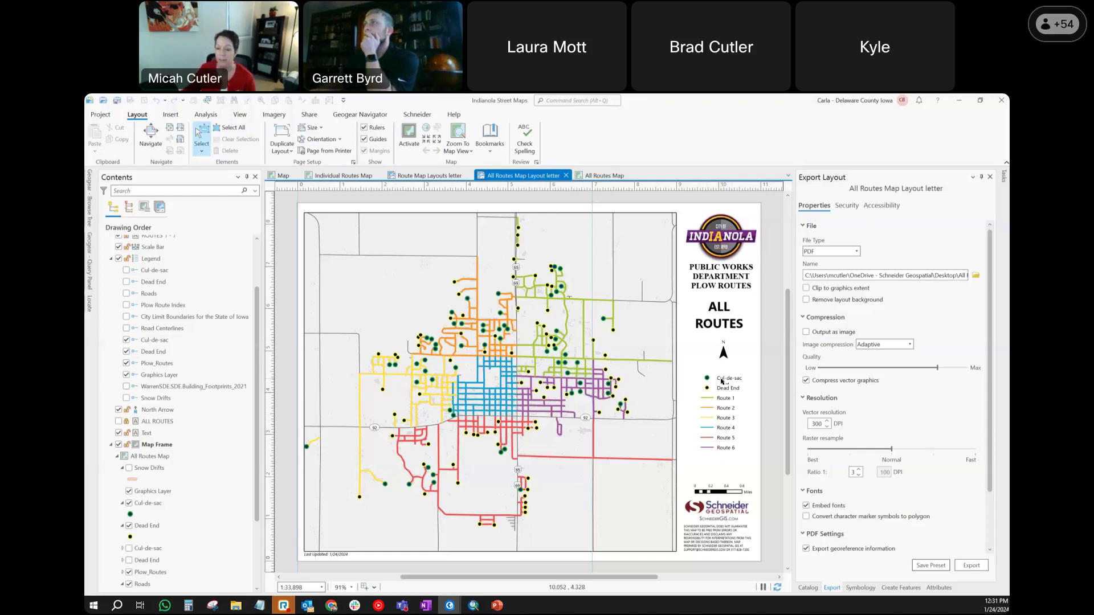
click(127, 329)
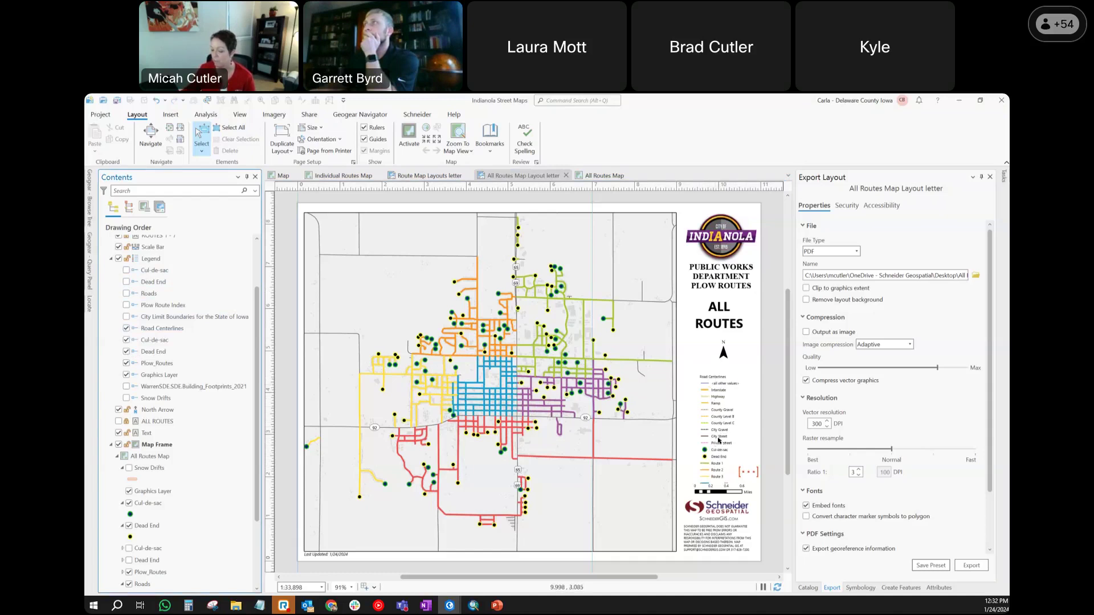
click(127, 329)
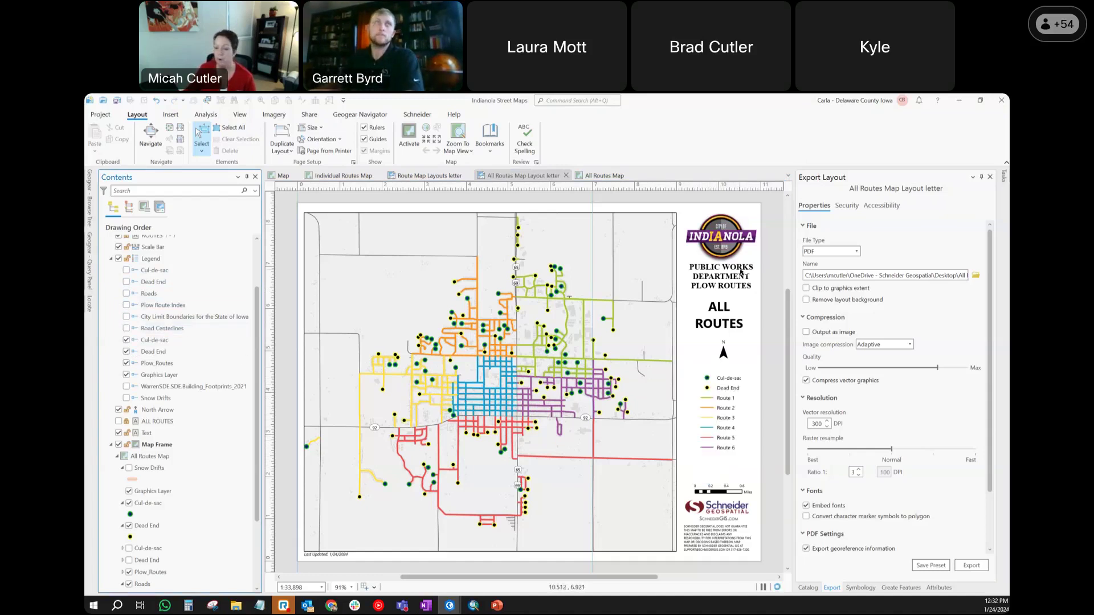
Select the Indianola logo on the layout, check its entry in the drawing order, and deselect it
click(725, 237)
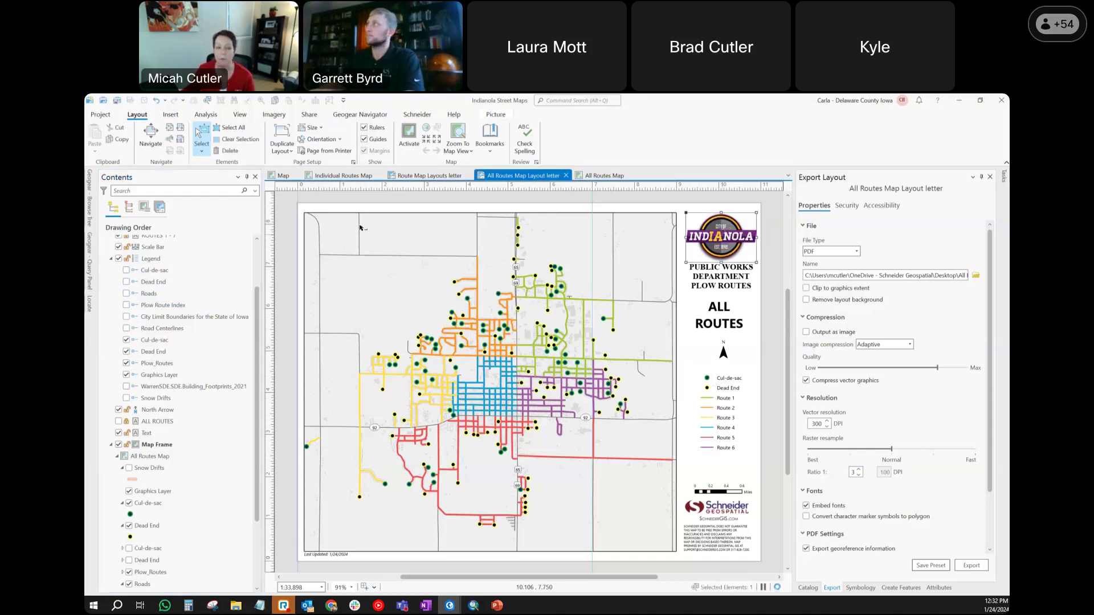
scroll(128, 263, up, 2)
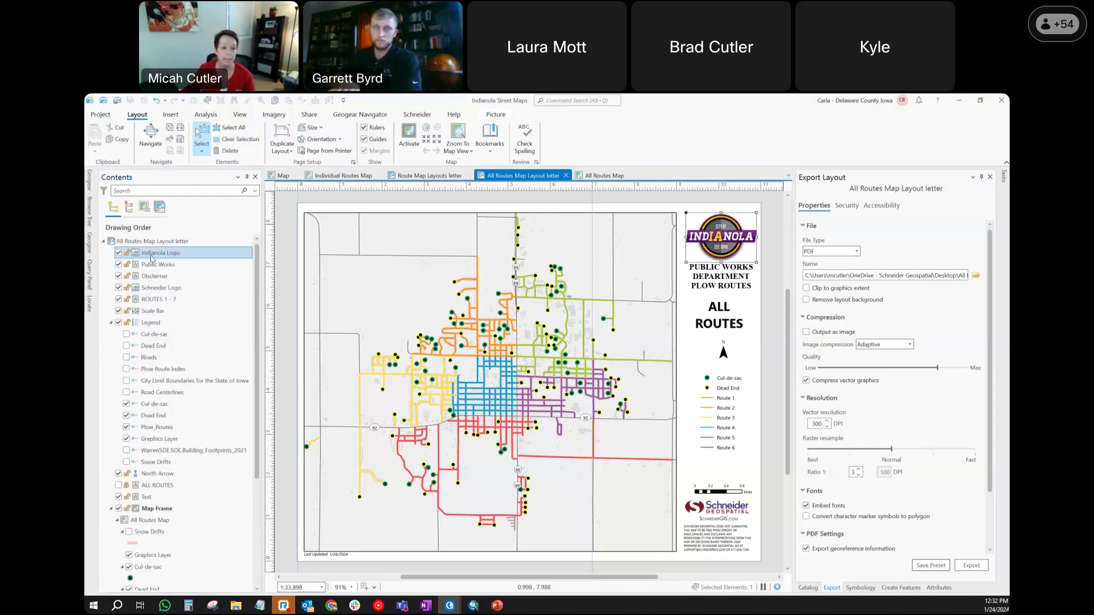
click(741, 210)
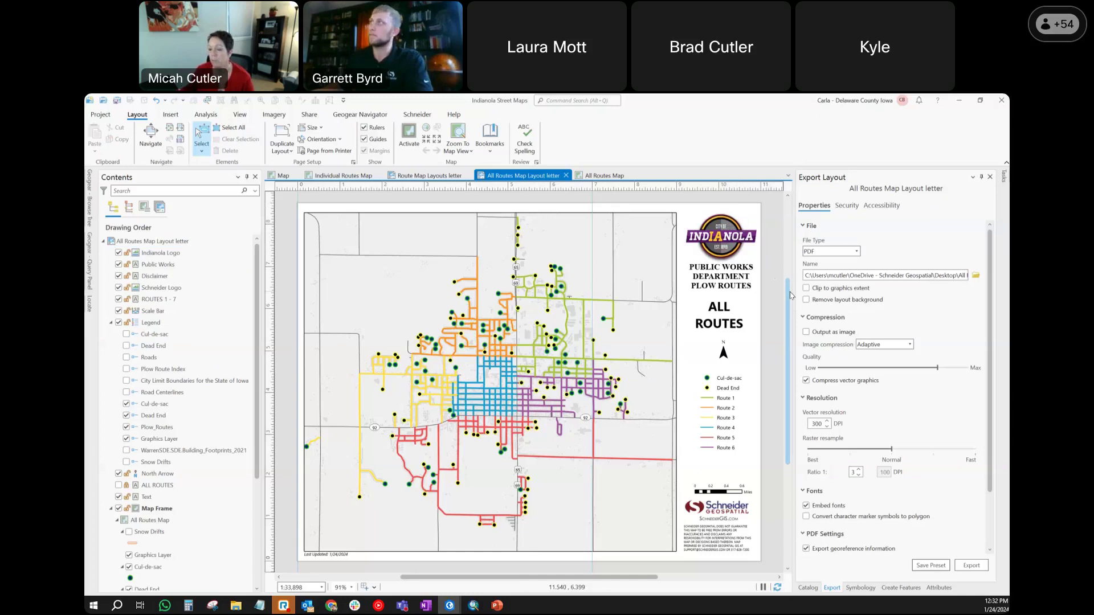
scroll(789, 301, up, 1)
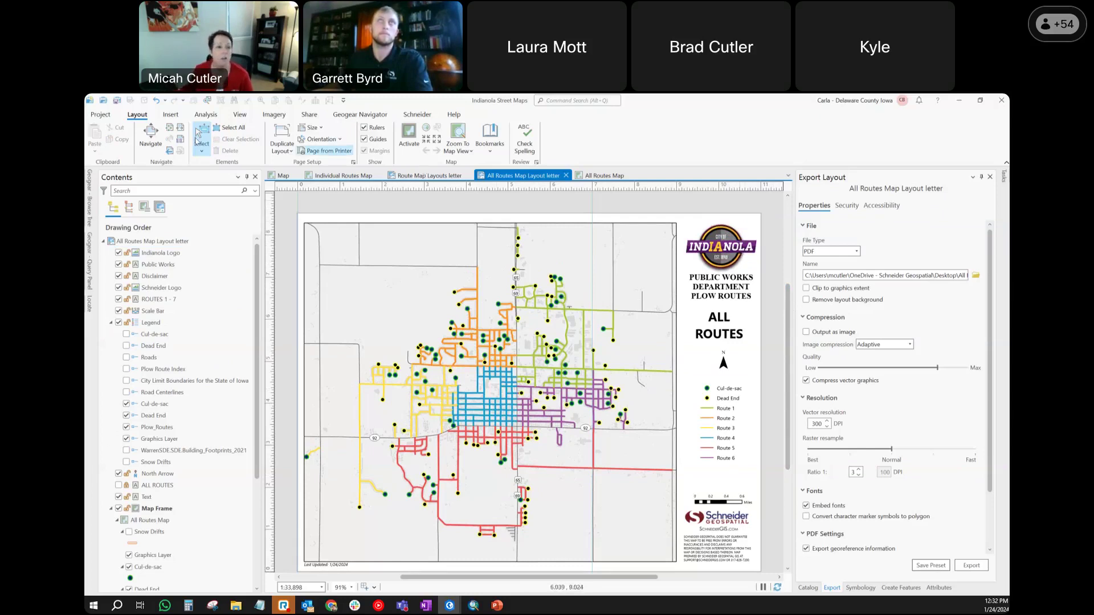
Start inserting a picture in the layout and view the supported picture file formats
click(171, 116)
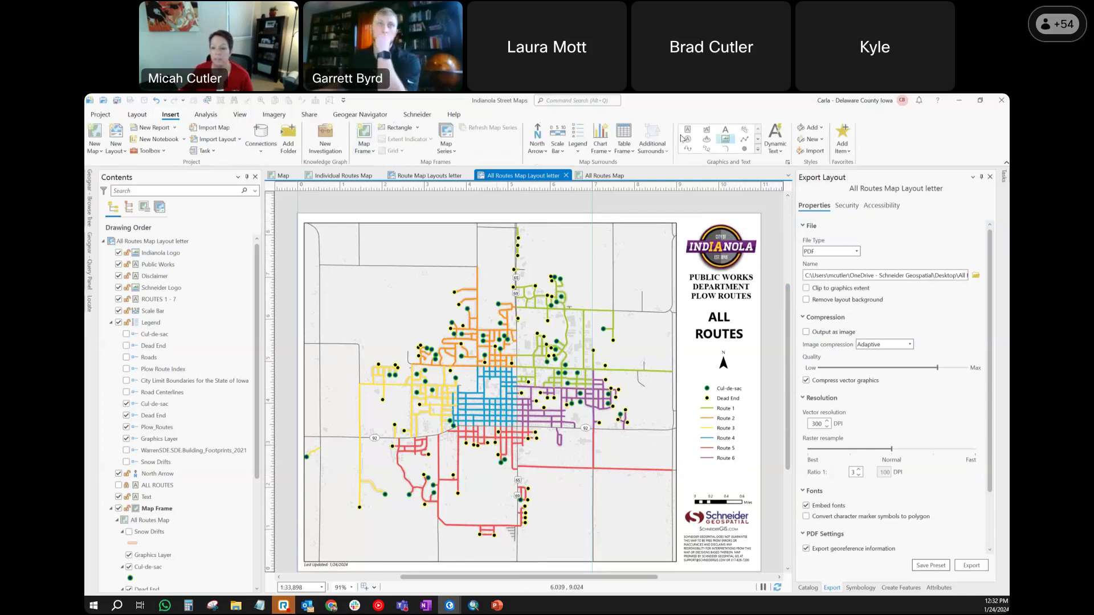
click(726, 141)
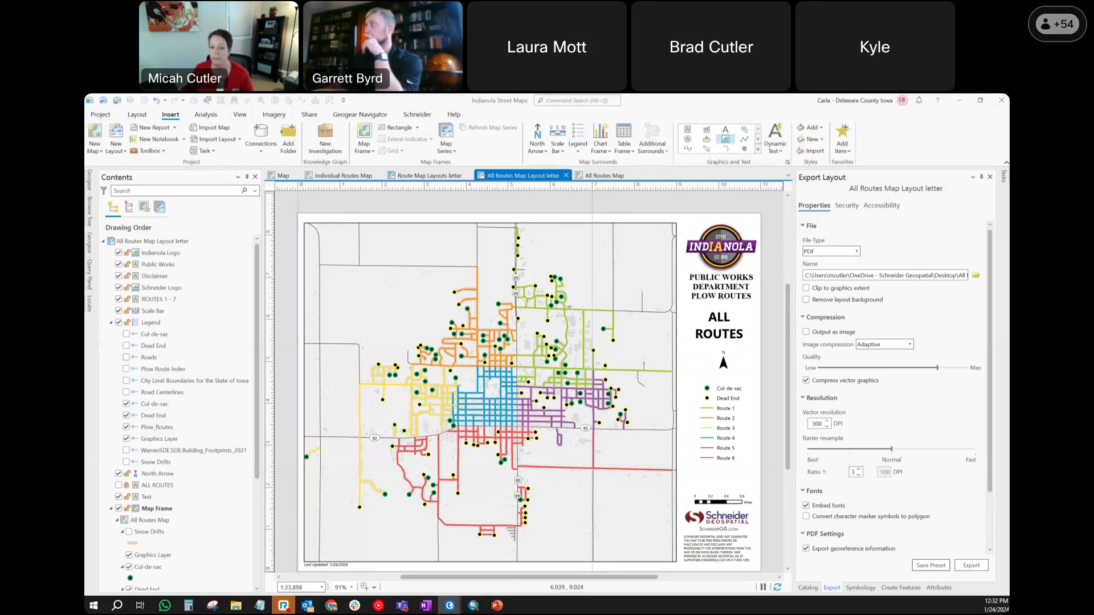
click(698, 505)
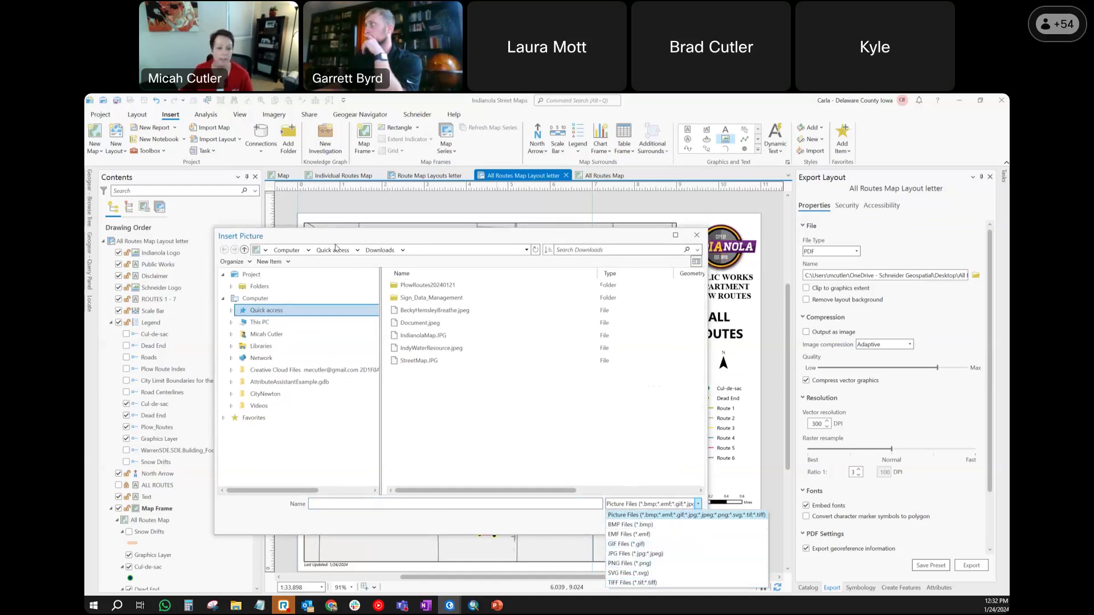
Browse to the WarrenCoIA folder under Documents and Projects for a picture, also checking its Indianola subfolder
click(262, 288)
click(336, 310)
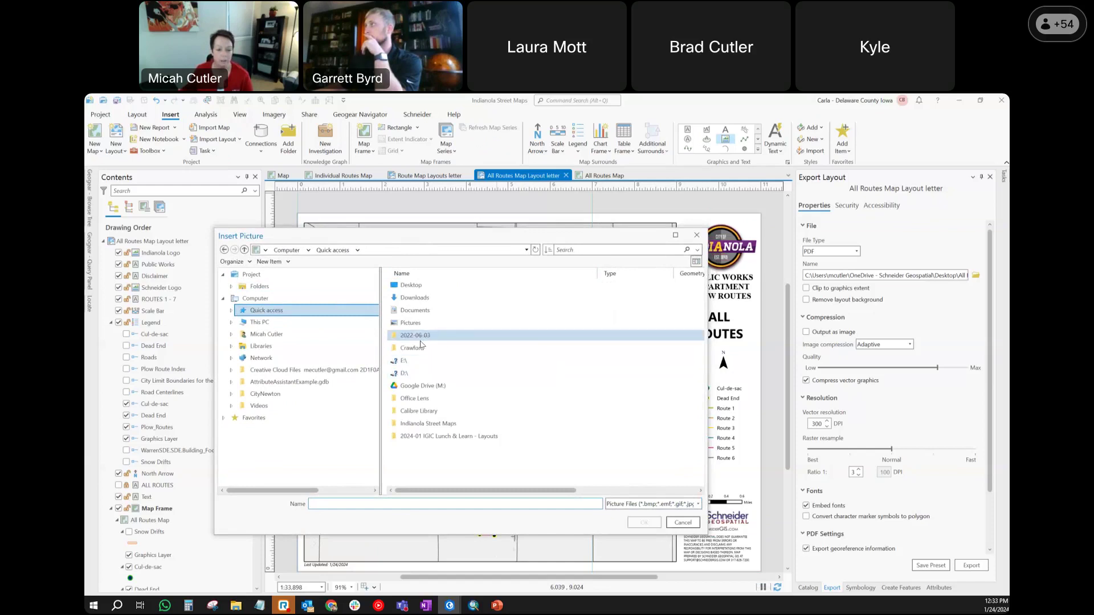
double_click(416, 311)
scroll(416, 459, down, 2)
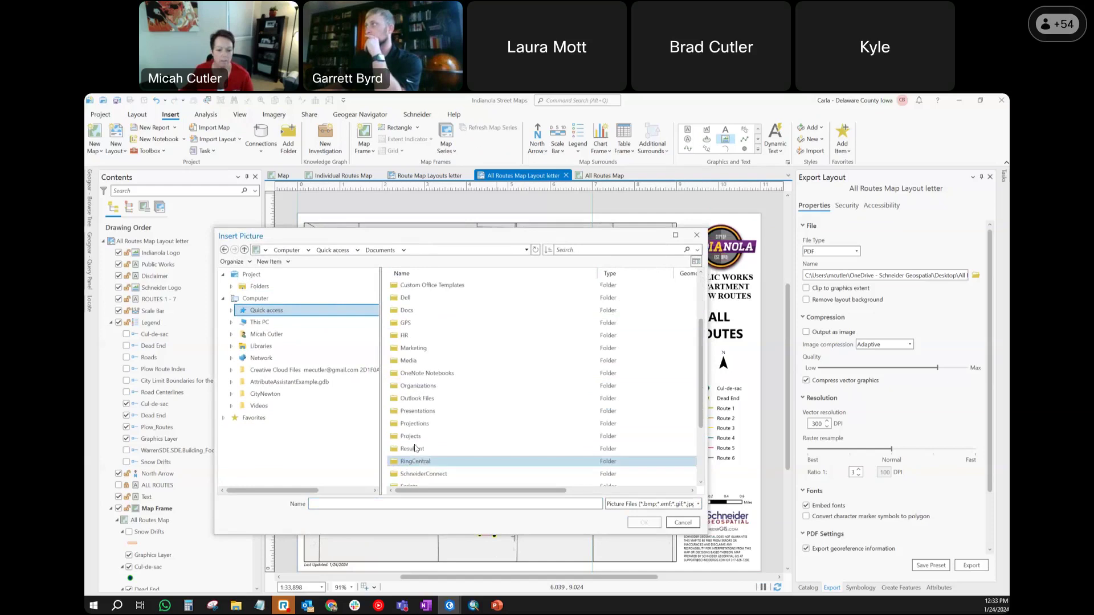
double_click(419, 437)
scroll(412, 456, down, 2)
click(411, 450)
double_click(411, 450)
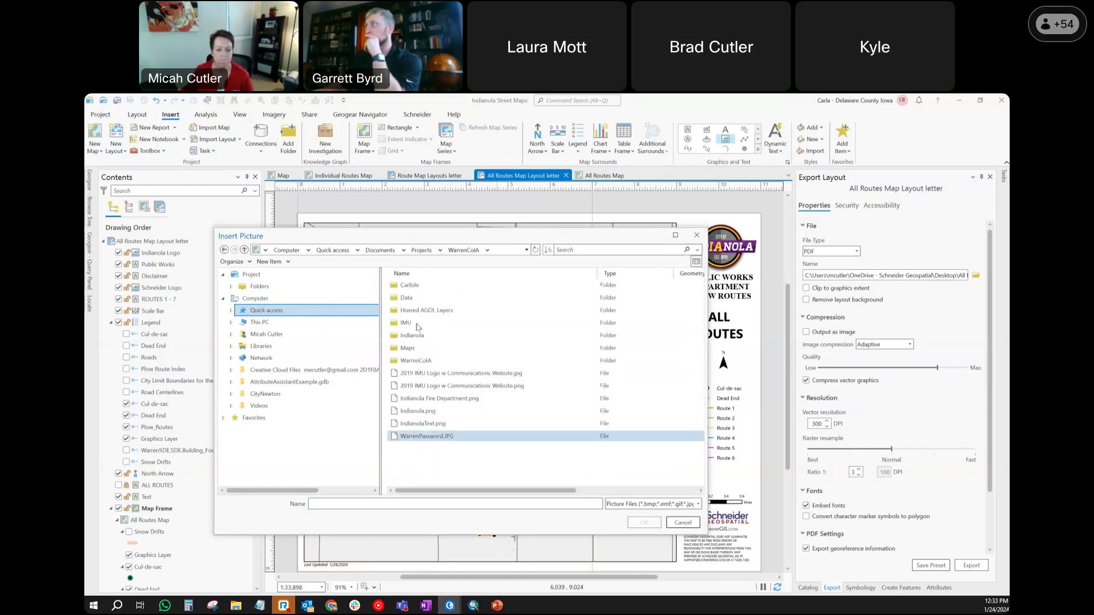
double_click(413, 336)
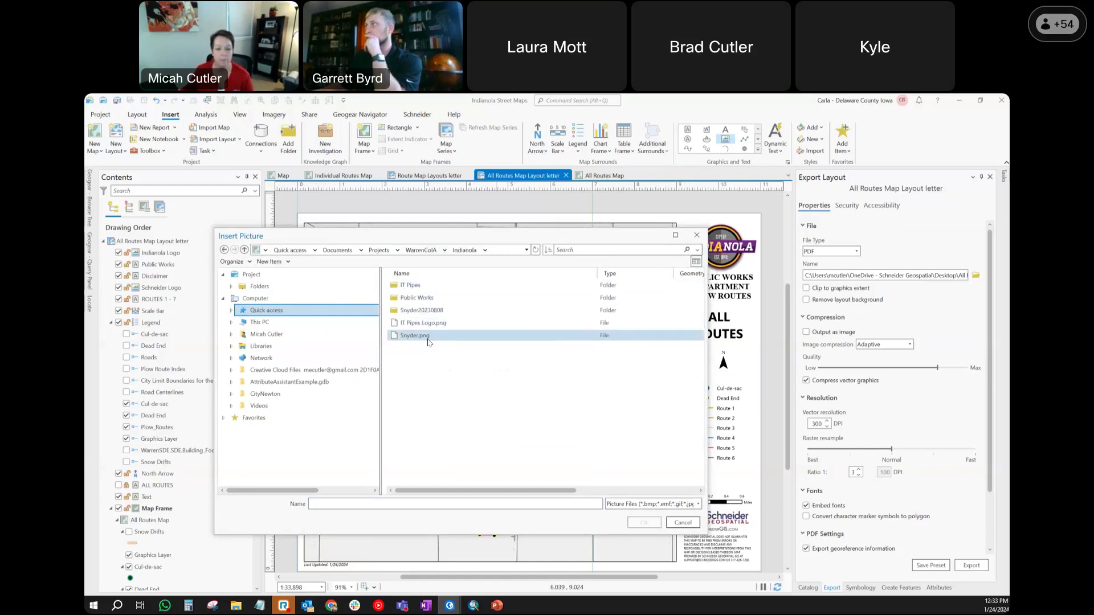
key(alt+Up)
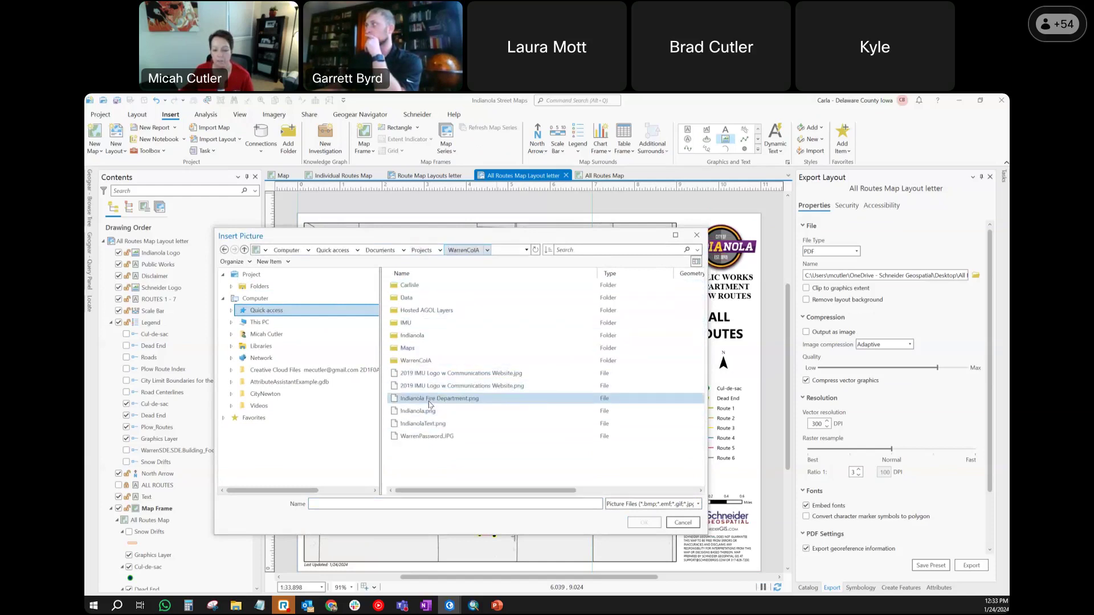
Place Indianola Fire Department.png just above the page at its original size, and delete the picture again
click(433, 402)
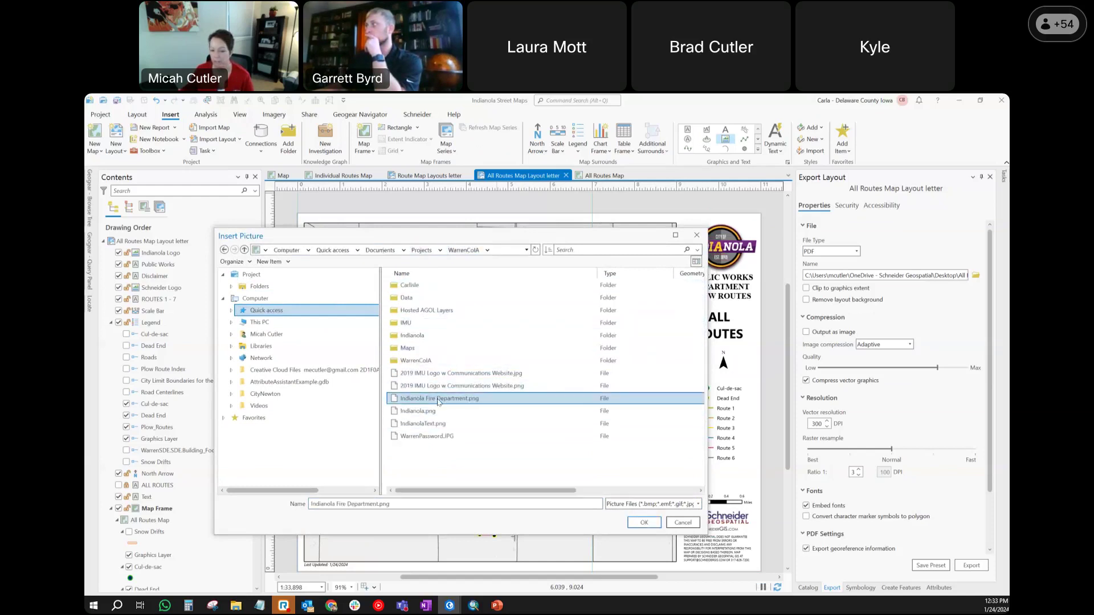
click(642, 524)
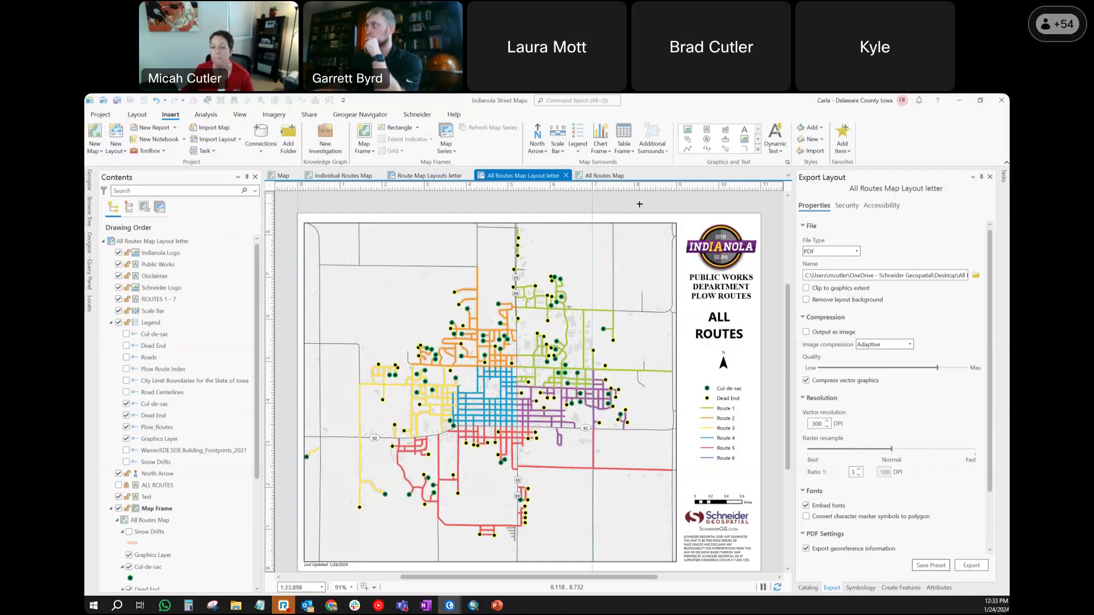
click(640, 204)
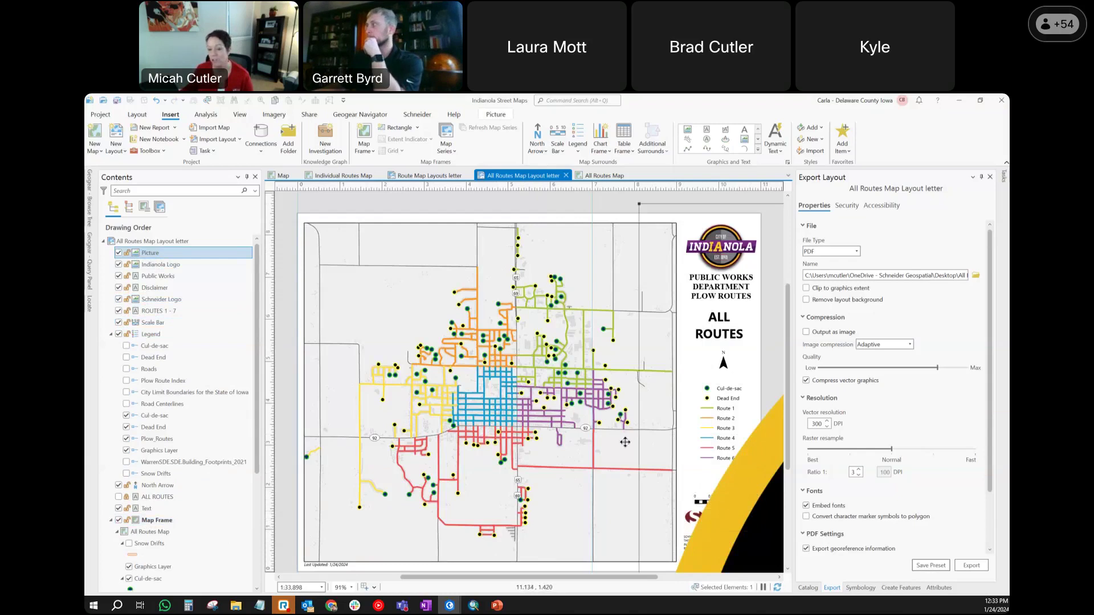
right_click(154, 254)
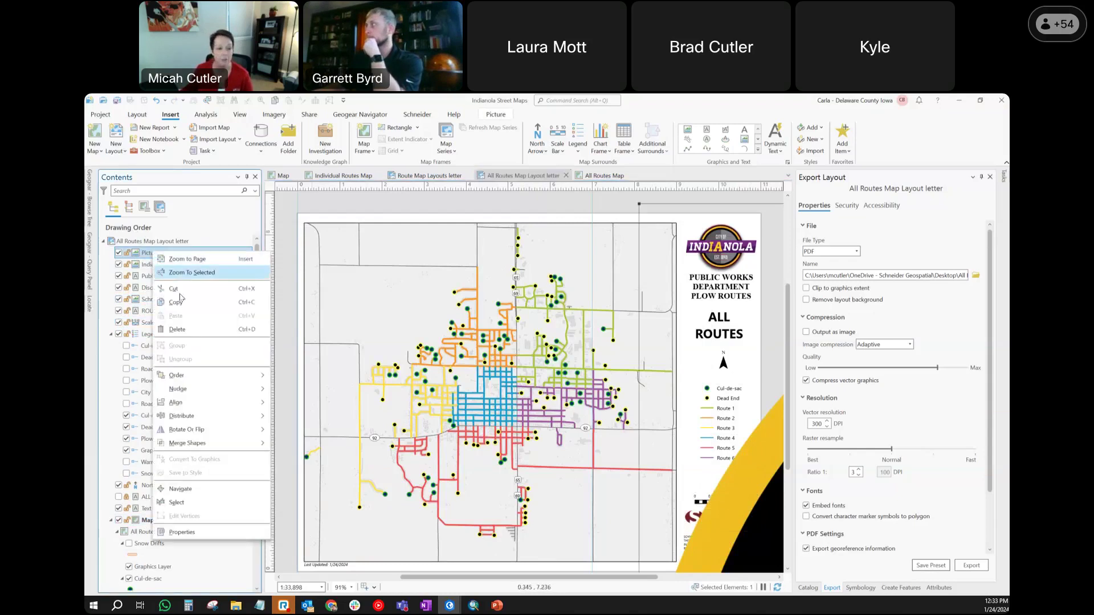
click(177, 329)
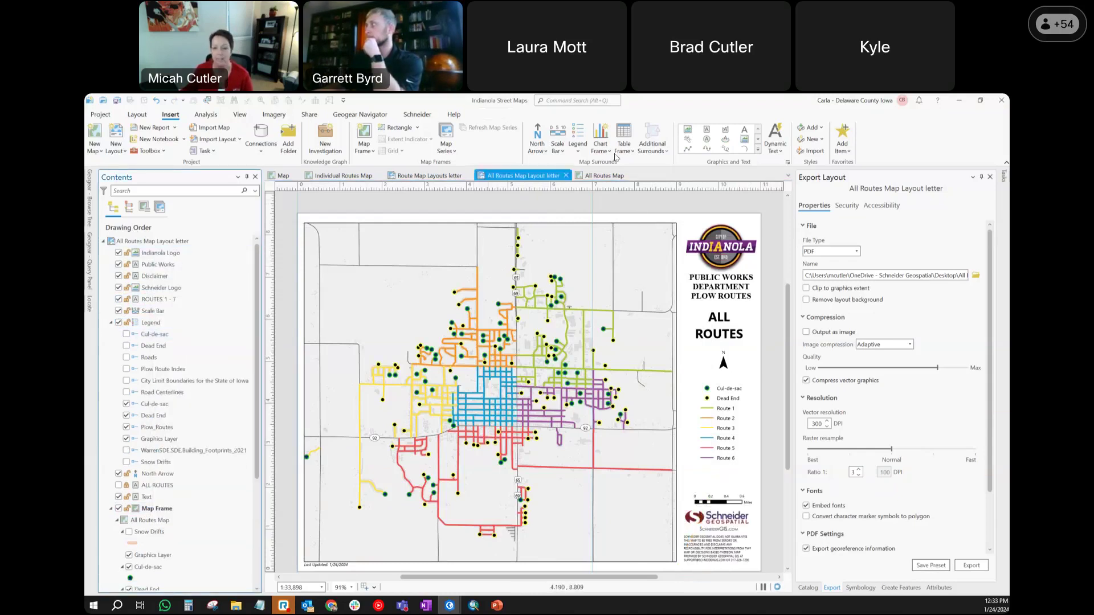
Insert the picture Indianola Fire Department.png at a small size across the upper corner of the map frame beside the Indianola logo
click(746, 141)
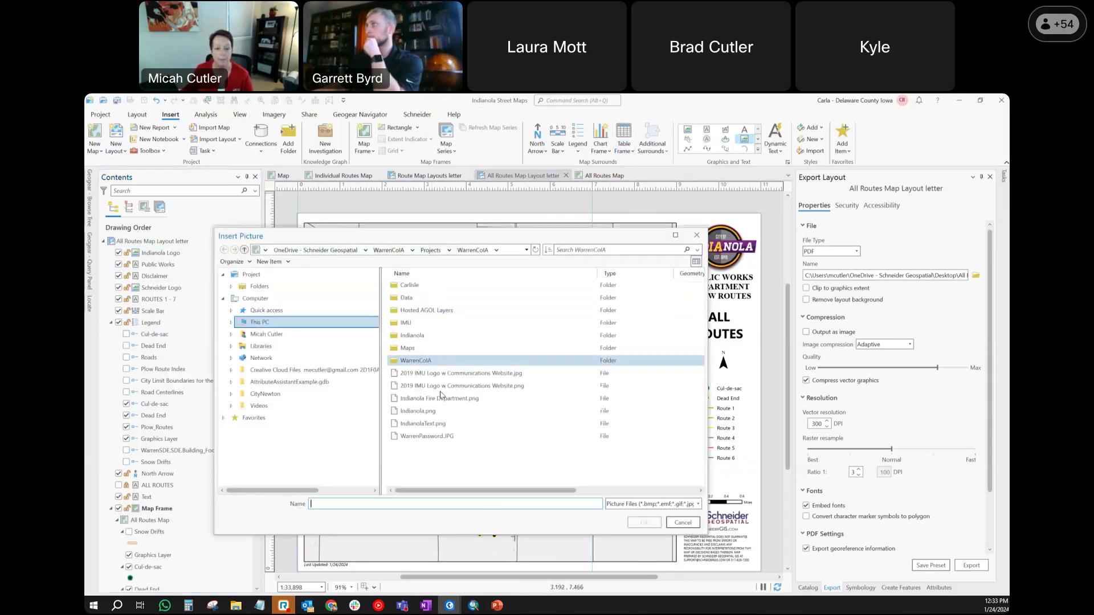
click(441, 398)
click(644, 522)
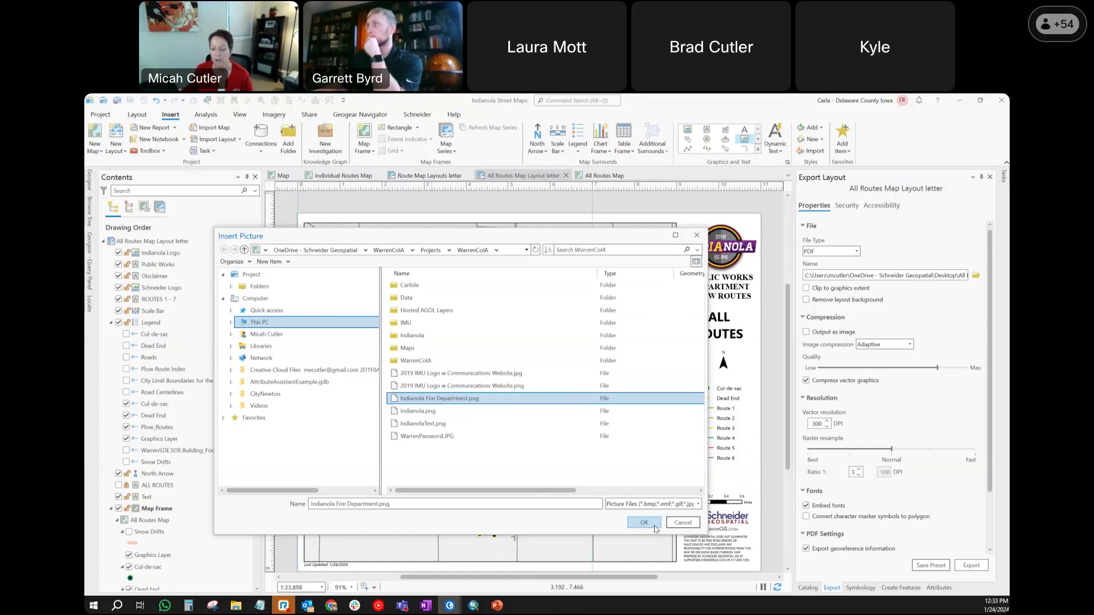
drag(629, 199, 679, 244)
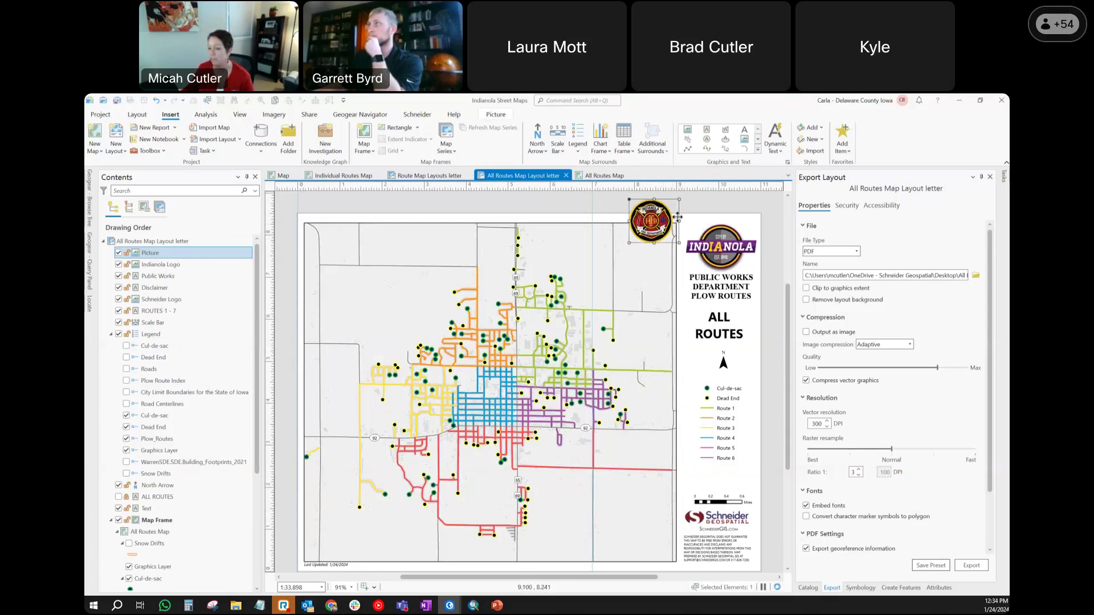
Try the fire department logo against the Indianola logo, move it back over the map frame's corner, and deselect it
drag(654, 222, 691, 216)
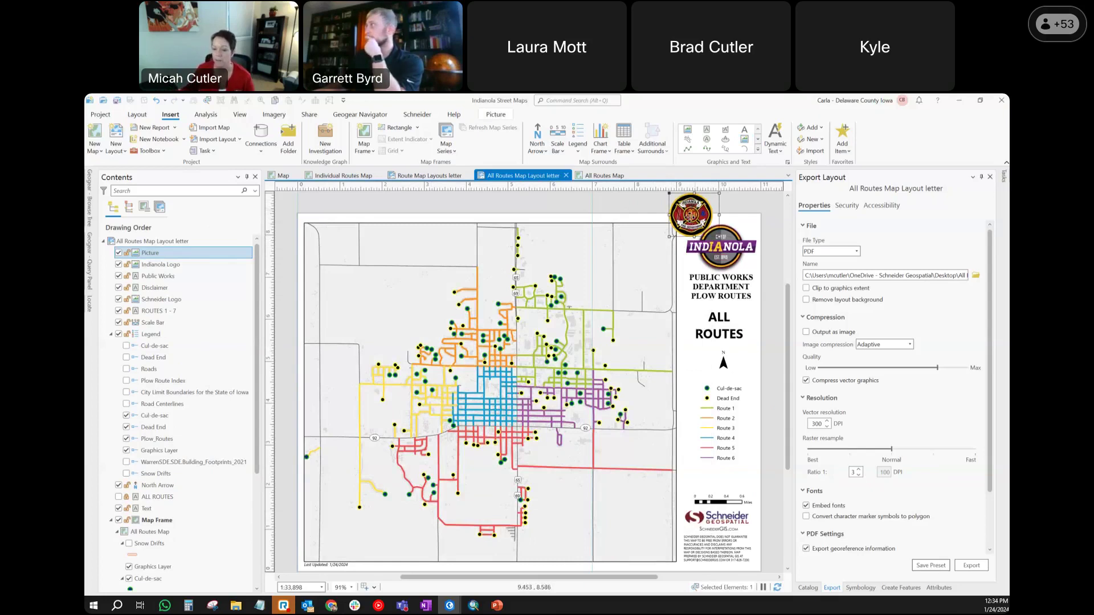
drag(697, 203, 659, 207)
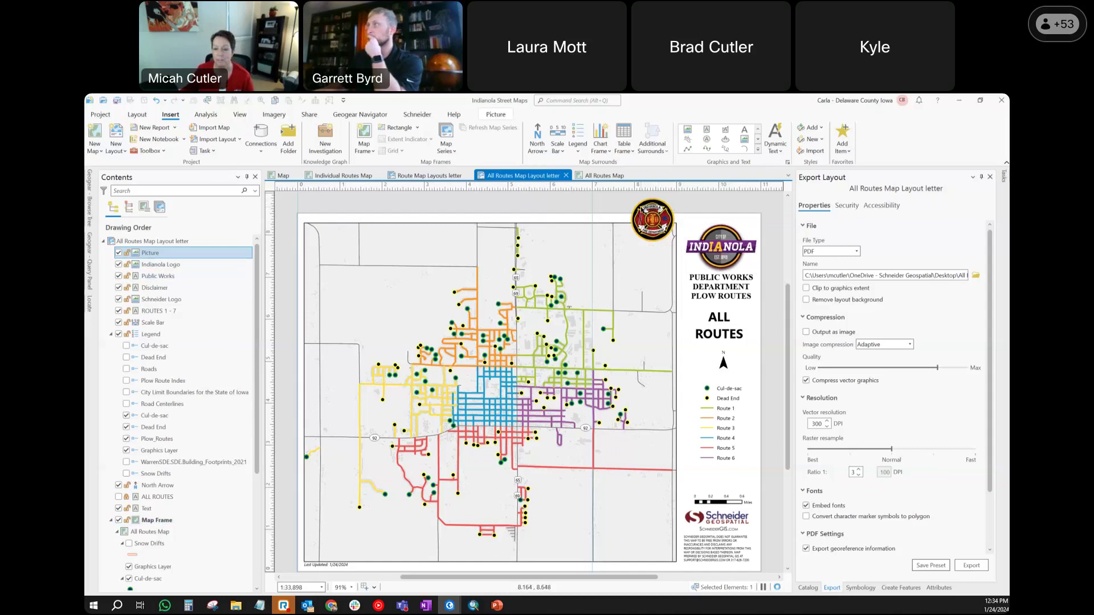
click(695, 217)
Rename the inserted fire department picture as Fire Dept Logo in its element properties
click(119, 253)
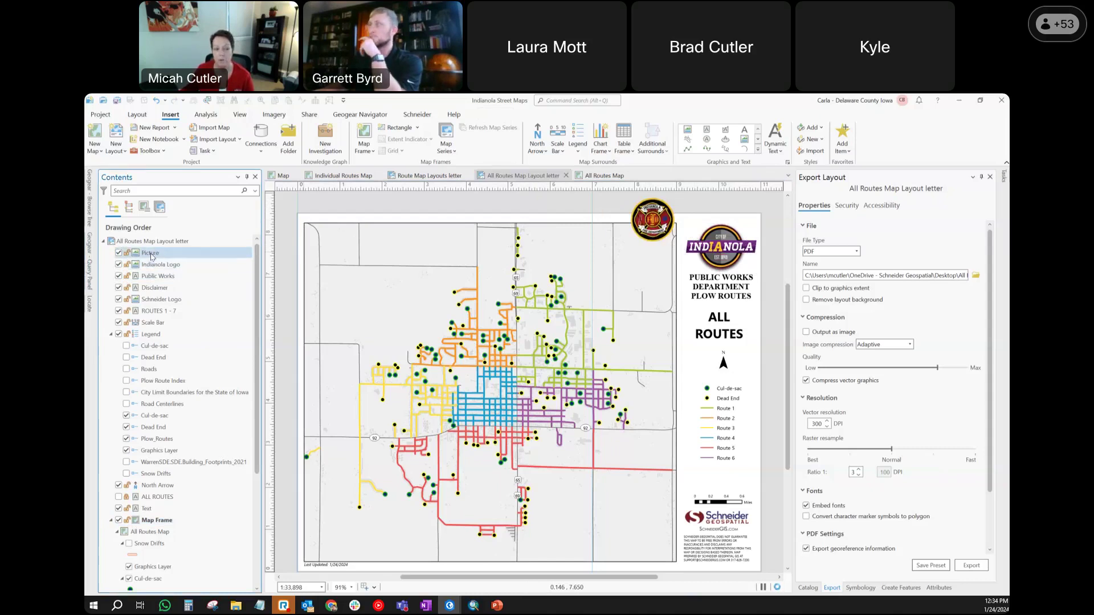
click(152, 256)
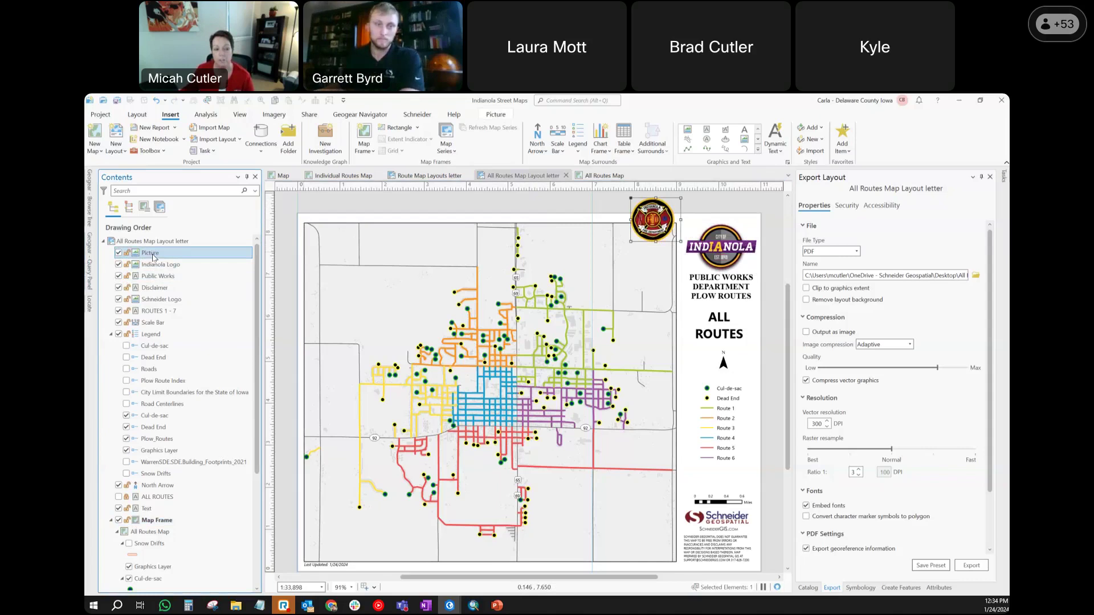
right_click(153, 257)
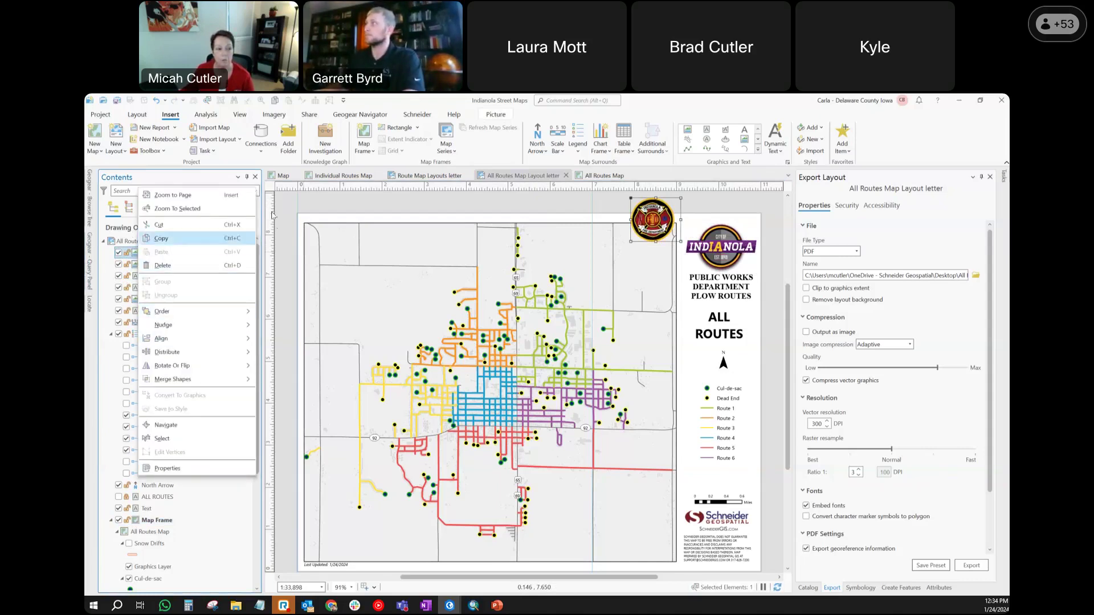
click(132, 232)
right_click(161, 254)
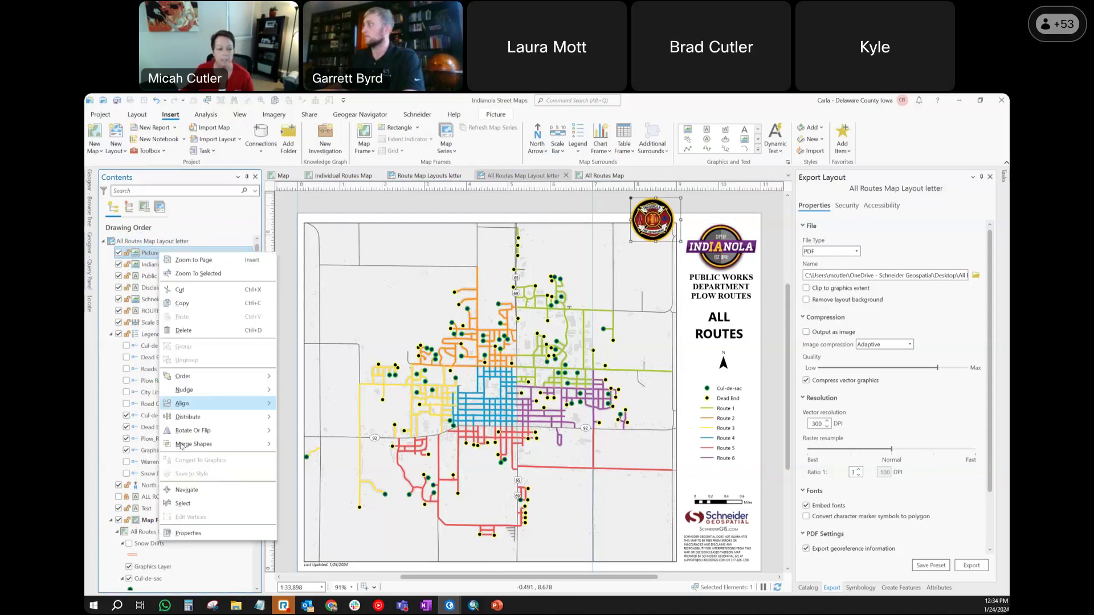
click(191, 534)
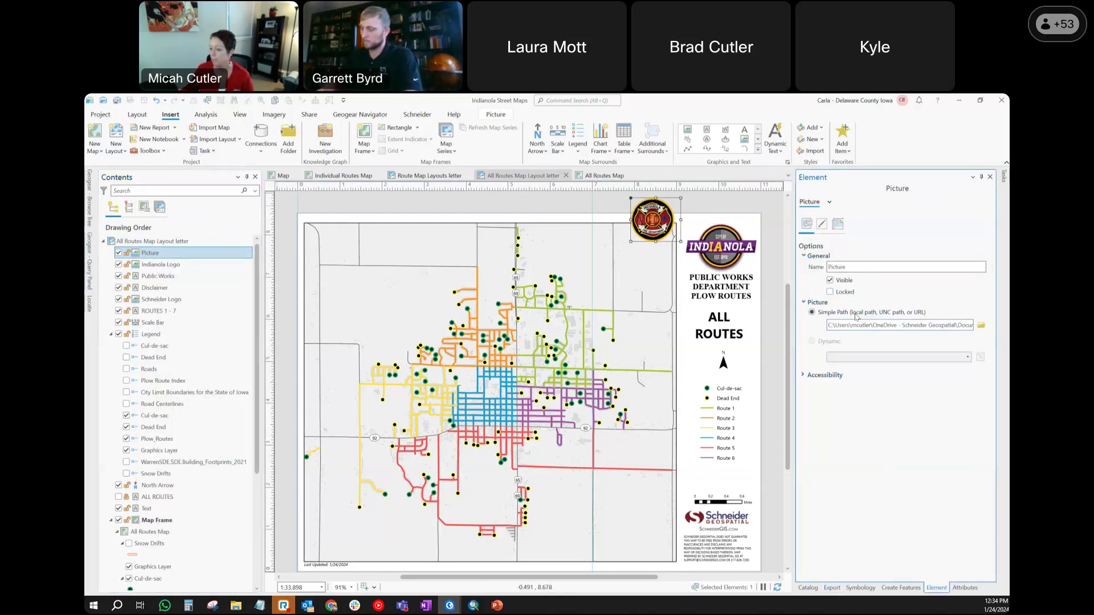
double_click(863, 267)
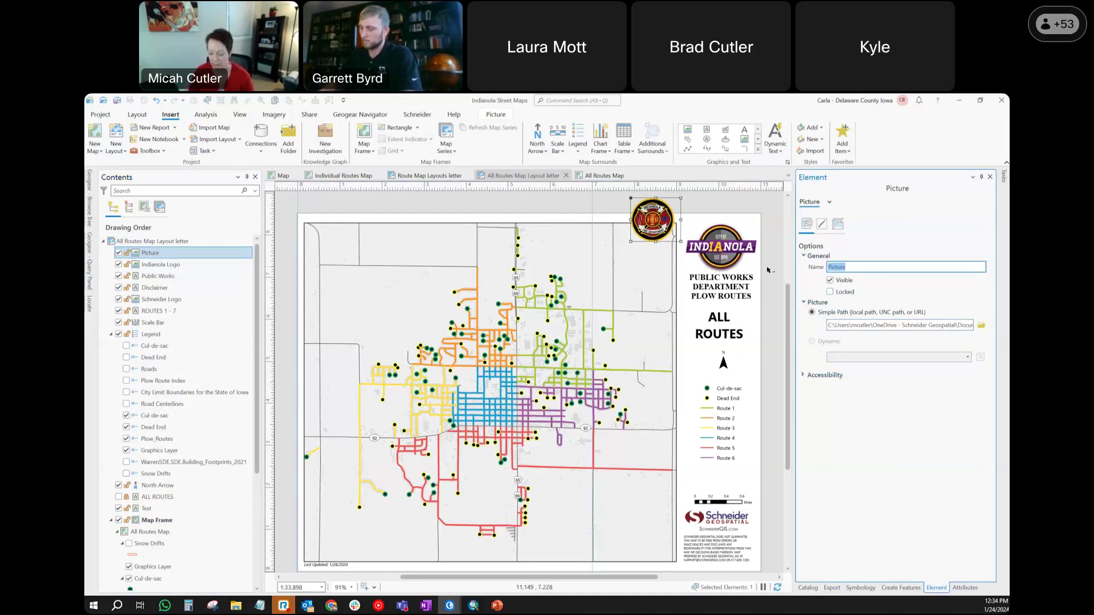
text(Fire De)
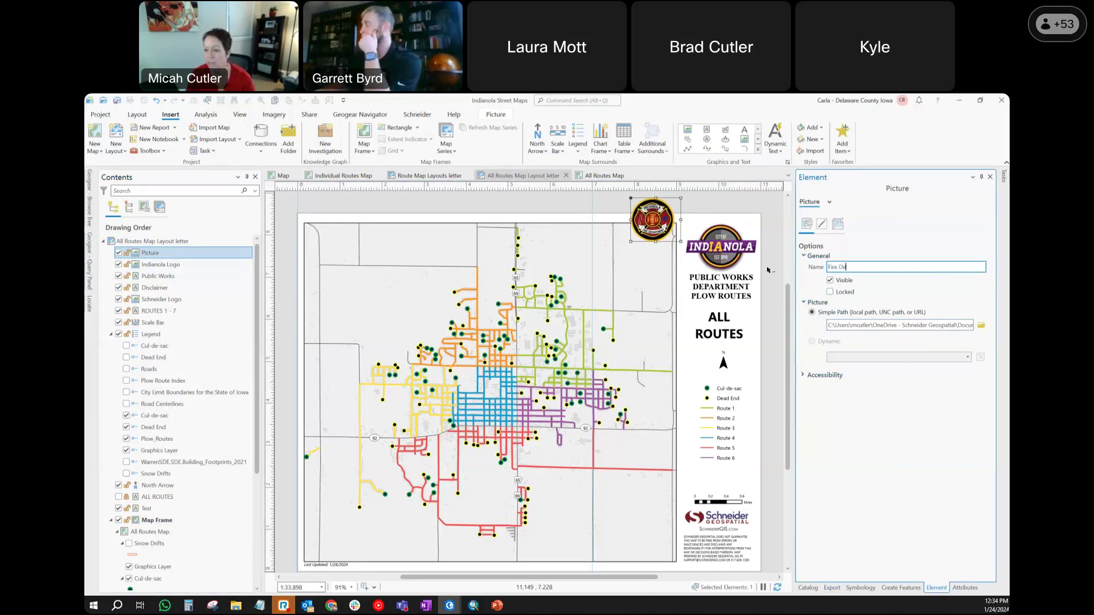
text(pt Logo)
key(Return)
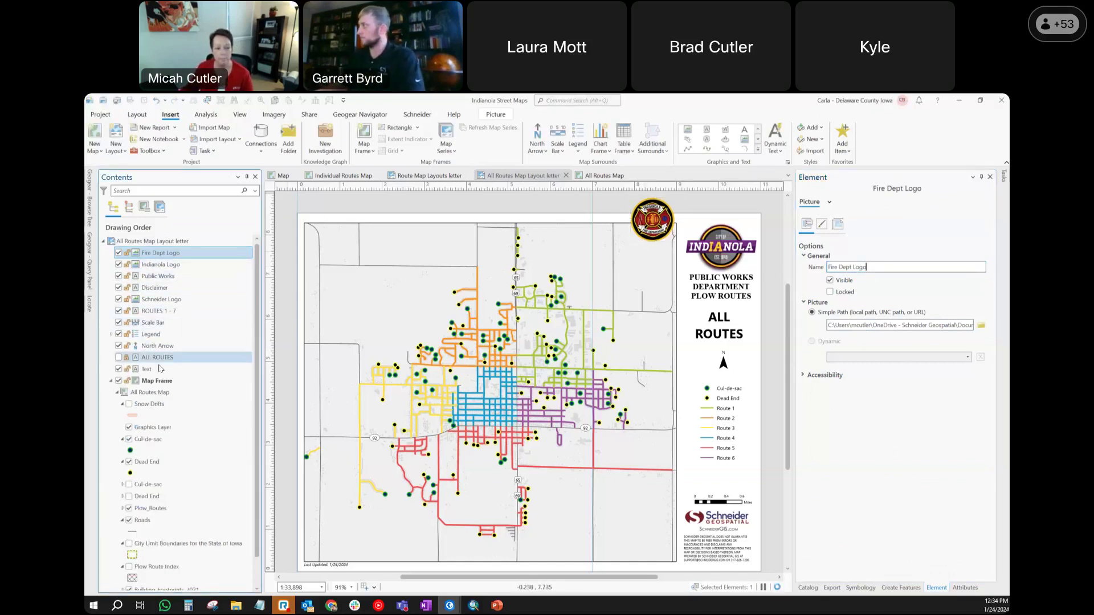
Collapse the Map Frame entry in the drawing order and hide the Fire Dept Logo element
click(112, 382)
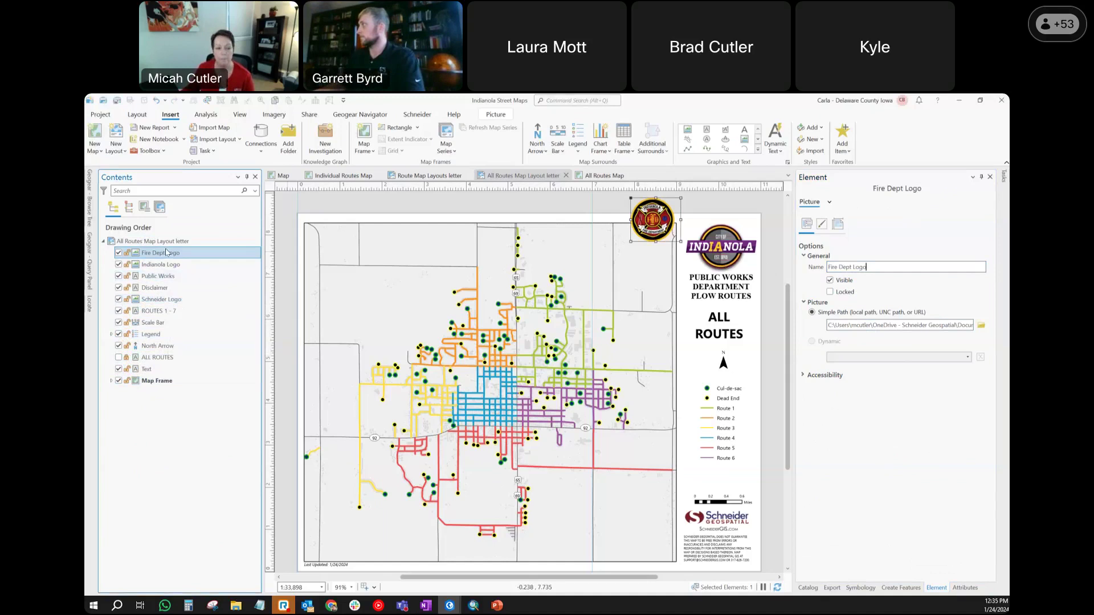
click(118, 253)
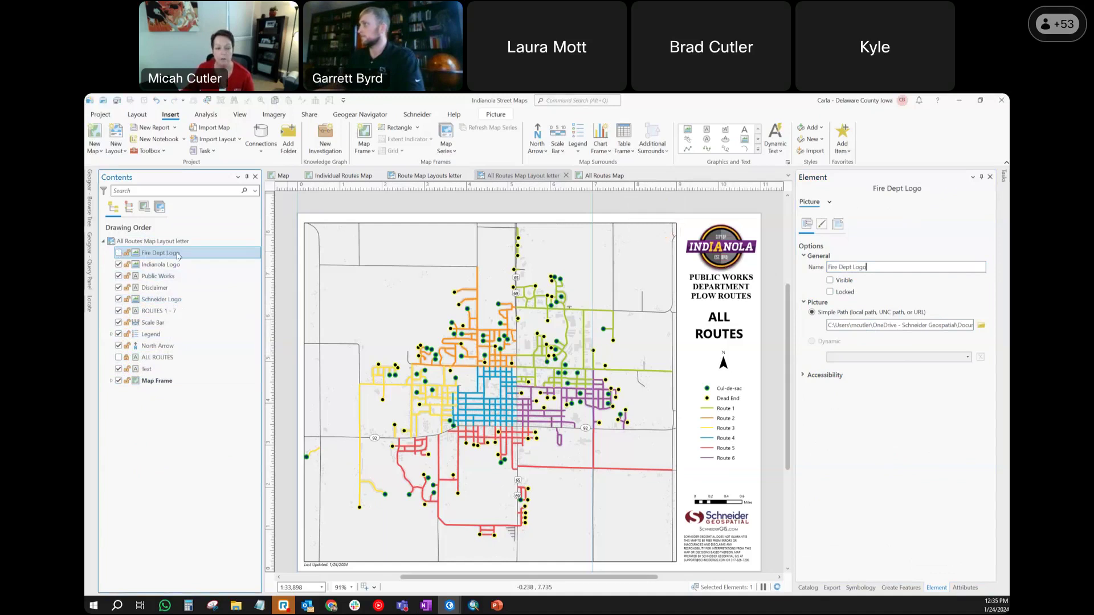
Select the Disclaimer element and examine its text in the element properties
click(159, 290)
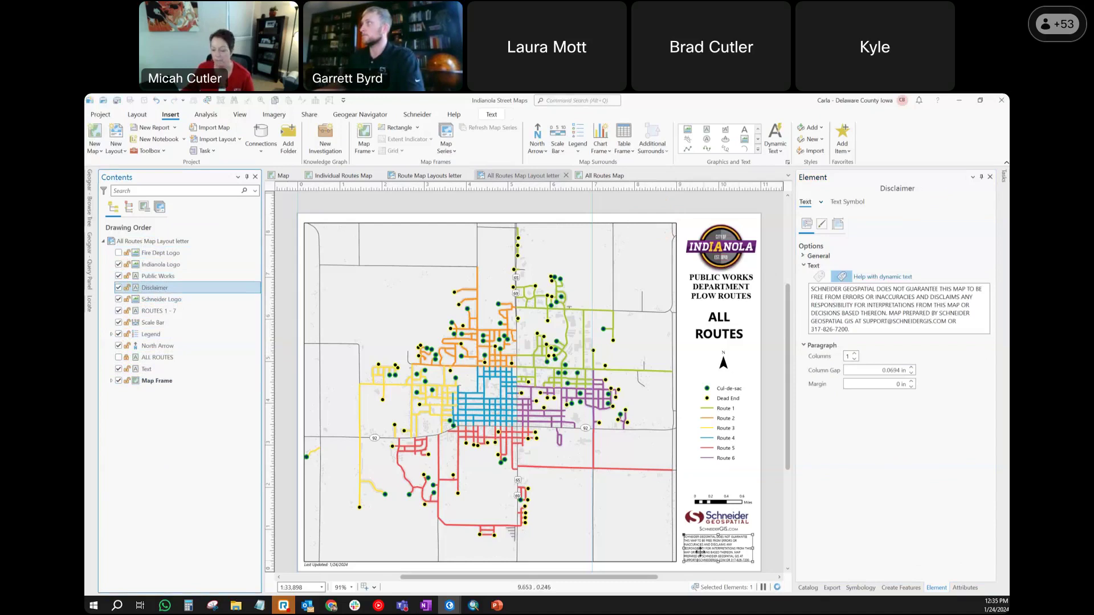
drag(843, 288, 868, 330)
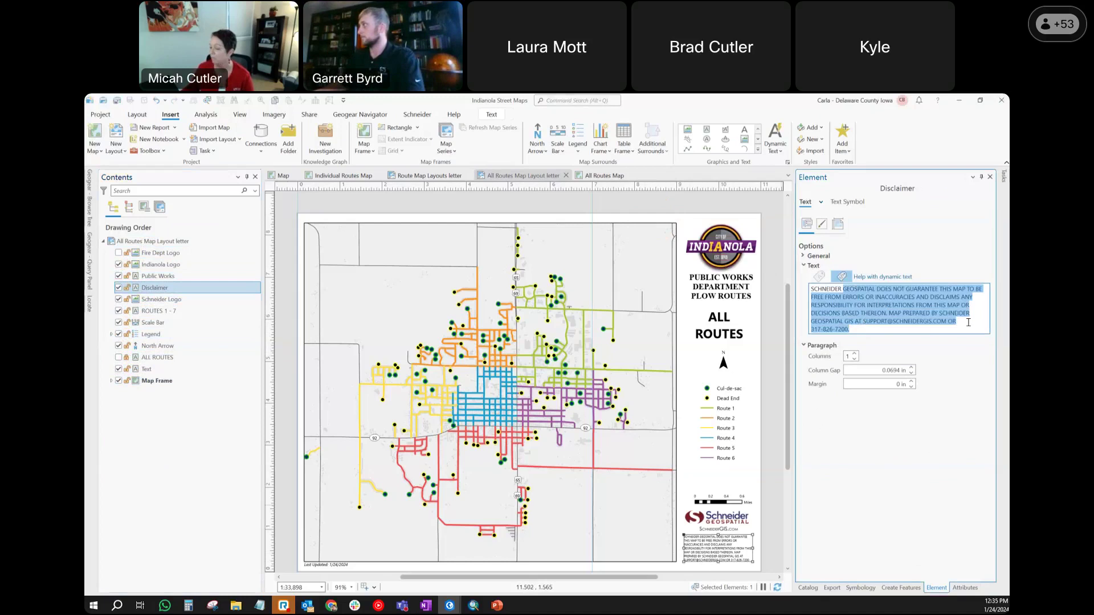
click(968, 322)
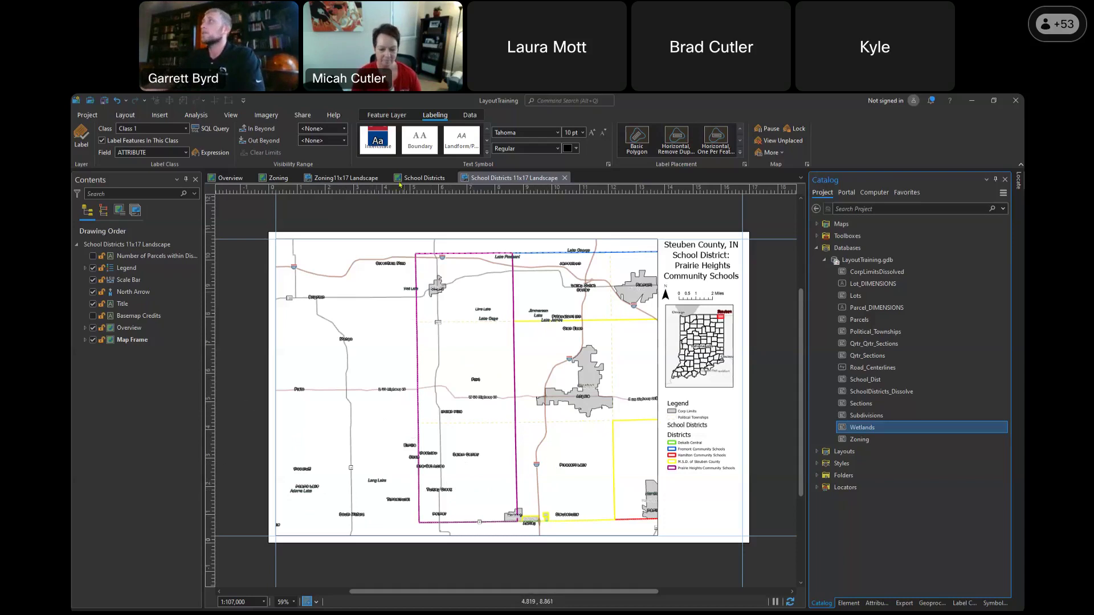
Check the School Districts map, return to the School Districts 11x17 Landscape layout, and select its existing legend
click(432, 184)
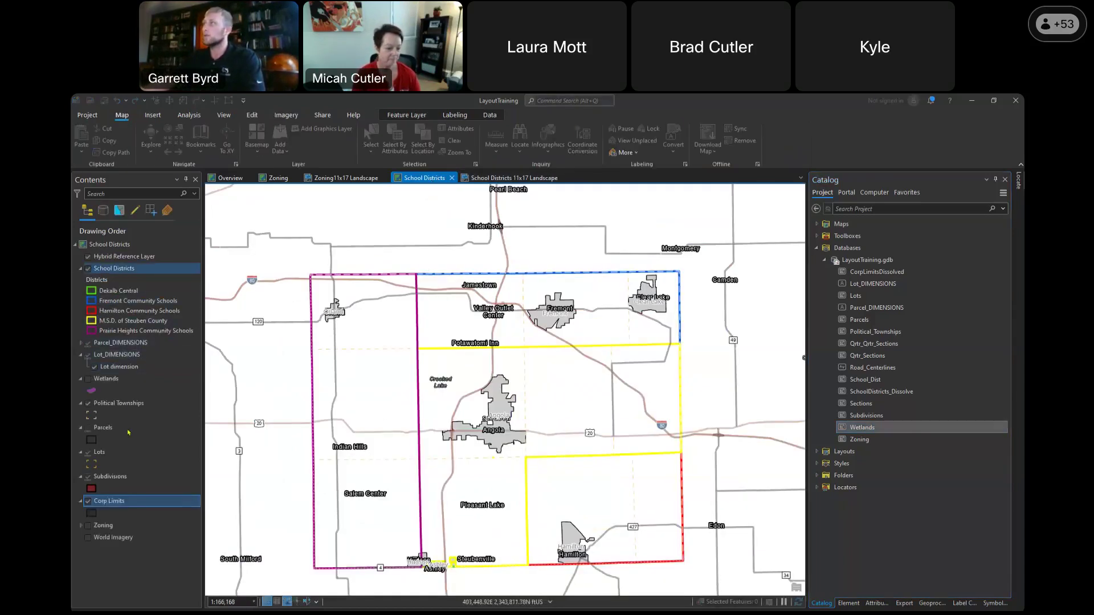
click(498, 180)
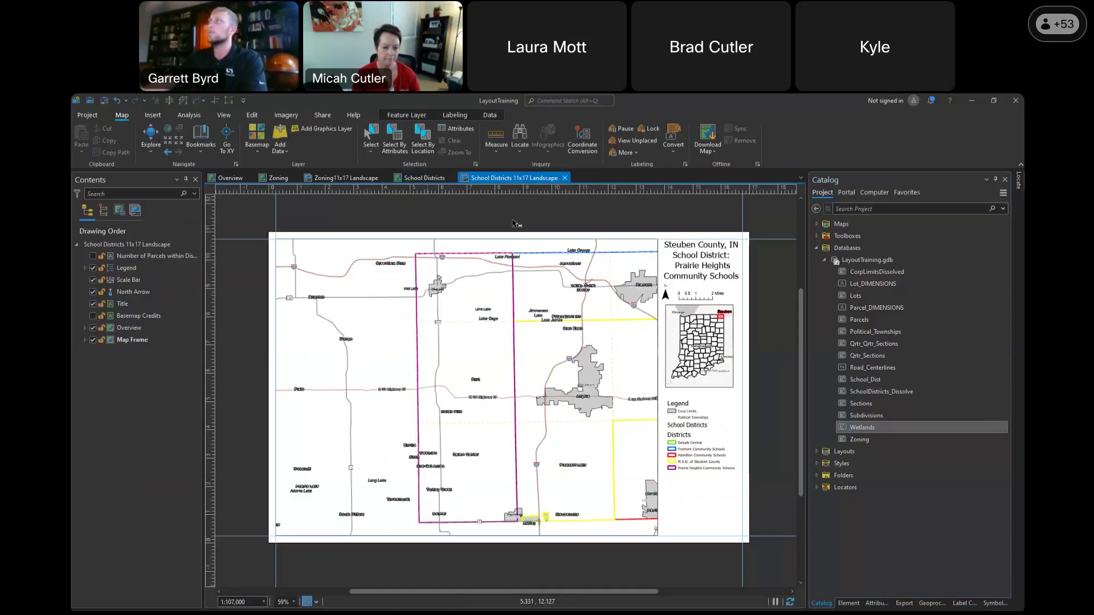
click(685, 437)
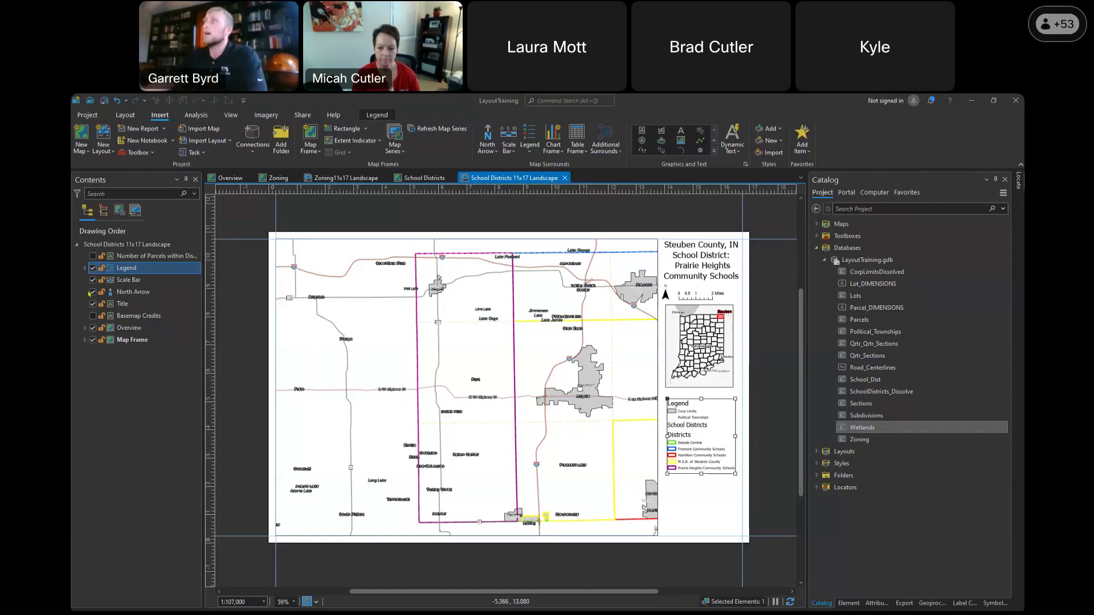
Insert a second legend about 7.7 in wide and 8.1 in high in the empty area beside the page
click(527, 140)
scroll(486, 502, down, 3)
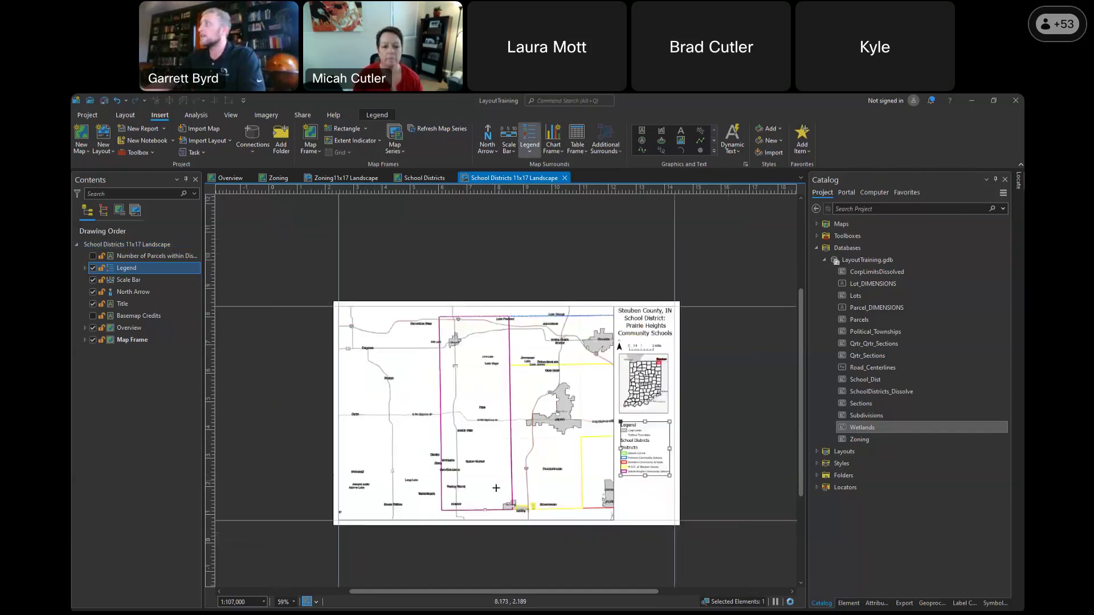
scroll(485, 501, down, 1)
scroll(513, 502, up, 3)
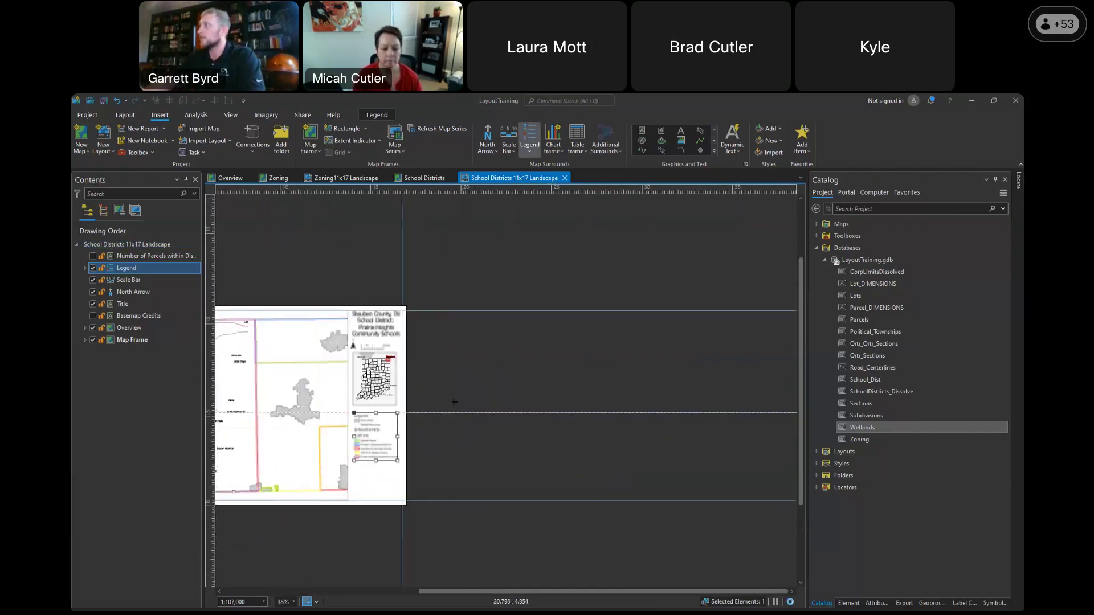
drag(448, 340, 587, 485)
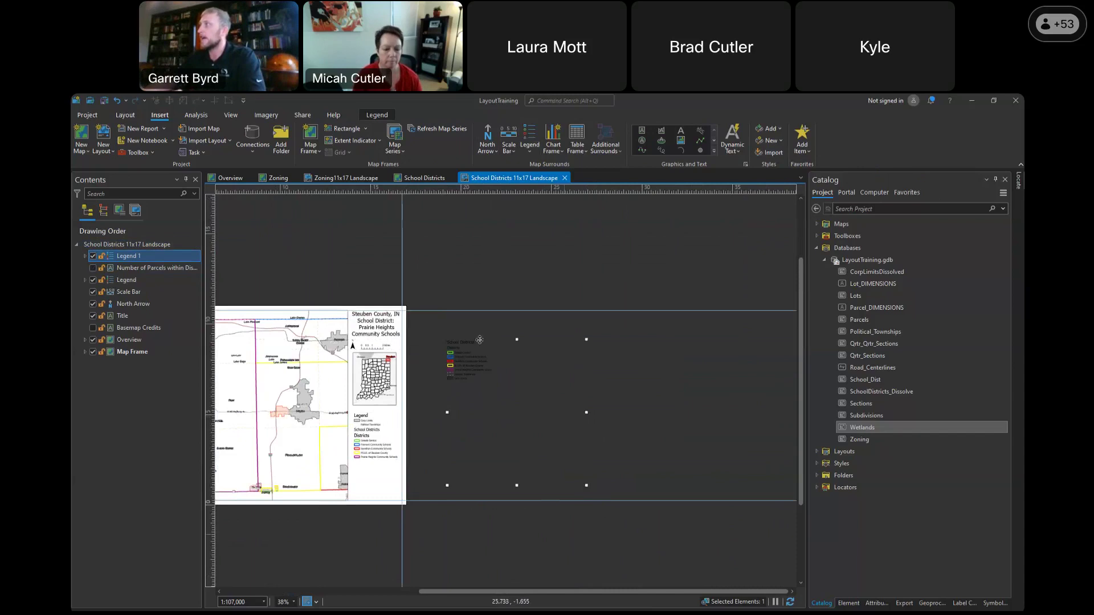
scroll(473, 365, up, 4)
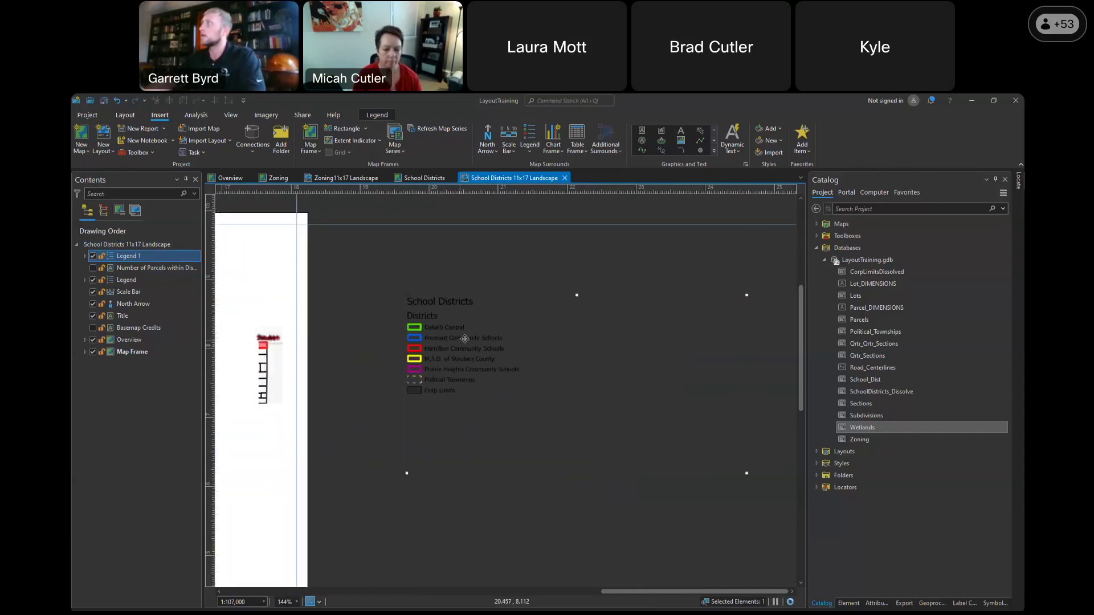
Expand the new legend's items, open its element properties, and examine the formatting categories and placement settings
click(84, 256)
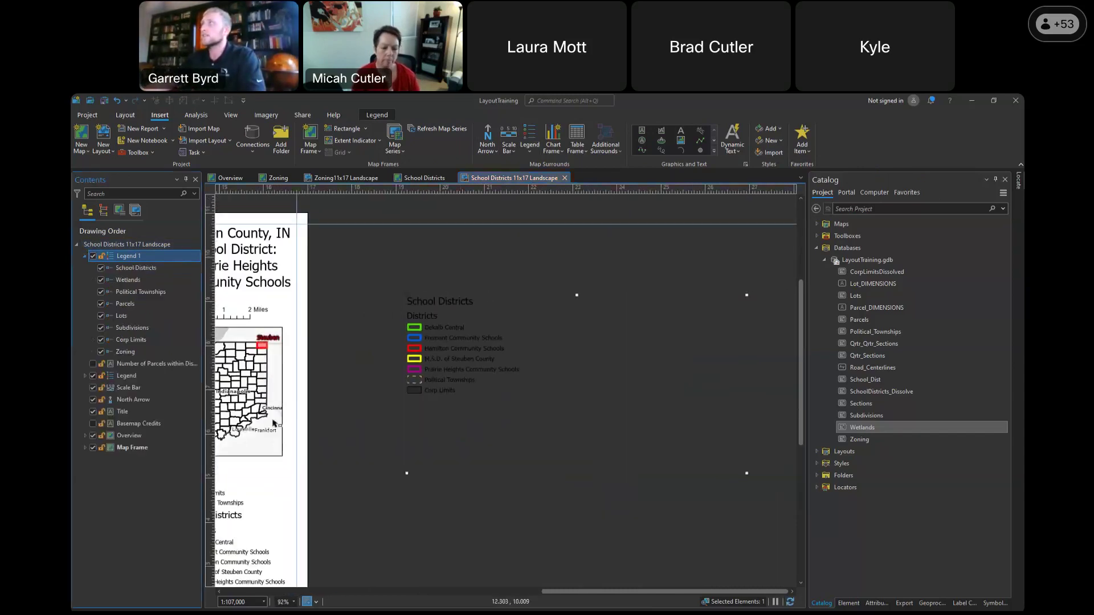
click(130, 261)
double_click(128, 256)
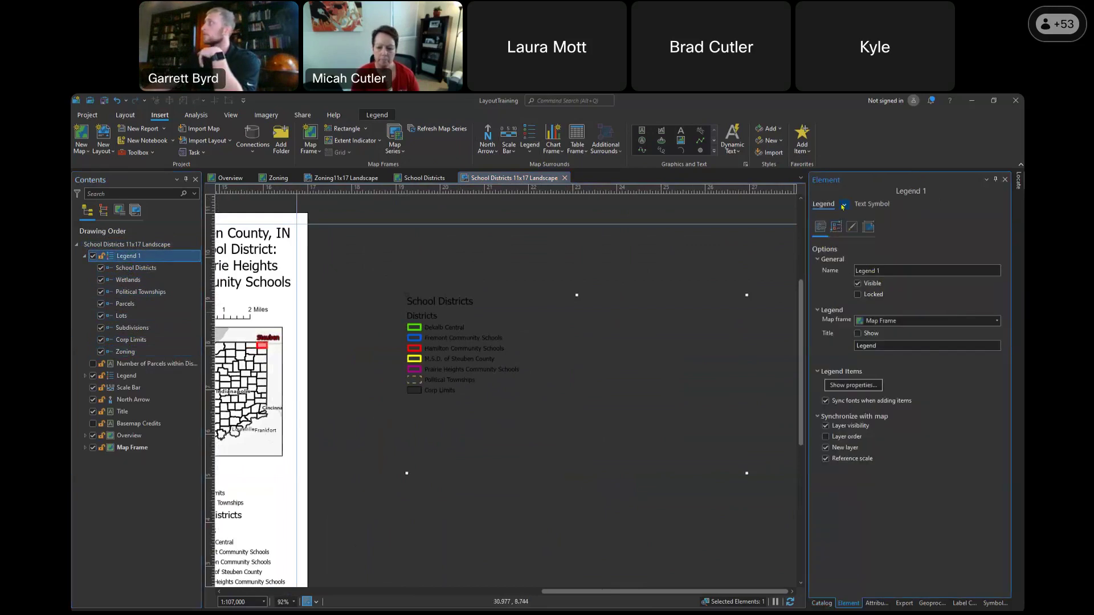
click(844, 205)
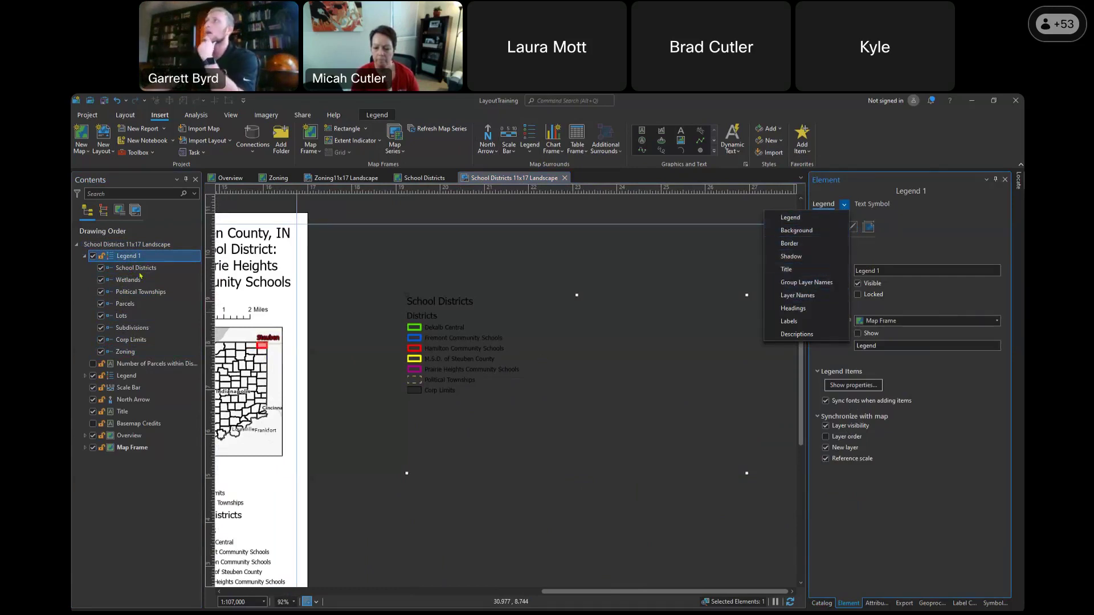
click(84, 292)
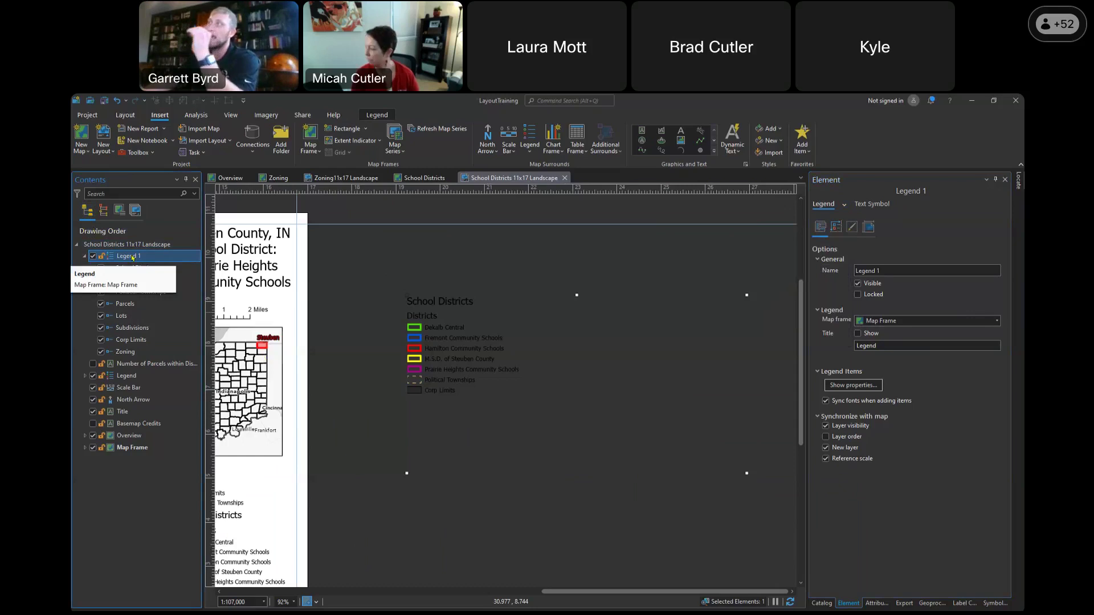
click(844, 205)
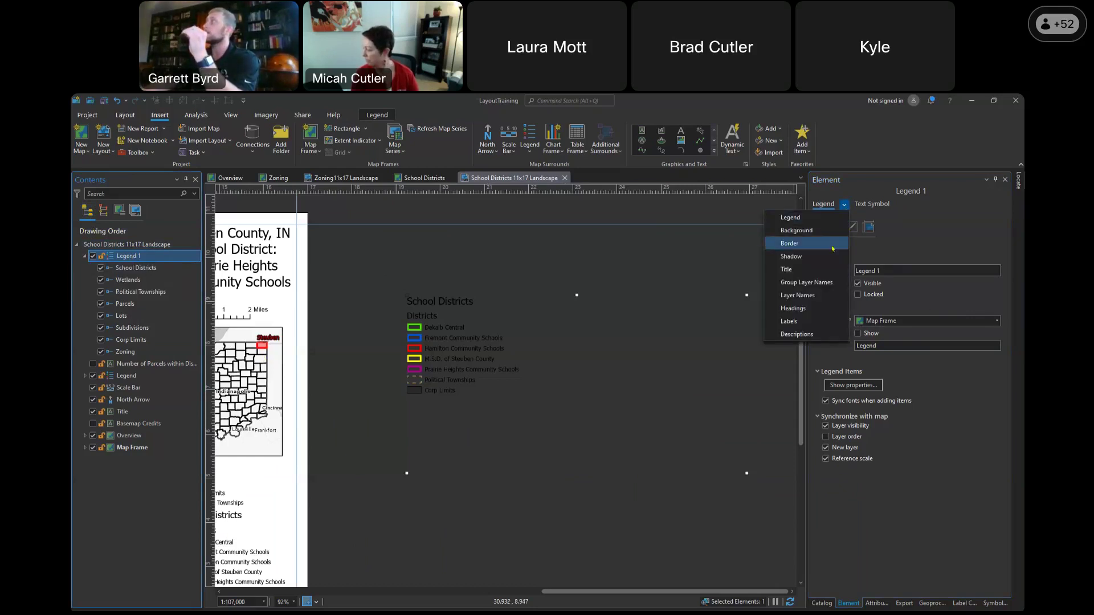
click(870, 235)
click(869, 231)
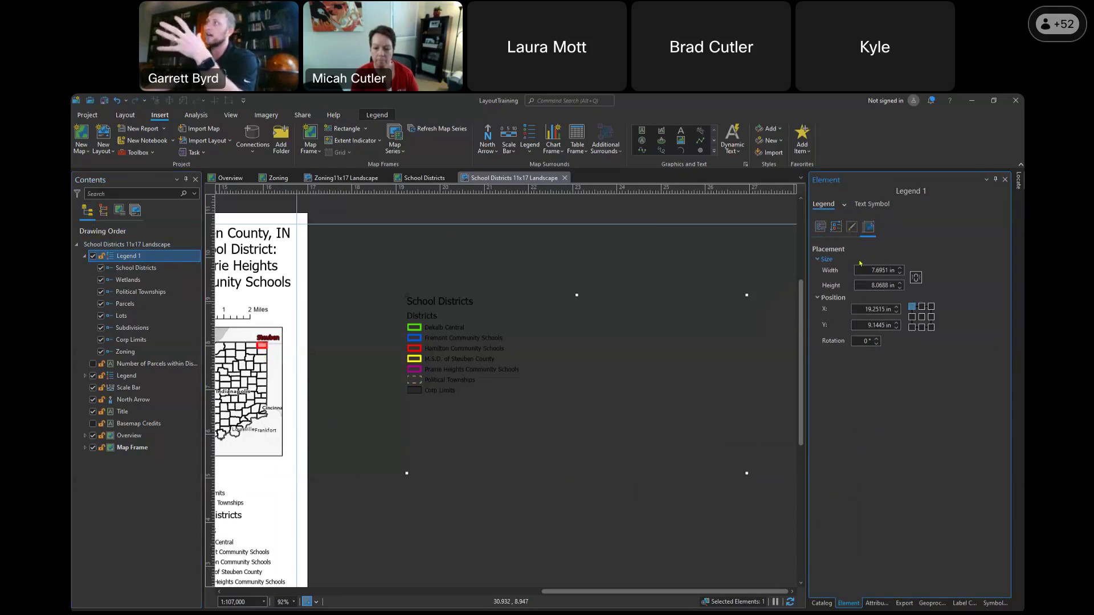
Give the new legend a black 3 pt border and a white background
click(852, 227)
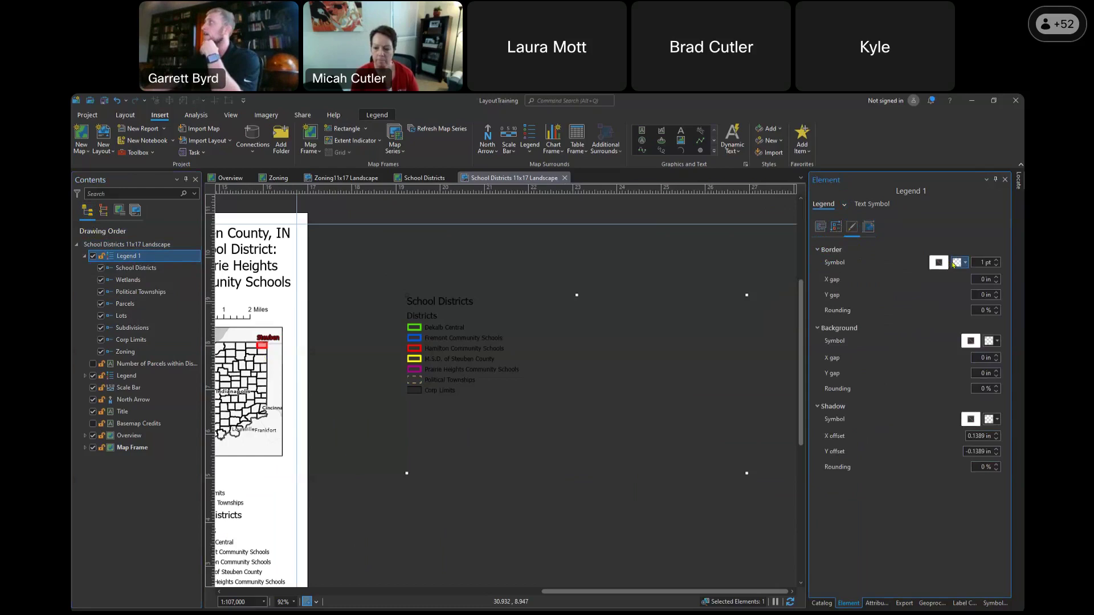
click(957, 263)
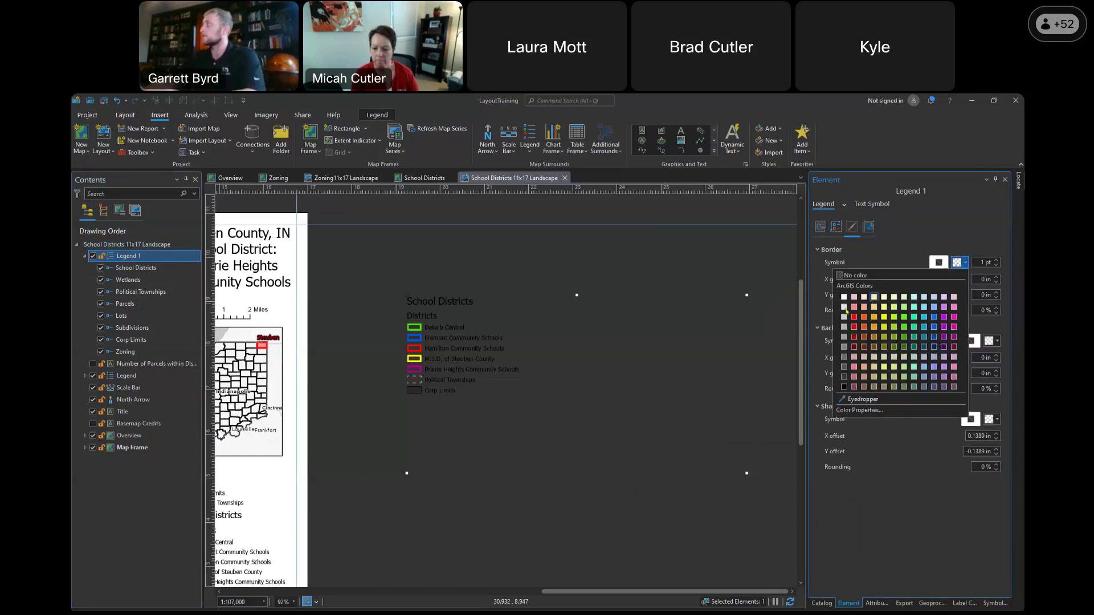
click(845, 390)
click(996, 260)
click(997, 340)
click(872, 376)
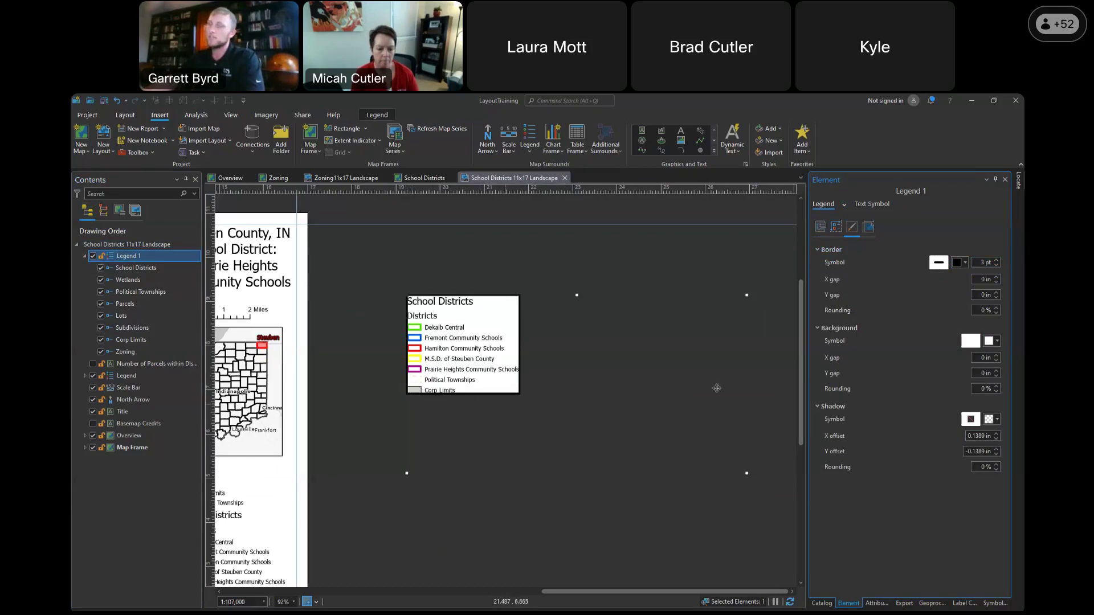
Set the X and Y gaps of the new legend's border and background to 0.1 in and deselect the legend
click(997, 292)
click(997, 355)
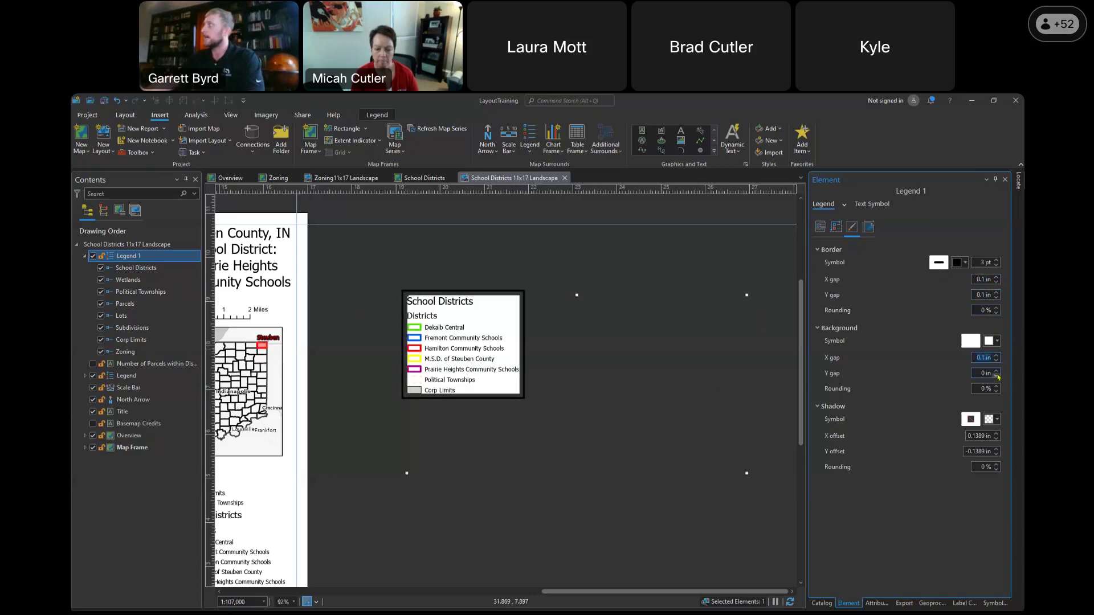
click(997, 371)
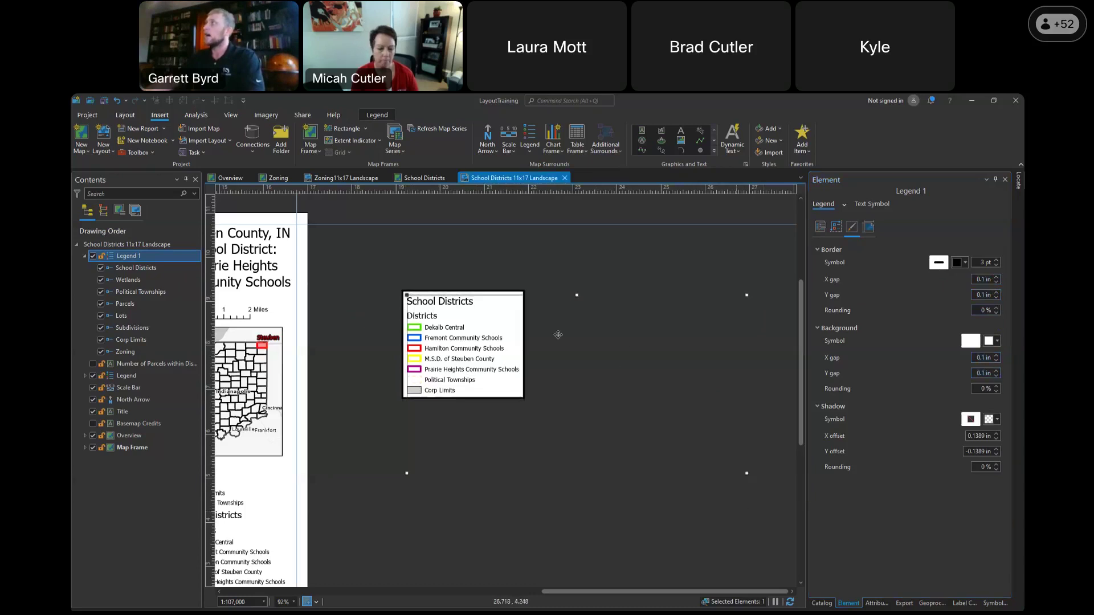
click(339, 360)
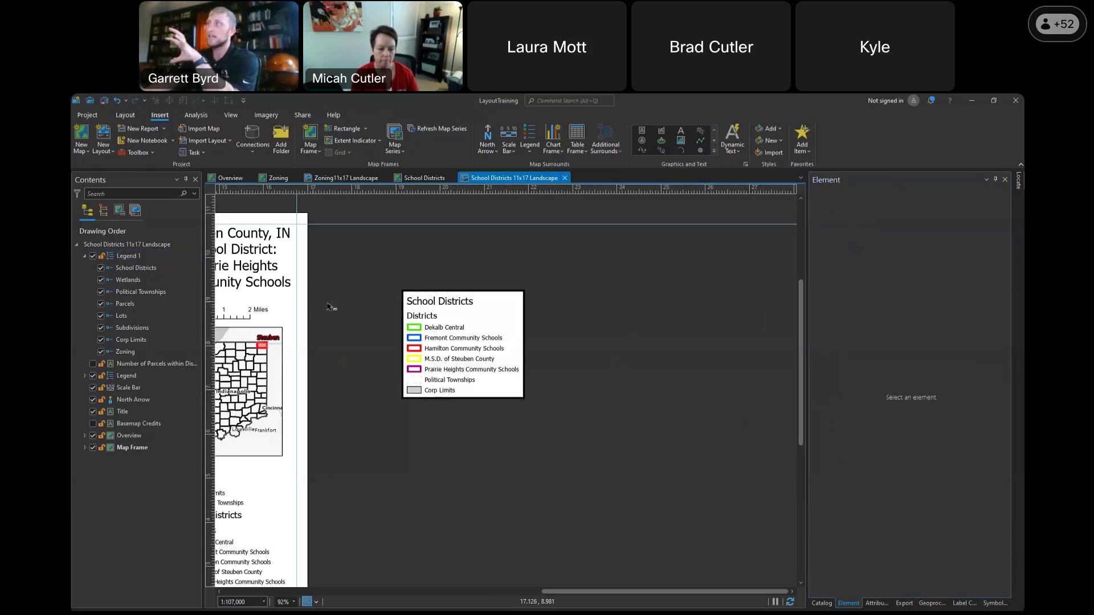
Select the new legend's first three items together and examine the item properties of School Districts on its own
click(137, 268)
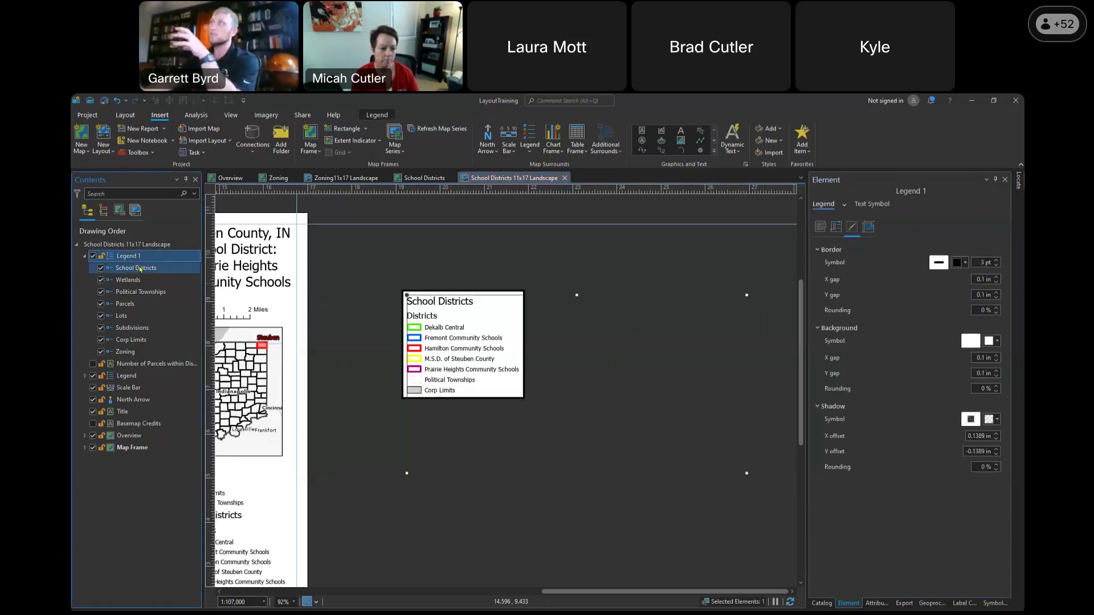
click(137, 279)
click(139, 292)
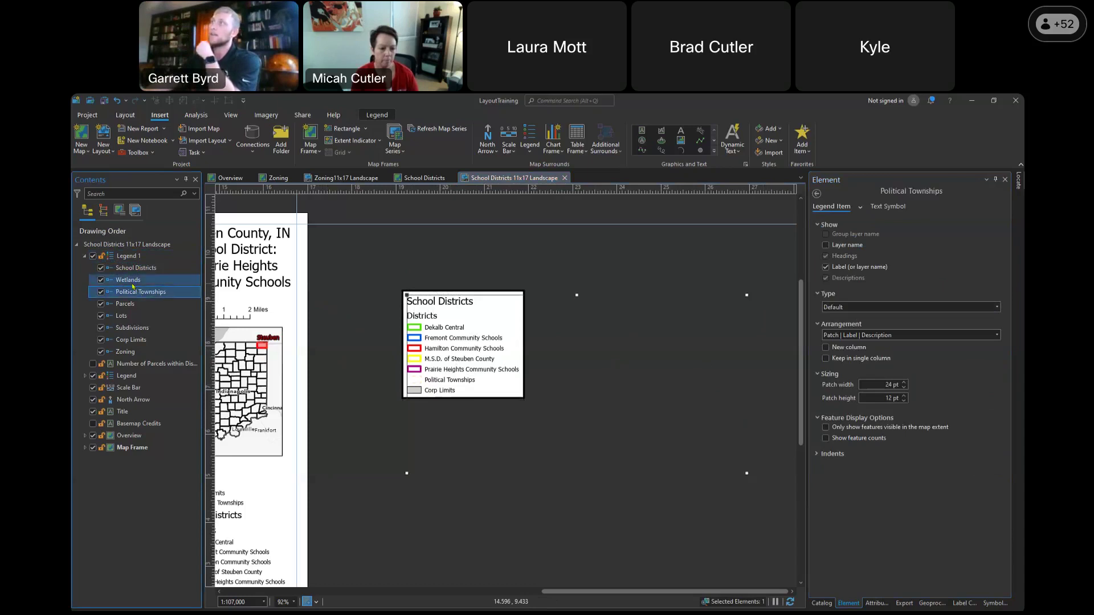
click(131, 268)
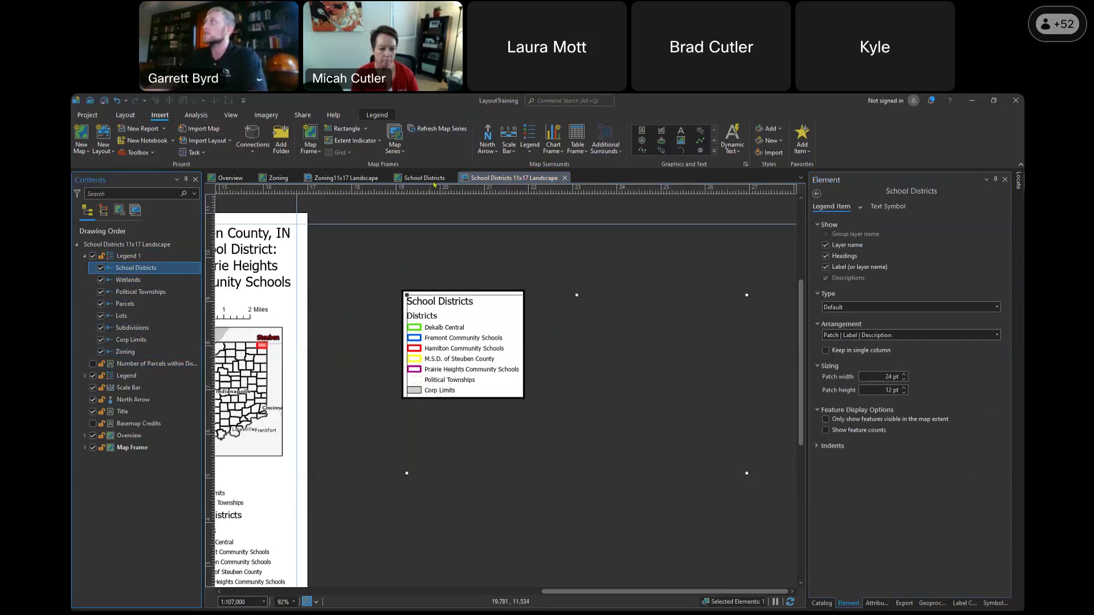
Compare the new legend with the layer list of the School Districts map, and return to the School Districts 11x17 Landscape layout
click(512, 178)
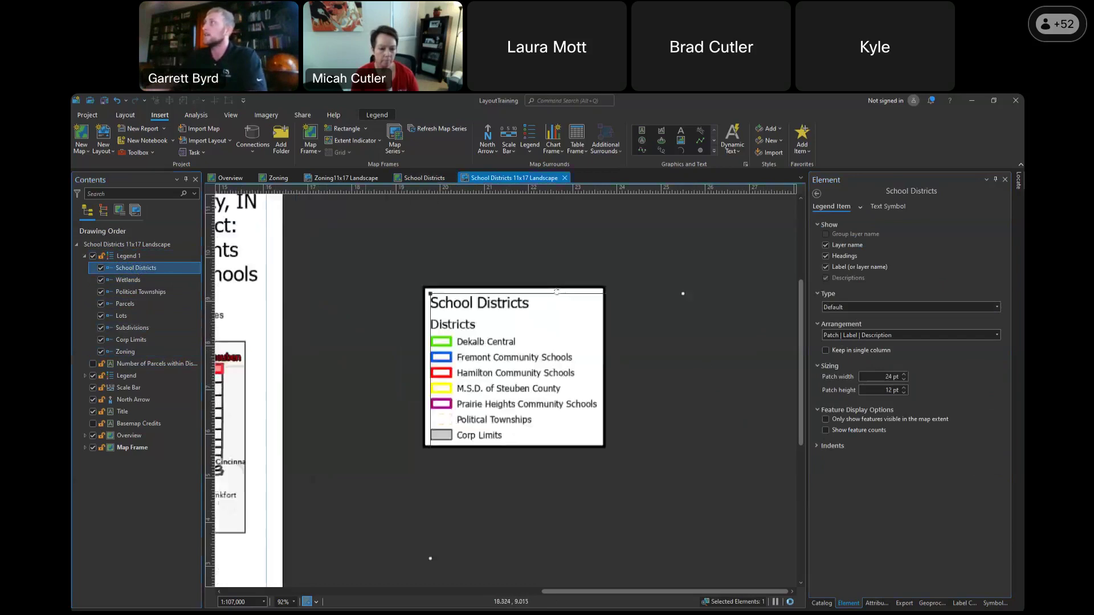
scroll(518, 291, down, 3)
scroll(518, 292, up, 3)
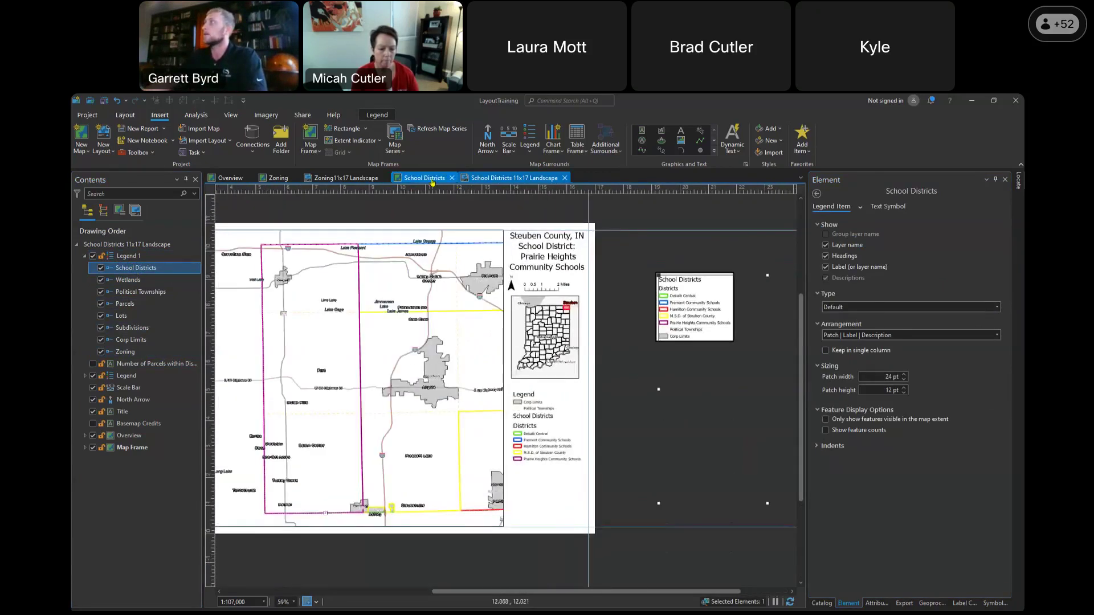
click(425, 178)
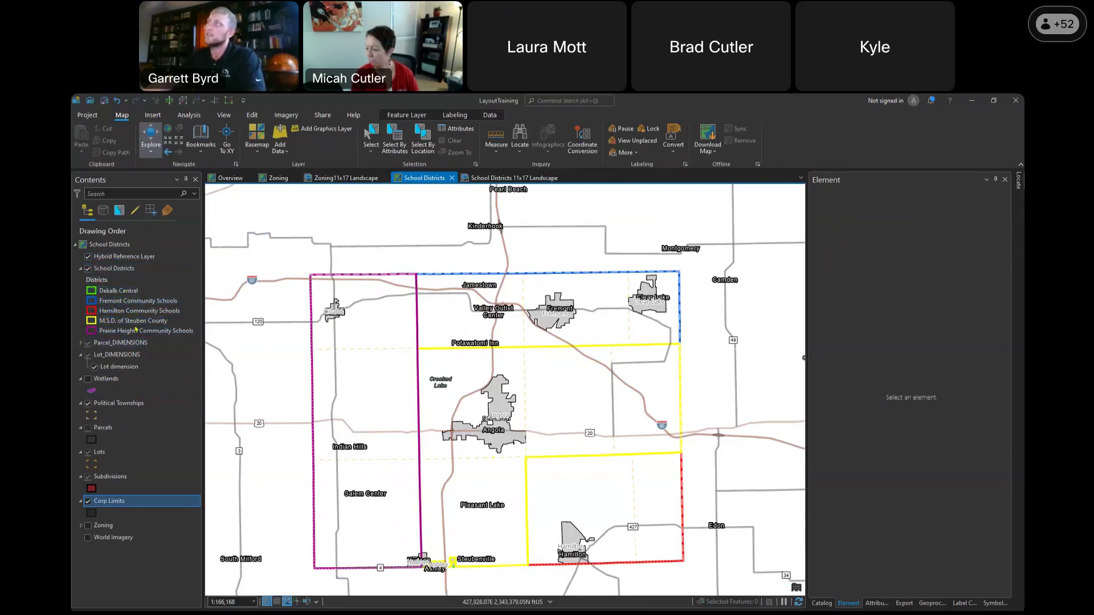
click(510, 180)
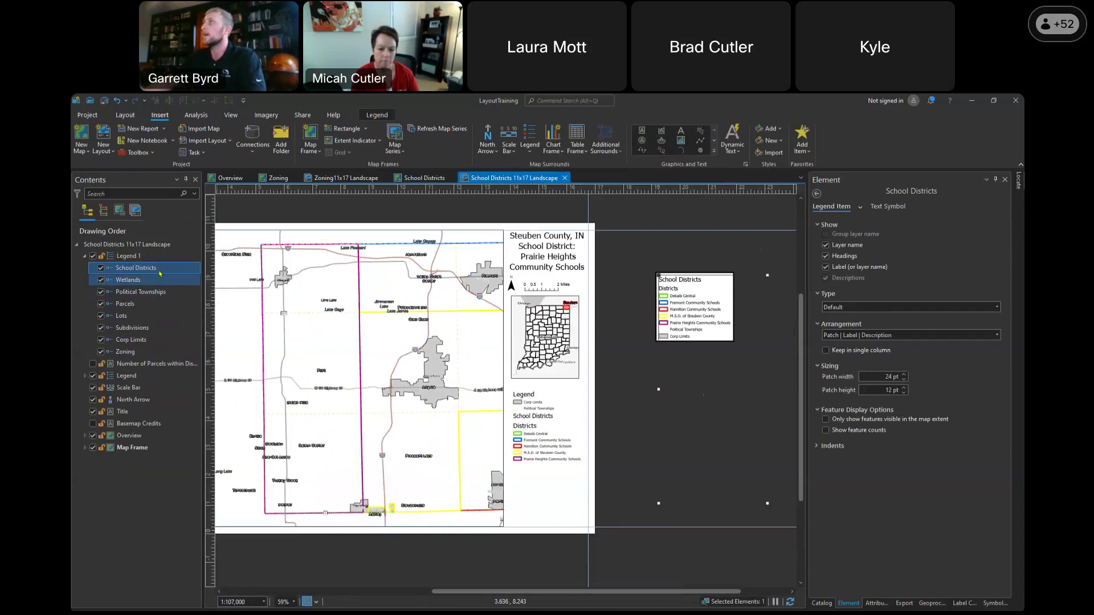
Examine which parts of the School Districts legend item can be formatted, and return to its Legend Item settings
click(860, 207)
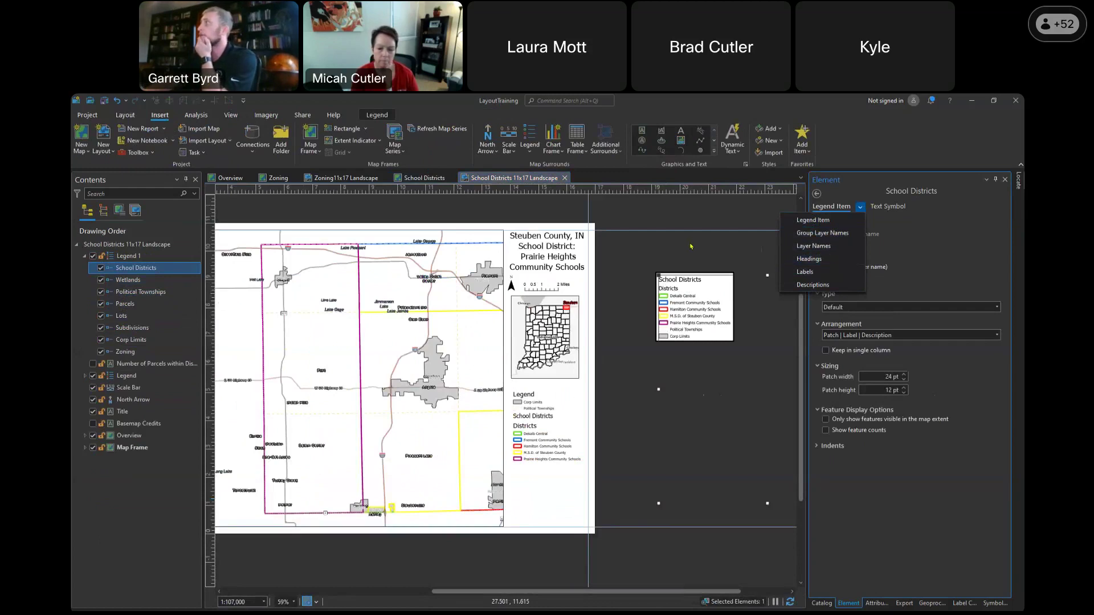
click(701, 276)
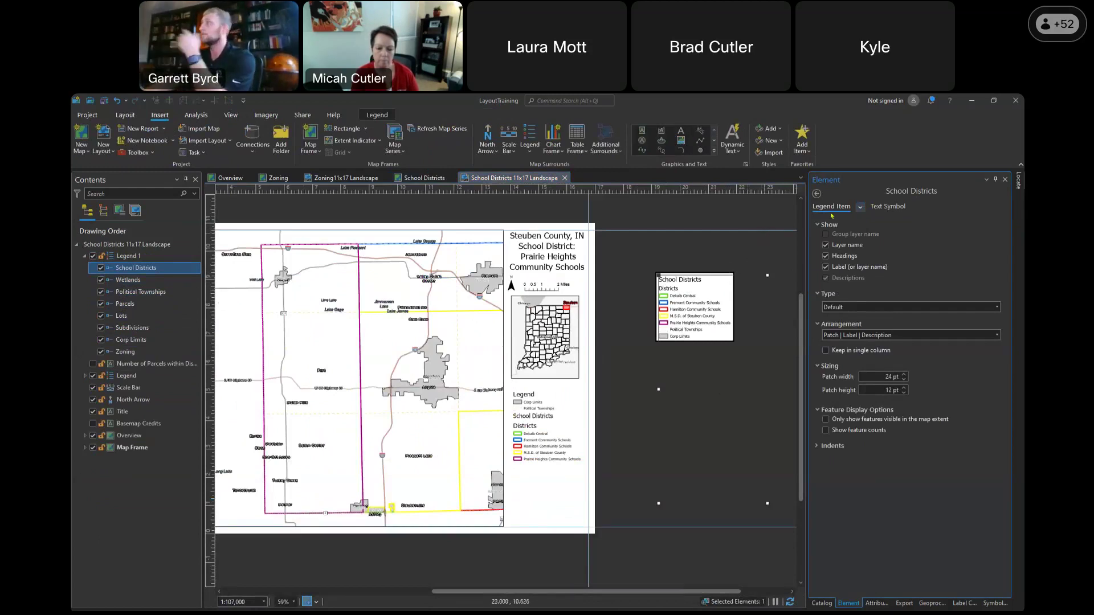
click(860, 207)
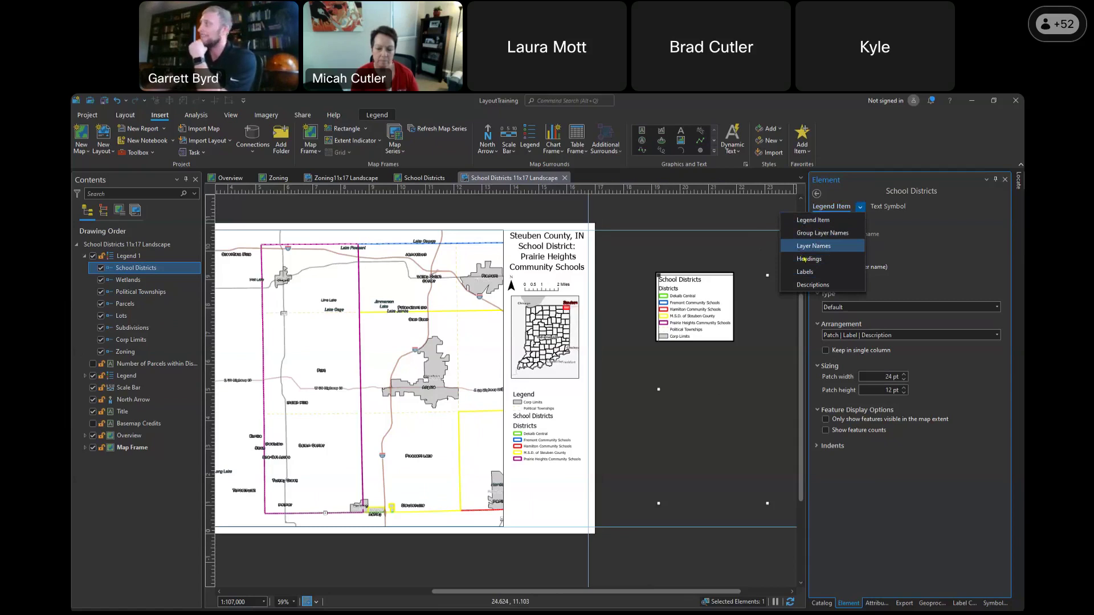
click(810, 222)
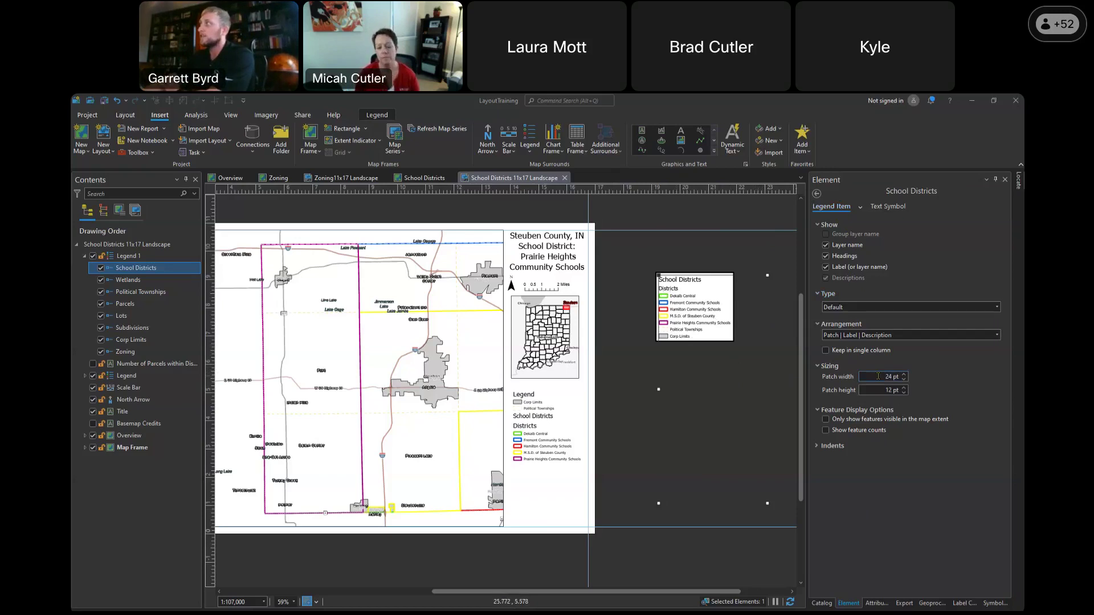
Try School Districts legend patches 40 pt wide and 35 pt high
drag(873, 376, 891, 378)
text(40)
key(Tab)
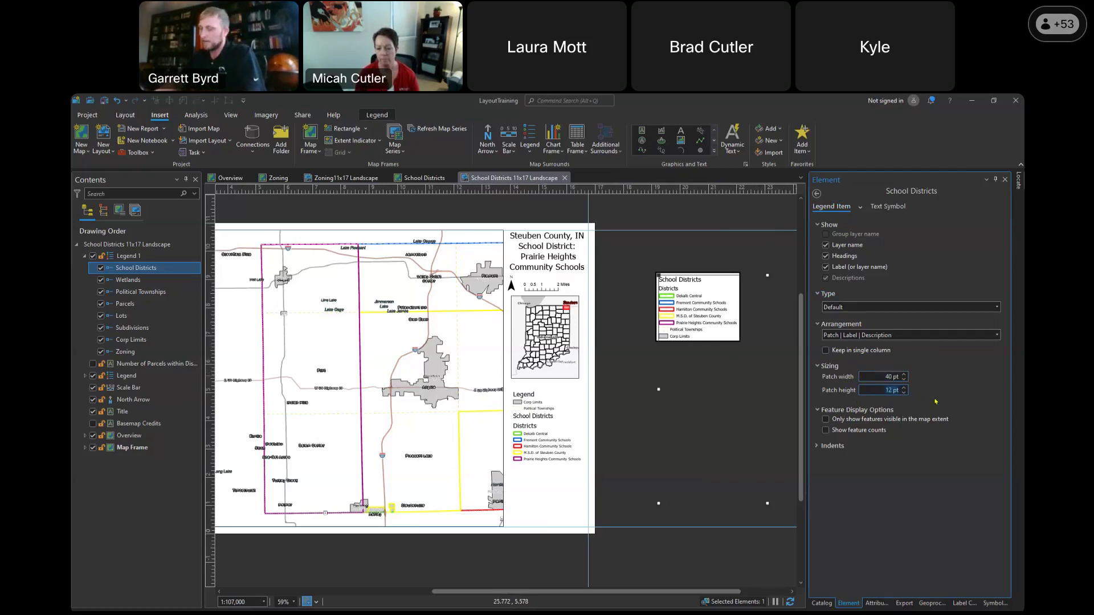
text(34)
key(BackSpace)
text(5)
key(Return)
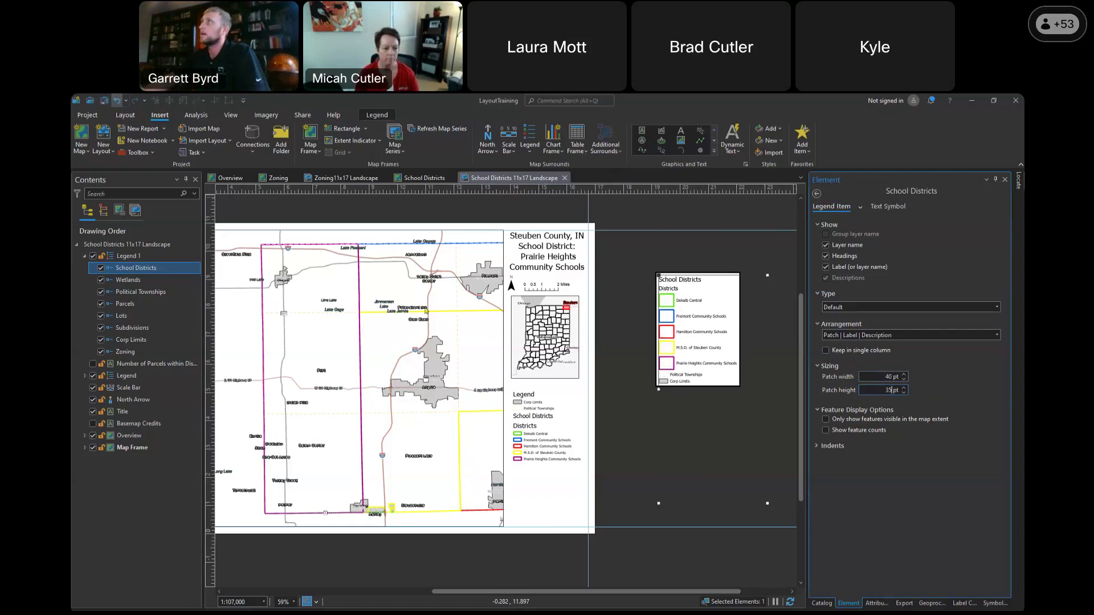
Undo the patch size changes and move the new legend slightly down and closer to the page
text(12)
key(Return)
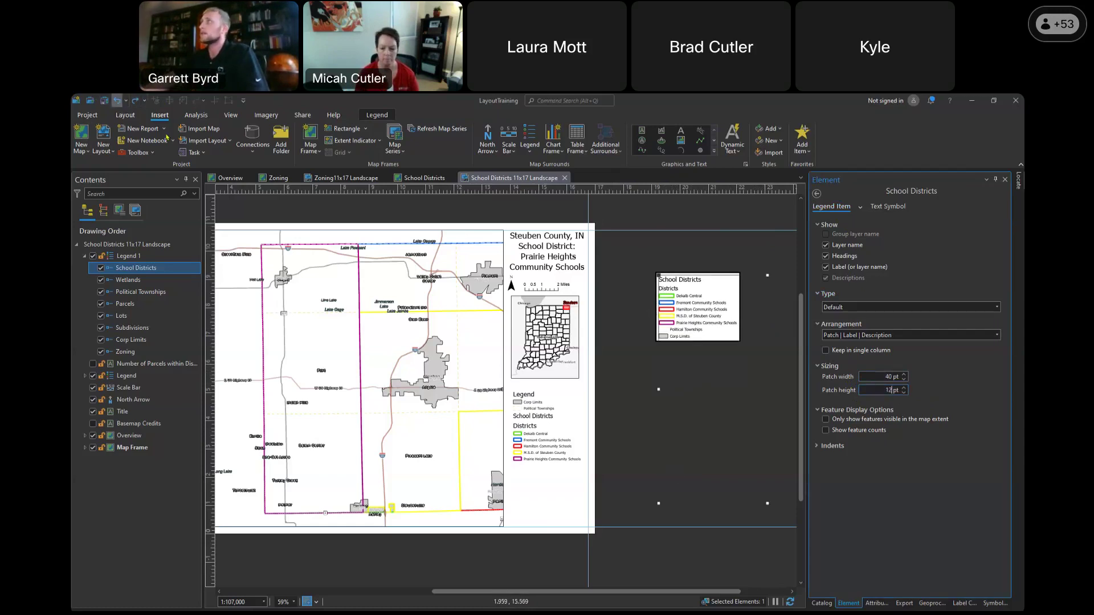
key(Left)
key(Down)
key(Down)
key(Down)
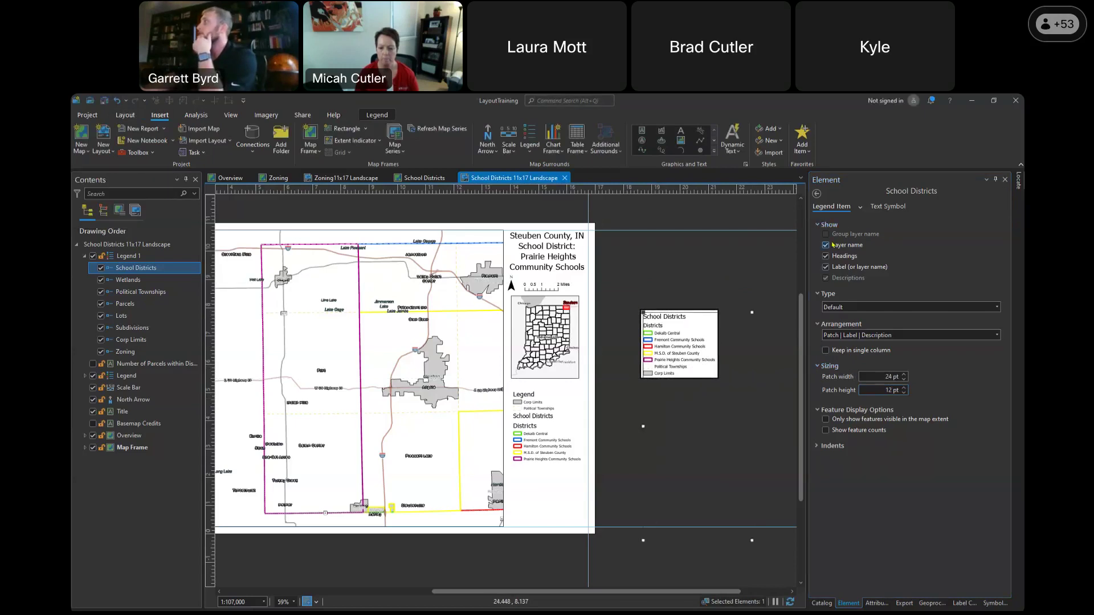
Open the Group Layer Names text formatting for School Districts and check the options available for several selected legend items
click(862, 207)
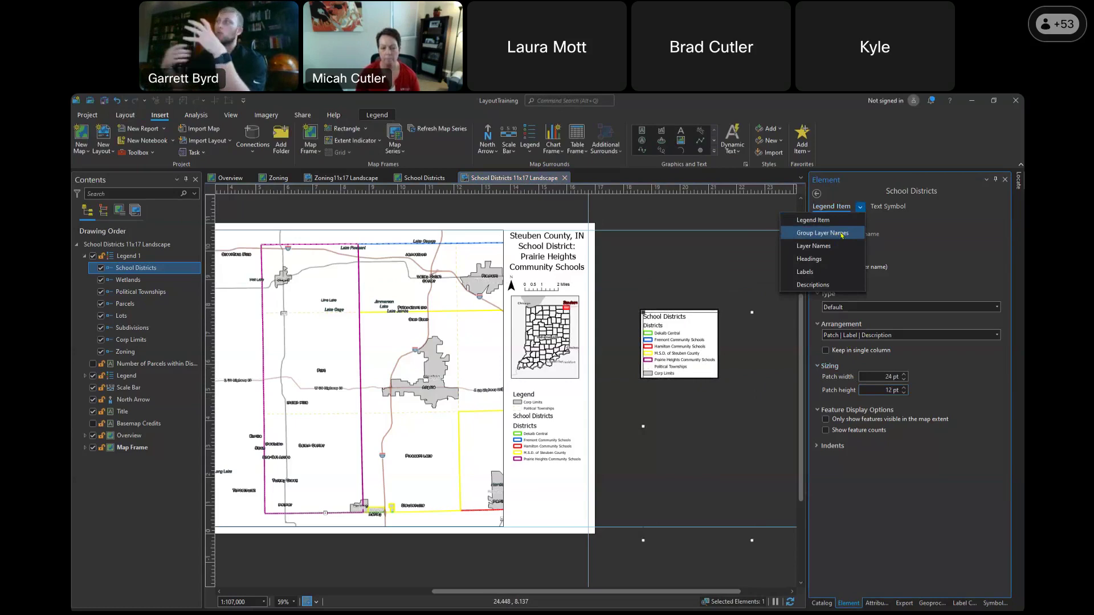
click(842, 234)
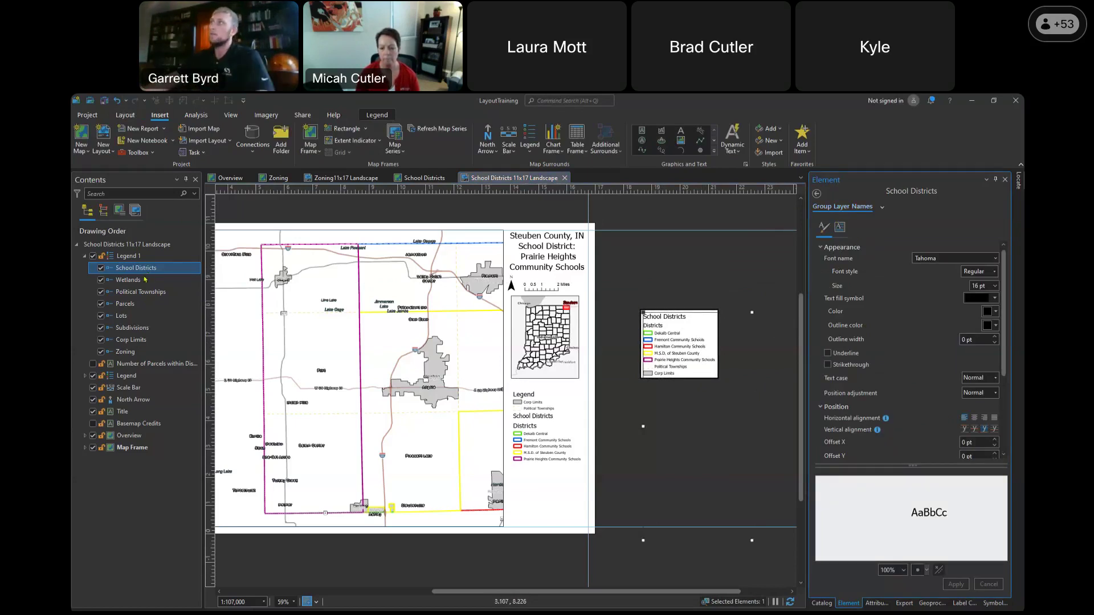
ctrl+click(137, 302)
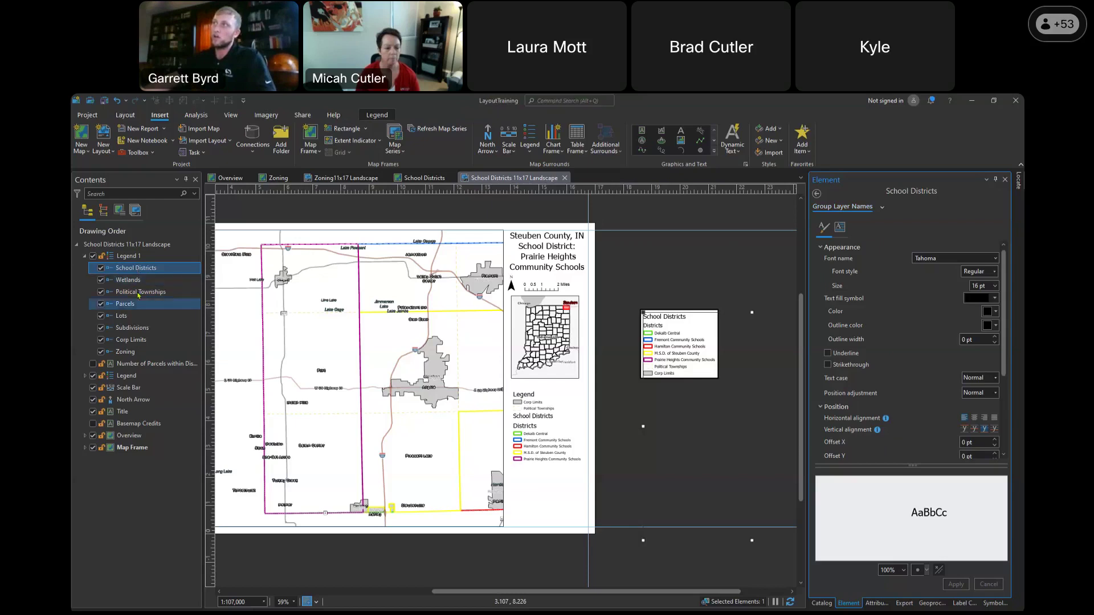
shift+click(146, 292)
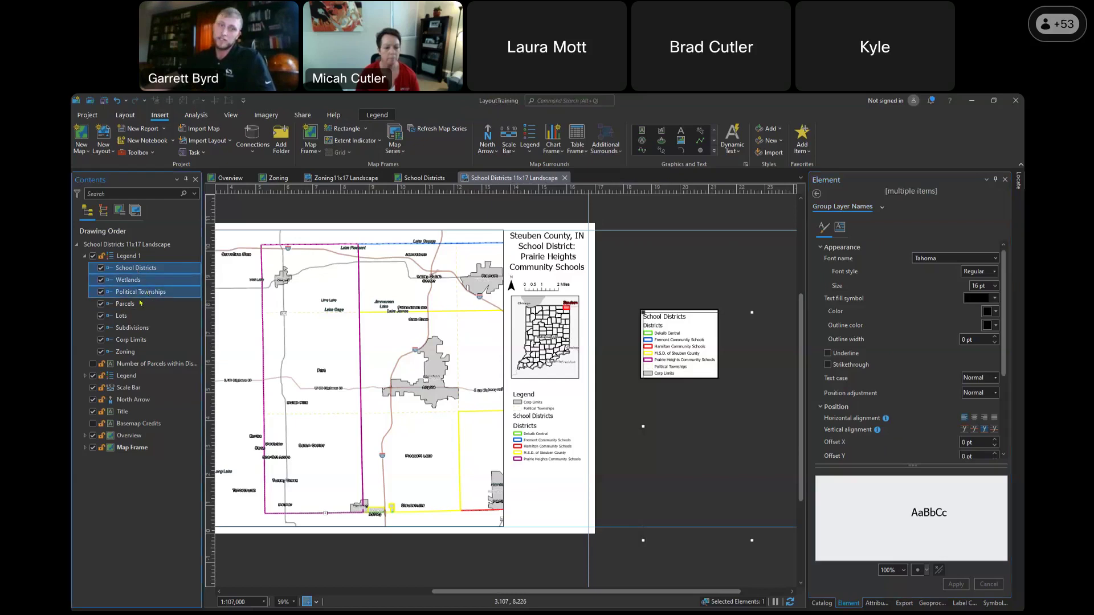
right_click(158, 283)
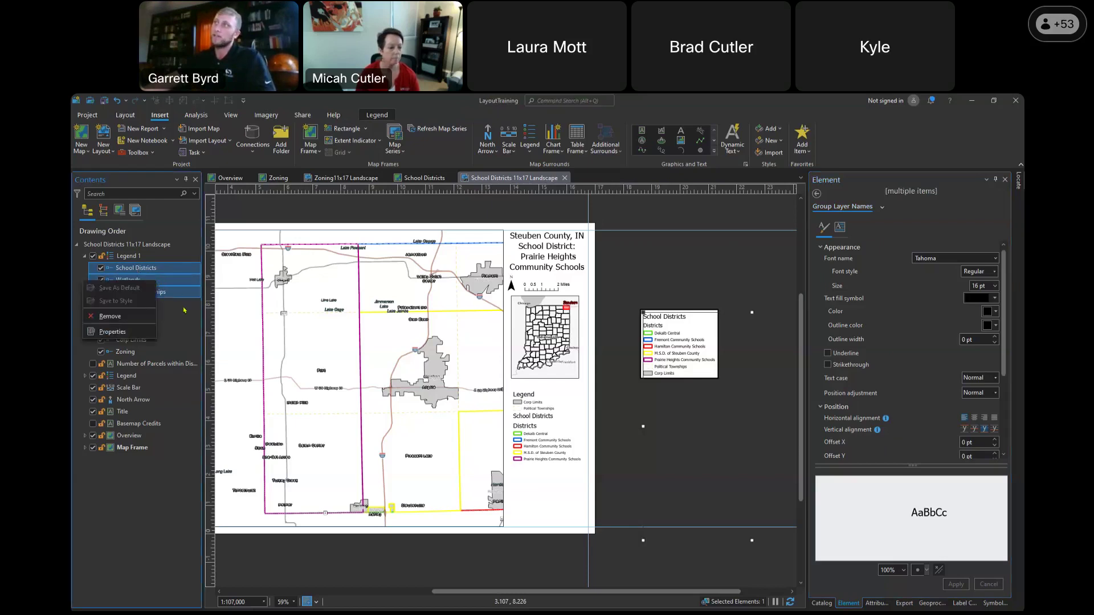
click(137, 271)
drag(137, 285, 136, 281)
Check the shared options for the Political Townships and Parcels layers in the School Districts map, and return to the layout
click(424, 178)
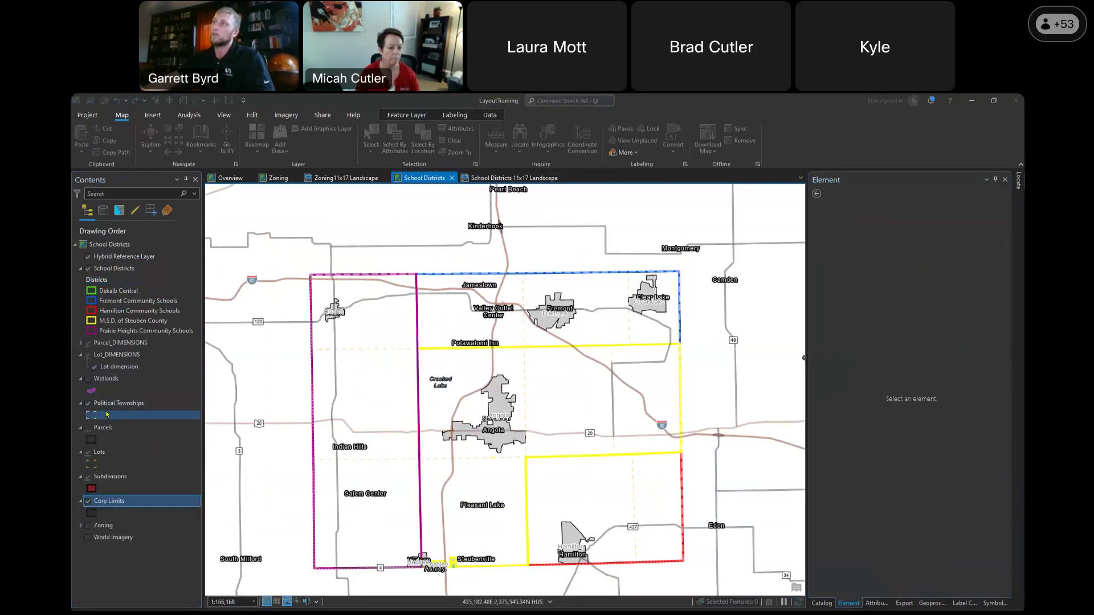
click(119, 403)
ctrl+click(109, 429)
right_click(109, 431)
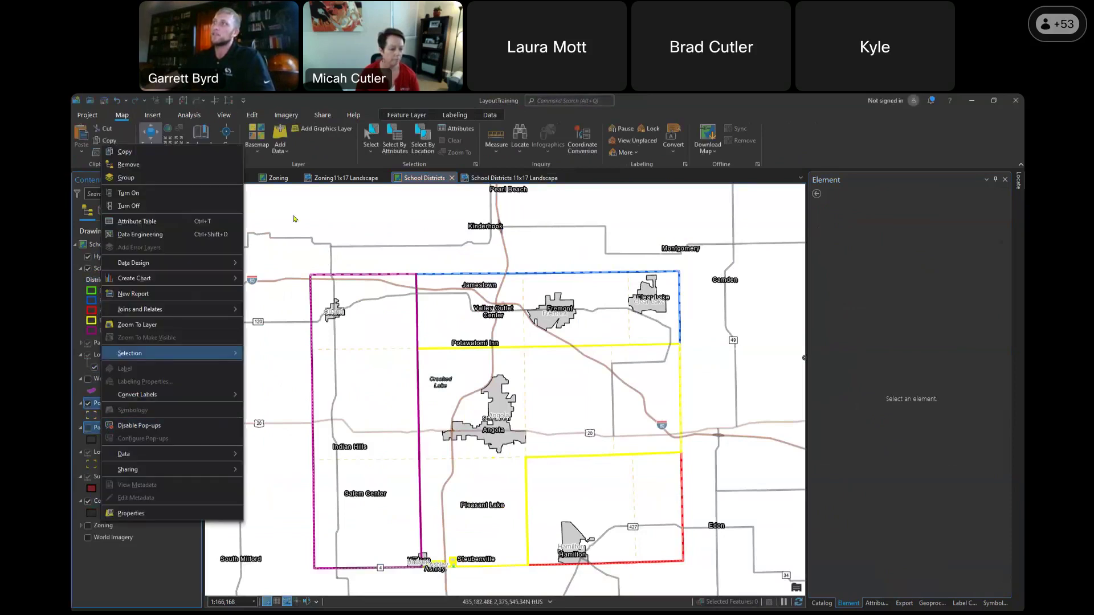
key(Escape)
click(514, 177)
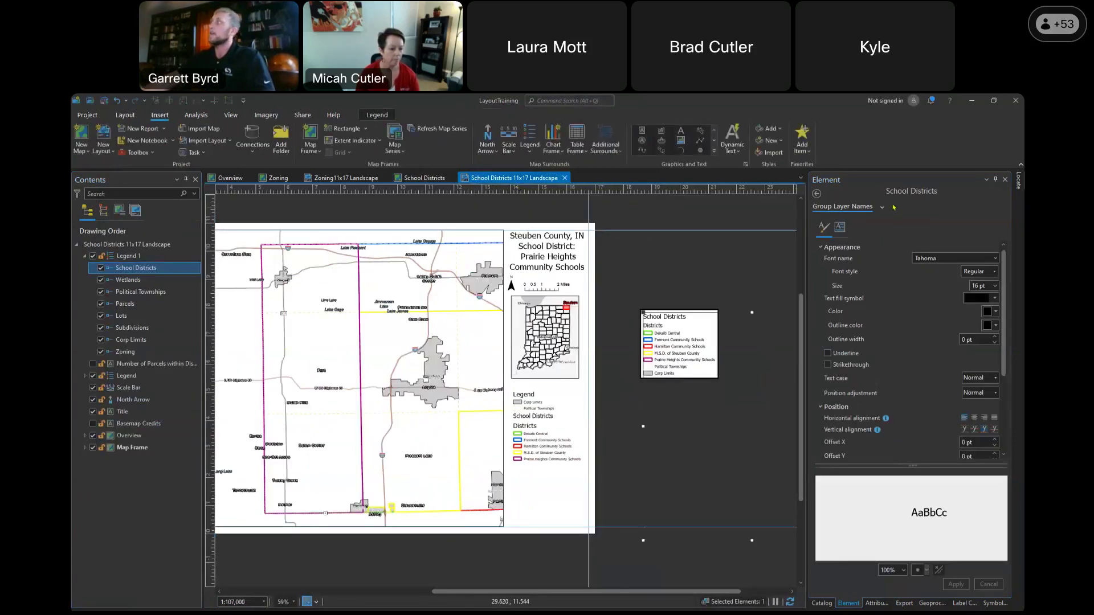
Try a 22 pt text size for the School Districts item's Layer Names, and undo it
click(882, 206)
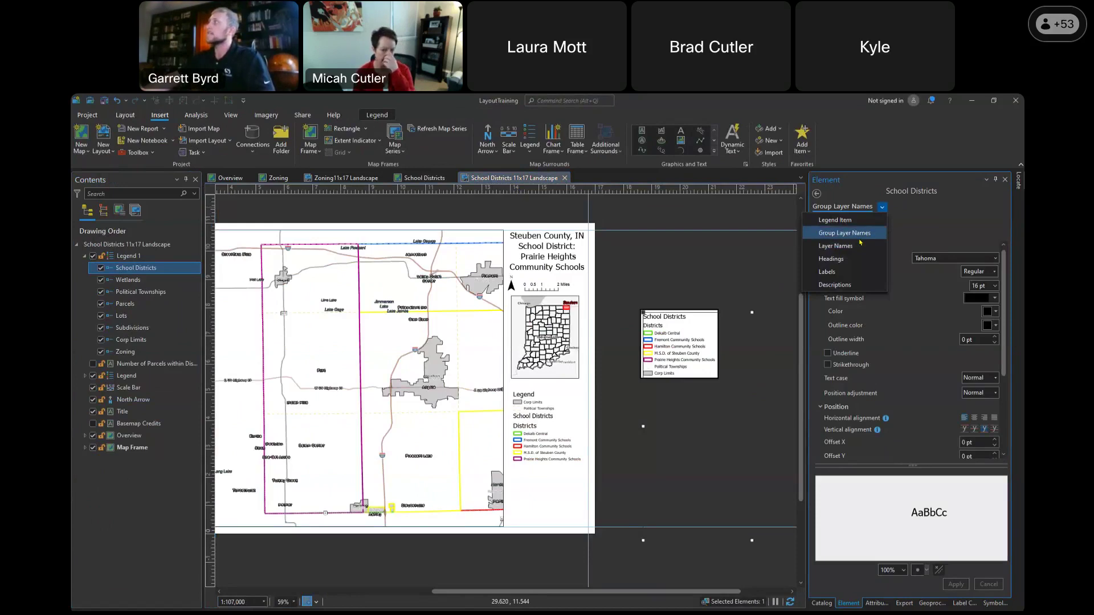
click(859, 245)
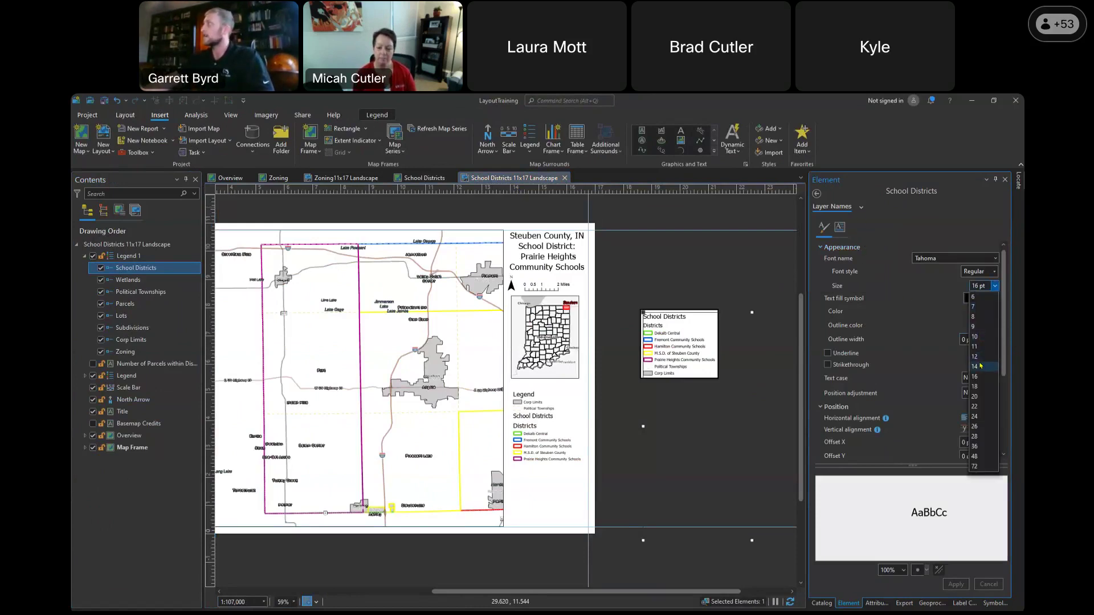
click(983, 397)
key(Return)
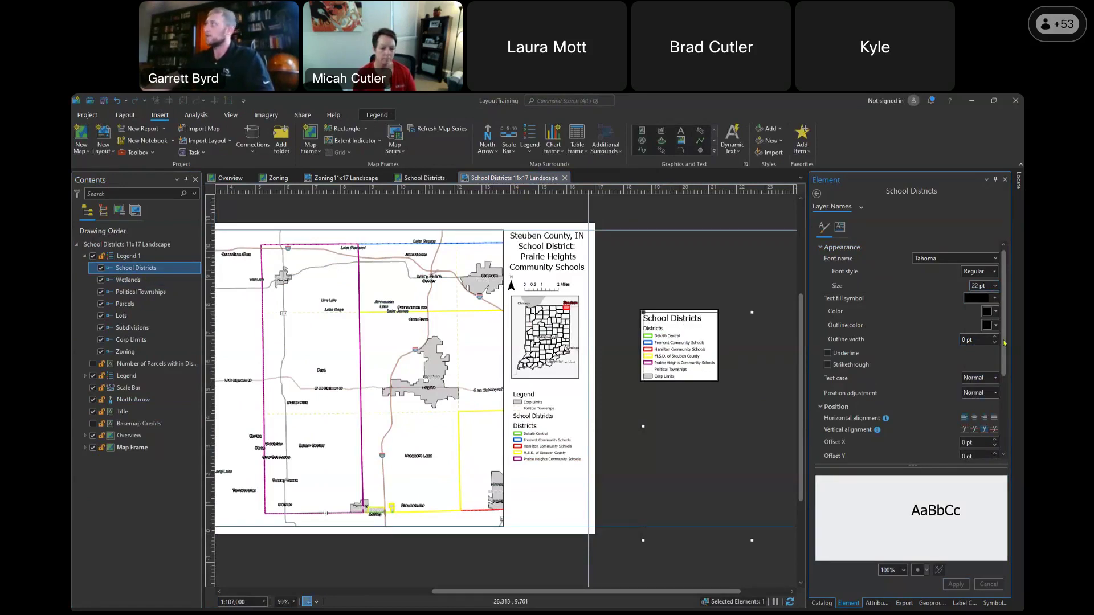
click(117, 100)
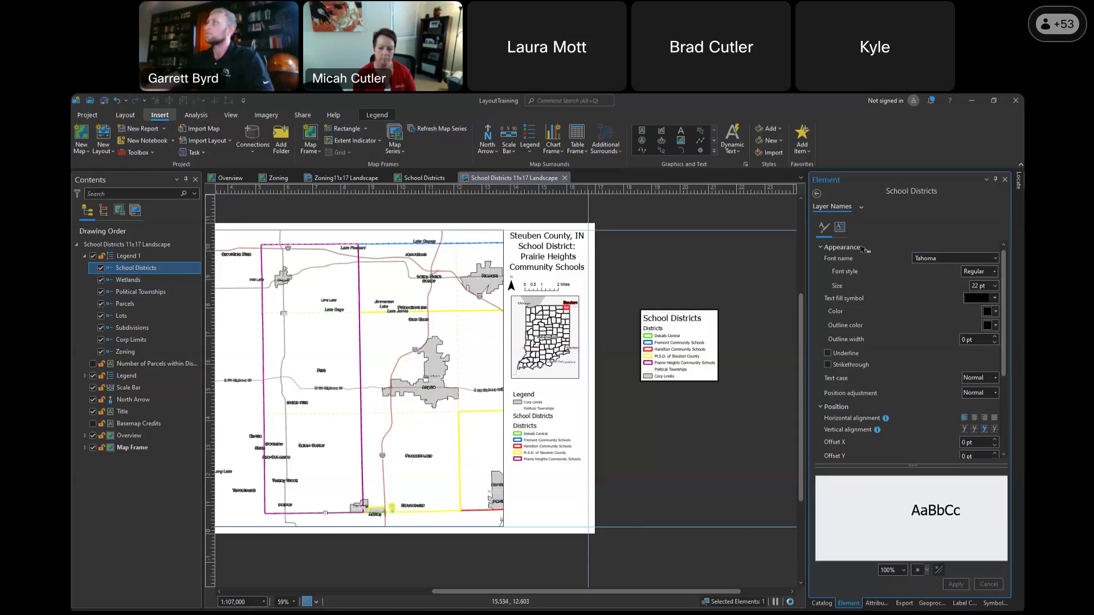
Set the School Districts legend item's Headings text size to 16 pt
click(861, 208)
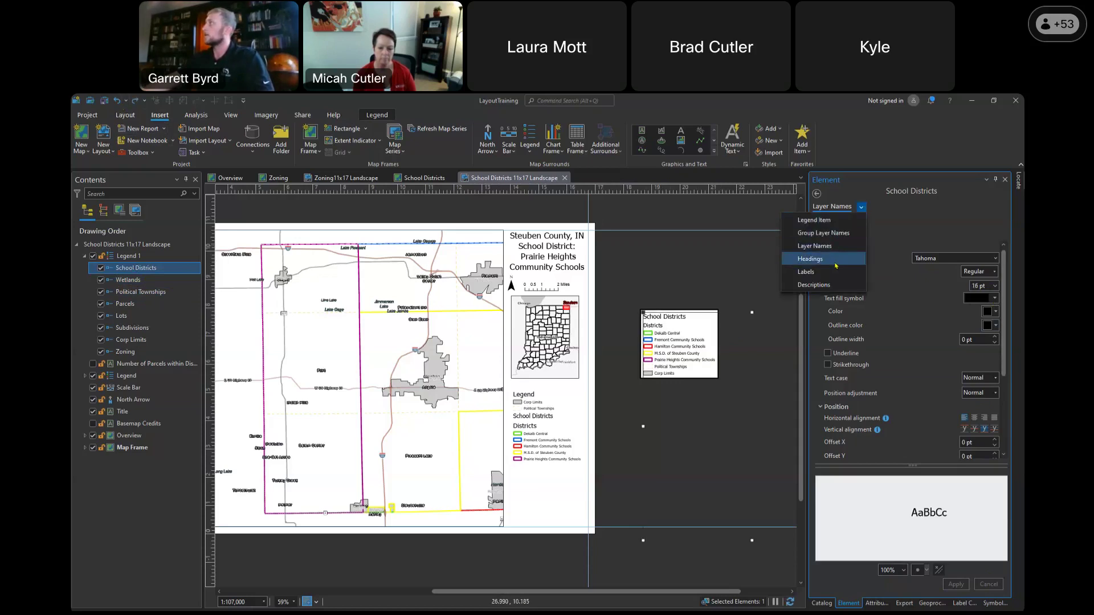
click(836, 266)
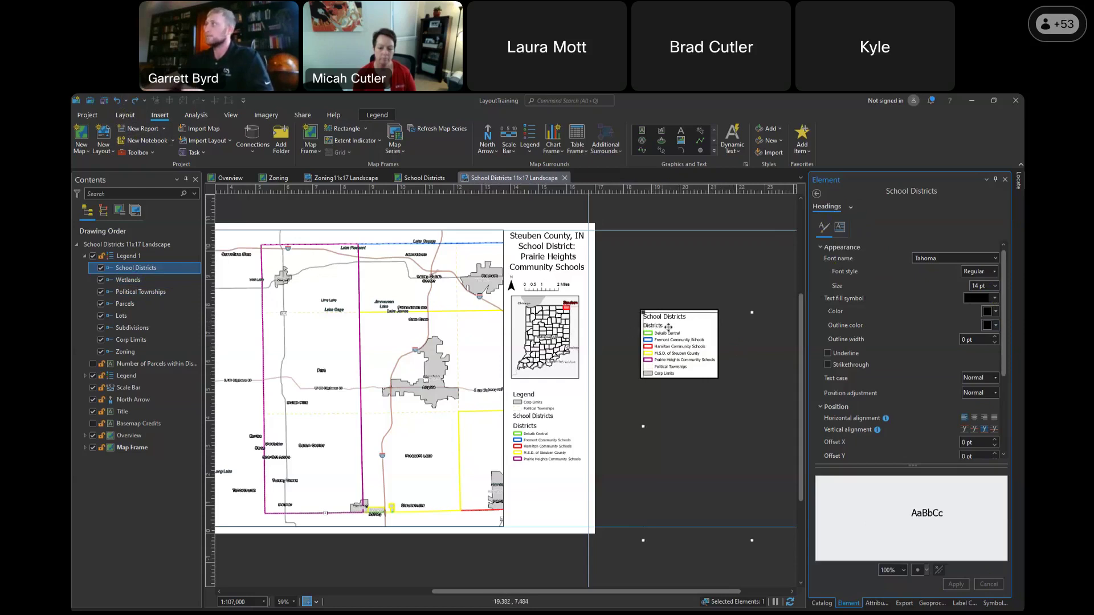
click(995, 286)
click(983, 317)
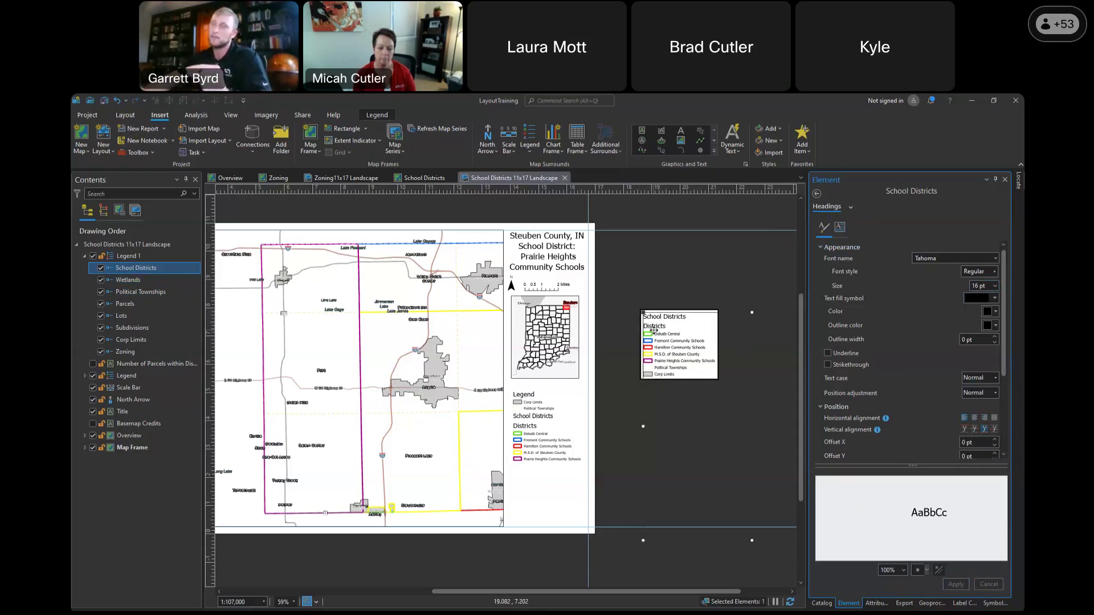
Remove the Districts heading from the School Districts layer's symbology in the School Districts map, and return to the 11x17 layout
click(435, 180)
click(114, 269)
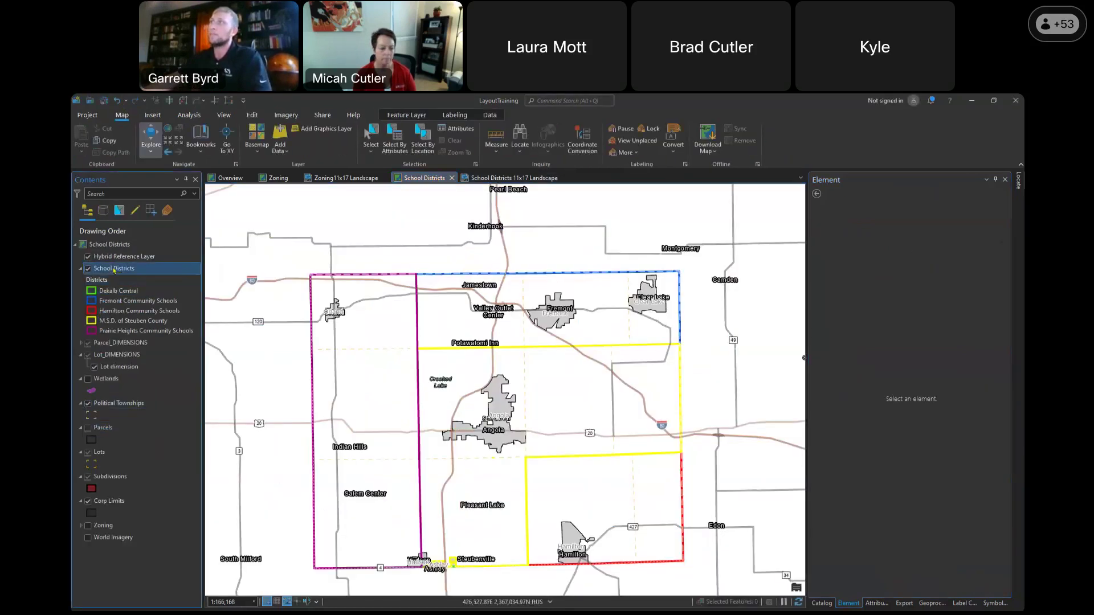
right_click(114, 270)
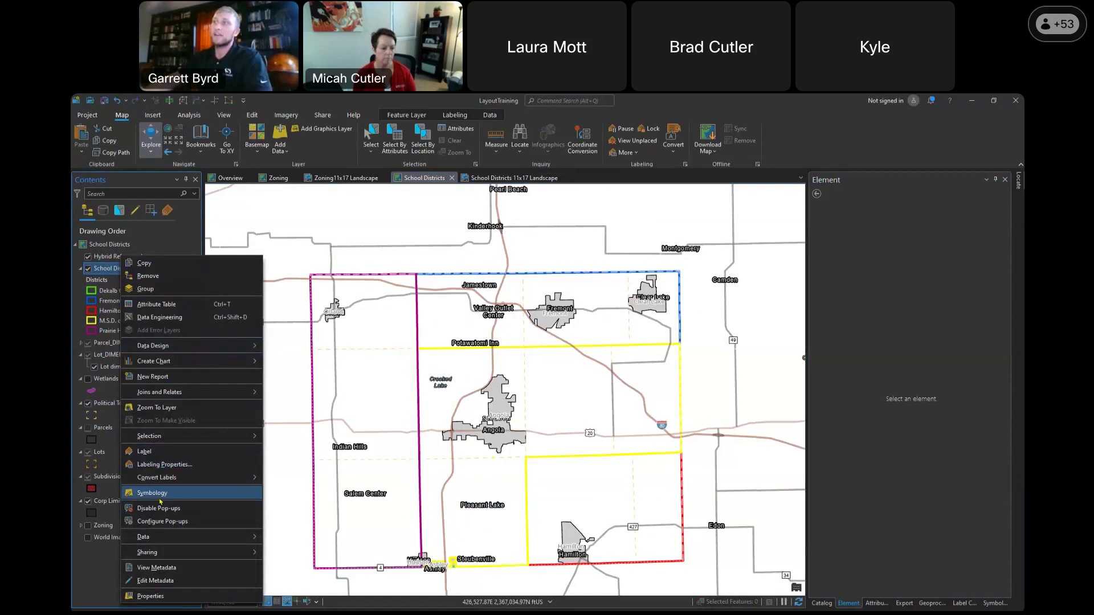
click(161, 493)
click(863, 358)
click(855, 347)
key(ctrl+a)
key(BackSpace)
key(Return)
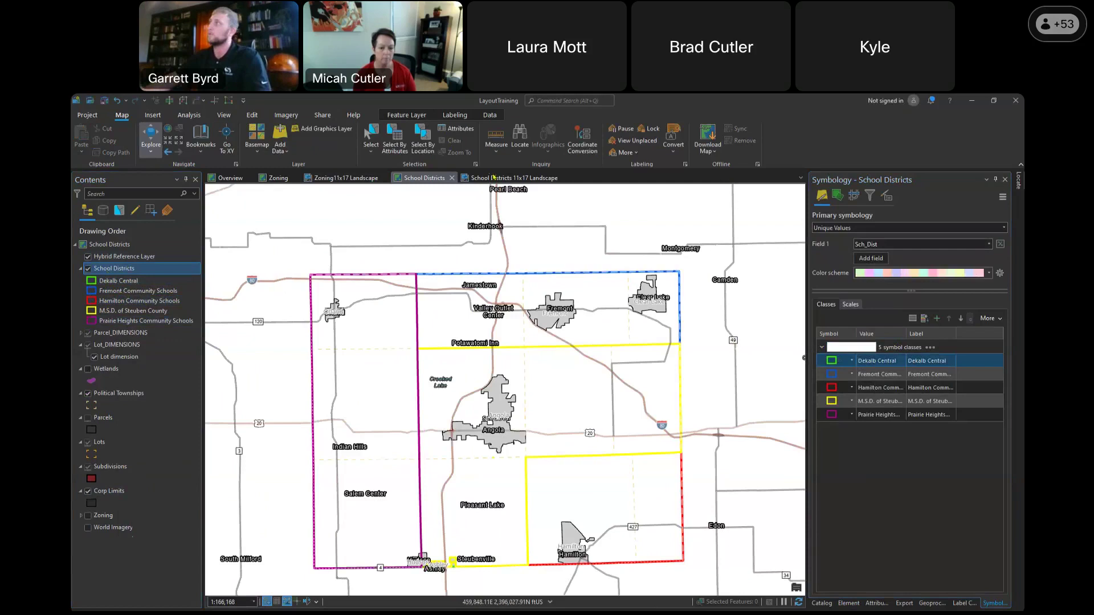
click(512, 178)
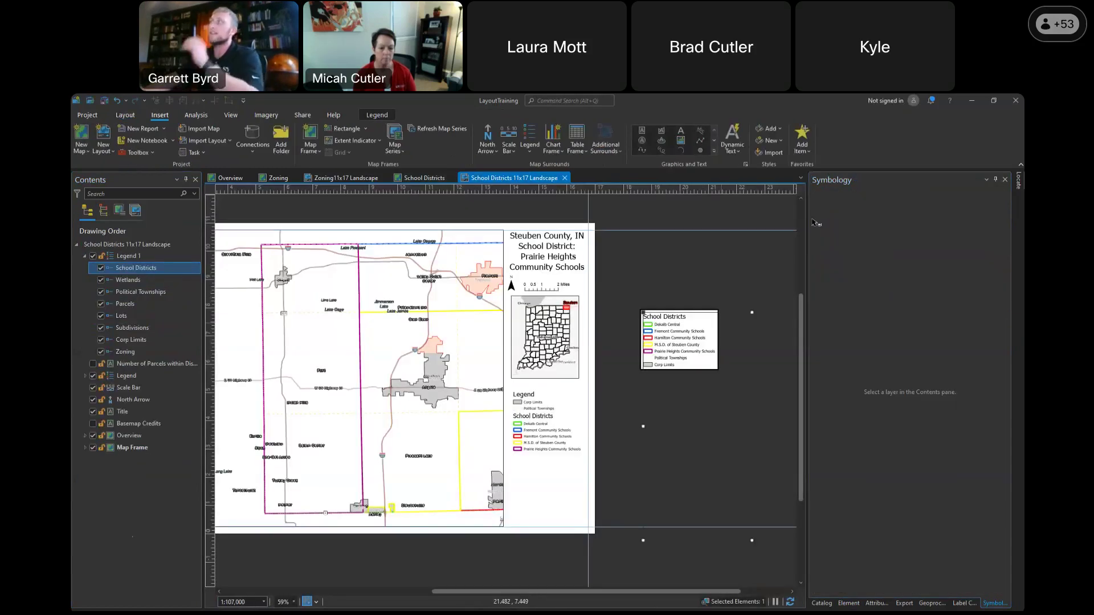
Check which text parts can be formatted for the whole Legend 1 and for its School Districts item
click(187, 258)
double_click(163, 256)
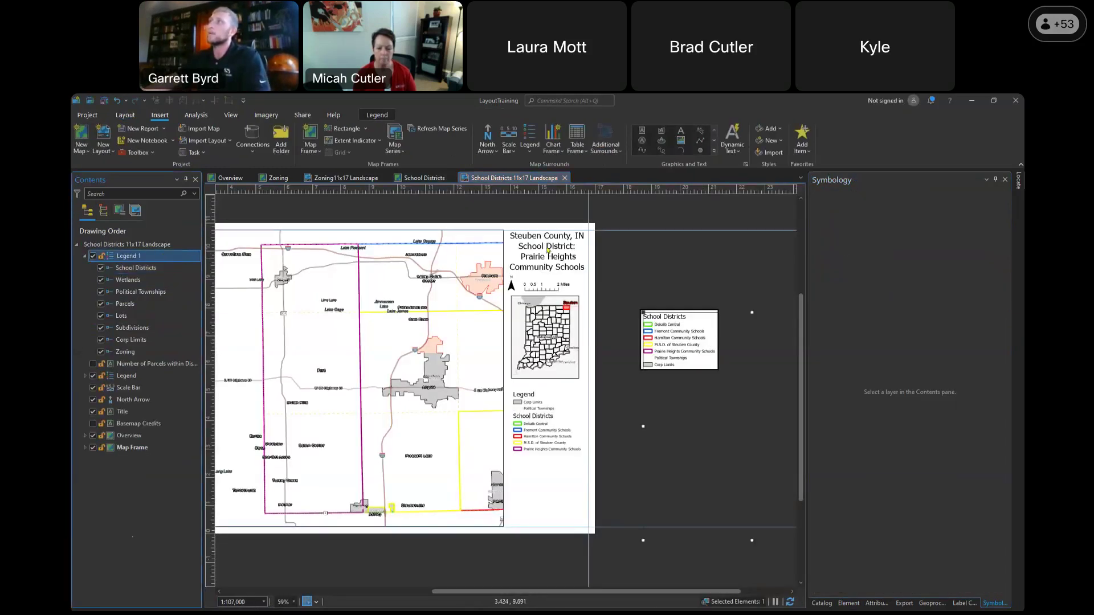
click(845, 204)
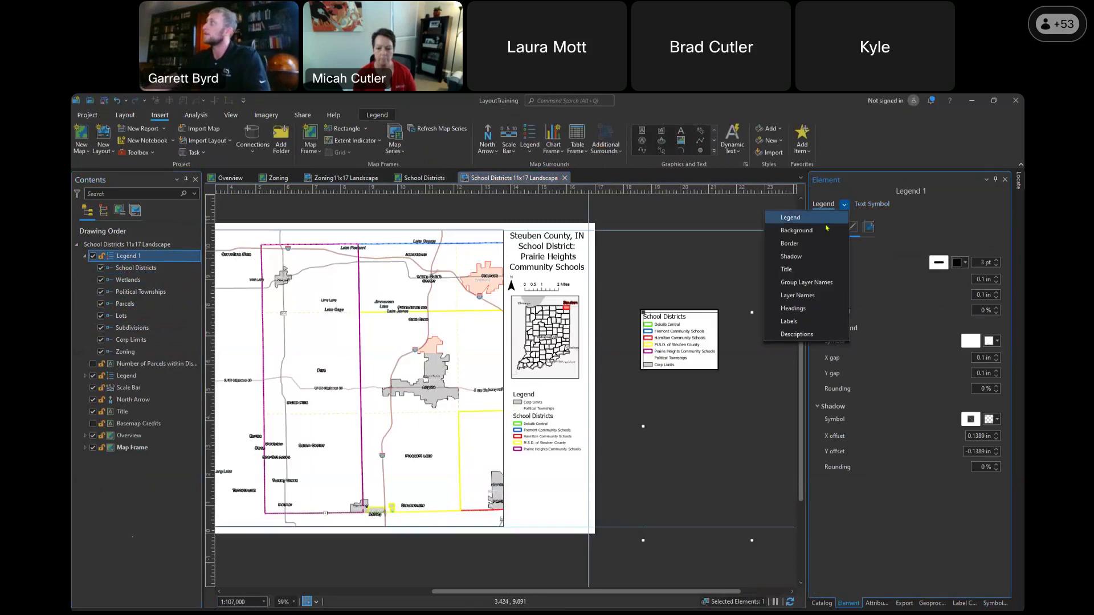
click(166, 270)
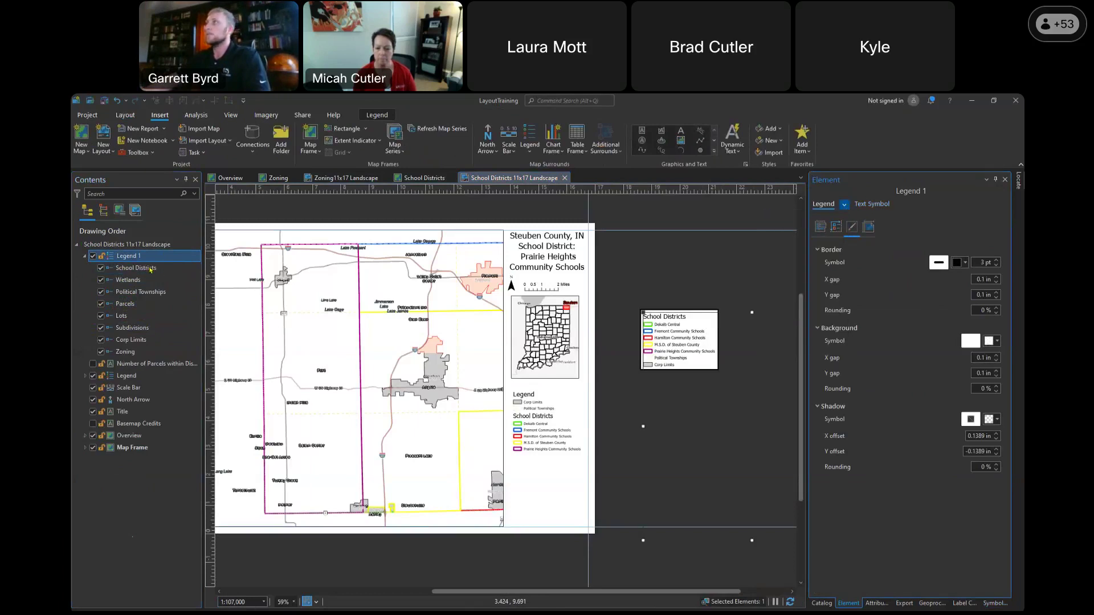
click(166, 269)
click(860, 207)
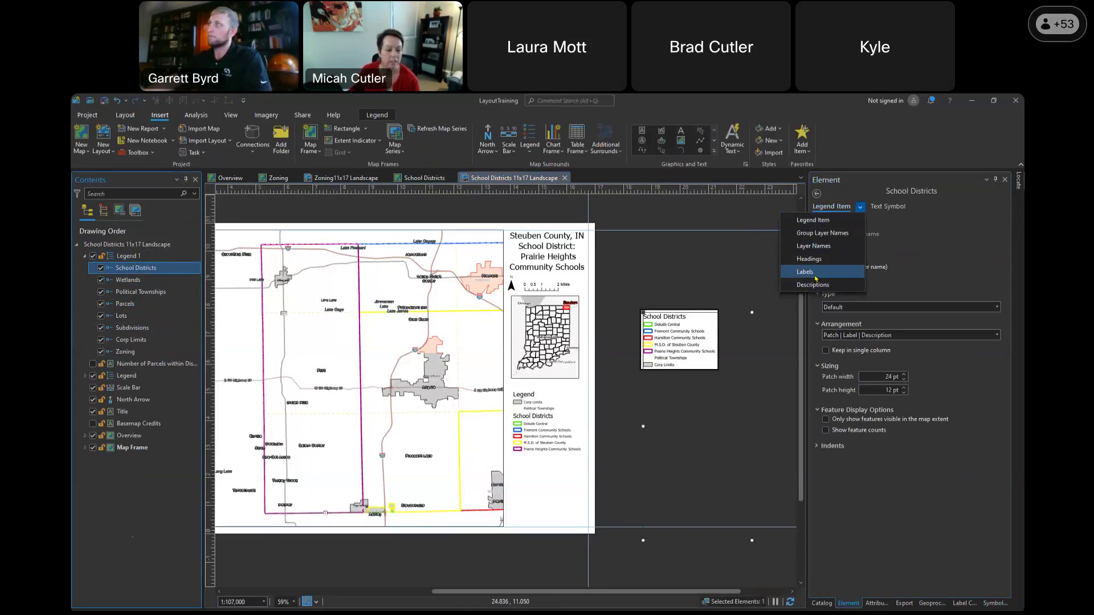
click(152, 255)
click(152, 256)
key(Return)
click(839, 237)
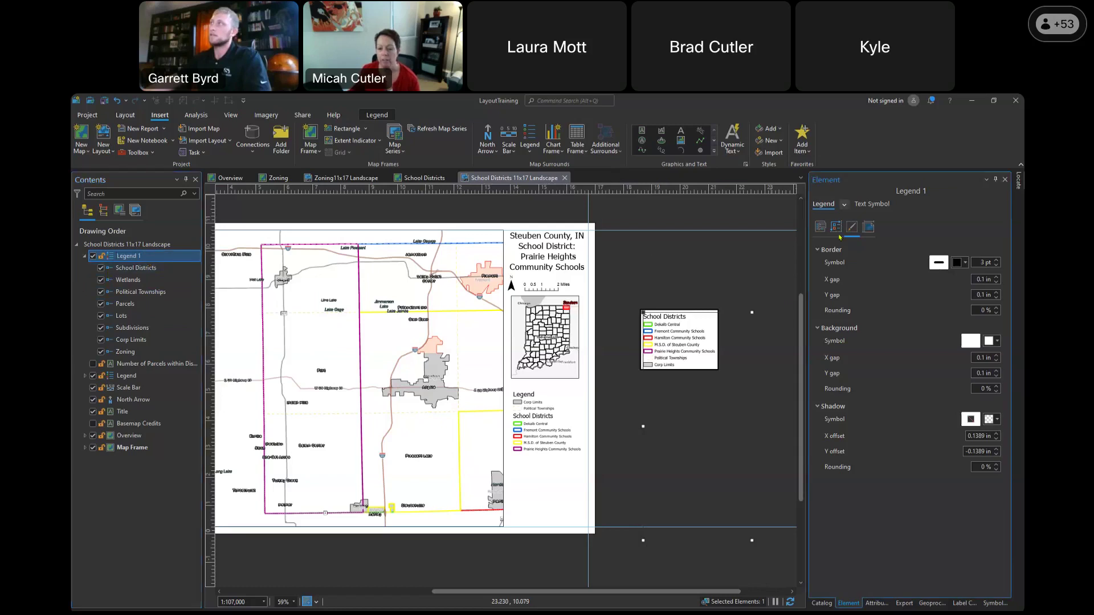
click(844, 204)
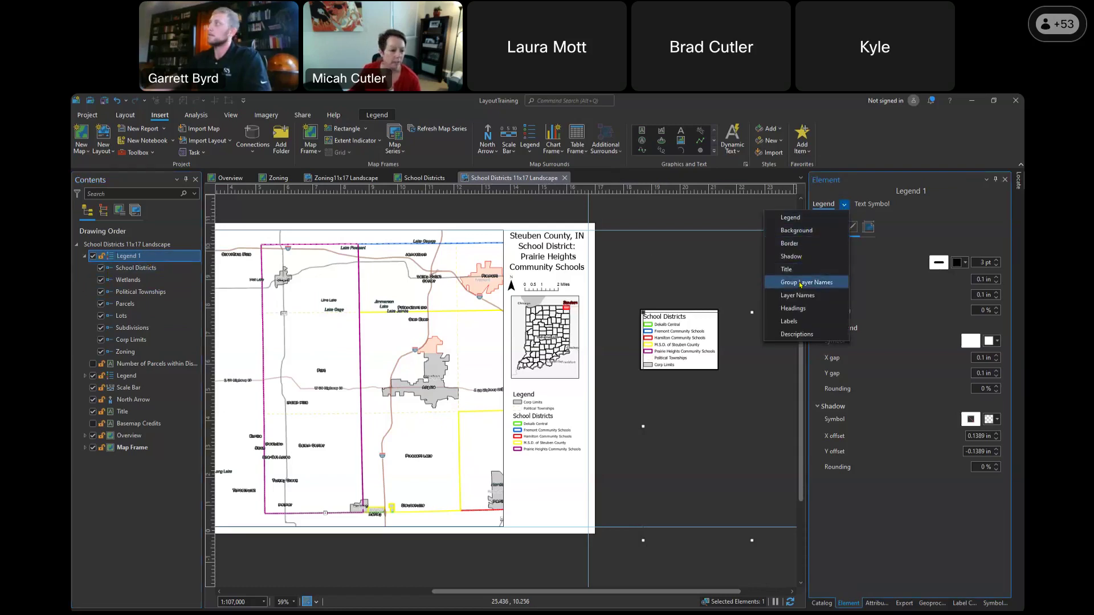
Show the layer names for all Legend 1 items through their shared properties, and test hiding and restoring their headings
right_click(167, 257)
click(201, 522)
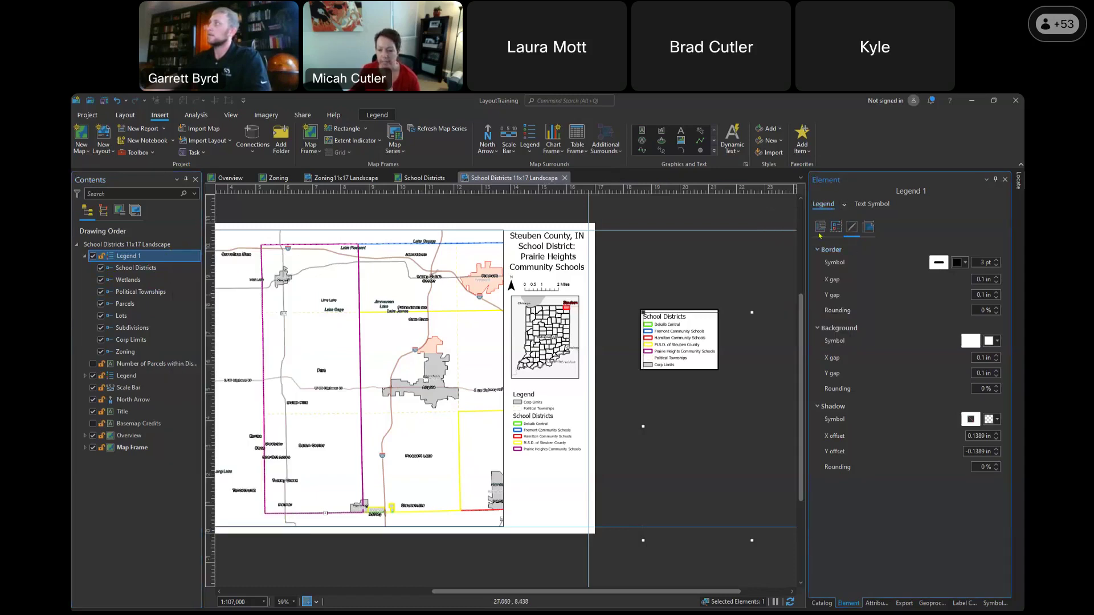
click(836, 226)
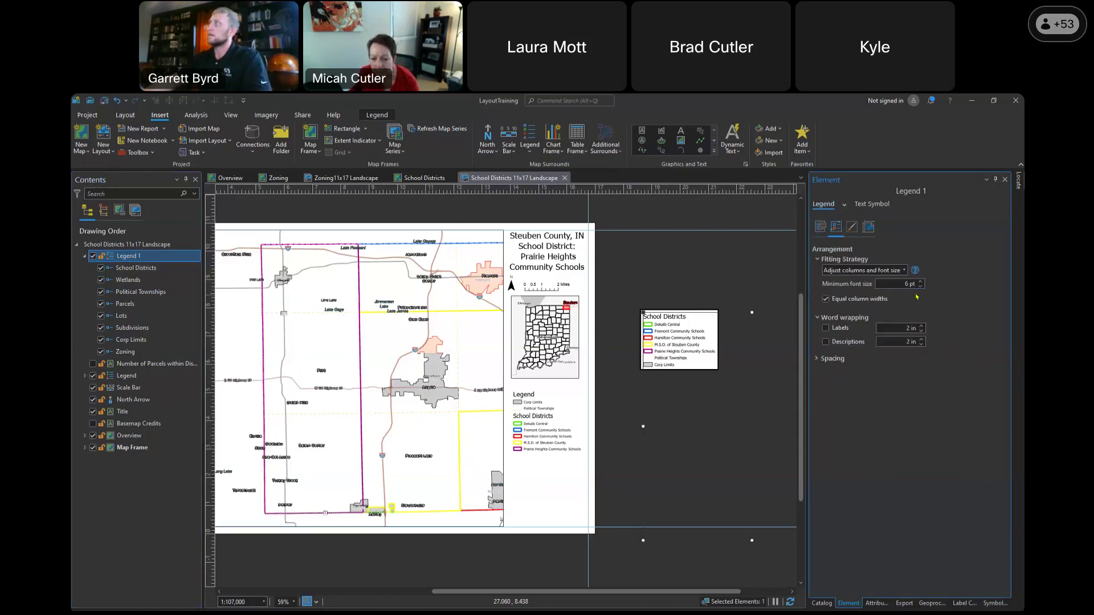
click(820, 227)
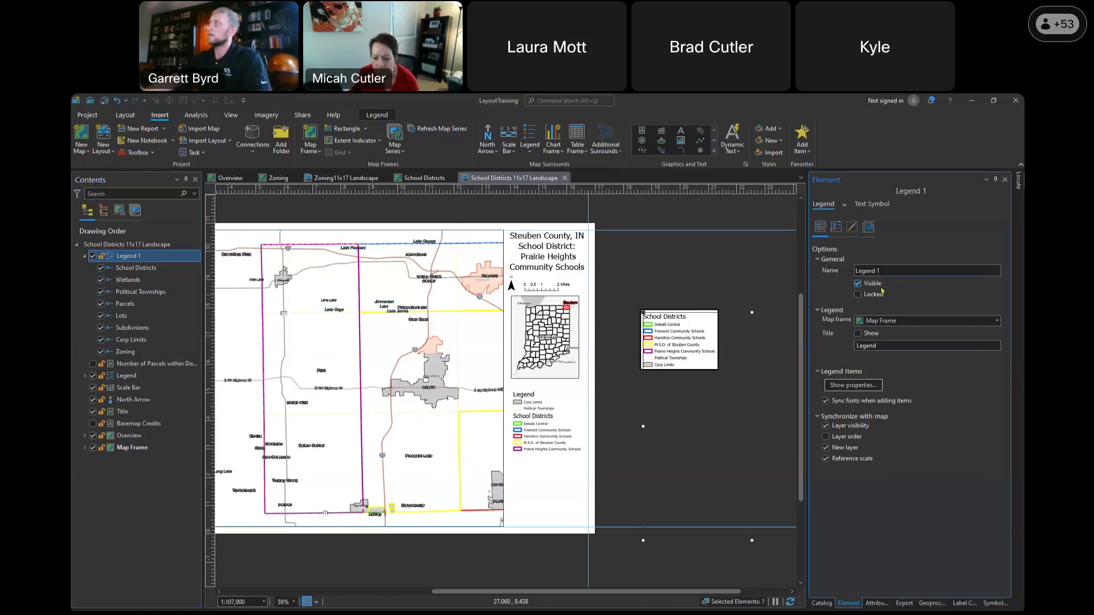
click(853, 385)
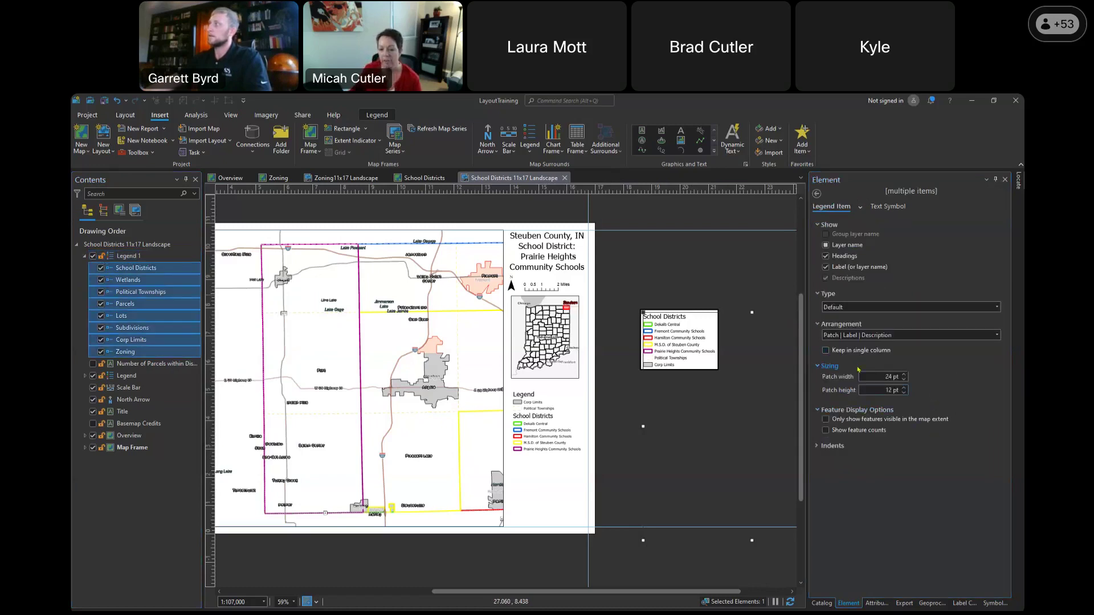
click(826, 245)
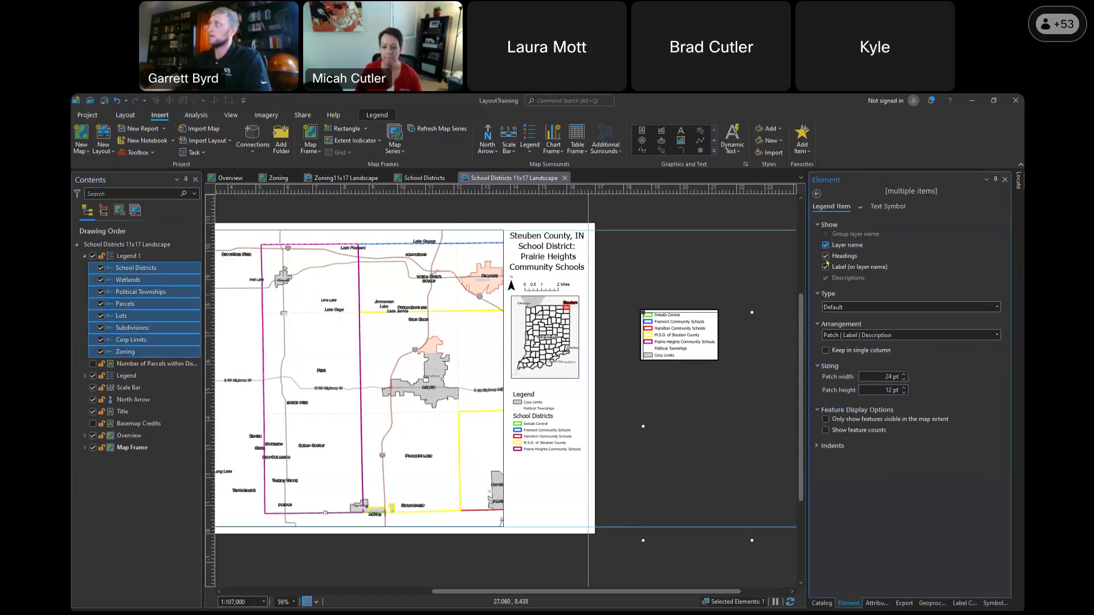
click(825, 257)
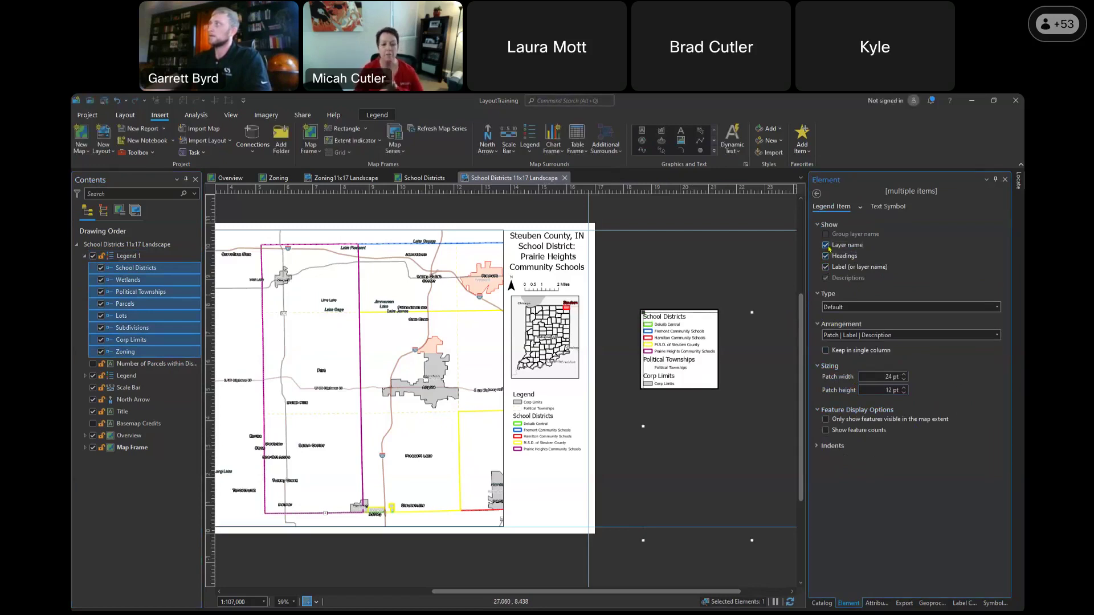
click(825, 256)
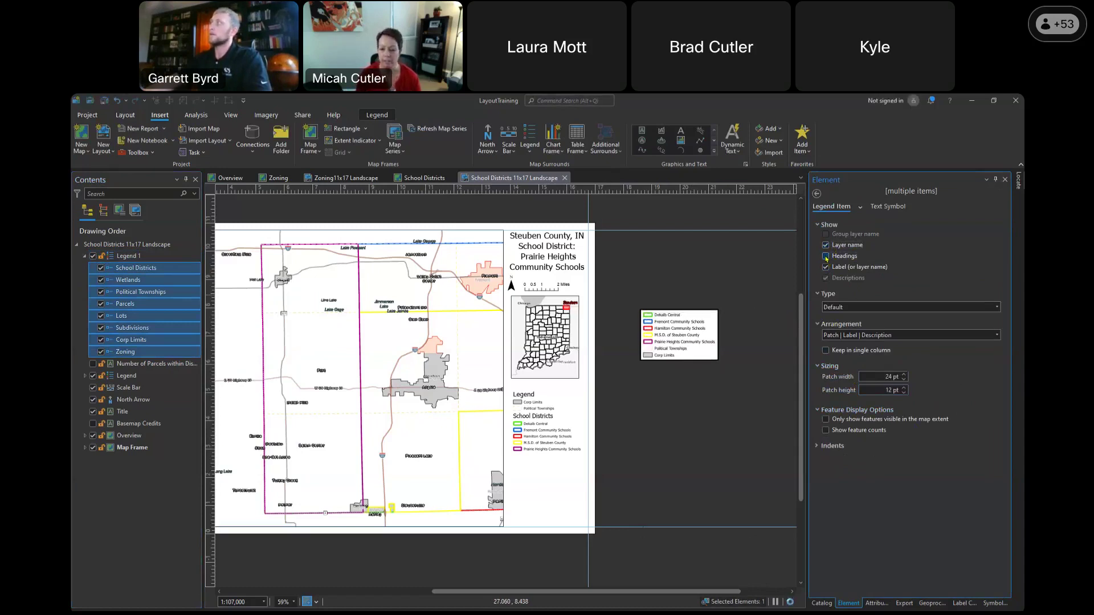
click(826, 256)
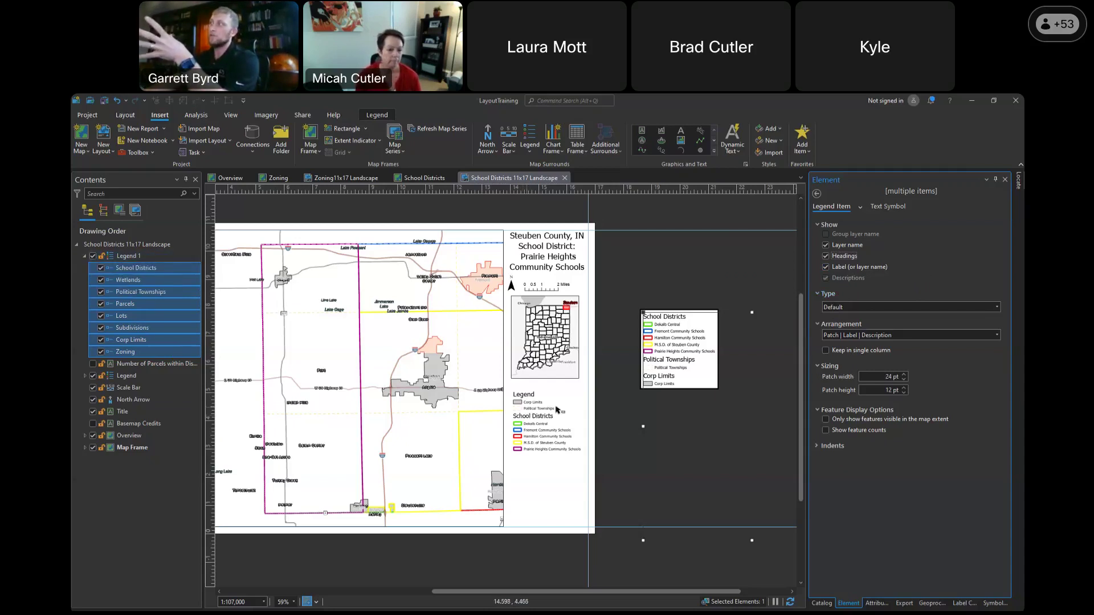
Examine the legend up close, check the Headings text formatting for the whole Legend 1, and return to its general options
click(859, 209)
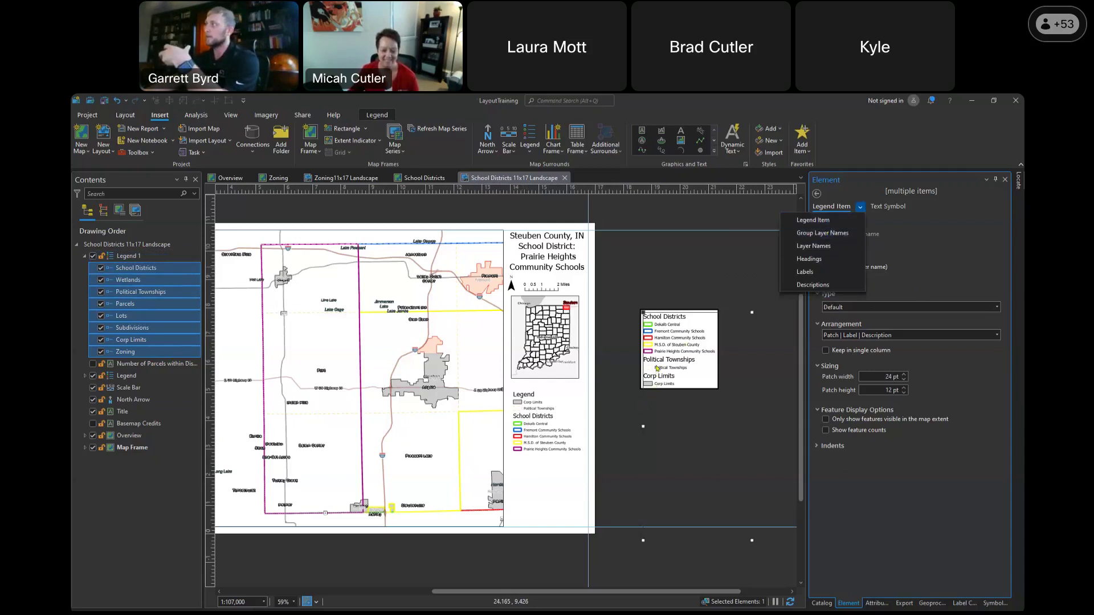
scroll(657, 367, up, 5)
click(676, 291)
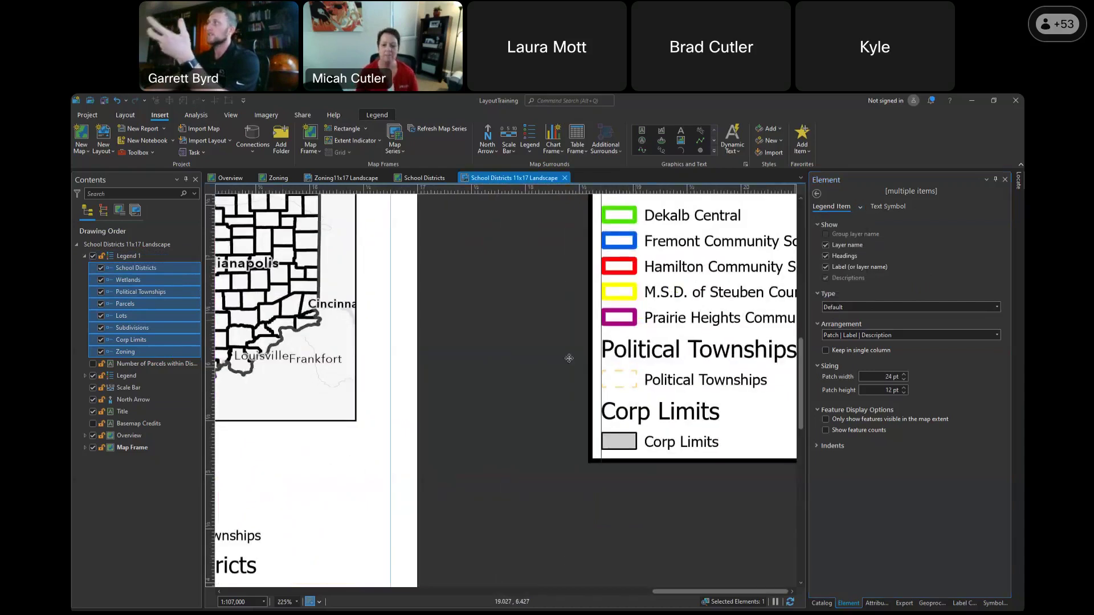
scroll(652, 315, up, 1)
scroll(552, 367, down, 1)
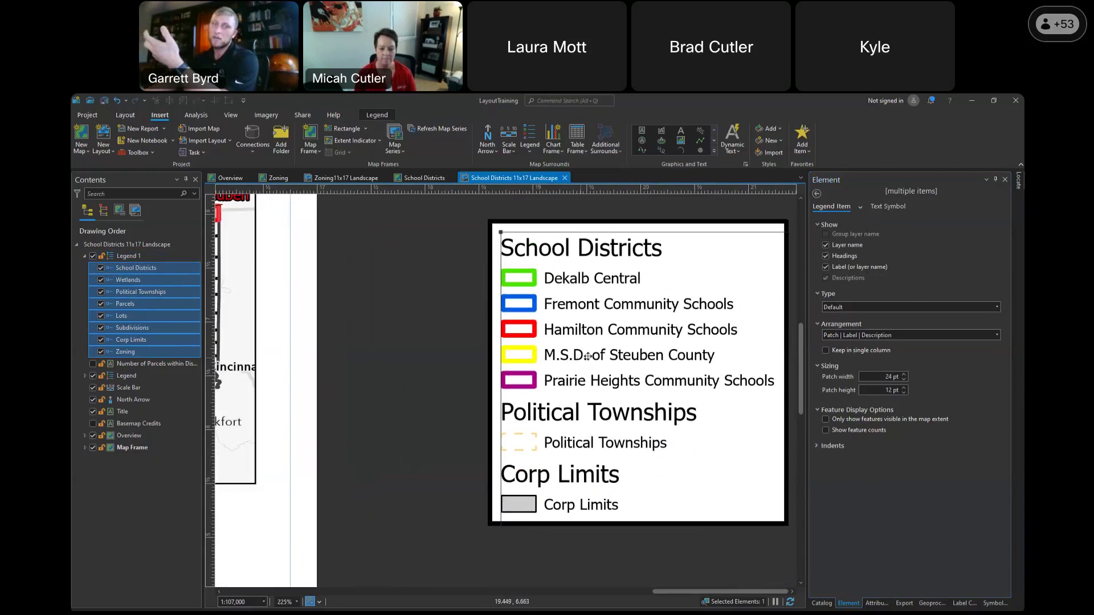
click(145, 257)
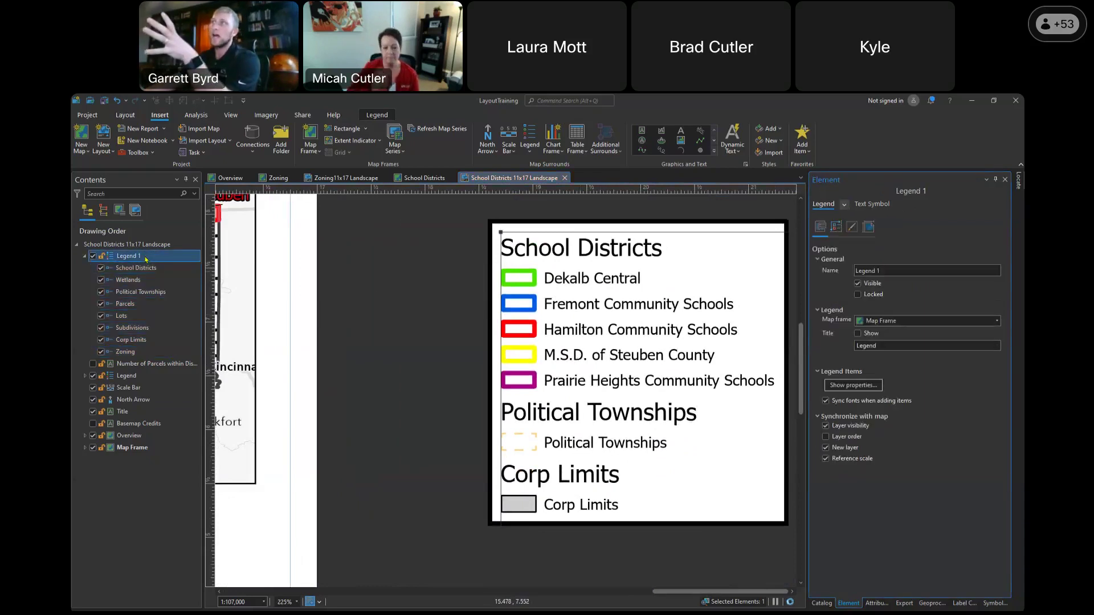
click(844, 205)
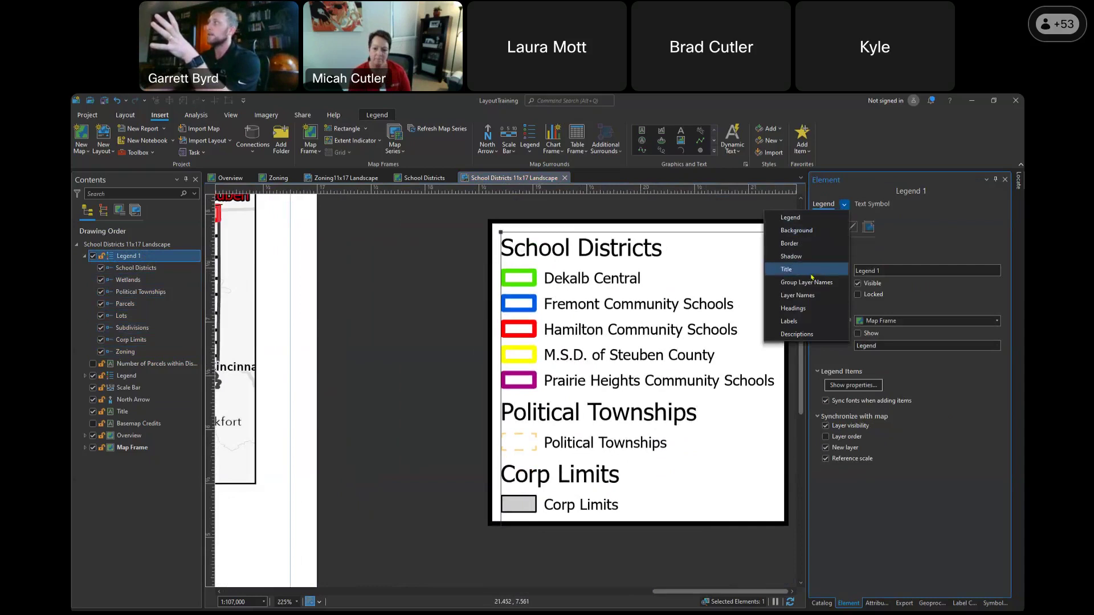
click(796, 308)
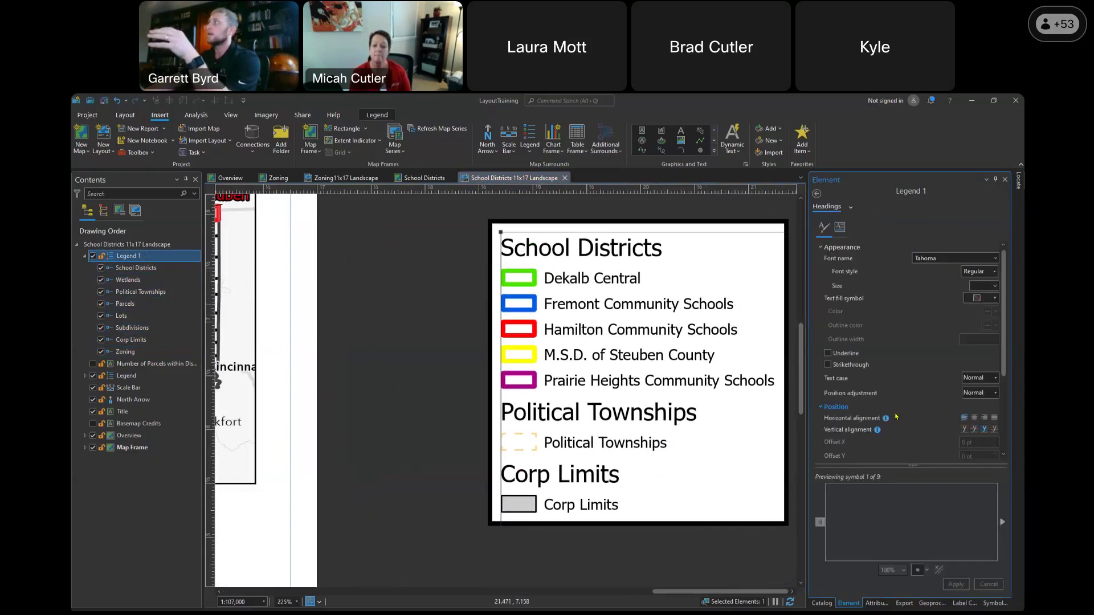
right_click(147, 258)
click(650, 308)
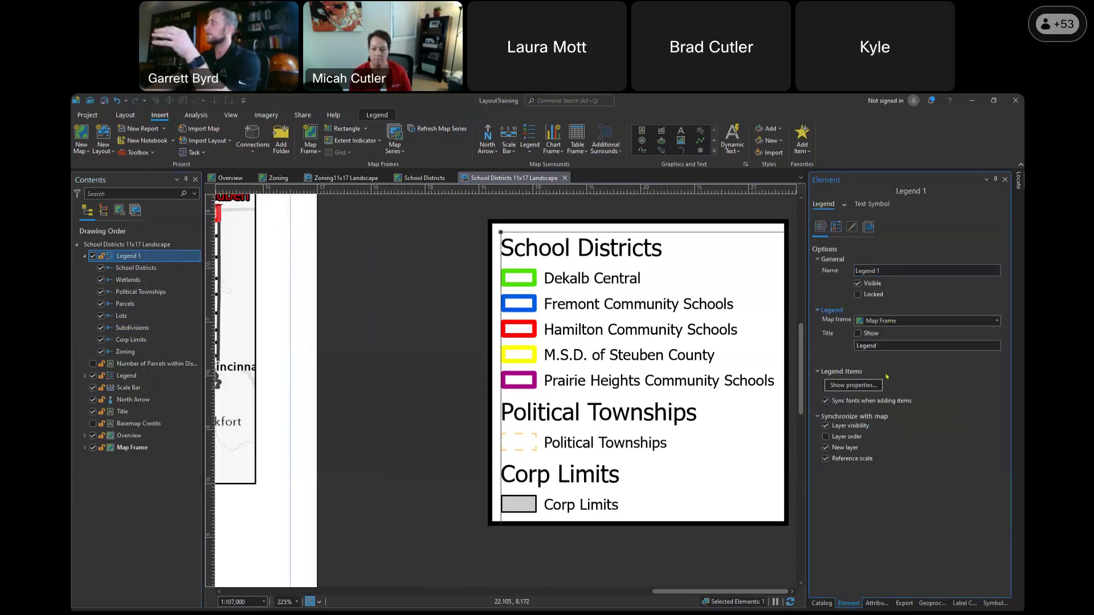
Open the shared properties of all Legend 1 items and check which text parts can be formatted
click(853, 385)
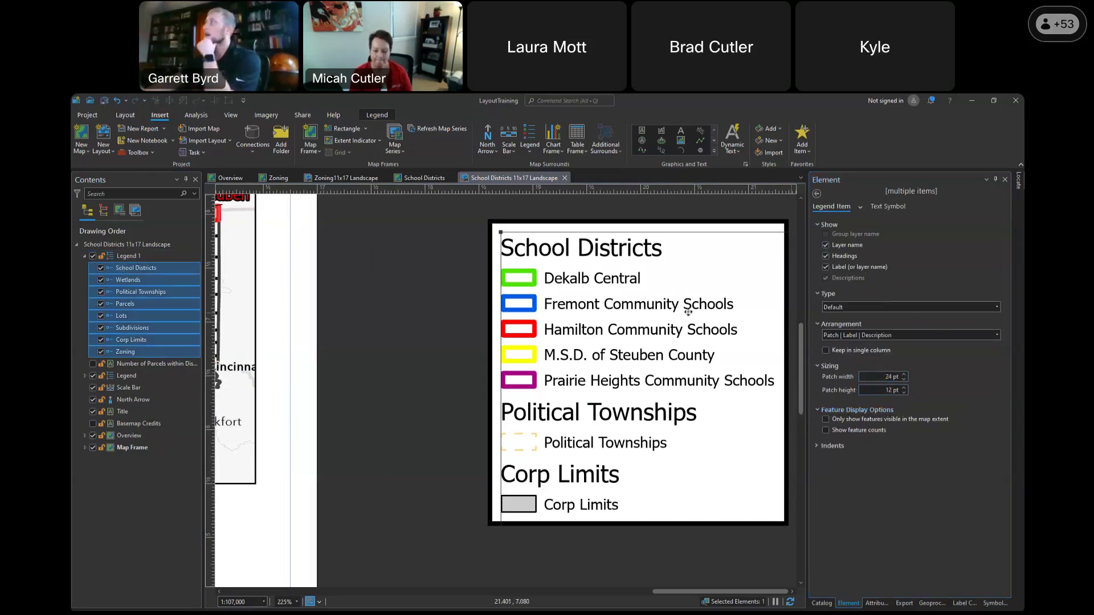
scroll(592, 336, down, 1)
scroll(591, 336, down, 4)
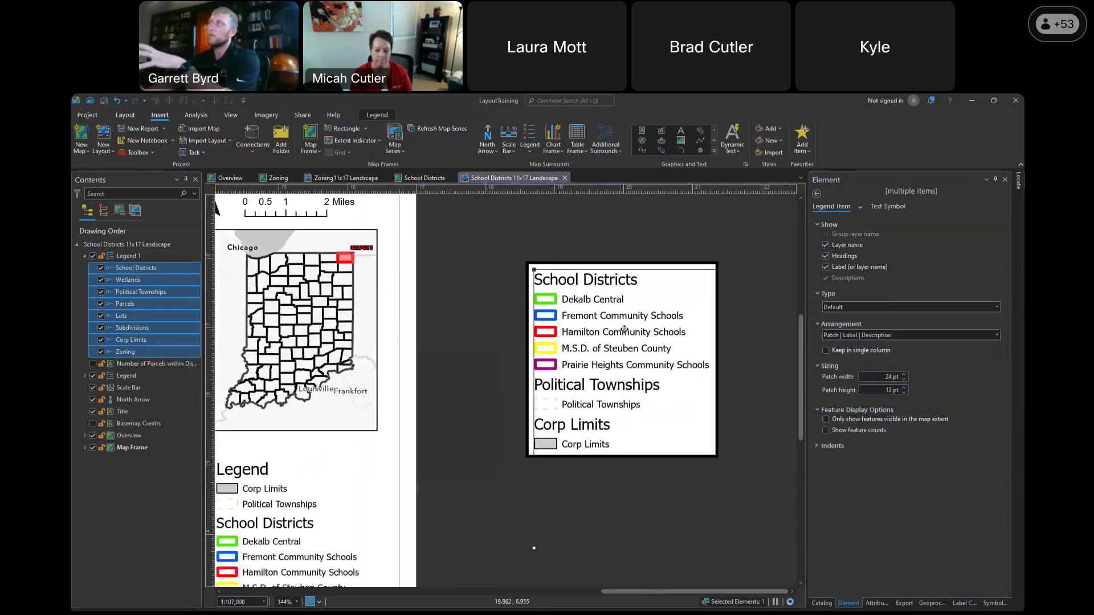
click(860, 209)
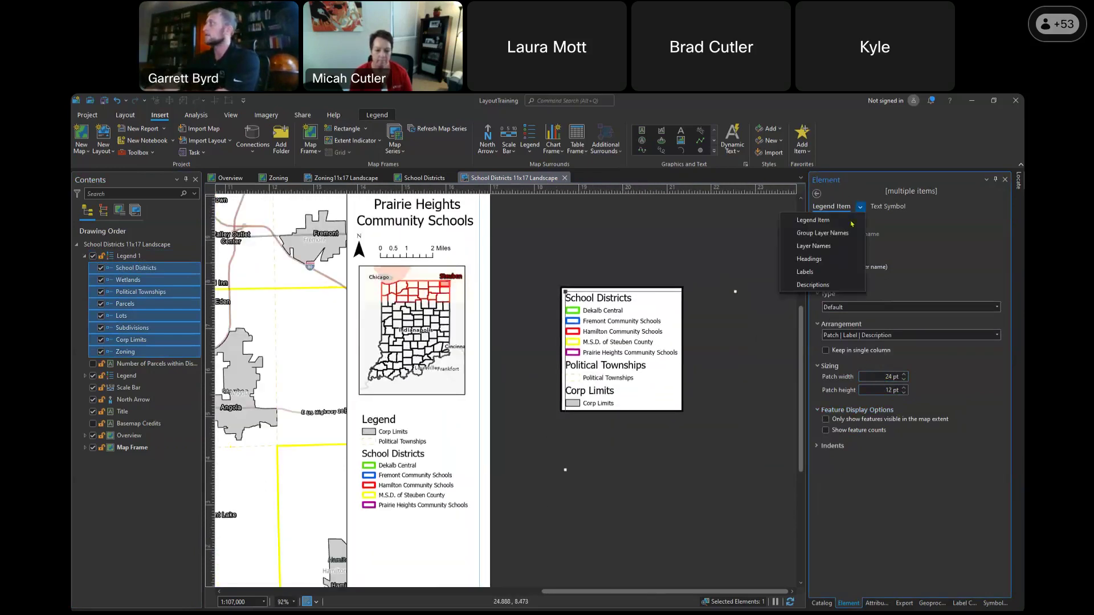
Open the Labels text formatting of the Political Townships legend item and check the other text parts available
click(168, 294)
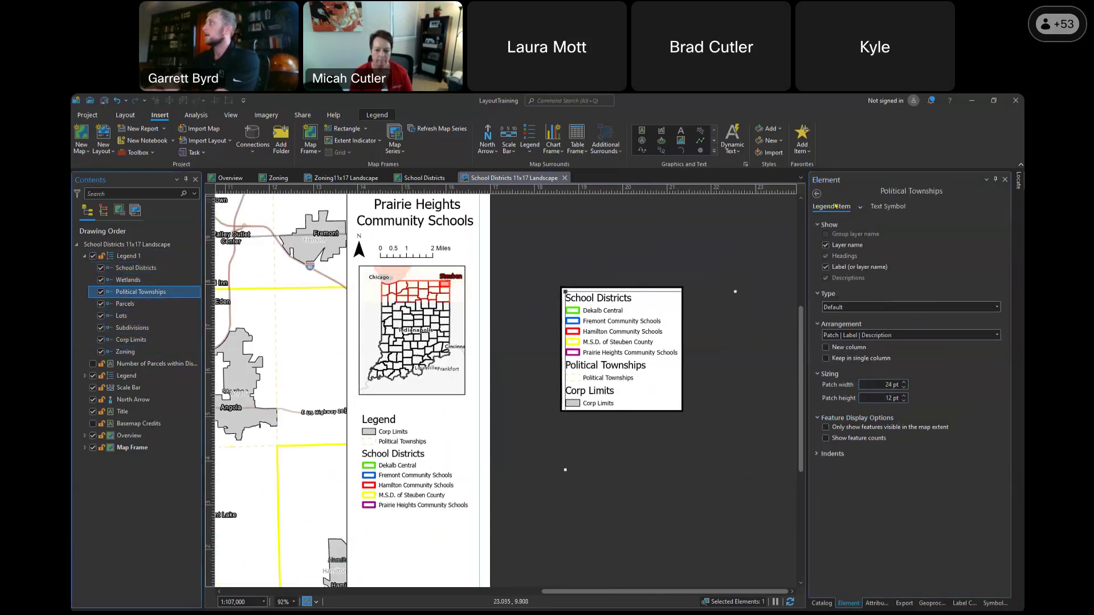
click(860, 207)
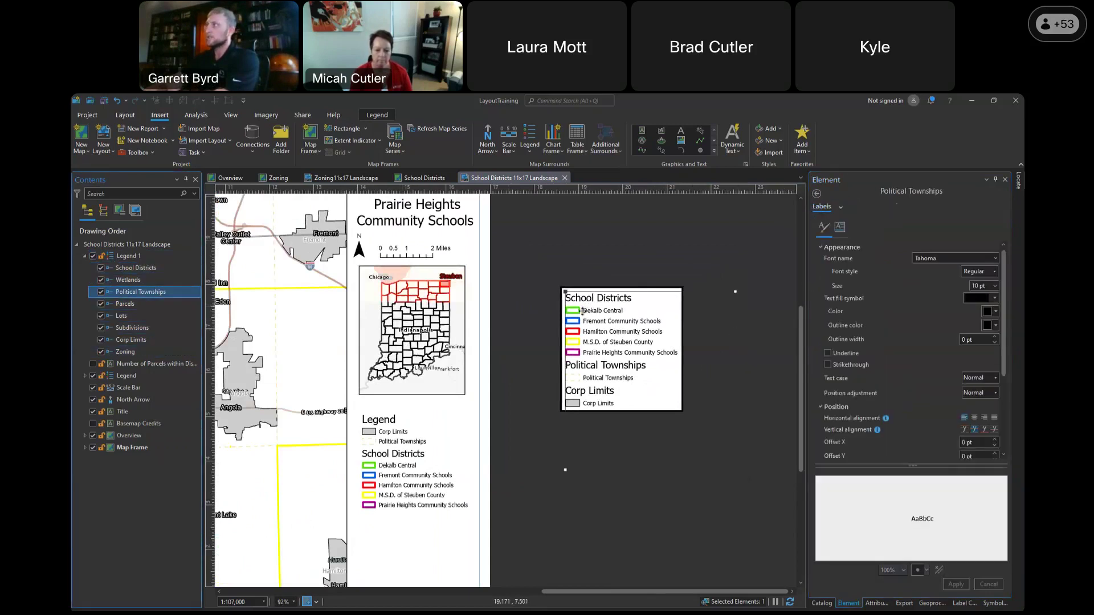
click(841, 207)
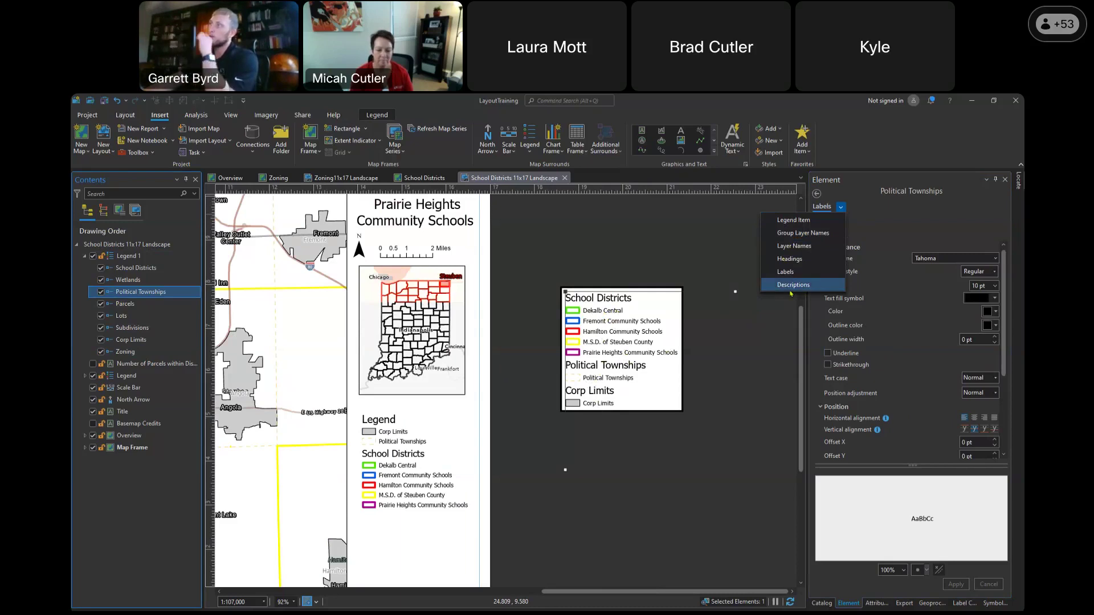
click(840, 207)
click(841, 206)
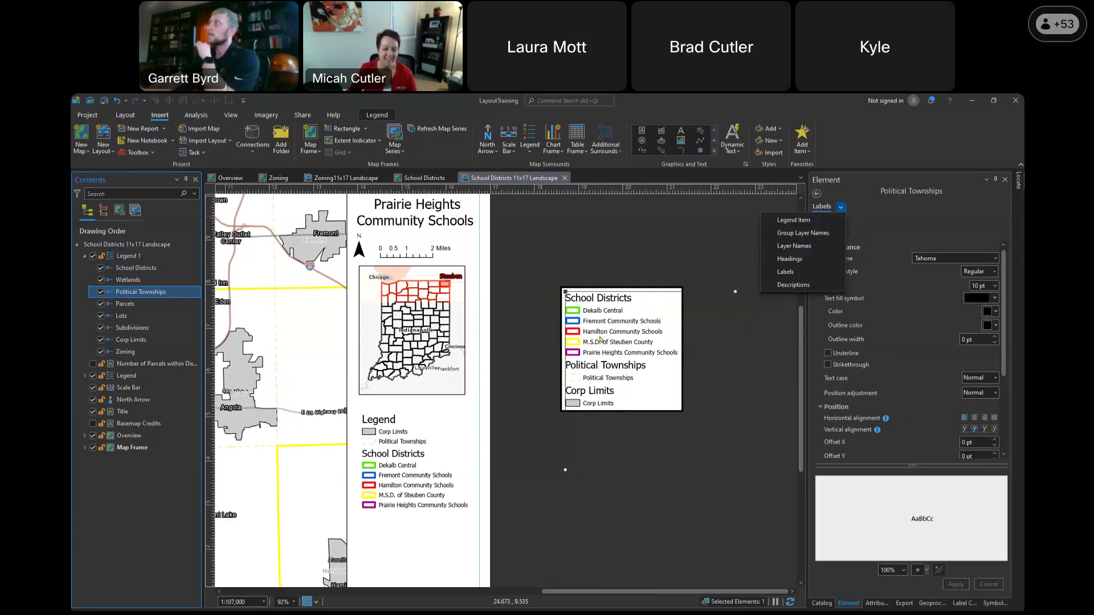
Reselect the whole Legend 1 in the layout, and switch to the School Districts map
click(652, 333)
click(652, 332)
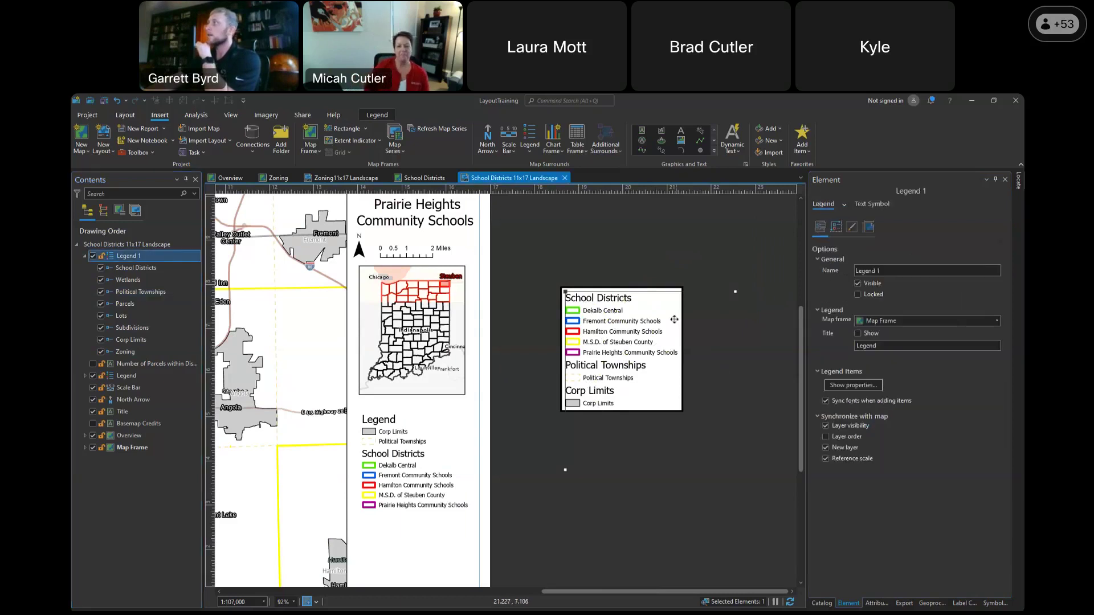
scroll(683, 317, down, 4)
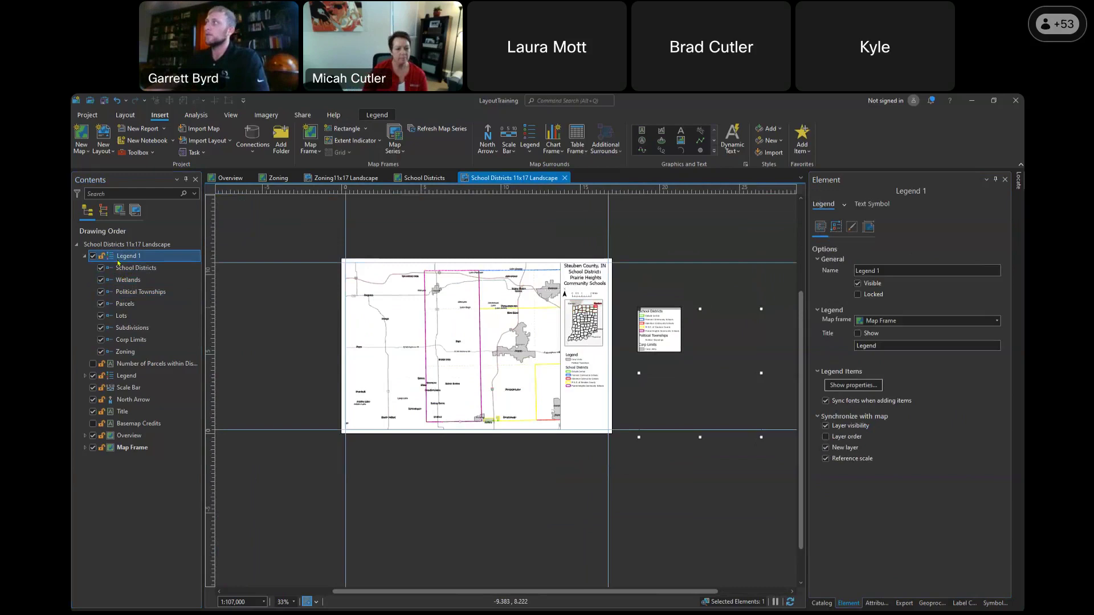
click(405, 180)
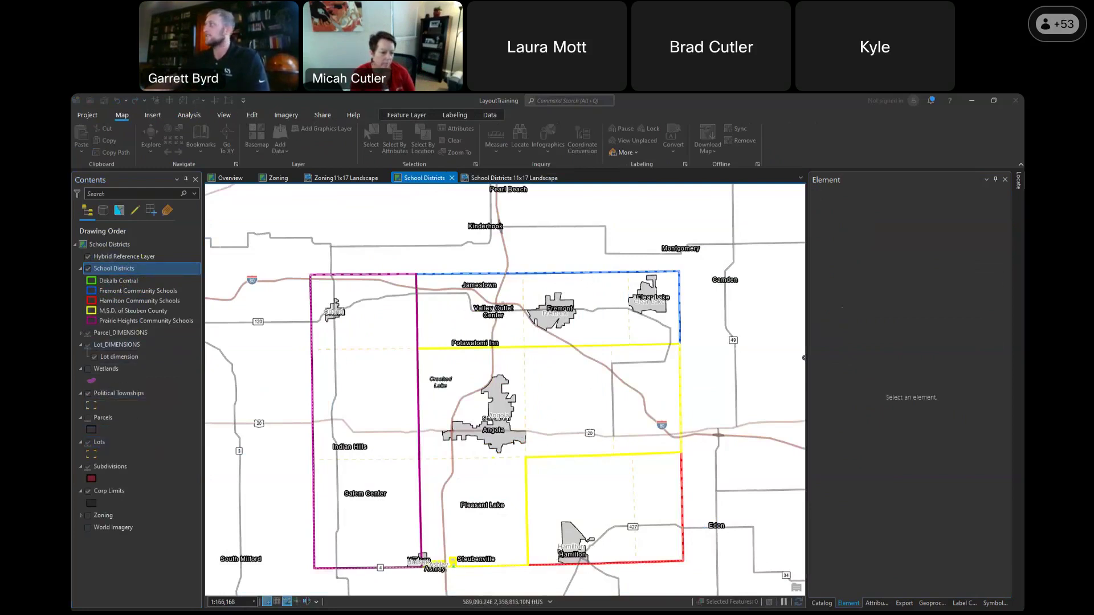
Add the Sections feature class from LayoutTraining.gdb to the School Districts map, place it below Political Townships, and remove its fill colour
click(821, 603)
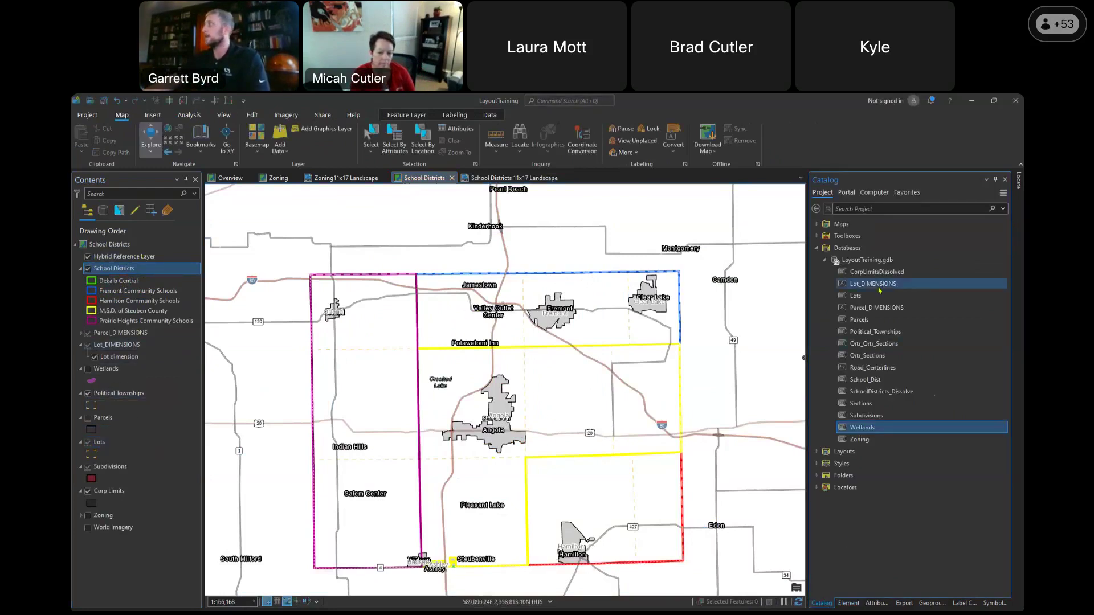
right_click(864, 404)
click(773, 174)
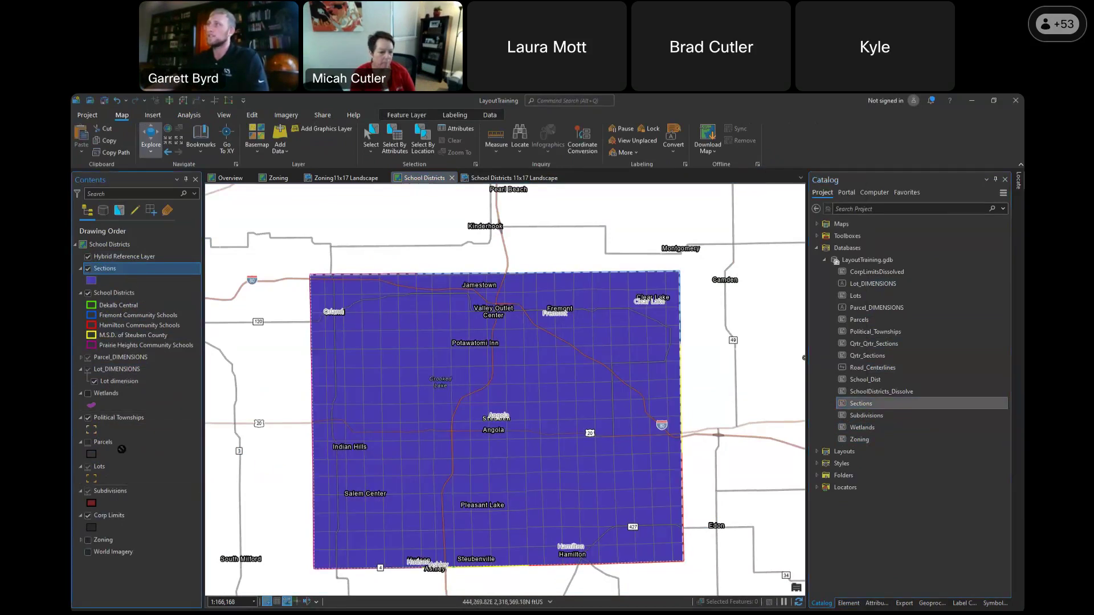
drag(110, 434, 110, 436)
right_click(91, 429)
click(244, 488)
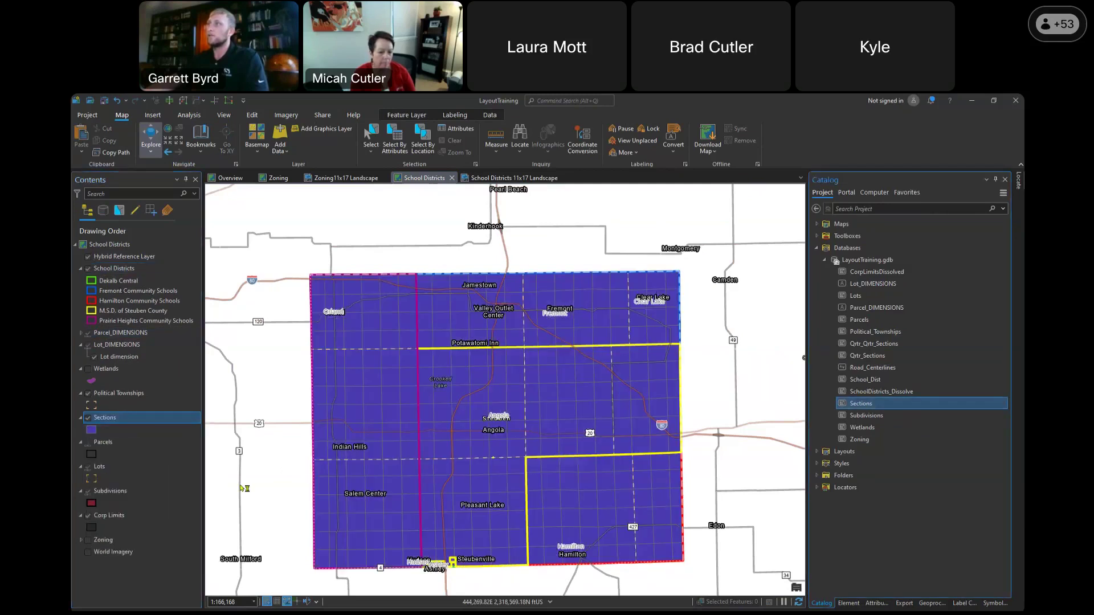
In the School Districts 11x17 Landscape layout, remove the Sections item from Legend 1
click(486, 180)
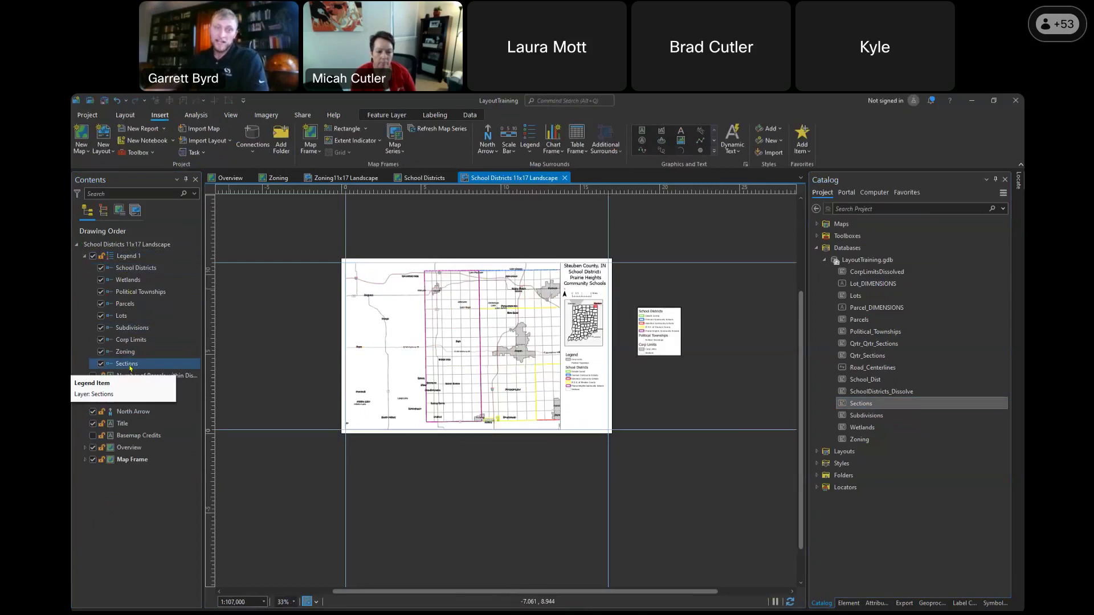
right_click(131, 369)
click(158, 384)
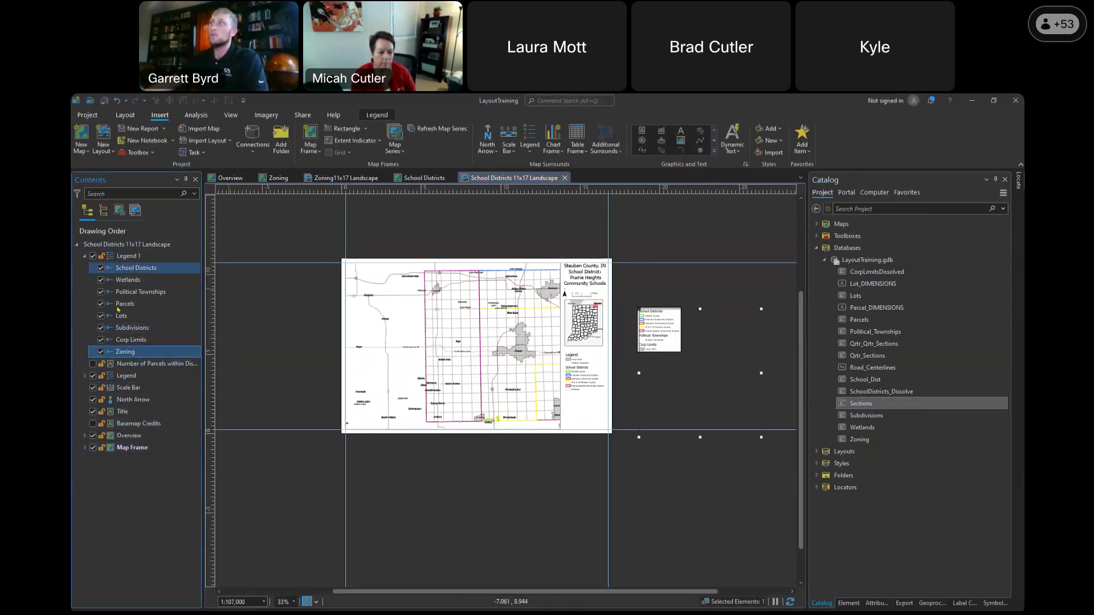
Expand the layers of the main map frame and try to bring its Sections layer up into the legend
click(85, 448)
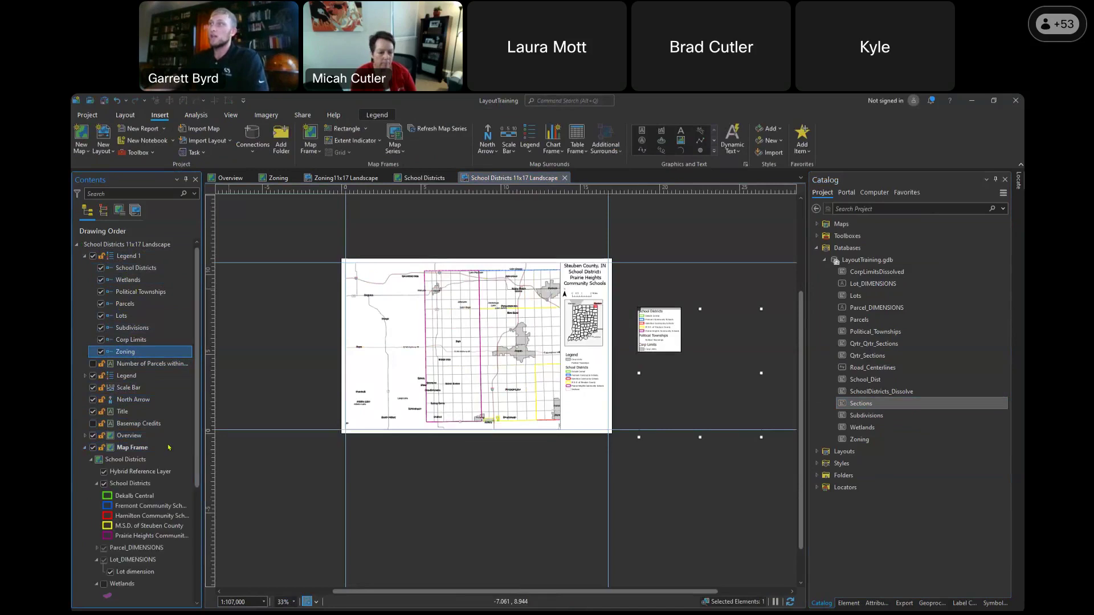
scroll(169, 448, down, 5)
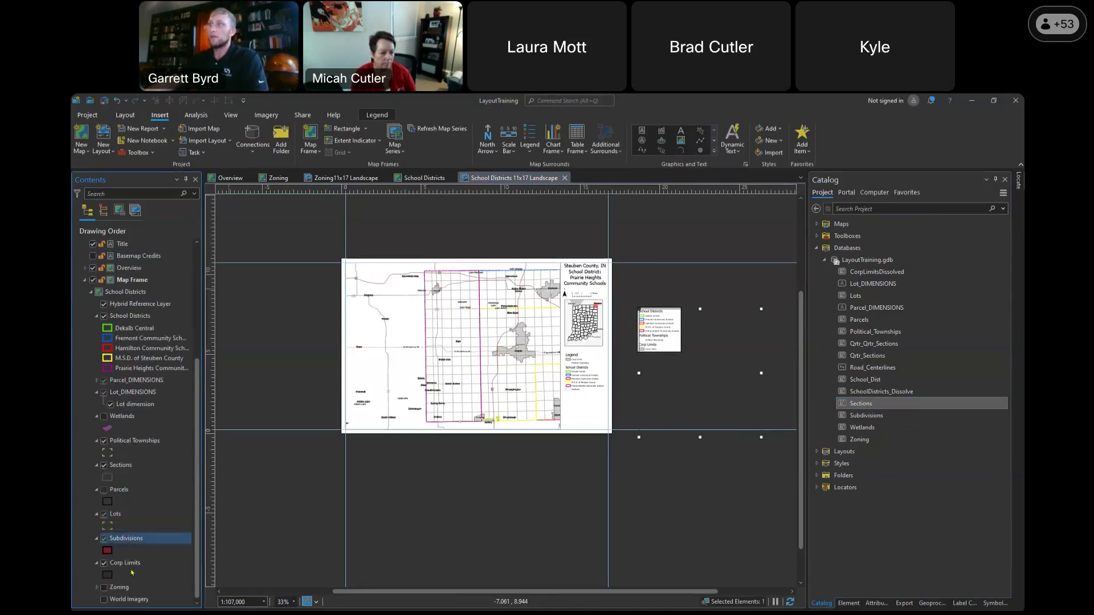
scroll(131, 547, up, 1)
click(123, 512)
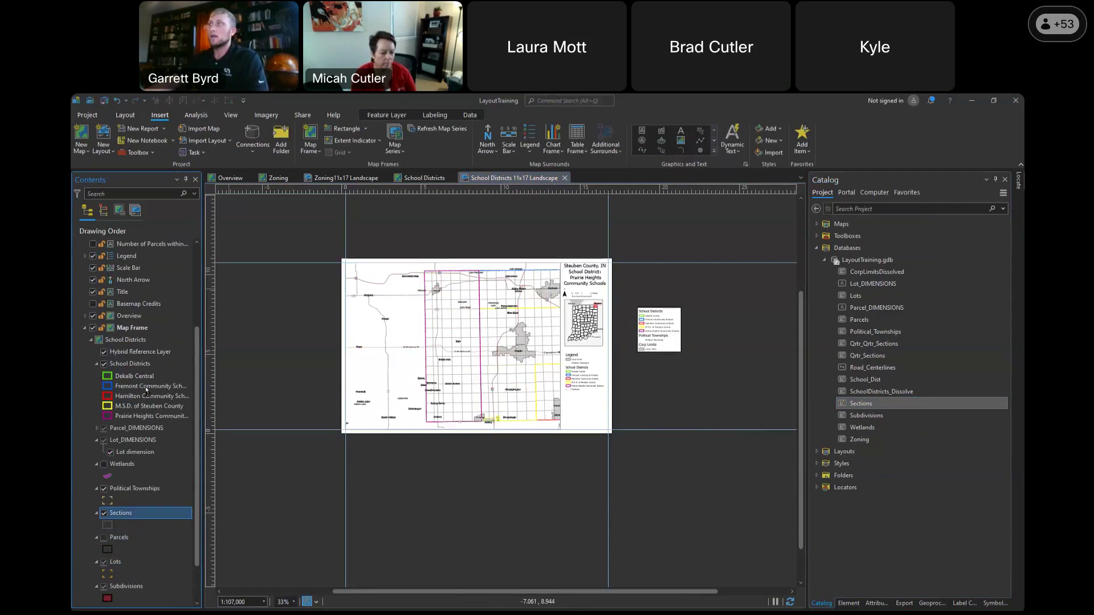
click(86, 256)
scroll(131, 513, down, 1)
ctrl+click(131, 513)
click(132, 539)
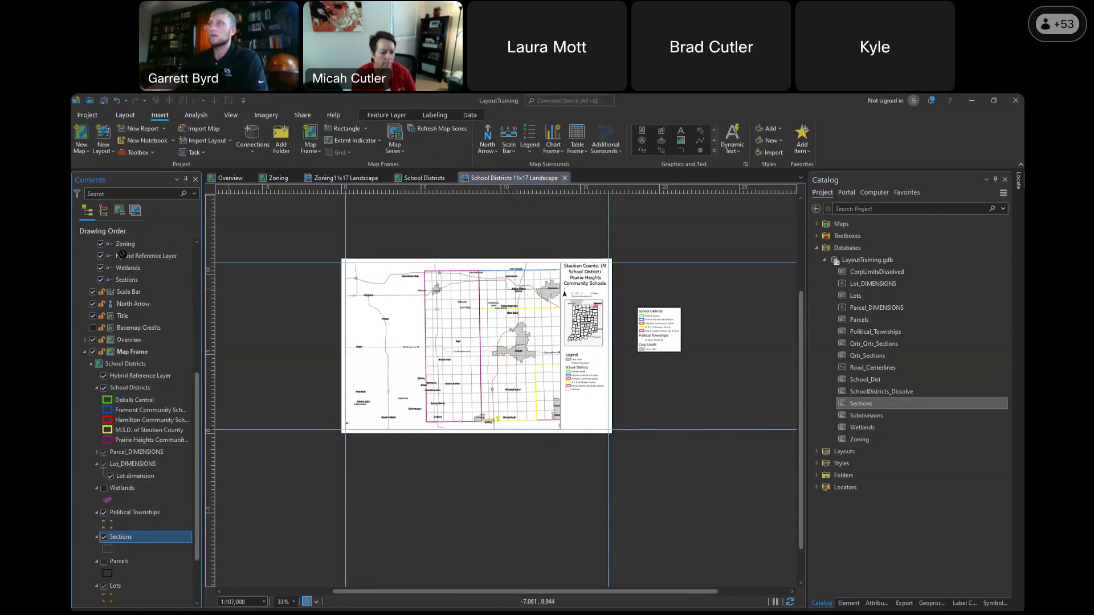
scroll(121, 287, up, 4)
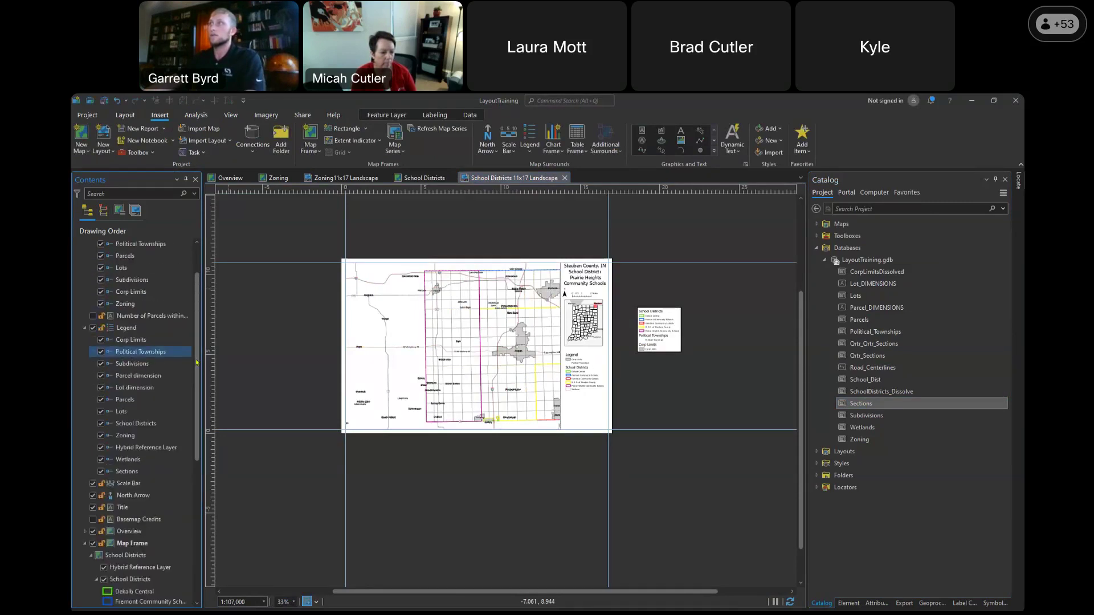
Widen the Contents pane, collapse the original Legend, and add the map frame's Sections layer as the first item of Legend 1
drag(198, 374, 288, 376)
click(85, 323)
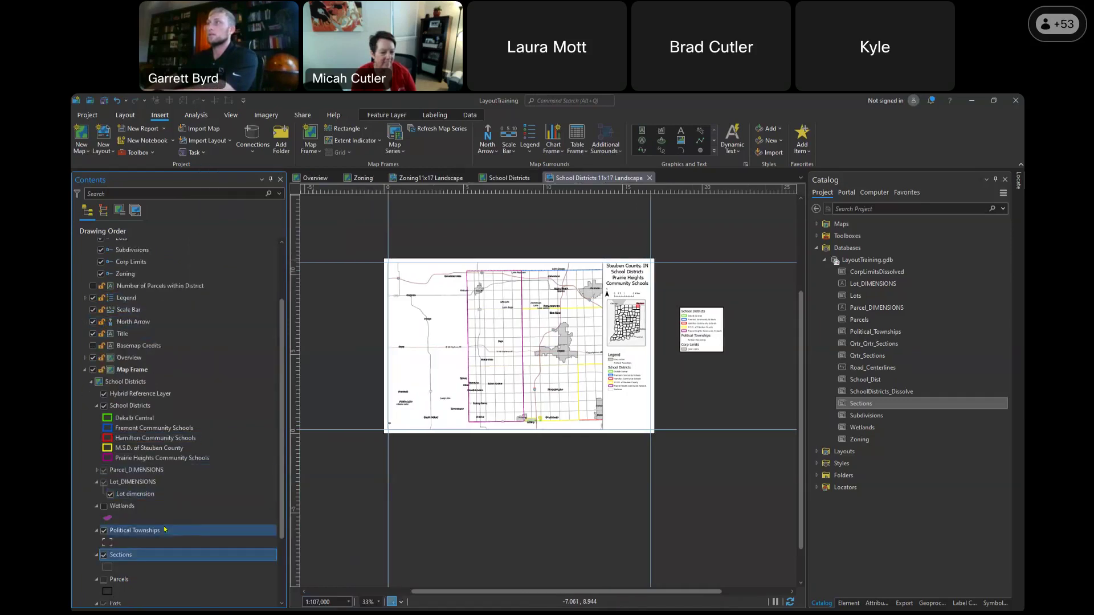
scroll(158, 570, down, 1)
ctrl+click(159, 580)
drag(158, 580, 203, 422)
drag(203, 380, 133, 258)
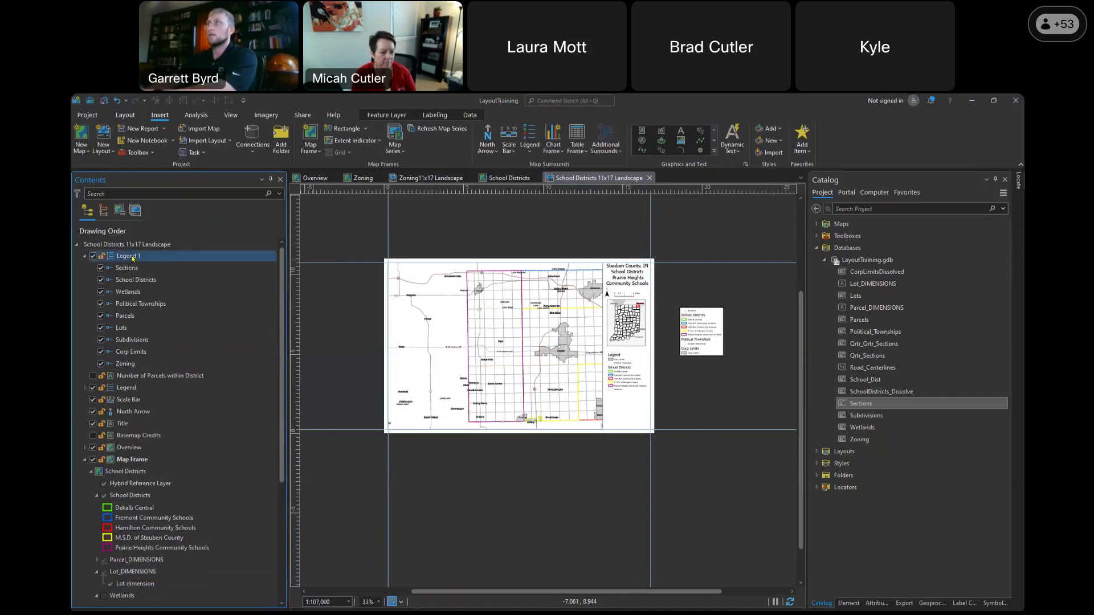
click(186, 459)
click(135, 283)
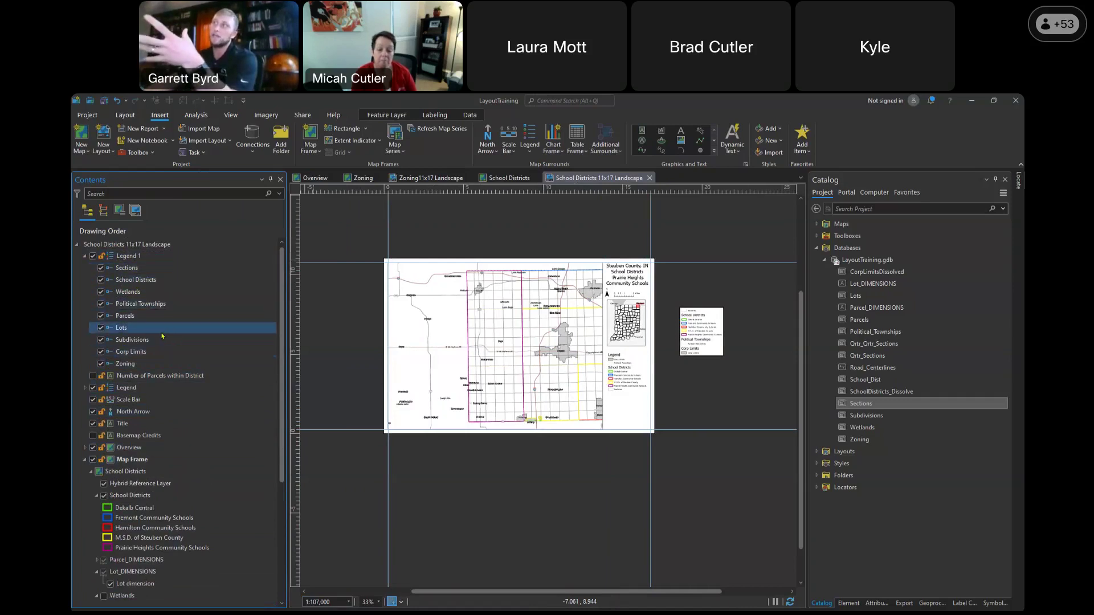
click(164, 341)
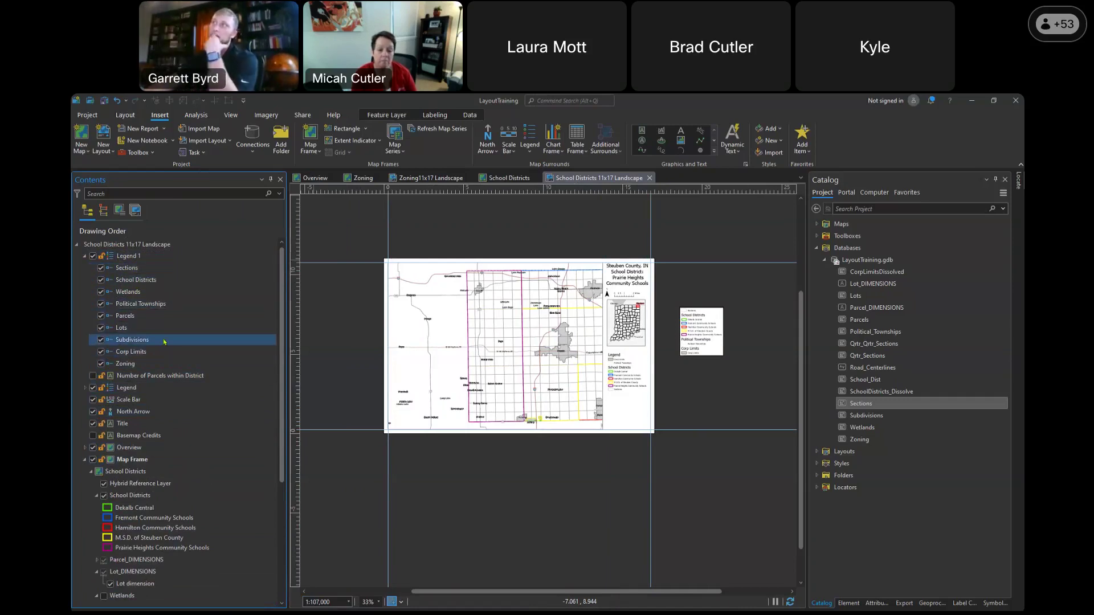
click(190, 365)
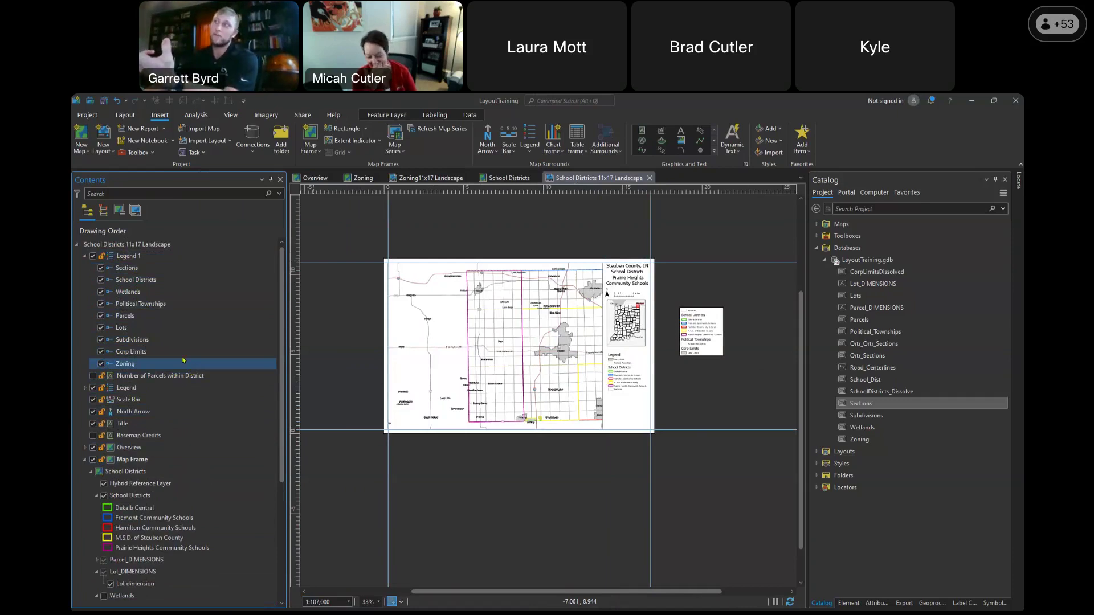
click(183, 353)
click(183, 361)
click(149, 303)
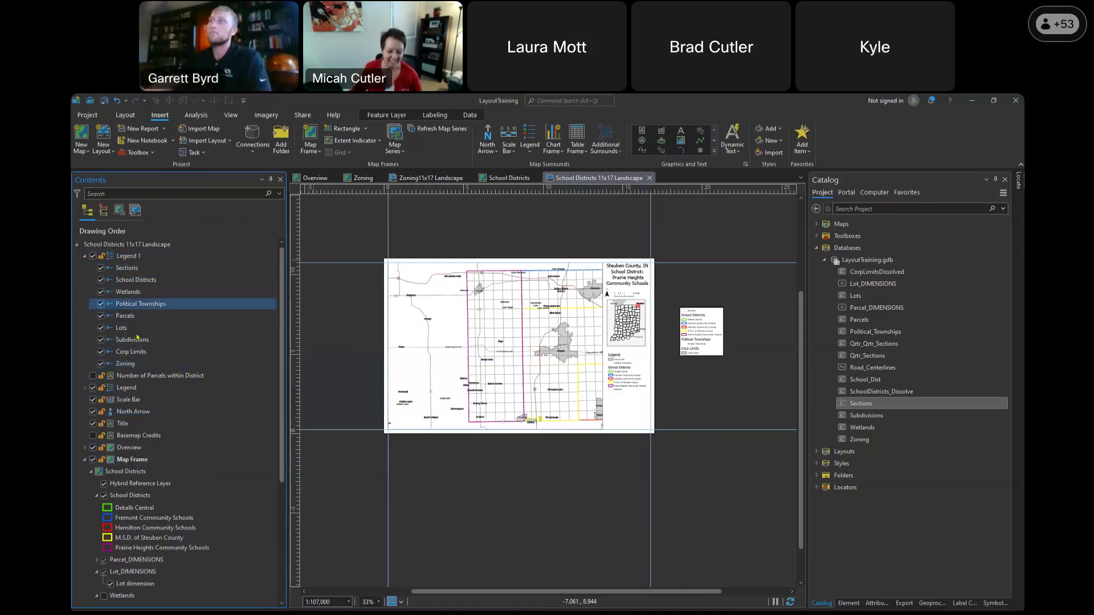
click(125, 255)
click(127, 292)
click(126, 256)
click(923, 273)
drag(865, 274, 491, 330)
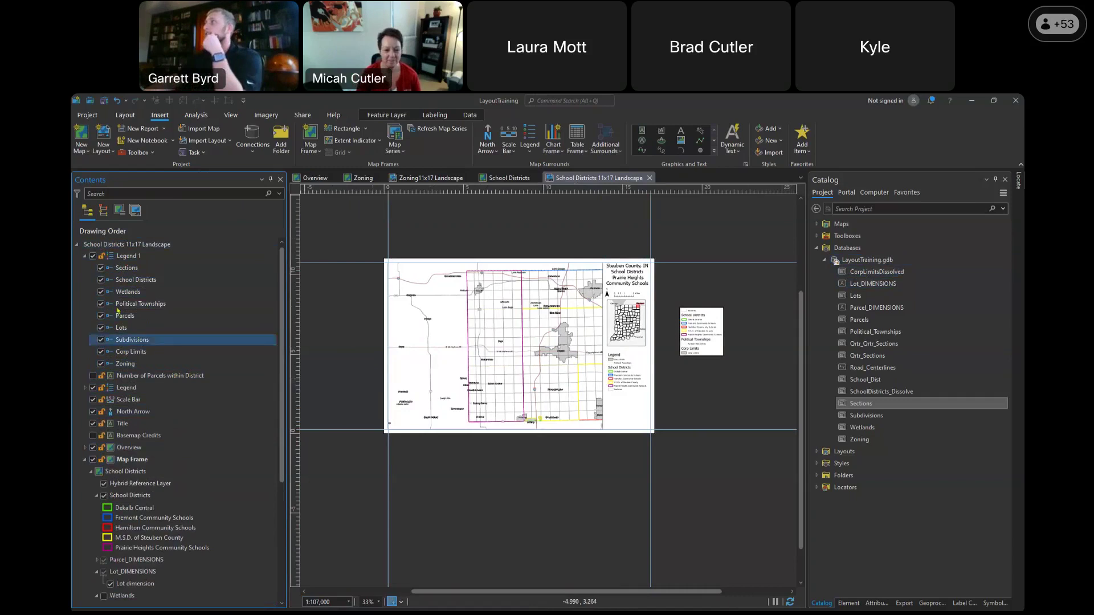
Switch to the School Districts map and add the Wetlands feature class from LayoutTraining.gdb to it
click(496, 178)
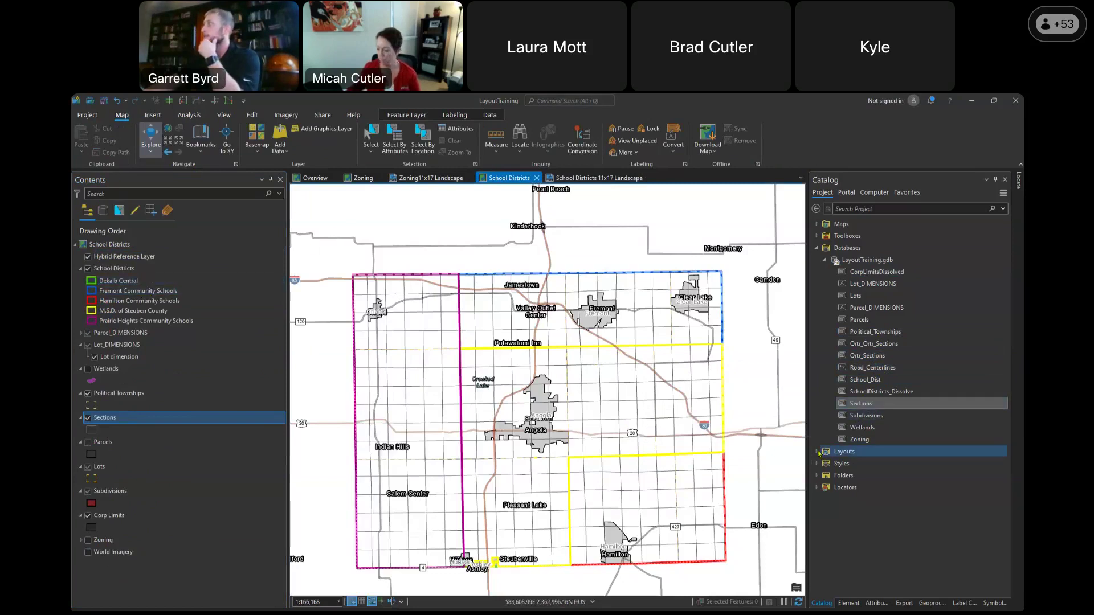
right_click(855, 427)
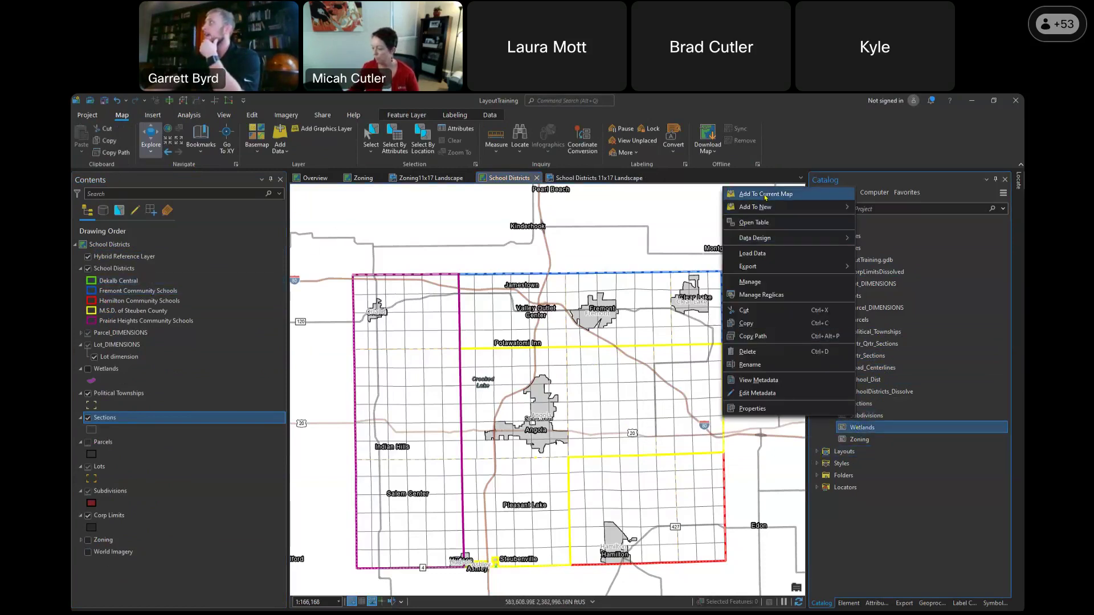
click(746, 195)
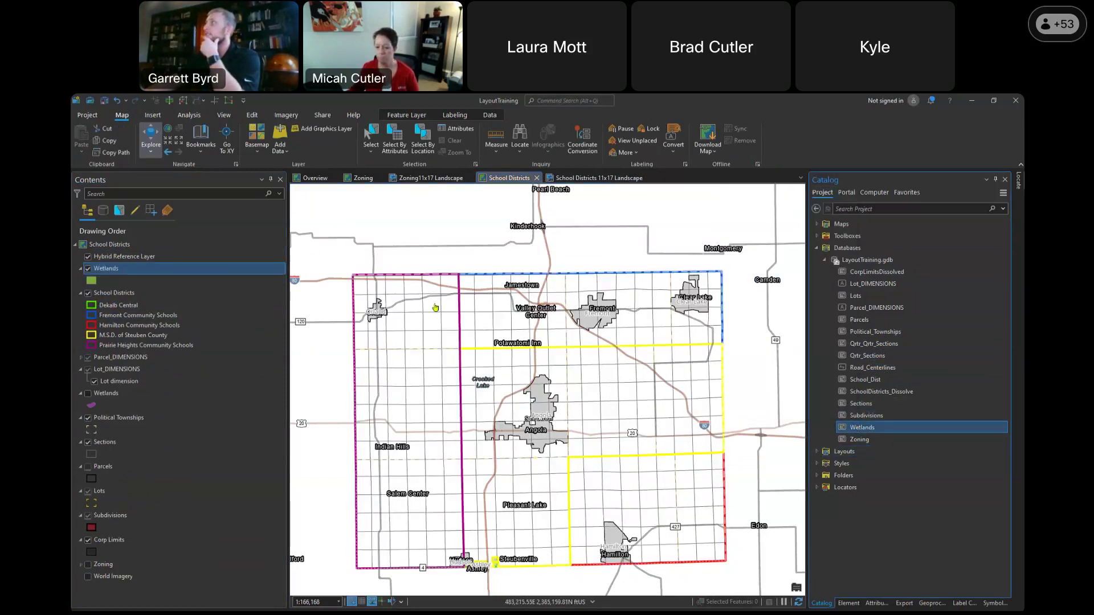
In the symbology of the newly added Wetlands layer, change the legend patch shape to the curved, rounded blob
right_click(103, 271)
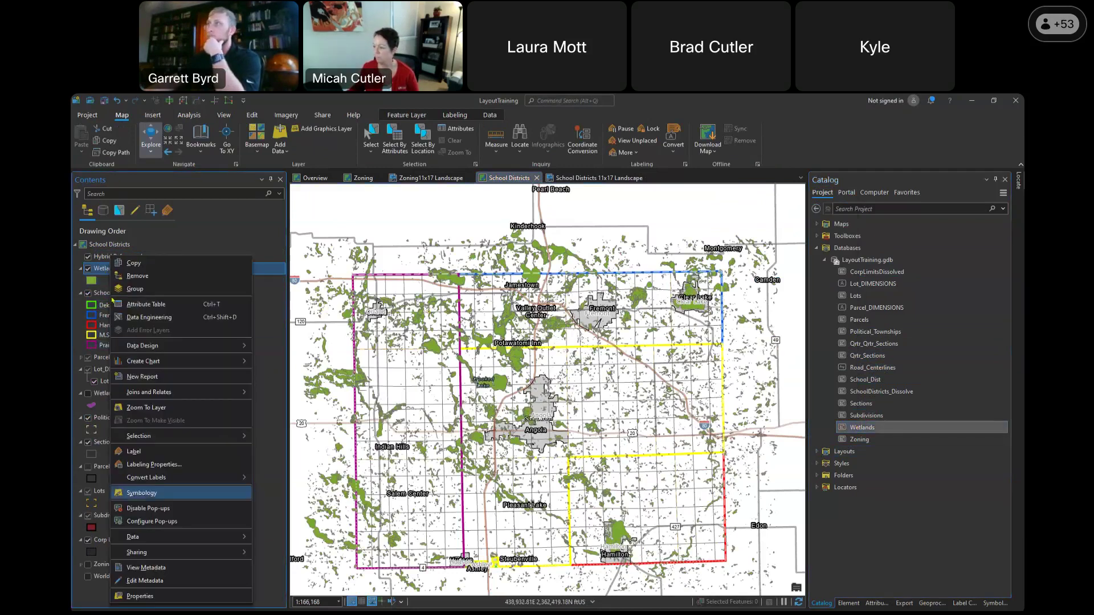
click(142, 492)
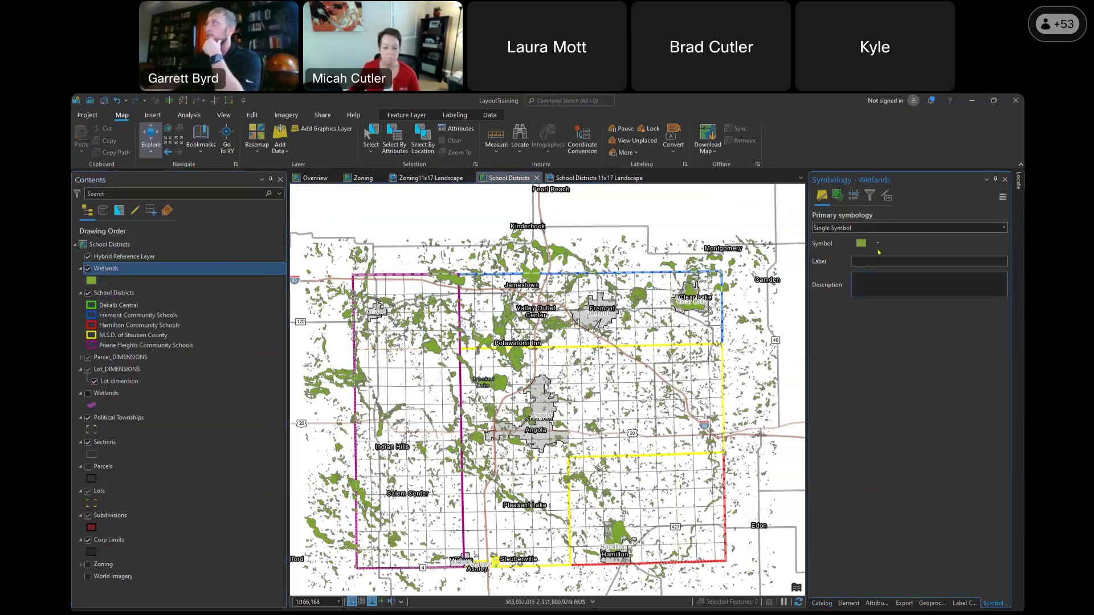
click(879, 244)
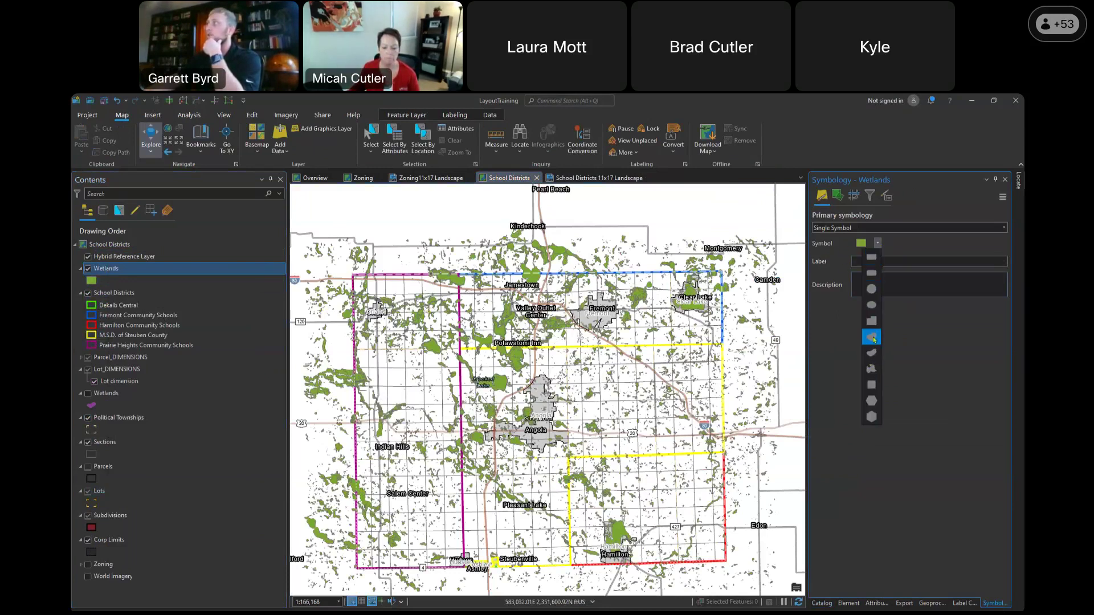
click(873, 353)
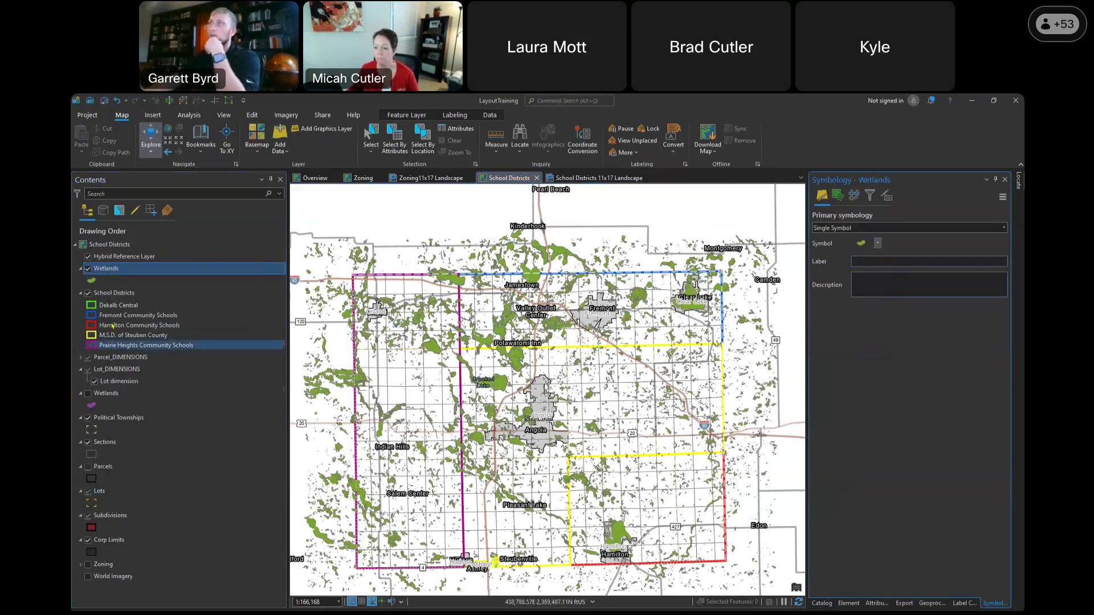
Change the legend patch shape of the Corp Limits layer to the irregular, angular polygon
click(108, 540)
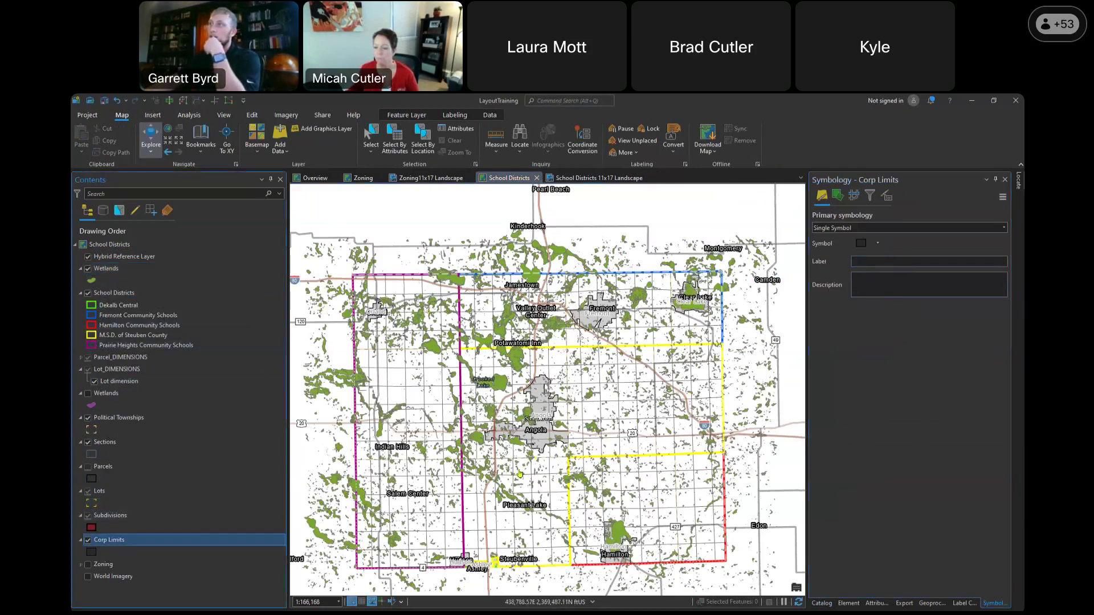
click(878, 244)
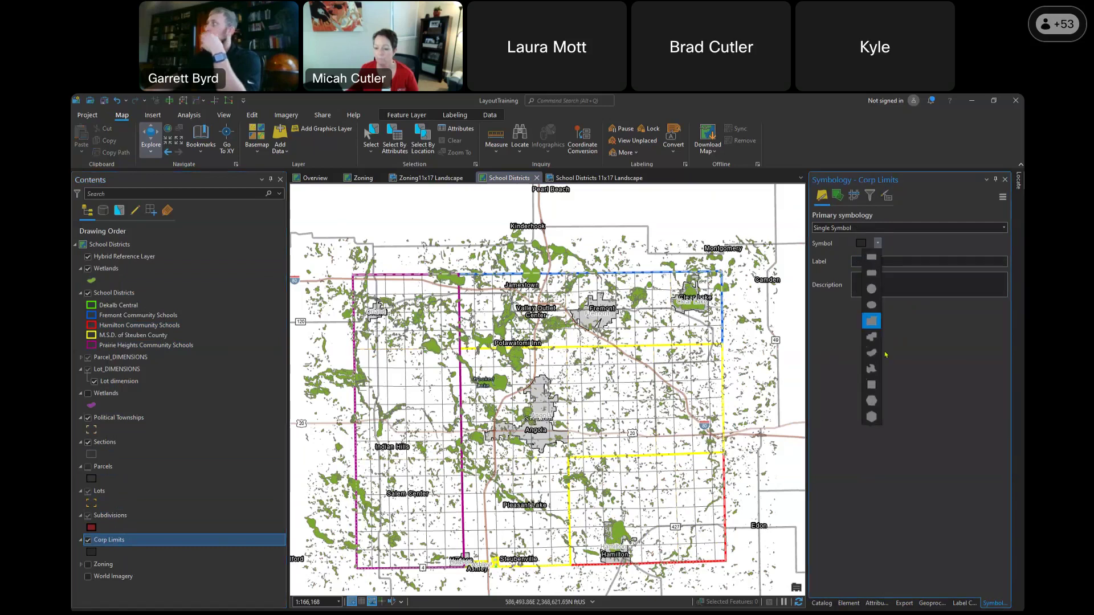
click(870, 330)
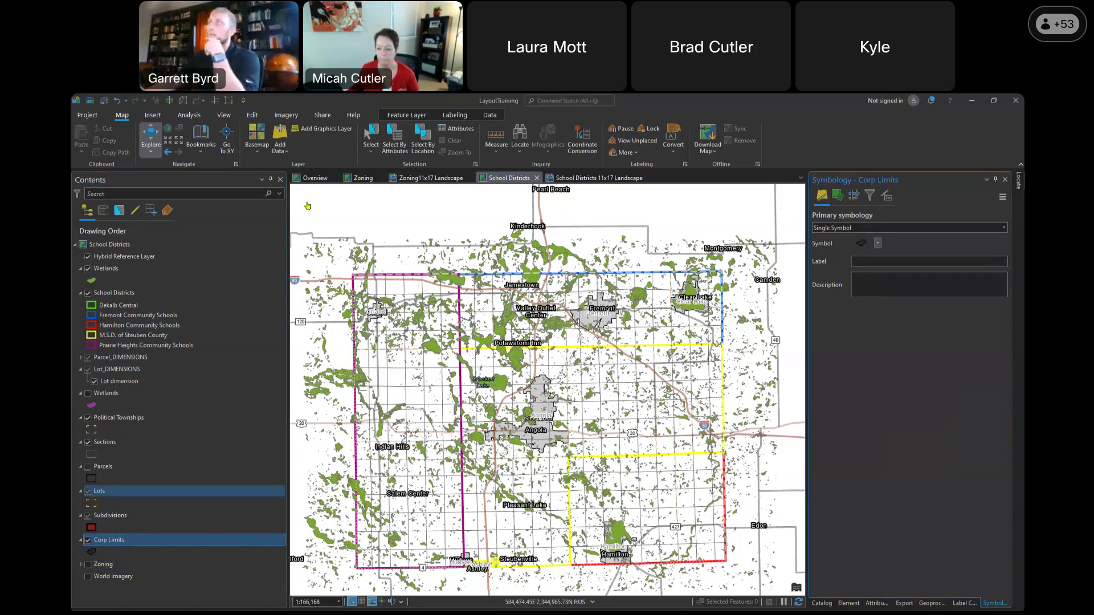
Return to the School Districts 11x17 Landscape layout and examine the Wetlands and Corp Limits patches in both legends
click(590, 179)
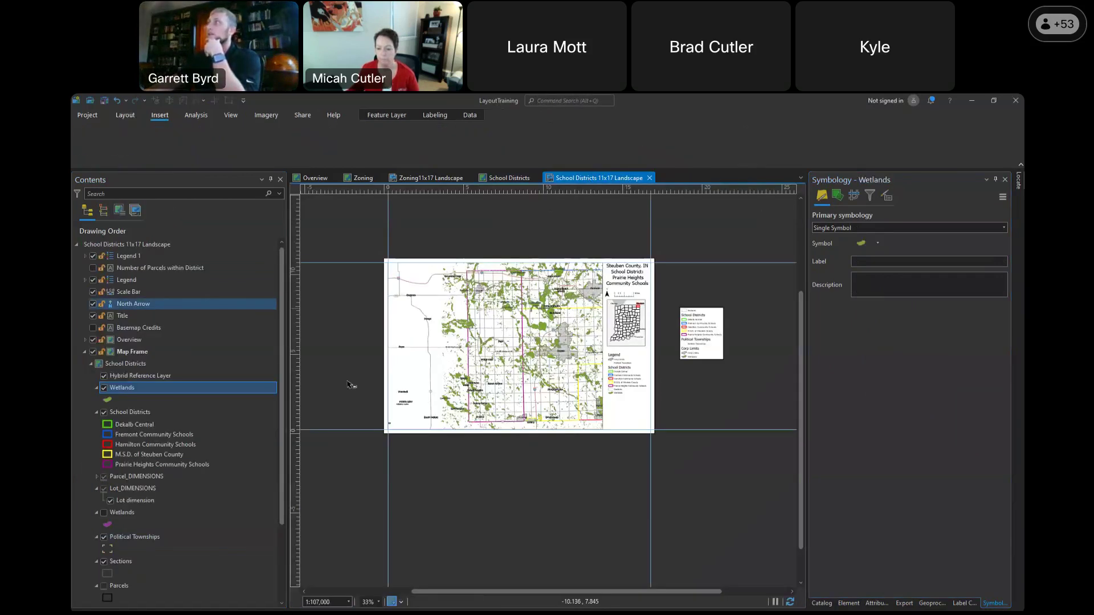
scroll(715, 364, up, 3)
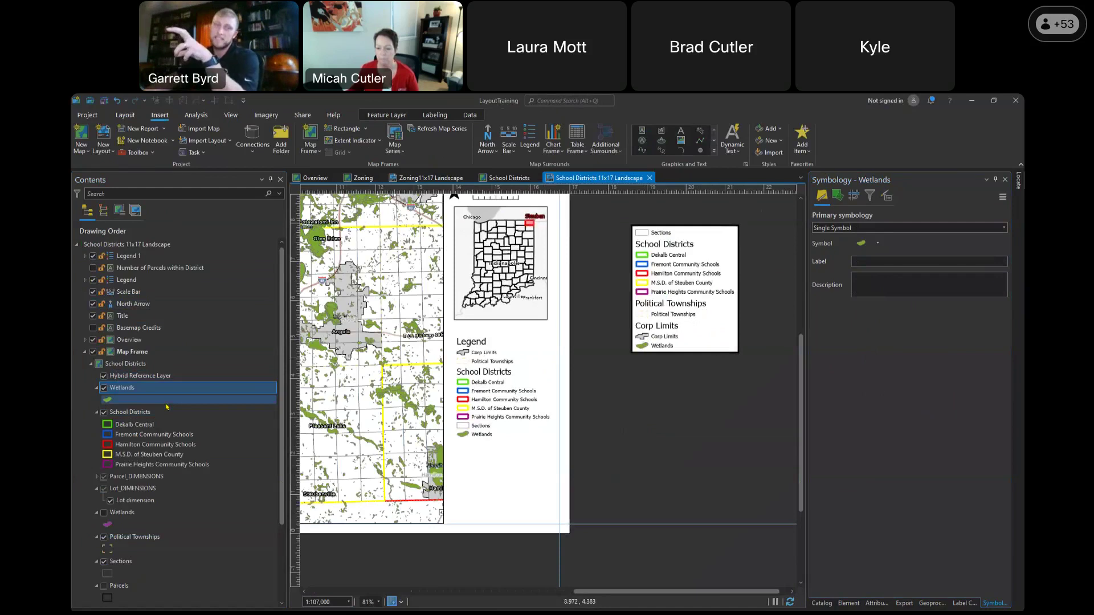
right_click(121, 389)
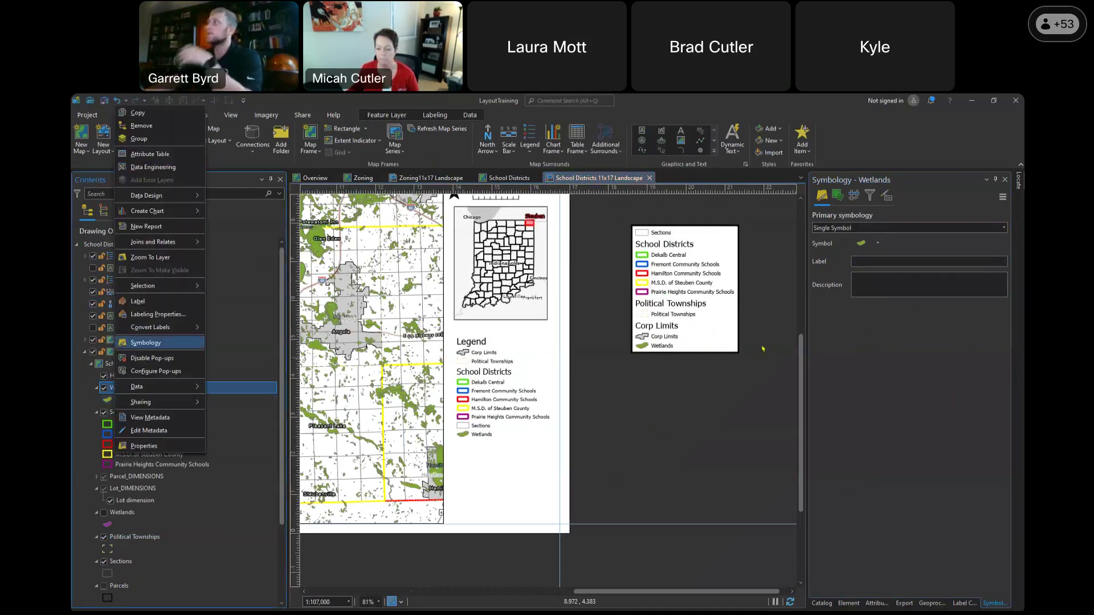
click(719, 405)
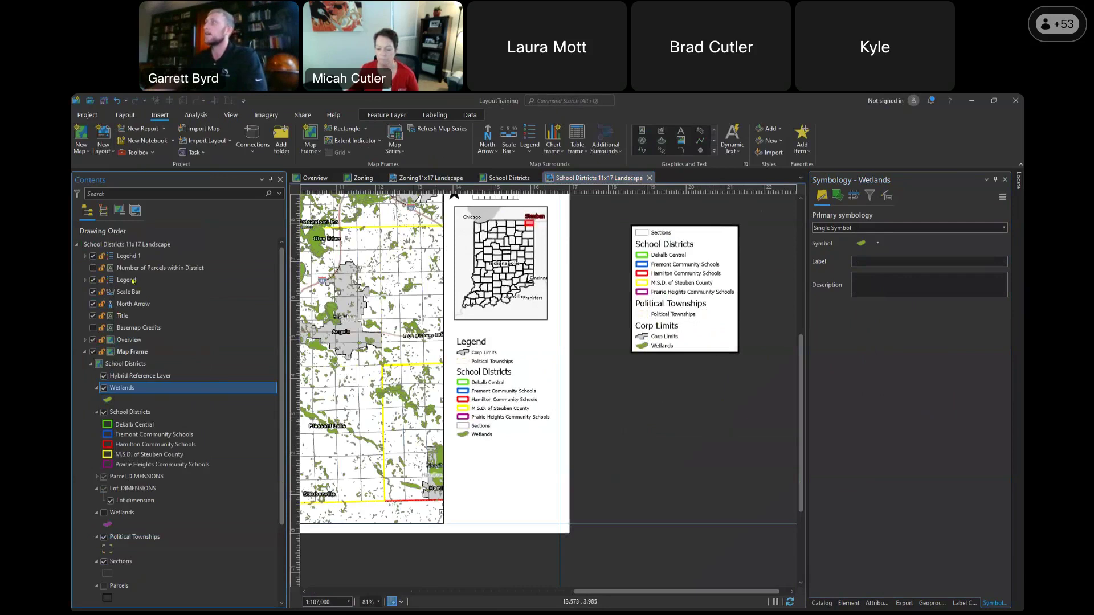
Hide Legend 1 and turn off the newly added Wetlands layer in the School Districts 11x17 Landscape layout
click(85, 351)
click(93, 256)
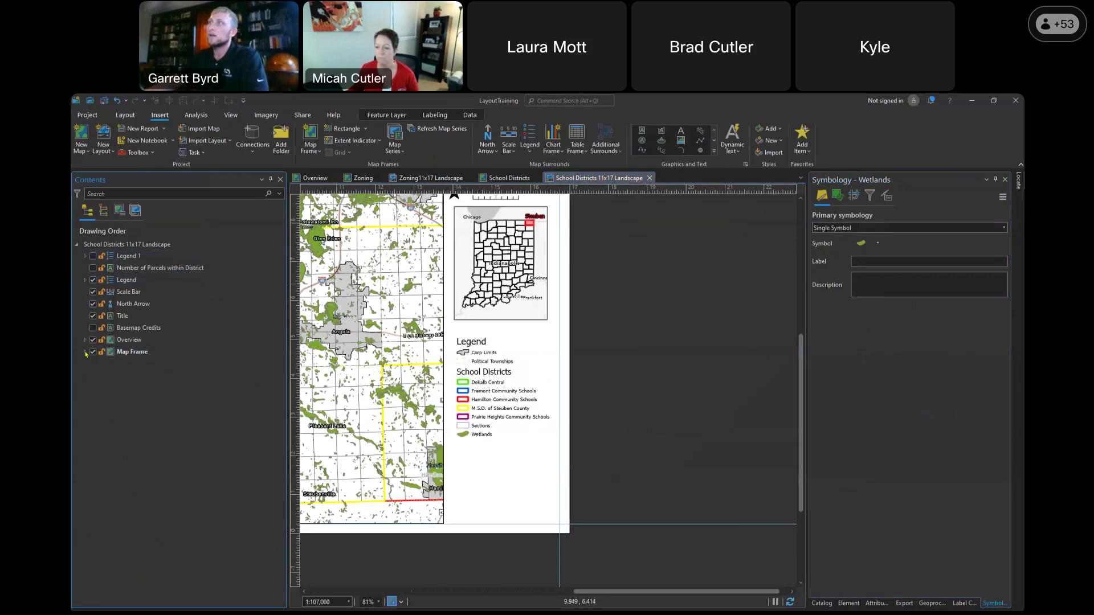
click(85, 352)
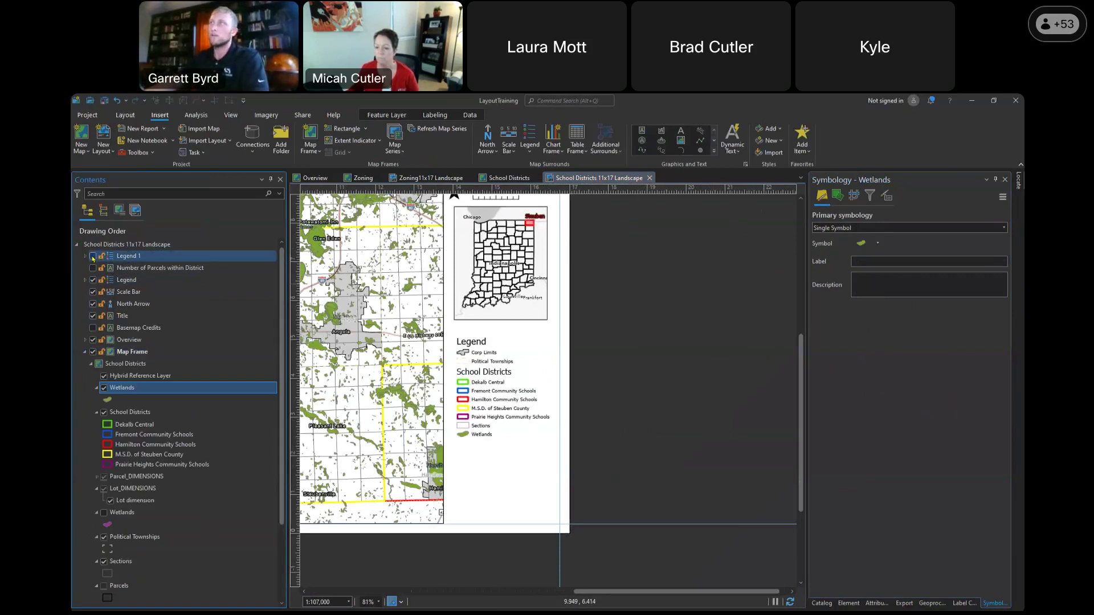
click(103, 388)
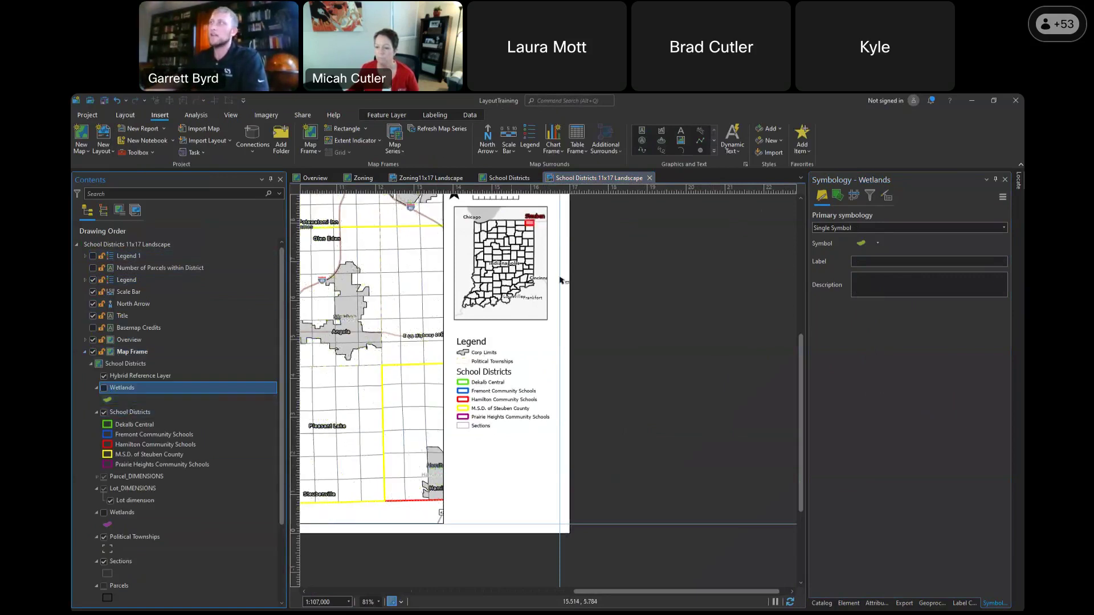
scroll(659, 313, down, 2)
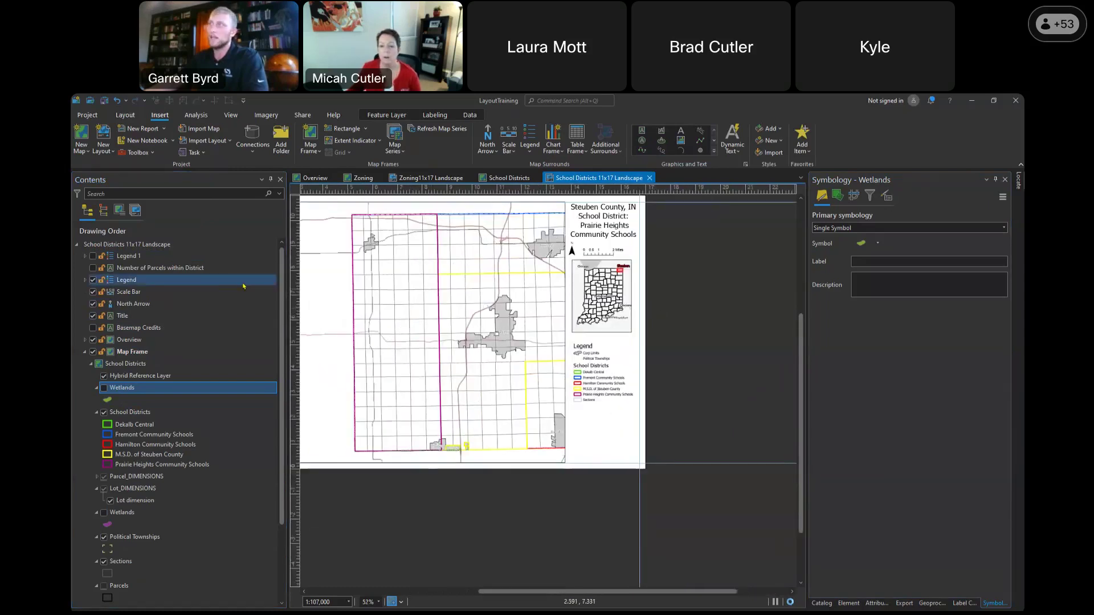
Make Legend 1 visible and select the Corp Limits through Parcel dimension items of Legend
click(93, 256)
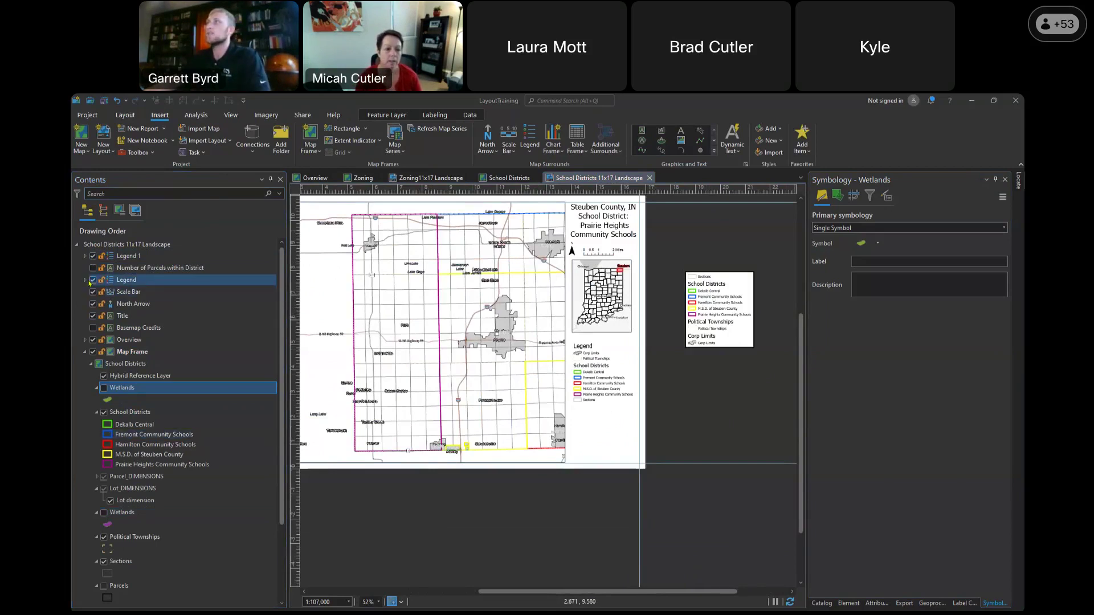
click(85, 279)
click(127, 280)
click(131, 291)
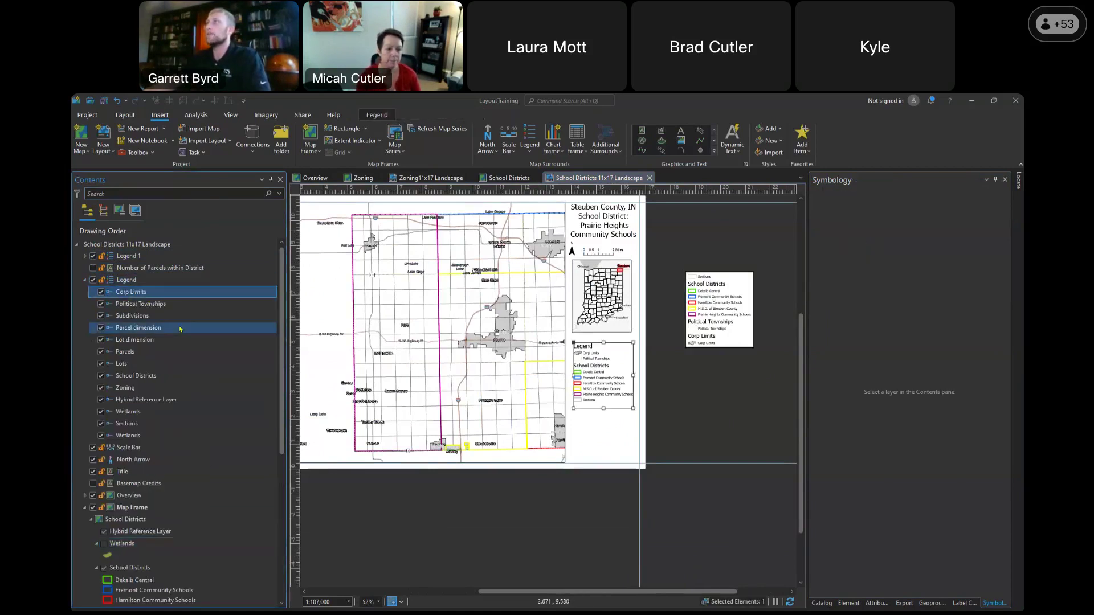
shift+click(147, 328)
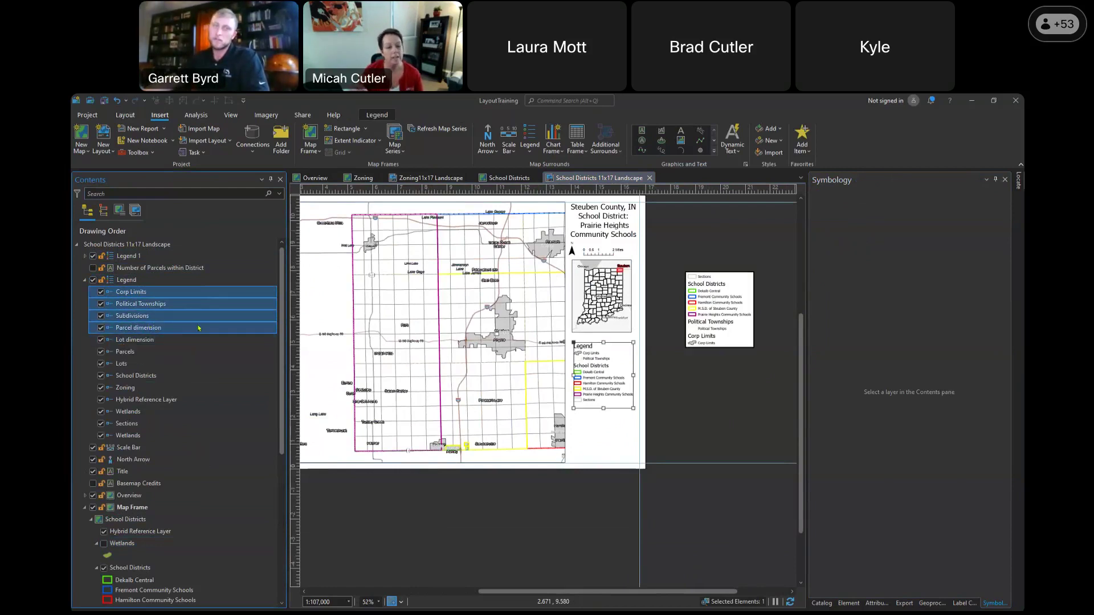
Open the properties of all items in Legend and examine the available legend item types
right_click(126, 281)
click(126, 282)
double_click(124, 283)
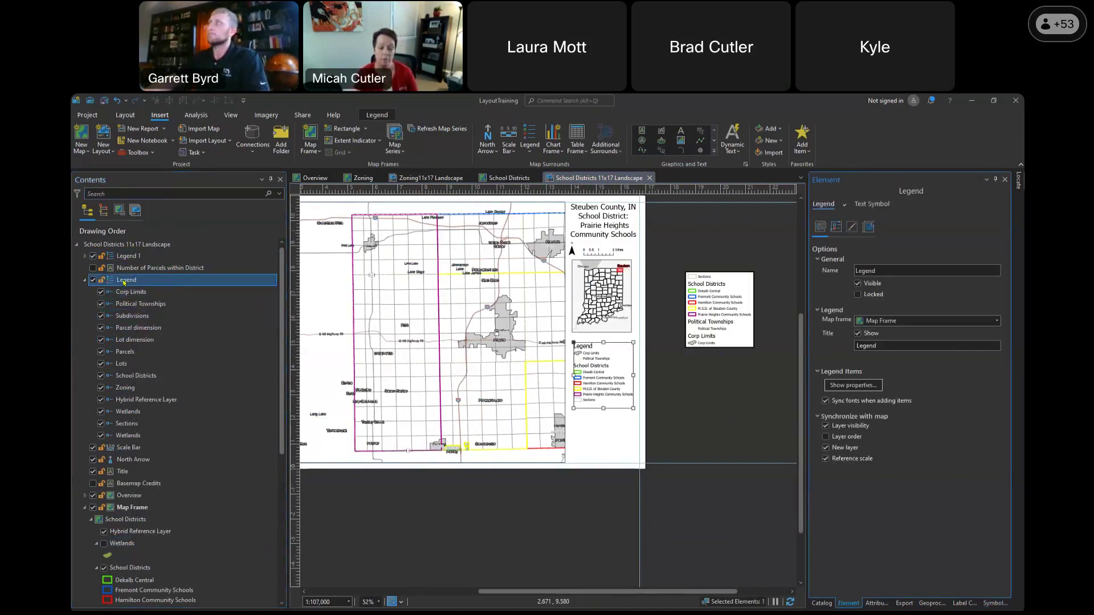
click(860, 386)
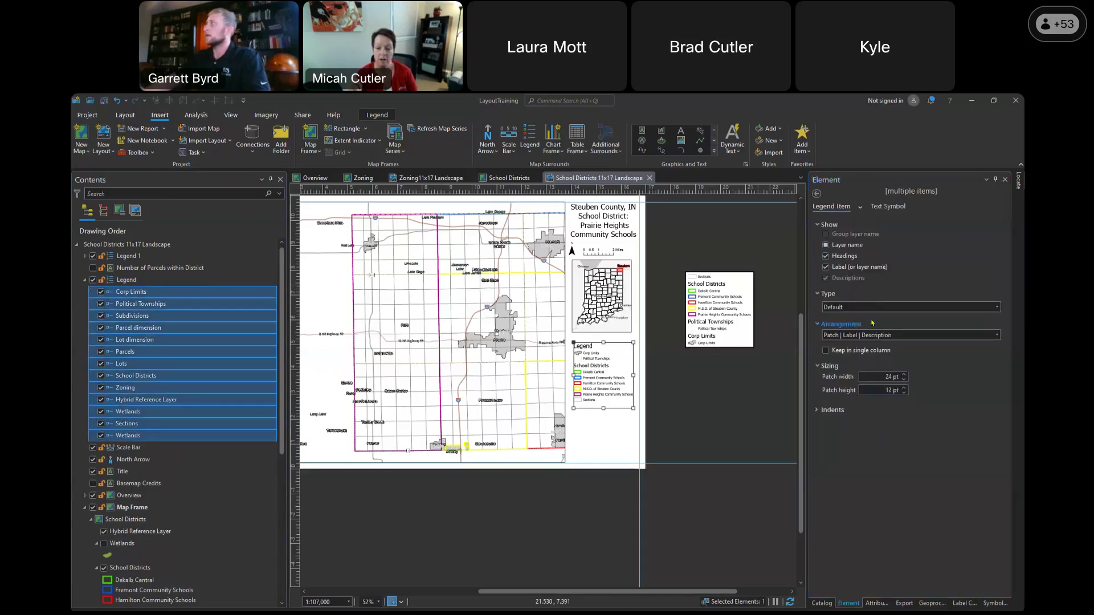
click(863, 308)
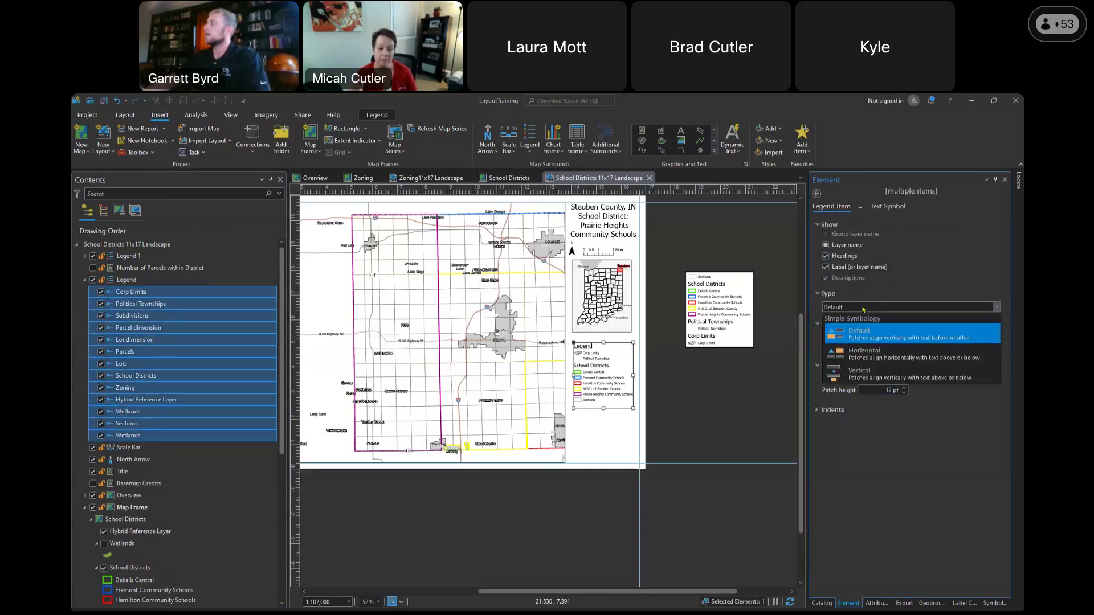
click(863, 308)
Turn Keep in single column on and back off for the Corp Limits through Parcel dimension items of Legend
click(144, 295)
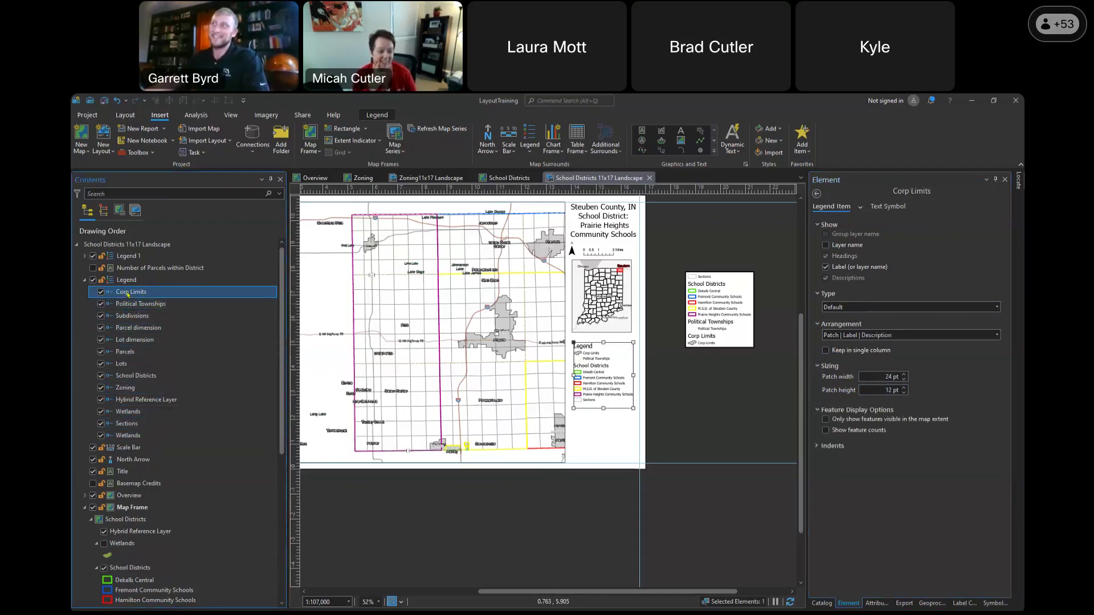
shift+click(141, 340)
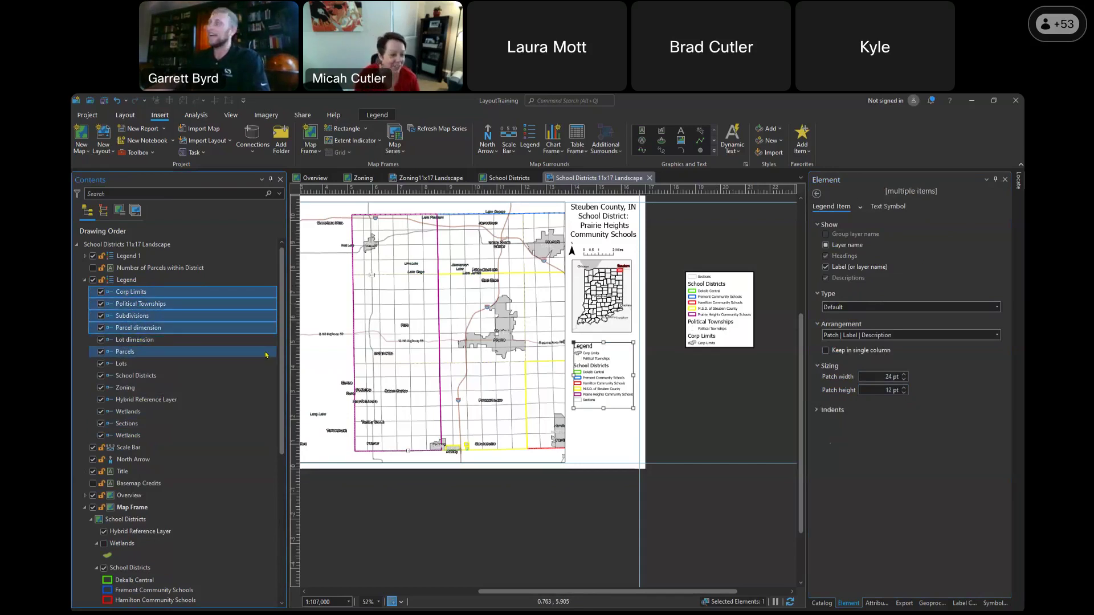
click(142, 291)
click(147, 304)
key(Up)
key(shift+Down)
key(shift+Down)
key(shift+Down)
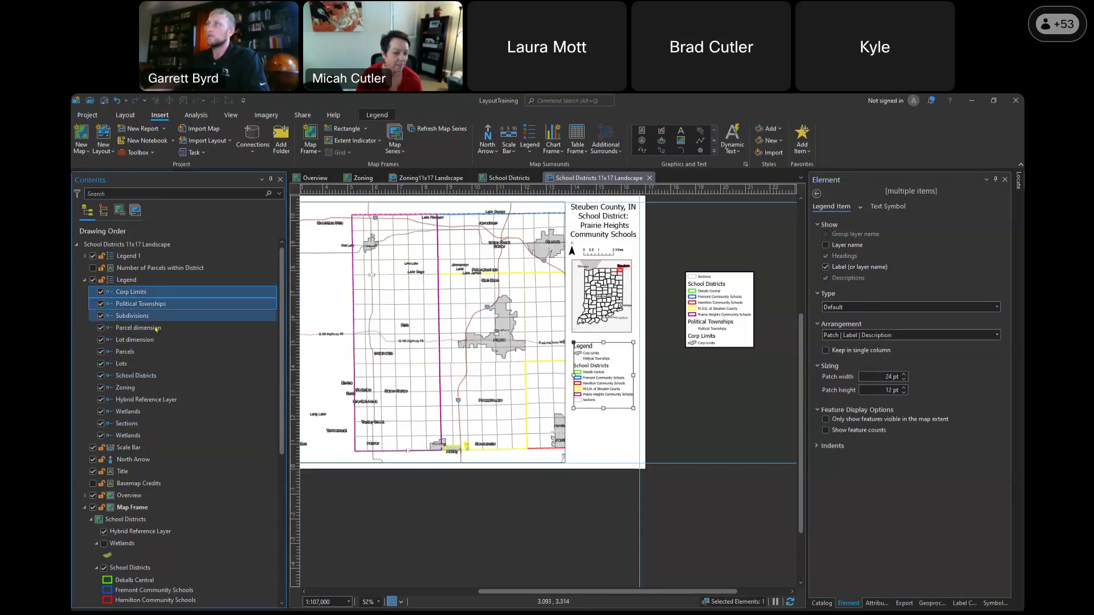
click(825, 351)
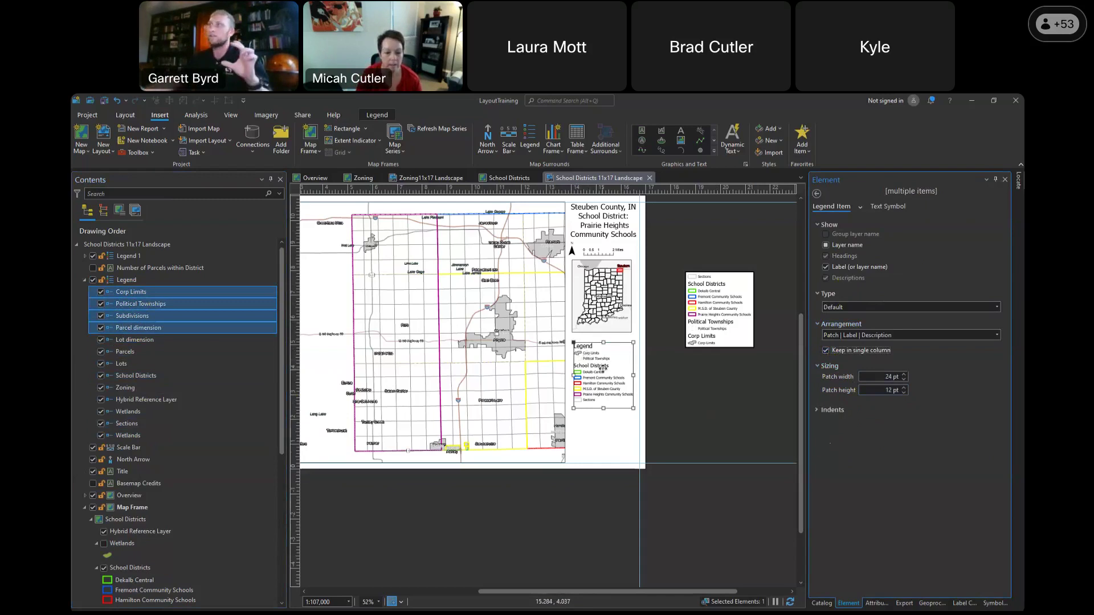
click(826, 350)
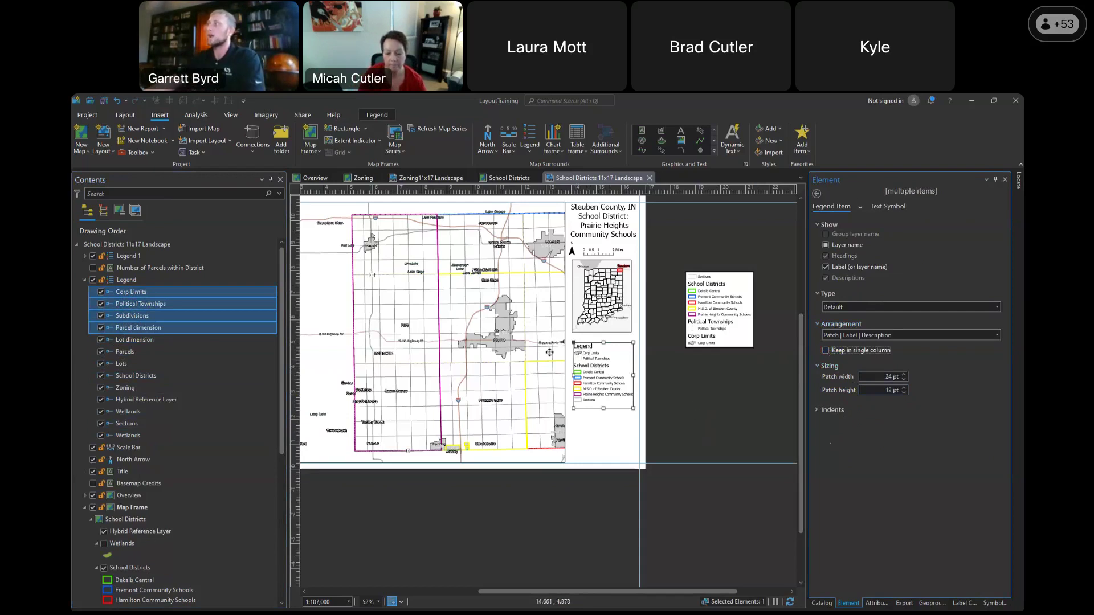
Copy Legend and paste the duplicate into the School Districts 11x17 Landscape layout
click(85, 280)
click(85, 279)
right_click(113, 280)
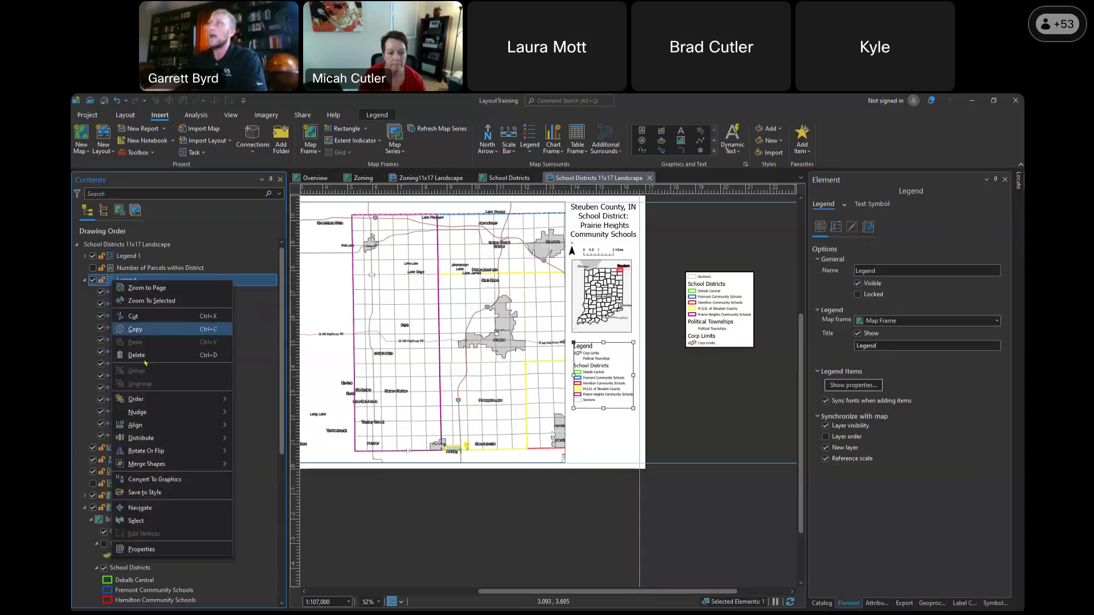
key(Escape)
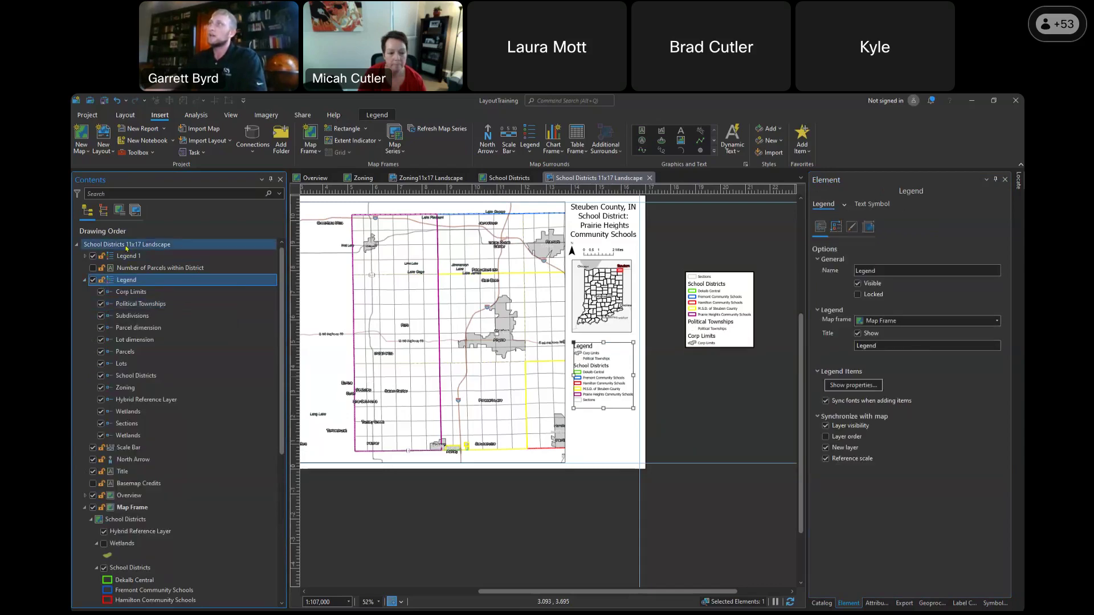
right_click(126, 249)
click(151, 280)
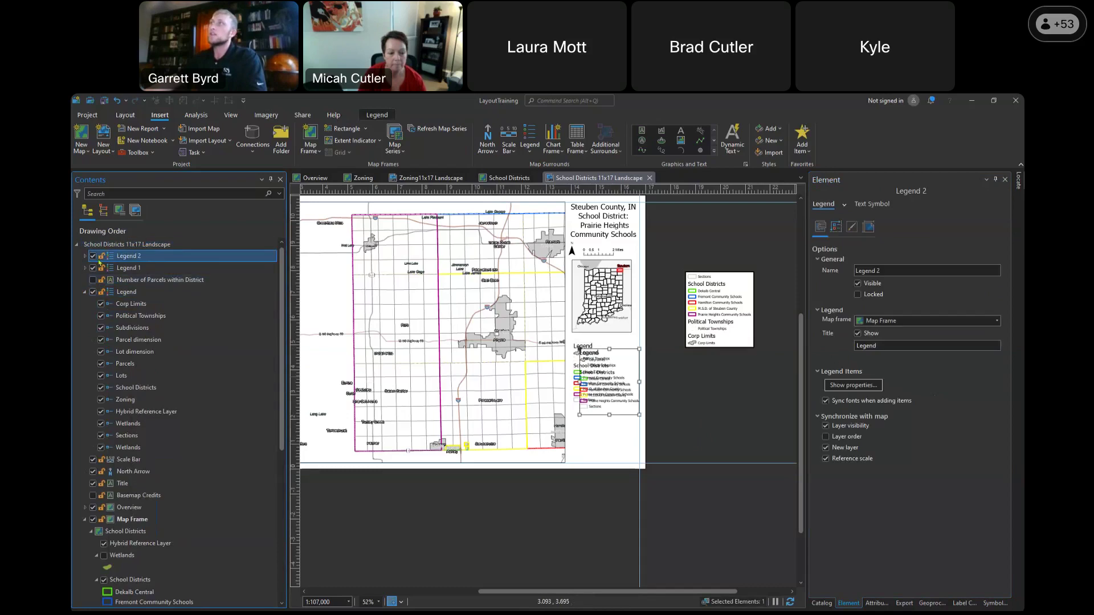
Hide Legend 1 and turn off the Corp Limits item in the pasted Legend 2
click(85, 256)
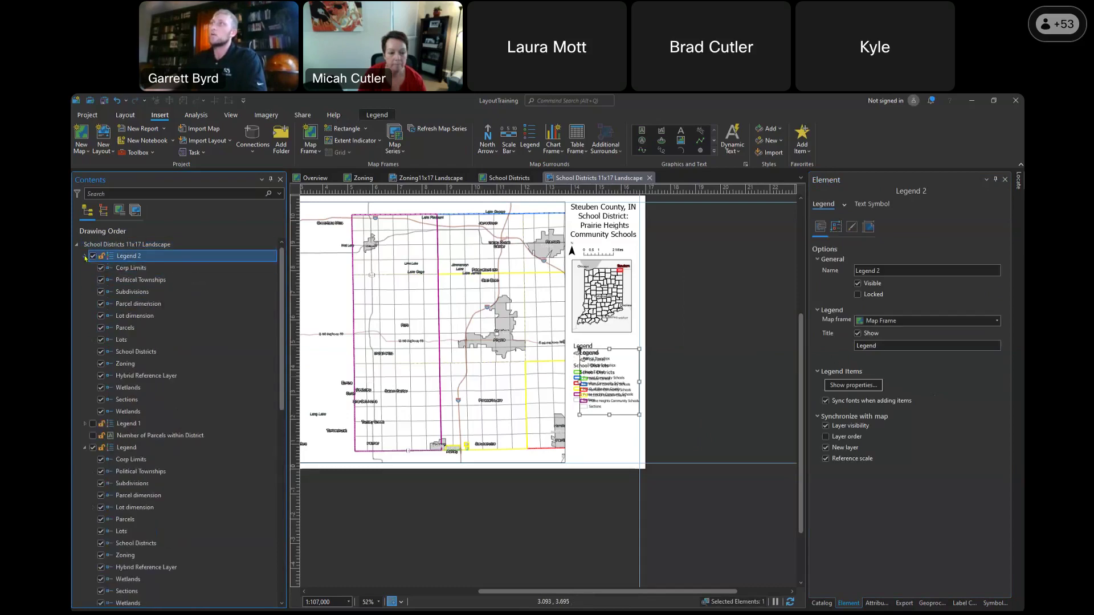
click(101, 268)
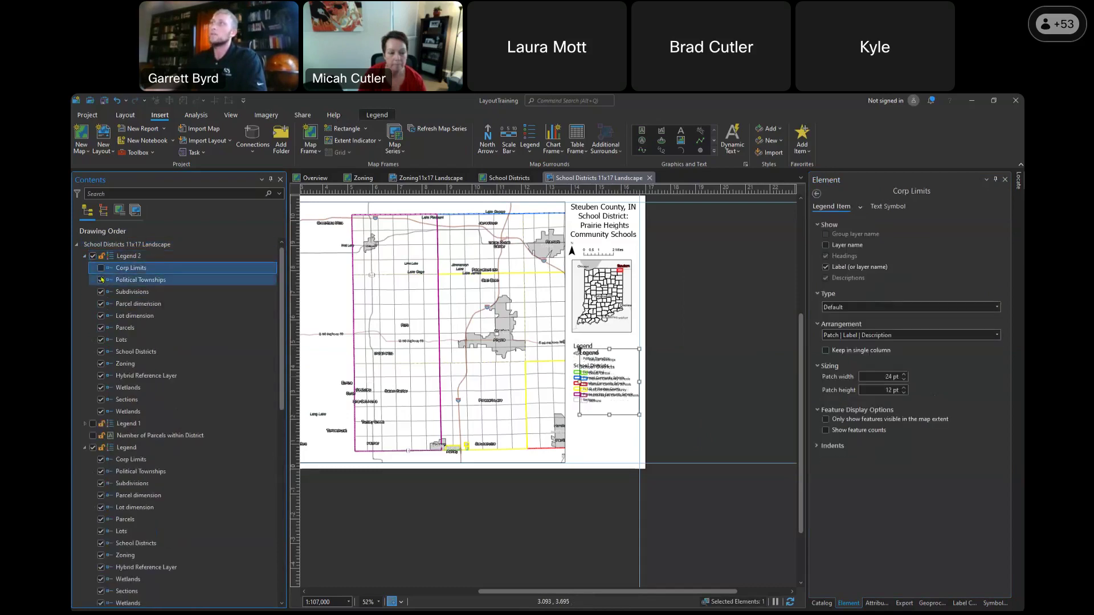
click(103, 280)
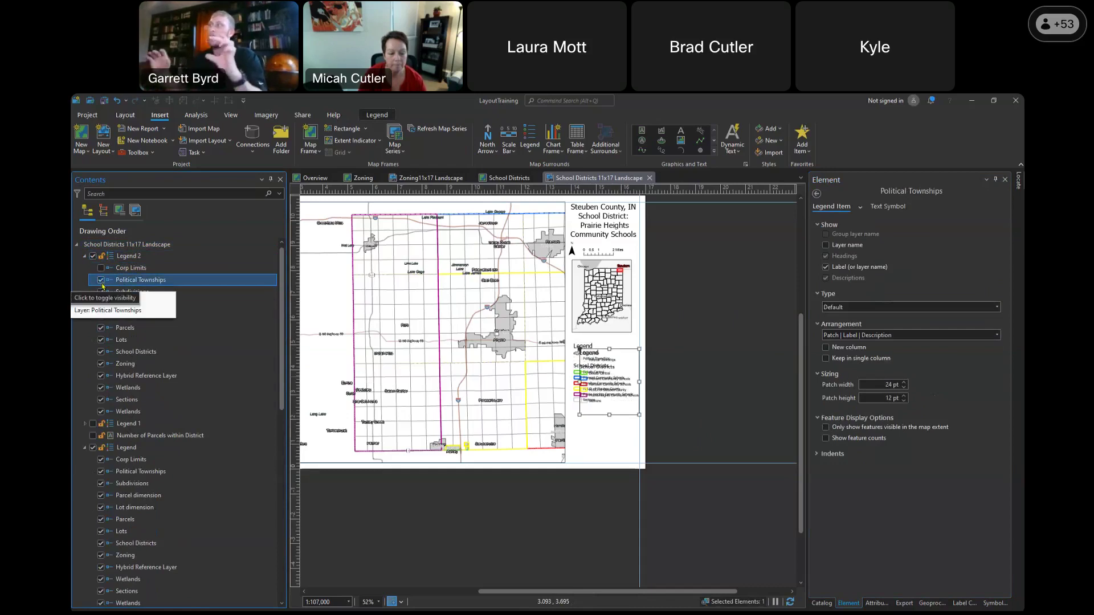
Move Legend 2 off the page, just beyond its right edge and beside the original legend
click(618, 387)
drag(621, 373, 650, 361)
drag(664, 371, 684, 378)
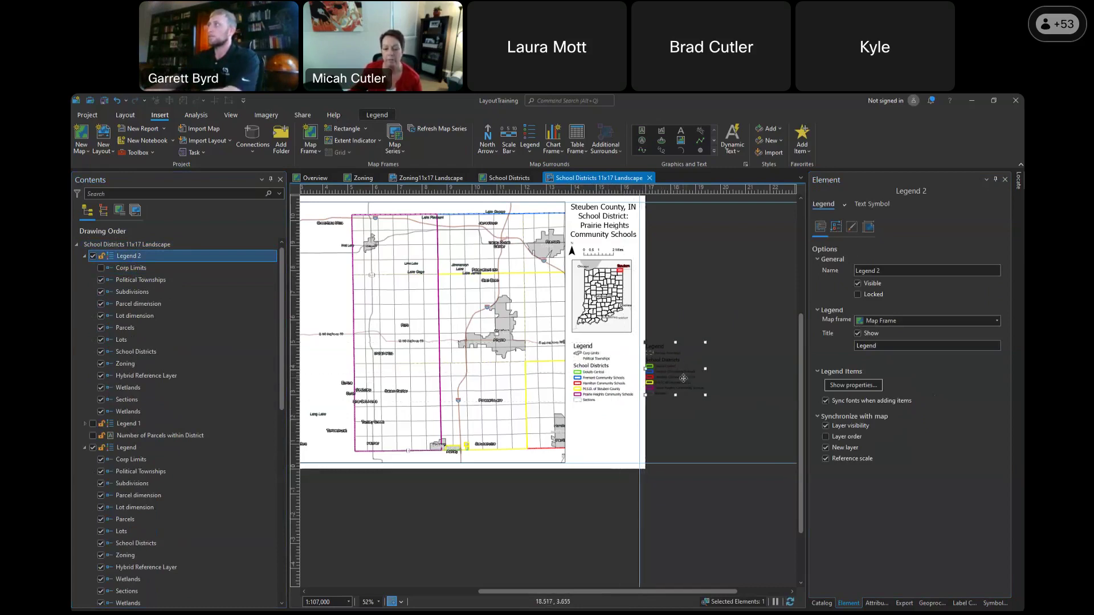
Open the properties of all Legend 2 items and examine the patch, label and description arrangement options
right_click(683, 378)
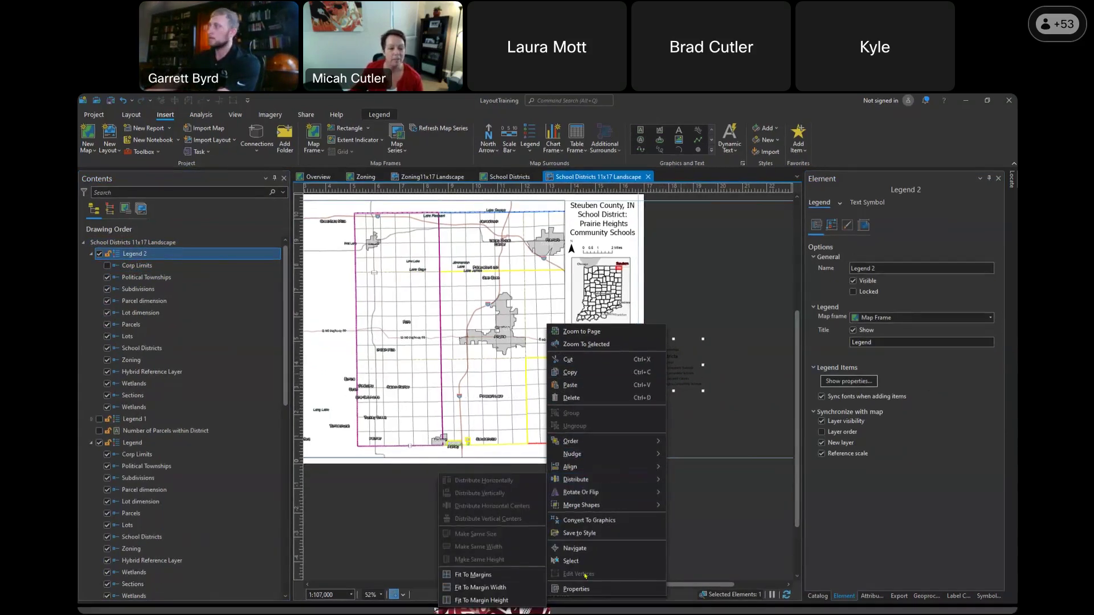
click(668, 372)
right_click(670, 376)
click(85, 256)
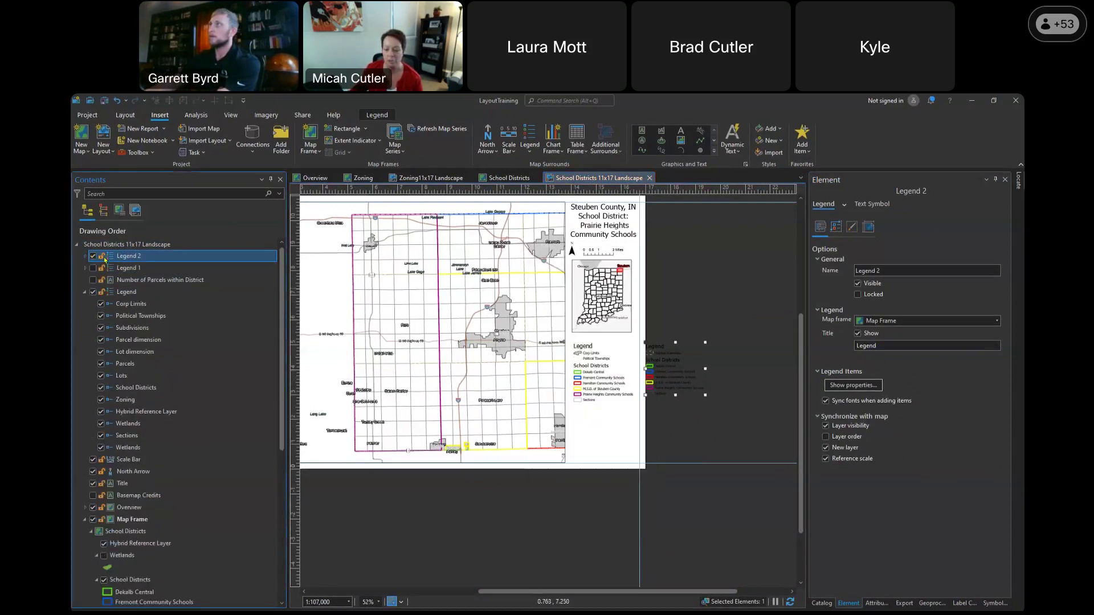
click(836, 388)
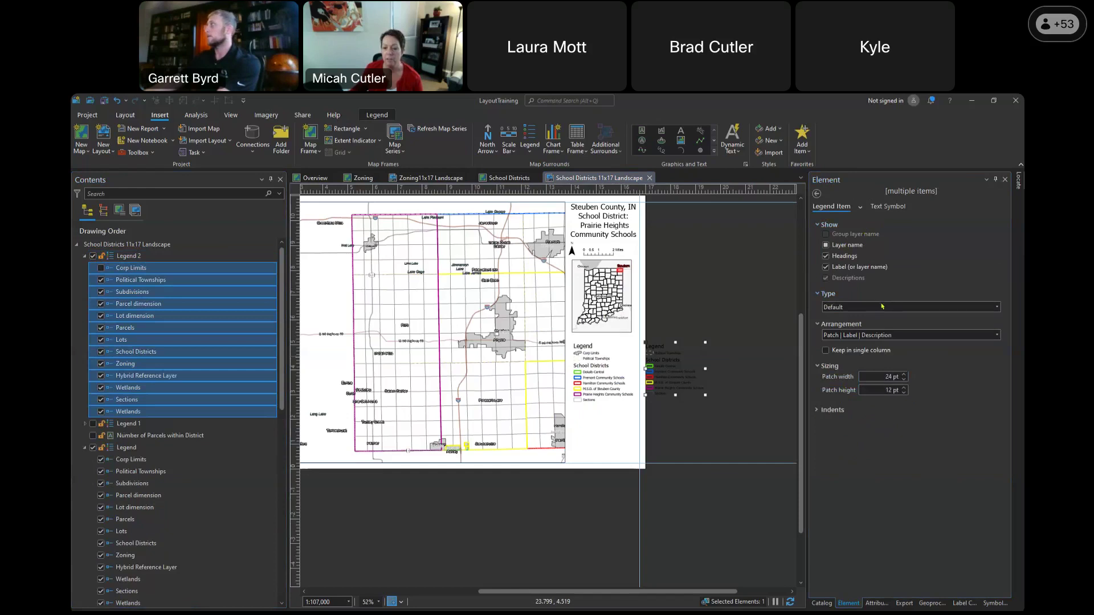
click(892, 338)
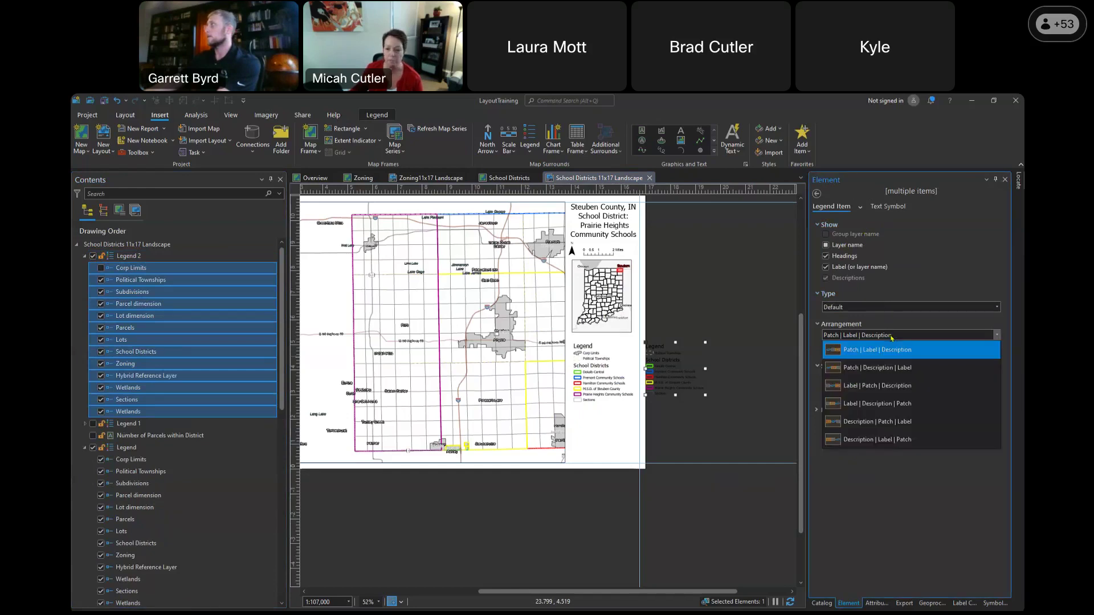
click(893, 338)
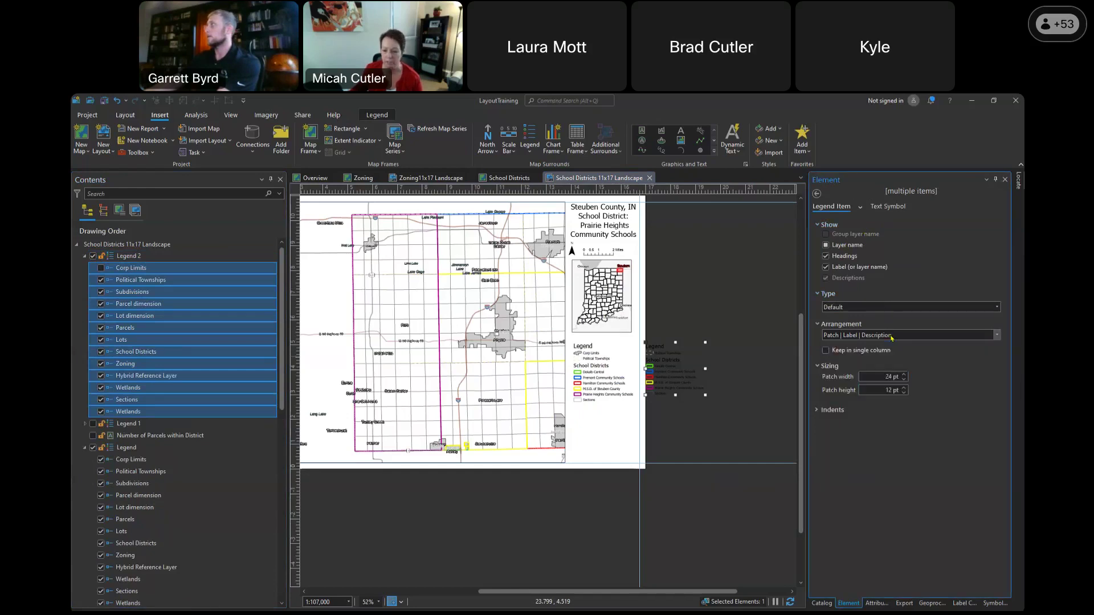
click(128, 256)
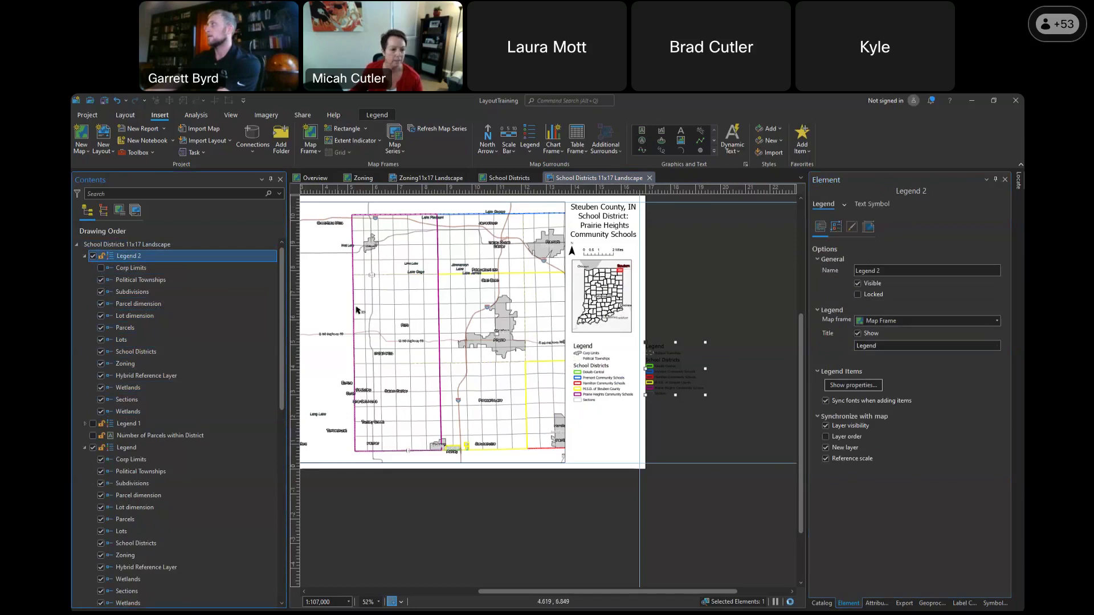
Set the fitting strategy of Legend 2 to Manual columns with 3 columns
click(835, 227)
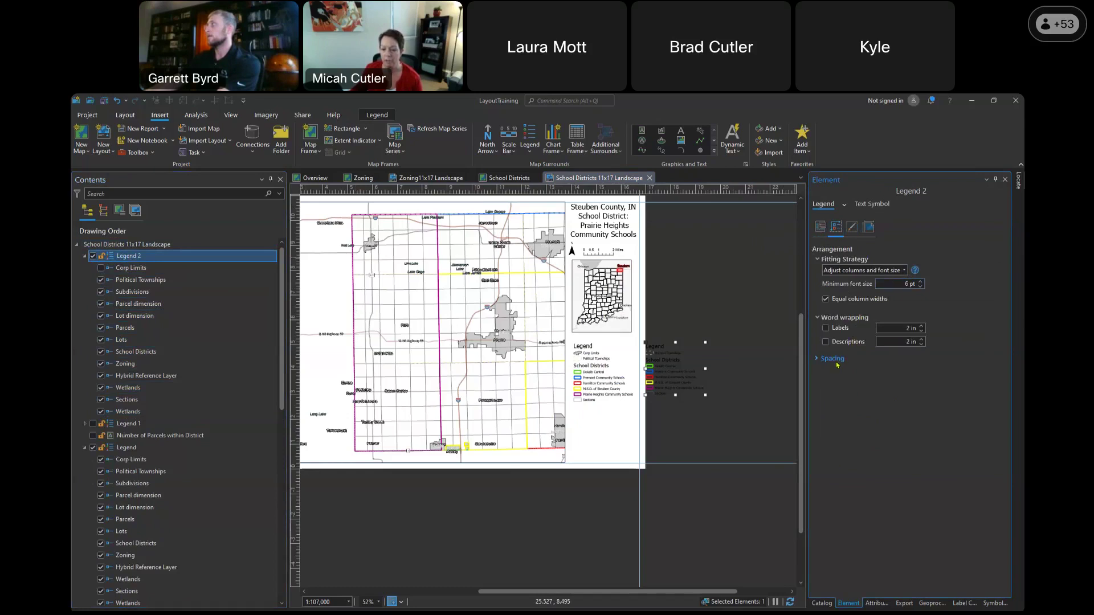
click(833, 359)
click(860, 271)
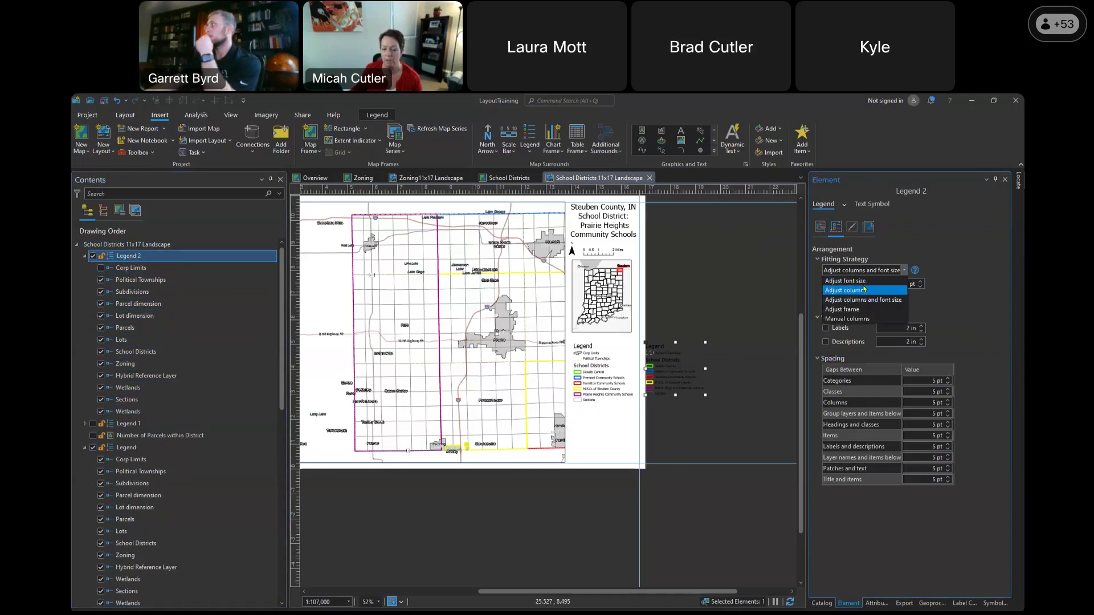
click(855, 319)
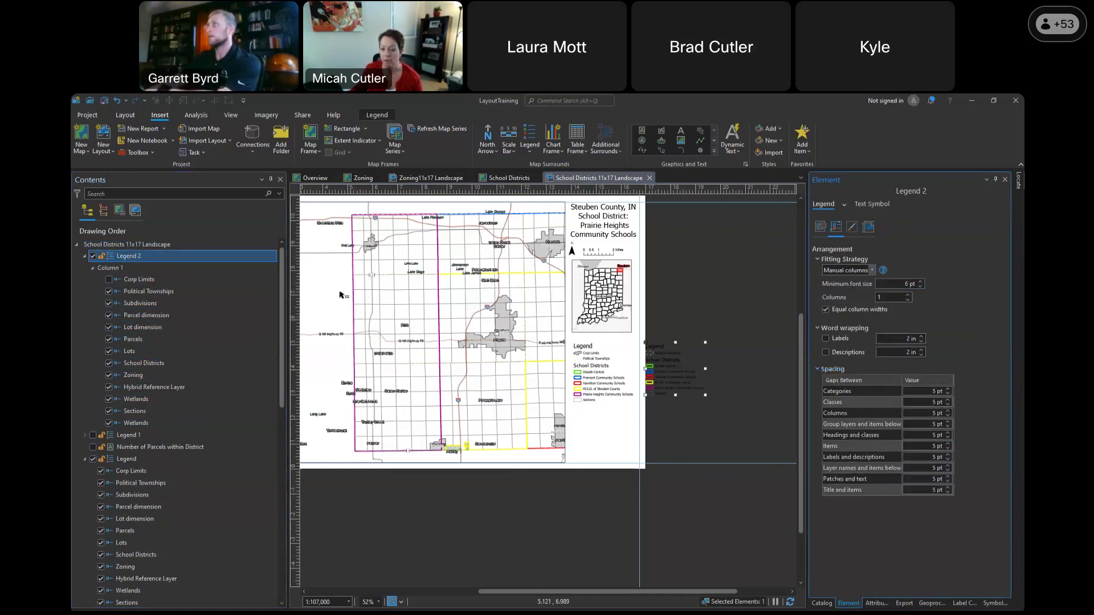
click(139, 279)
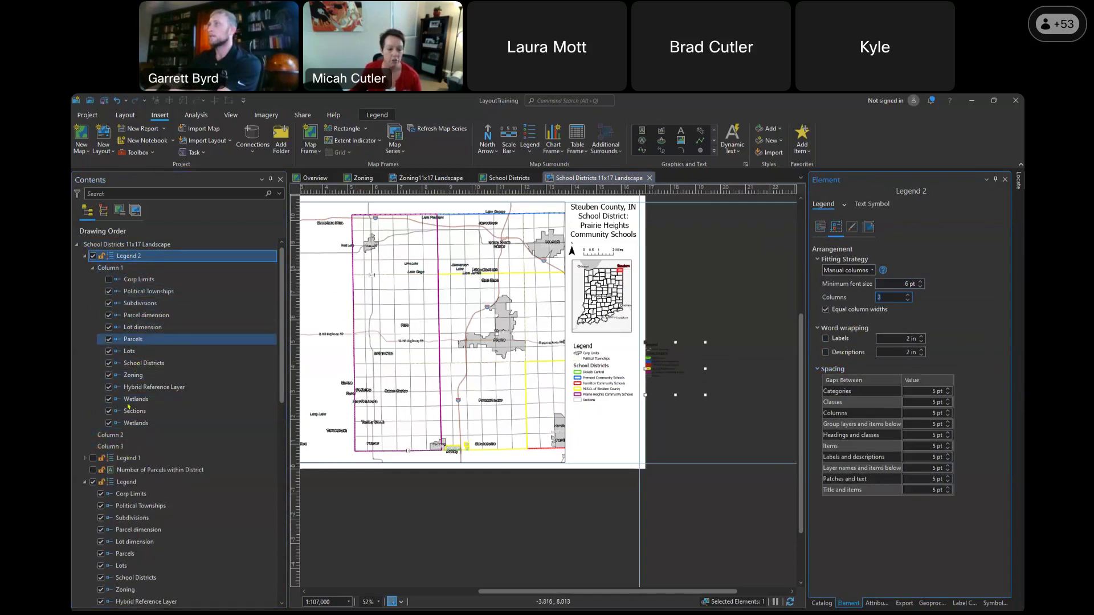
Move the Parcels, Lot dimension and School Districts items into Column 2 of Legend 2 and shift the legend slightly down
drag(128, 407, 118, 436)
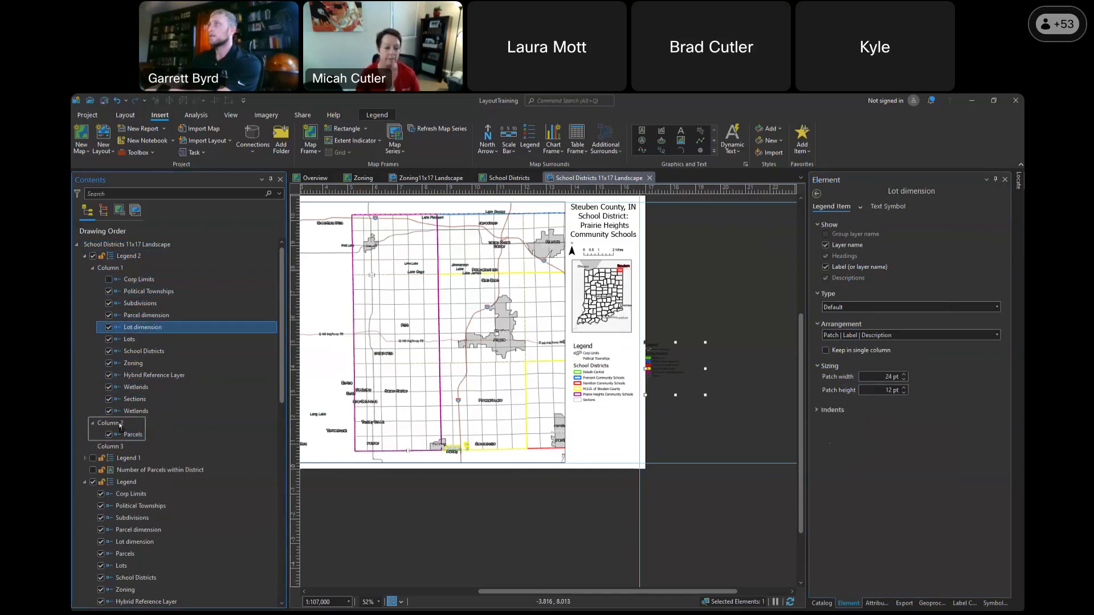
drag(143, 327, 132, 418)
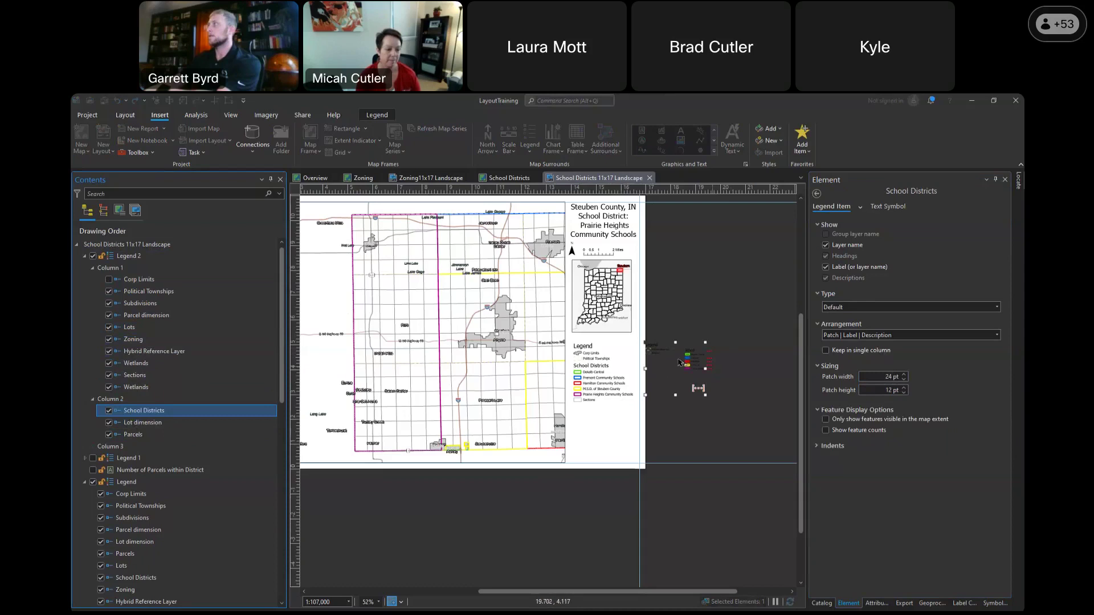
drag(664, 358, 663, 377)
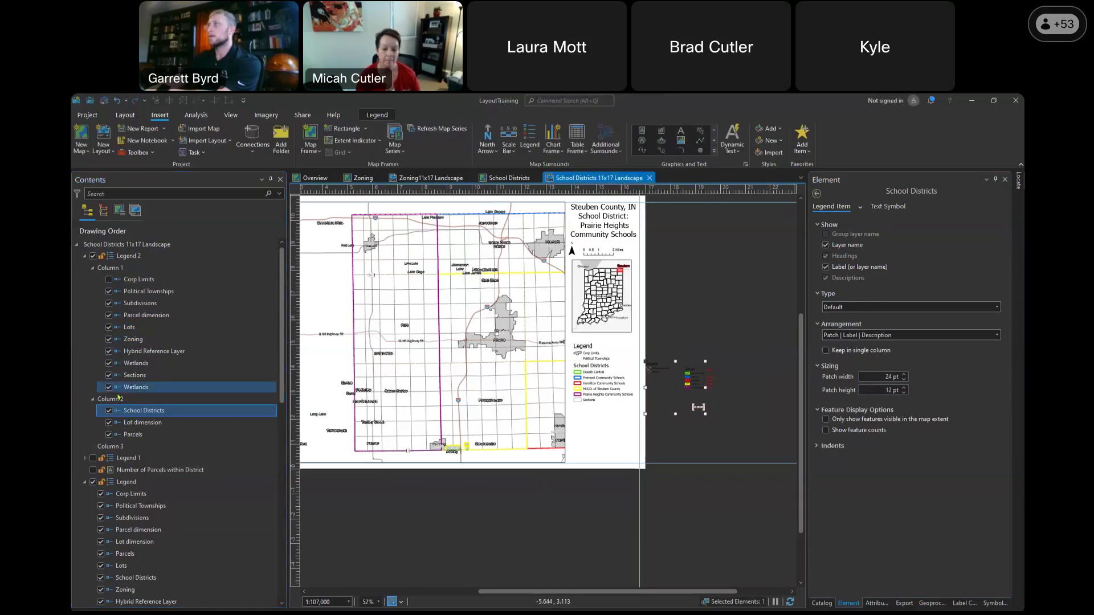
Widen the frame of Legend 2 by extending its right edge
scroll(678, 371, up, 3)
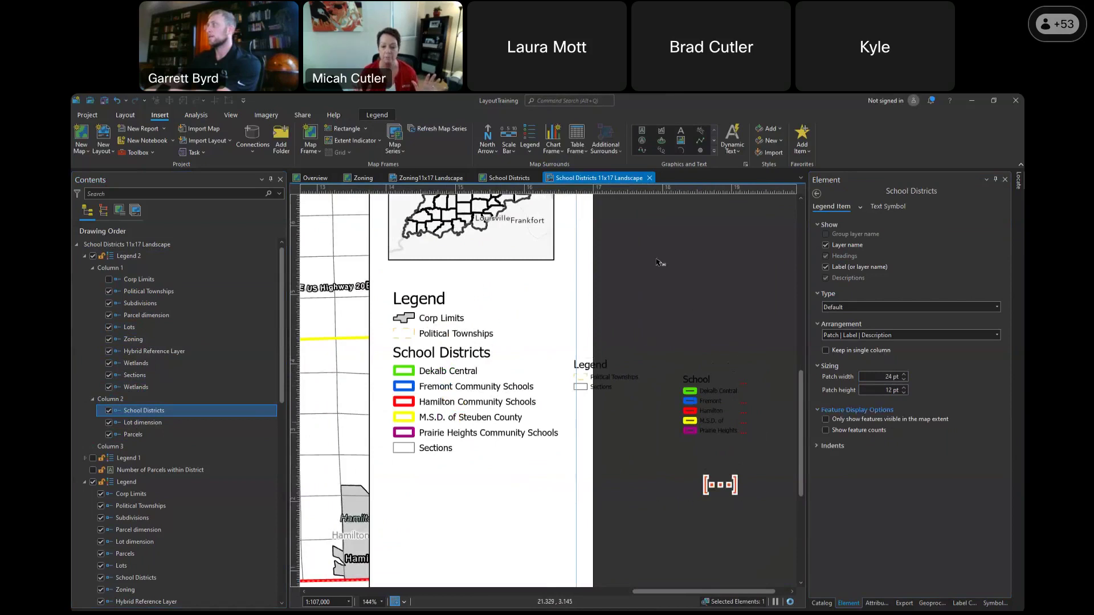
scroll(698, 296, down, 2)
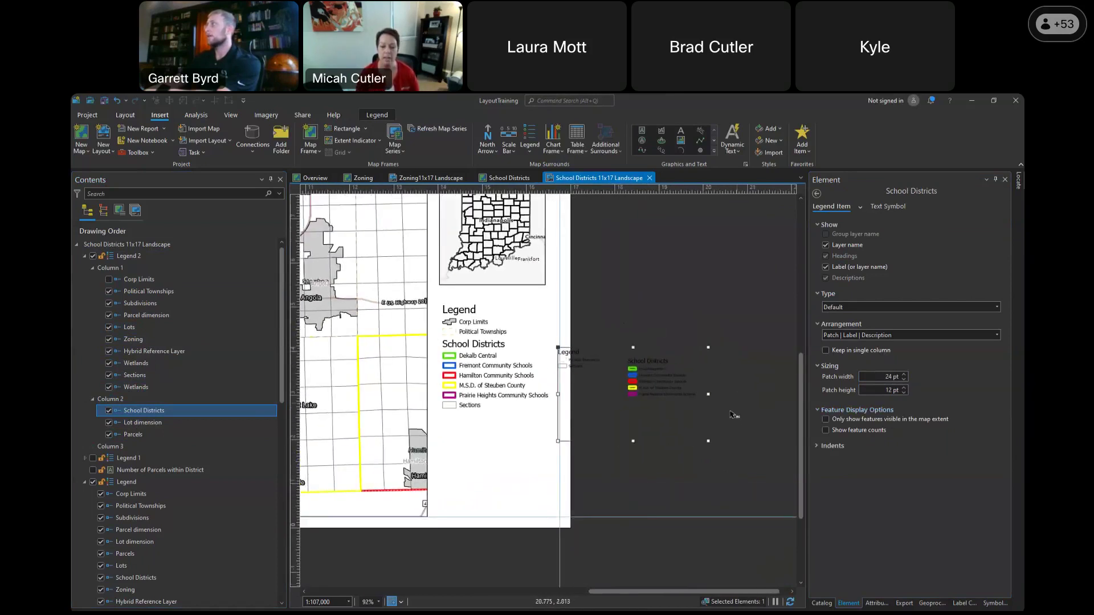
drag(717, 395, 730, 396)
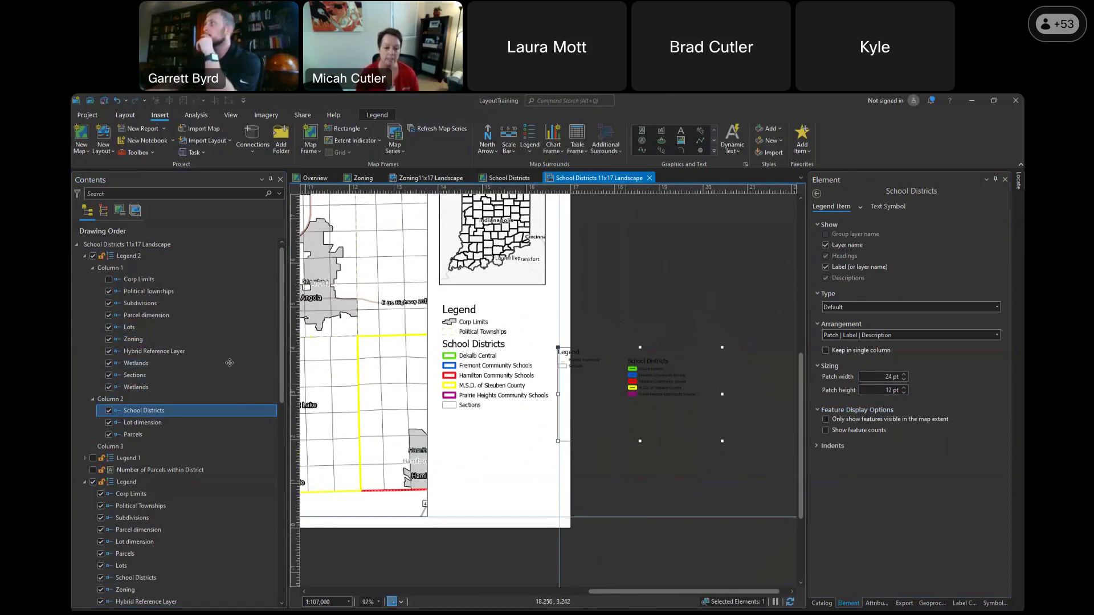
Center the title of Legend 2 horizontally and apply the text formatting
click(222, 256)
click(842, 206)
click(845, 205)
click(809, 255)
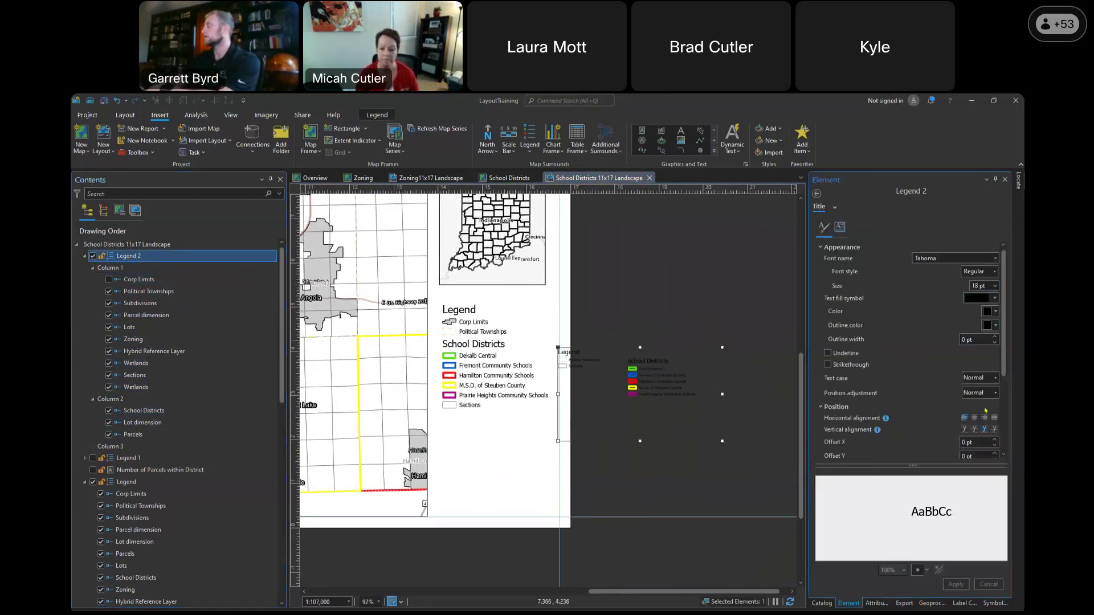
click(975, 418)
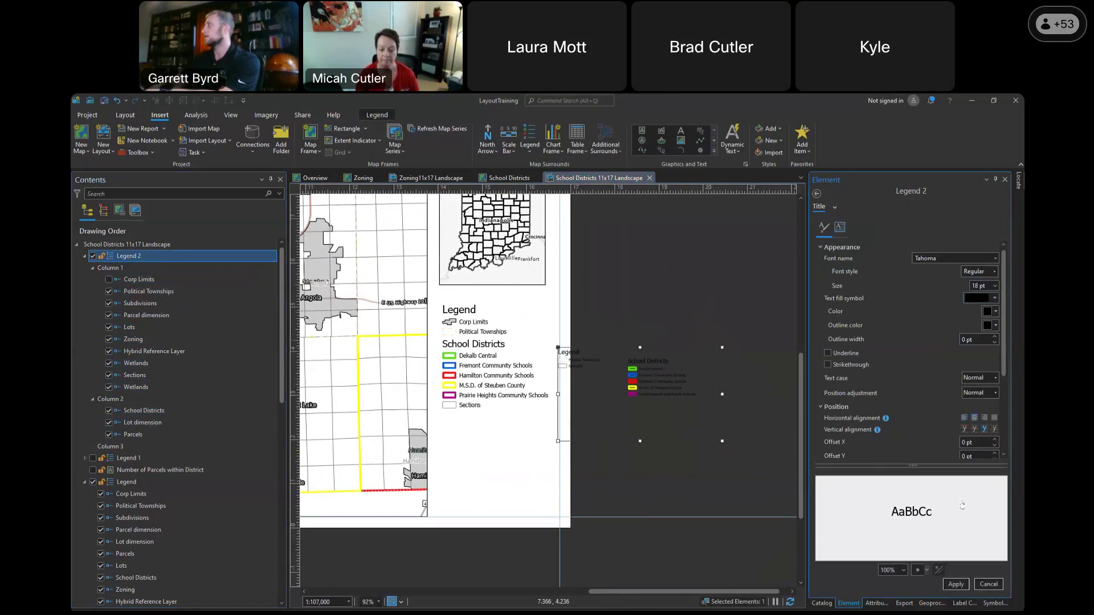
click(956, 584)
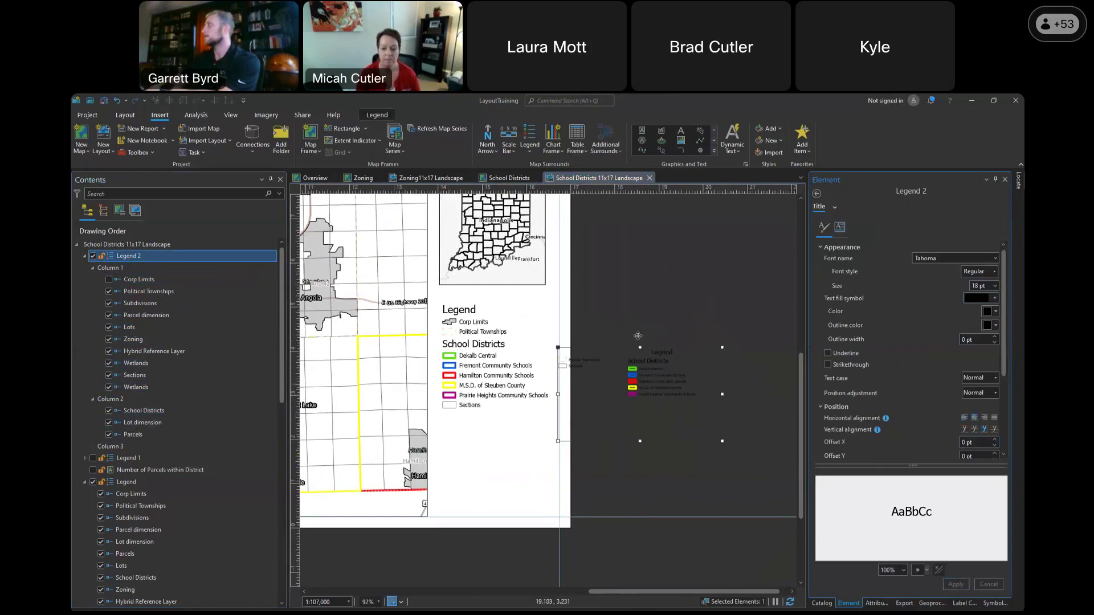
Reposition Legend 2 off the right edge of the layout page and reduce the height of its frame
drag(638, 336, 611, 286)
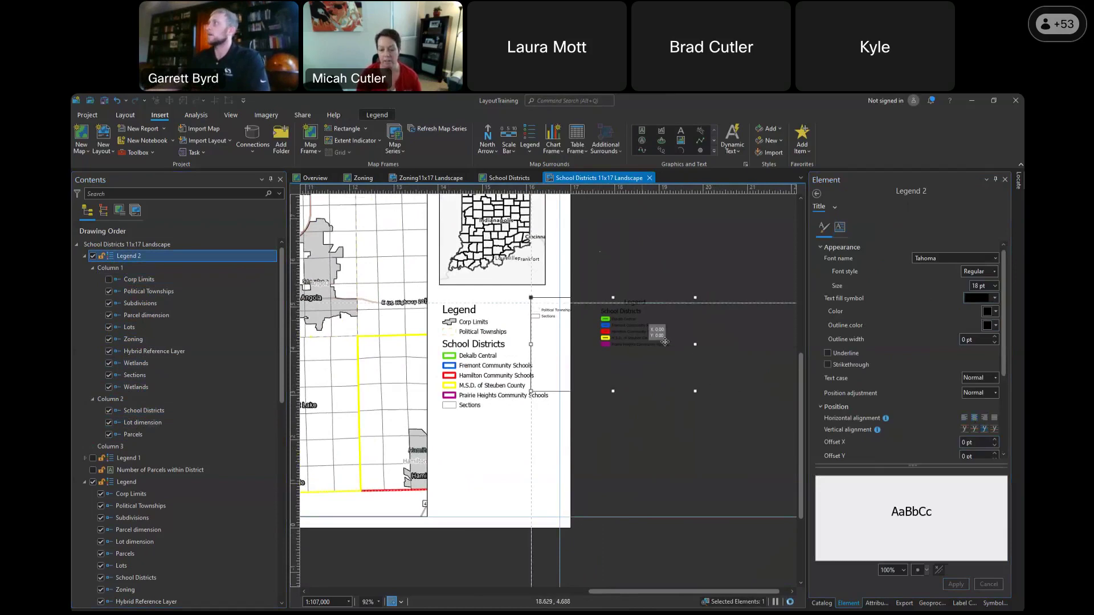
drag(665, 342, 667, 346)
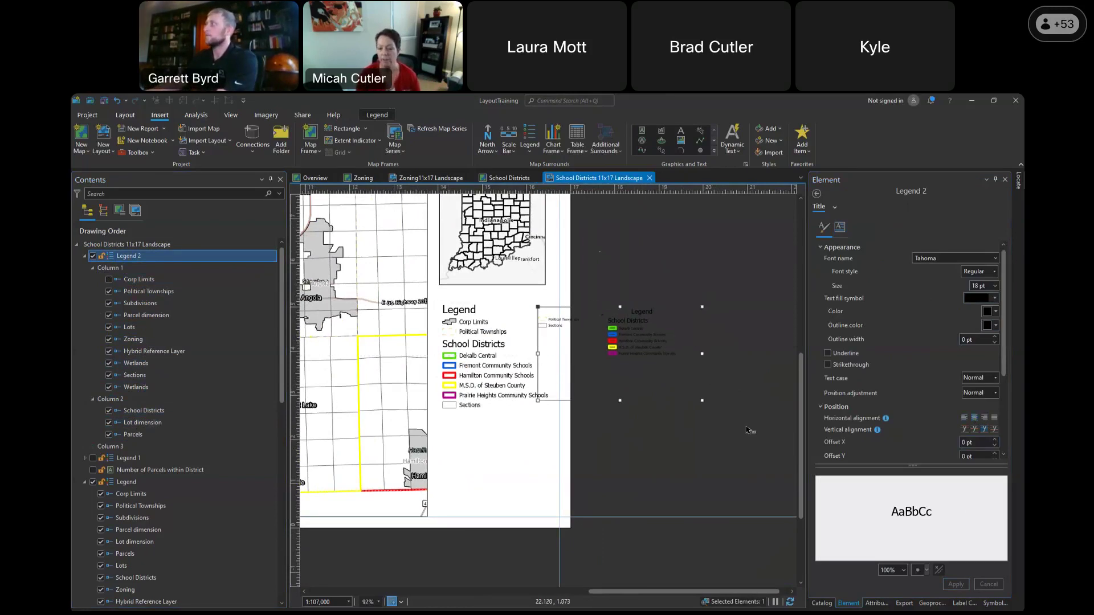
right_click(671, 348)
click(712, 278)
scroll(581, 342, down, 3)
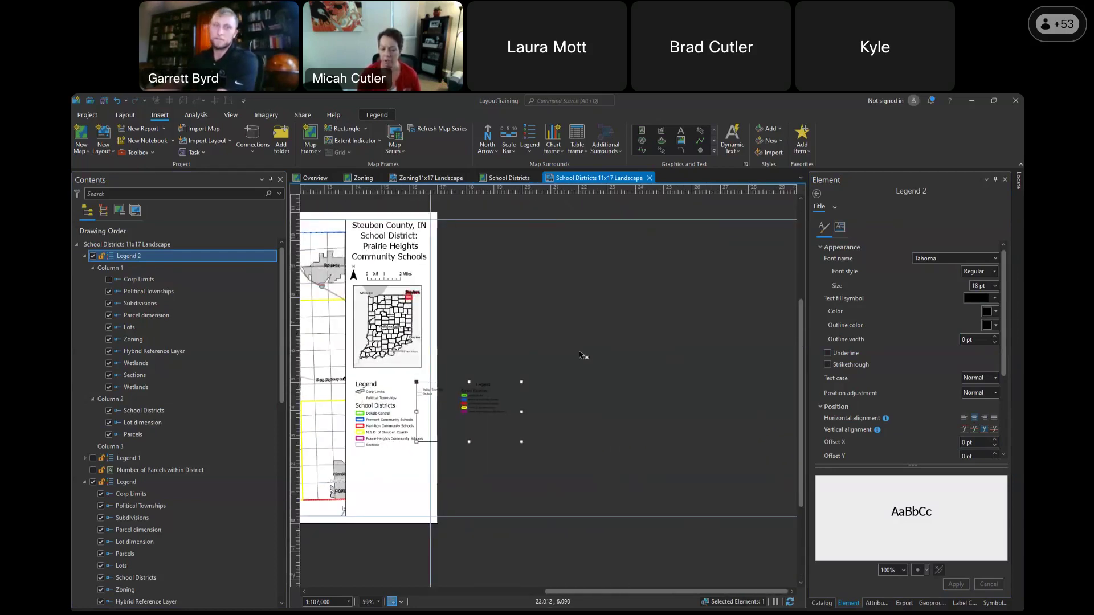
mouse_move(518, 411)
mouse_down()
mouse_move(561, 420)
mouse_move(531, 391)
mouse_move(540, 448)
mouse_move(535, 421)
mouse_up()
Delete the extra legends Legend 2 and Legend 1 from the layout
right_click(116, 258)
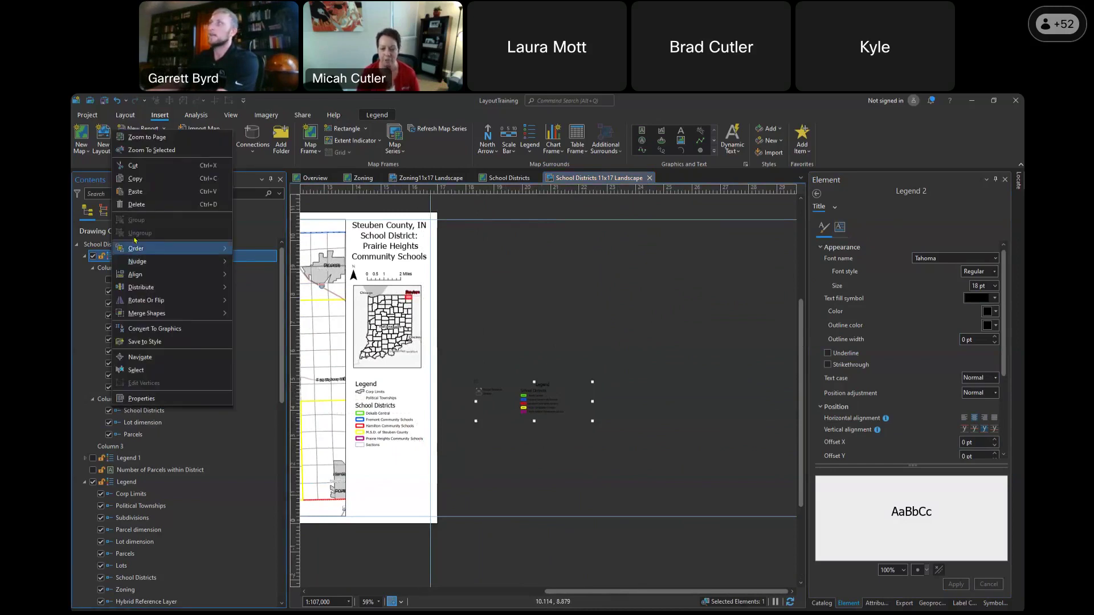
click(147, 206)
right_click(140, 256)
click(141, 262)
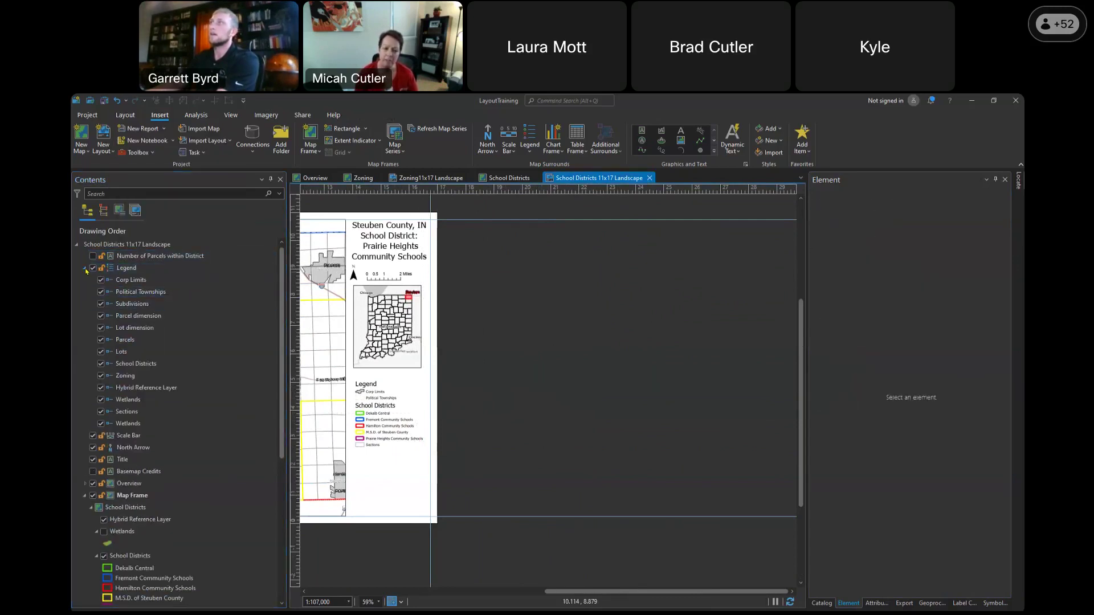
Collapse the Legend and Map Frame entries and narrow the Contents pane to give the layout page more room
click(85, 268)
drag(287, 231, 222, 232)
scroll(632, 371, down, 4)
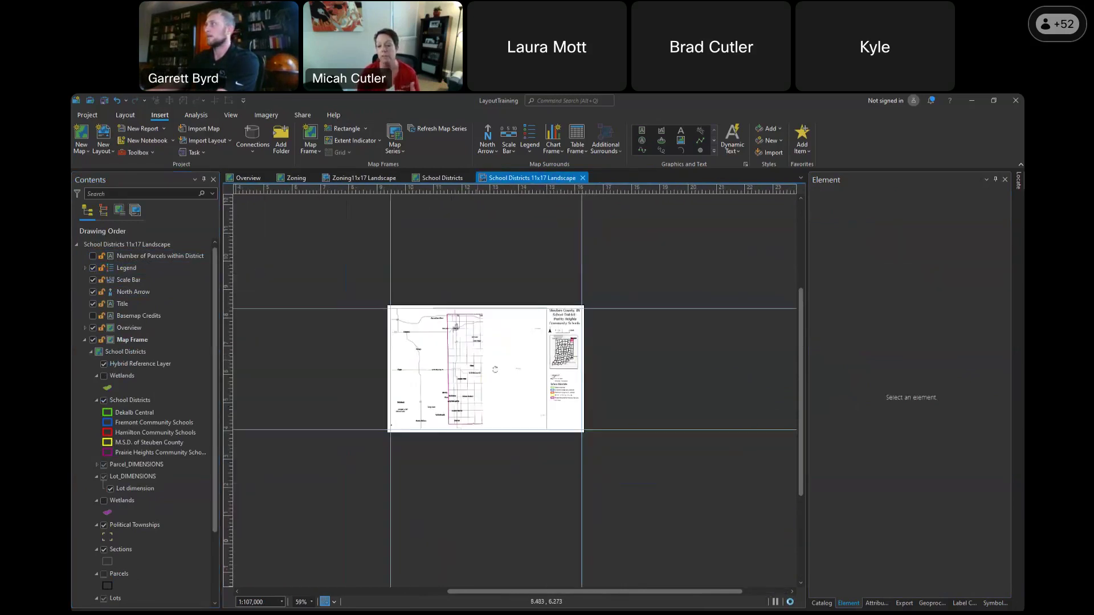
scroll(495, 369, up, 3)
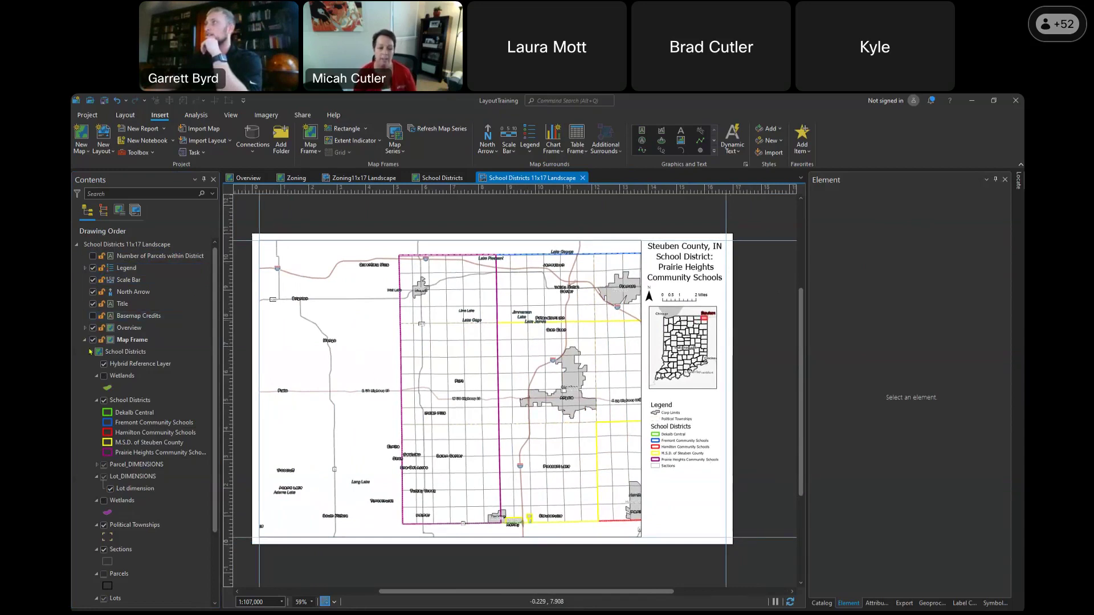
click(85, 341)
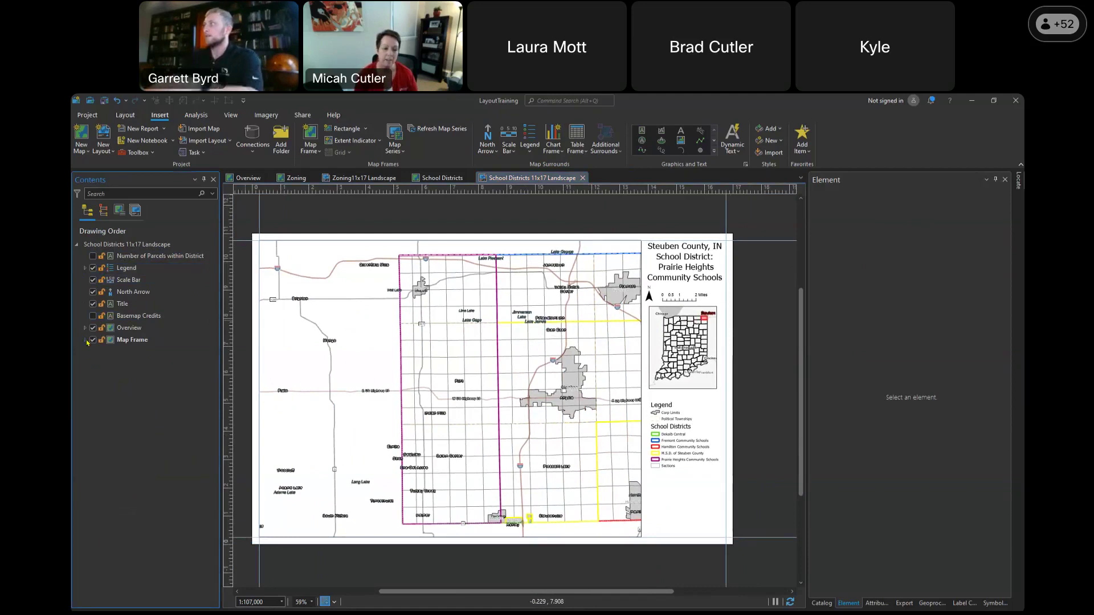
Move the Sections item directly below Political Townships in the Legend, collapse the legend entry and deselect it
click(85, 268)
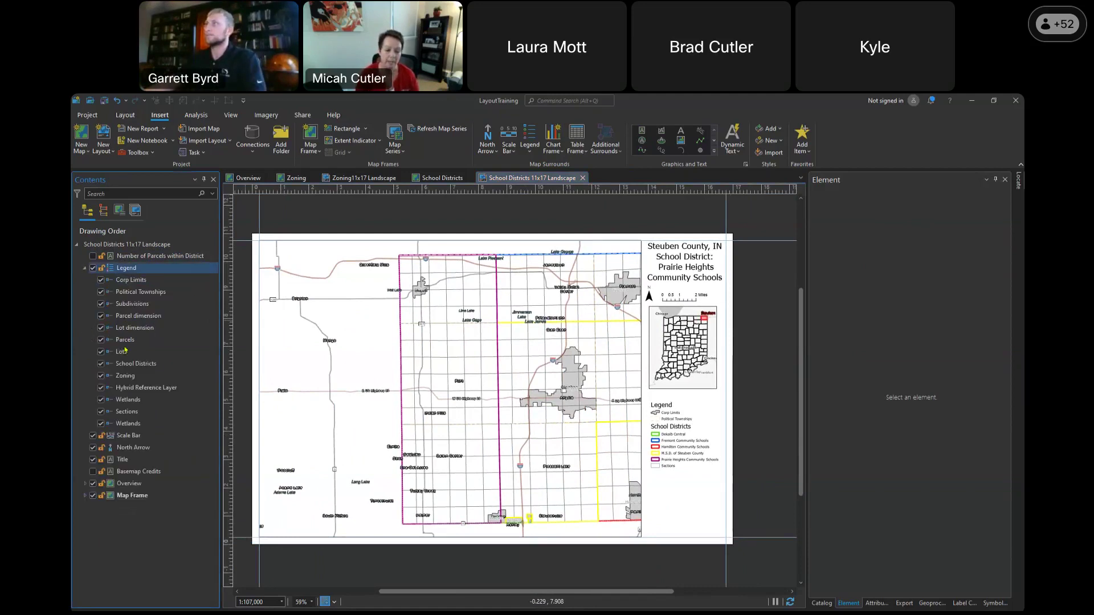
click(128, 412)
drag(128, 297, 136, 293)
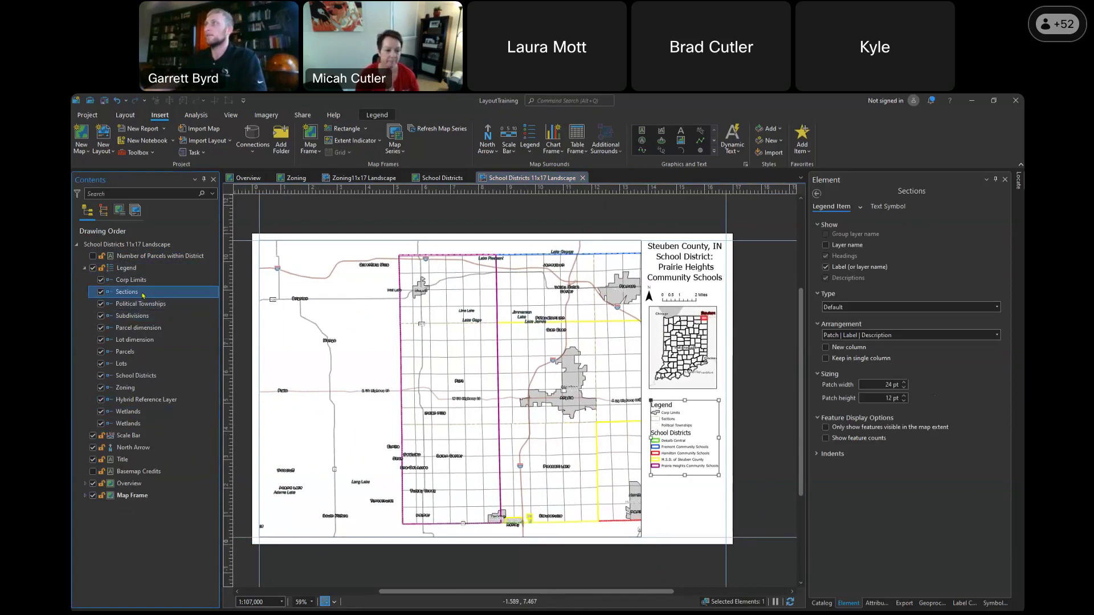
key(ctrl+z)
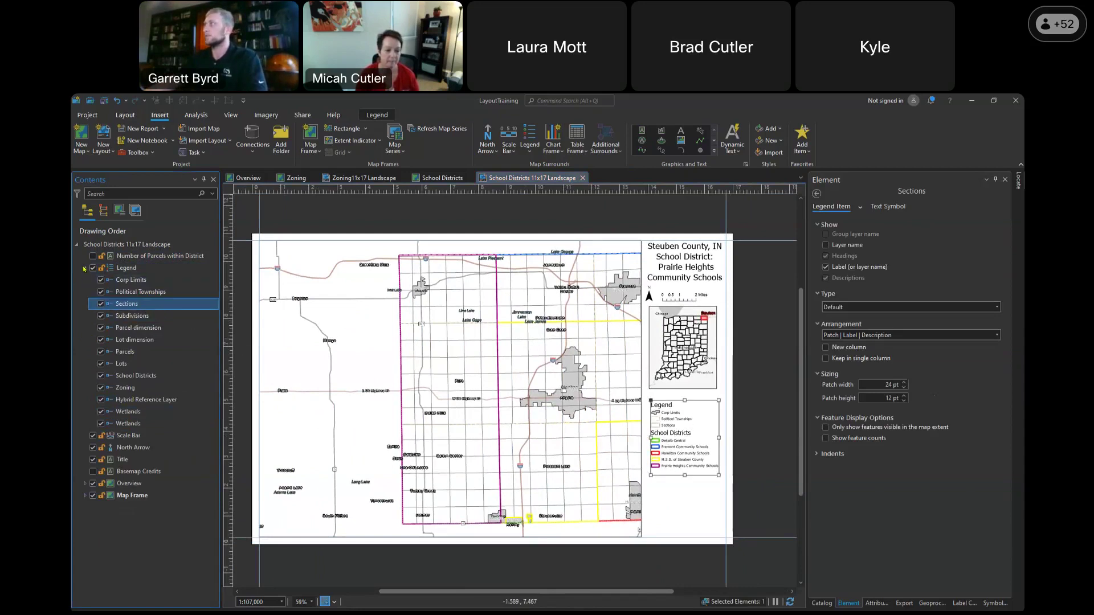
click(85, 269)
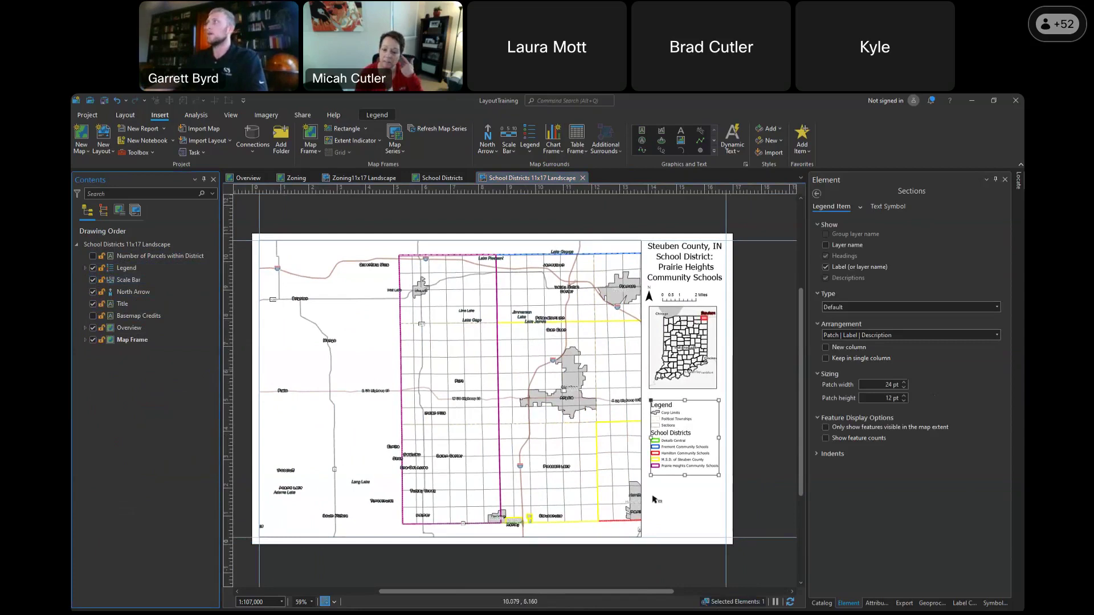
click(747, 468)
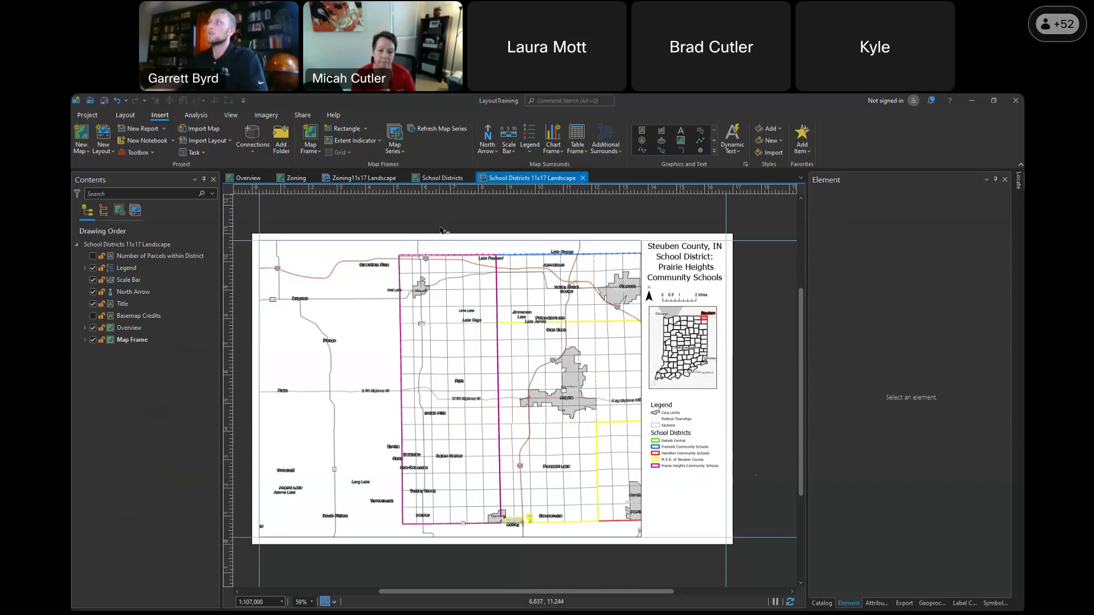
Look at the School Districts layer in its map and the map series types offered for the 11x17 layout
click(433, 179)
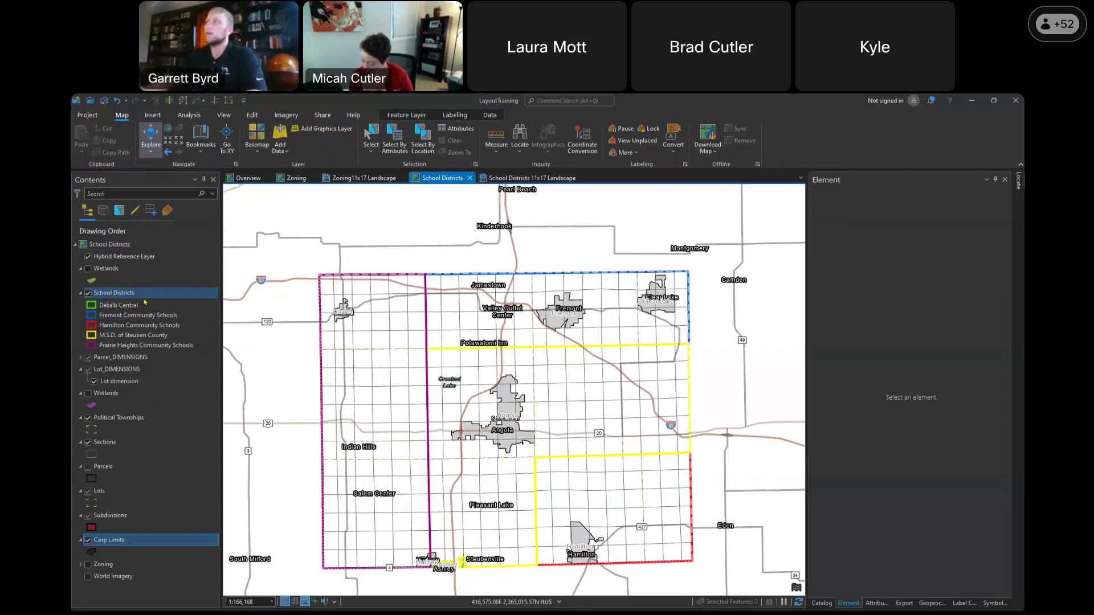
click(103, 295)
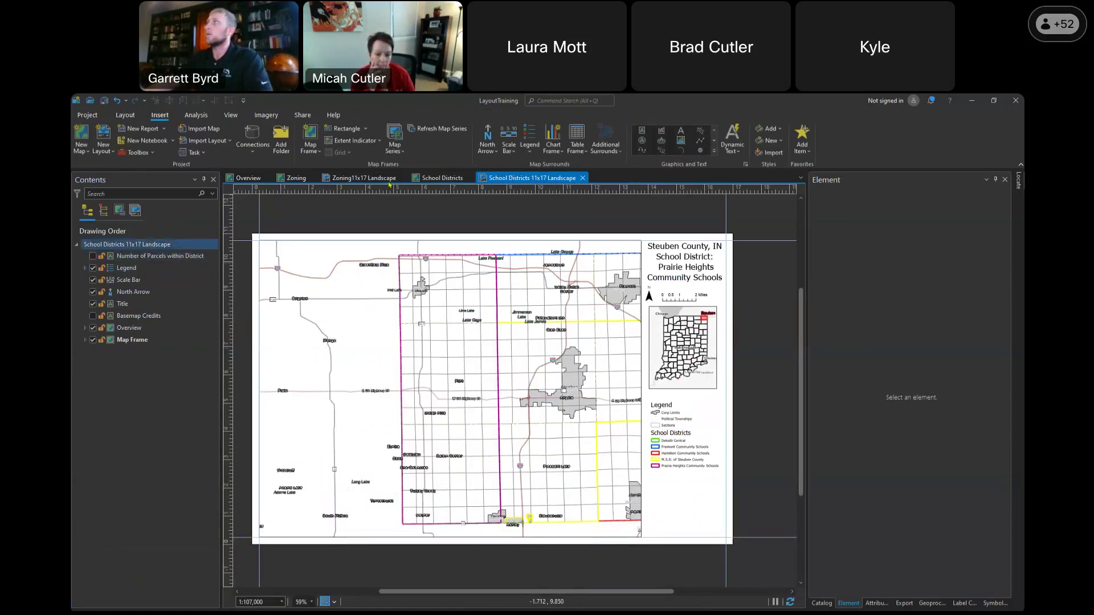
click(393, 151)
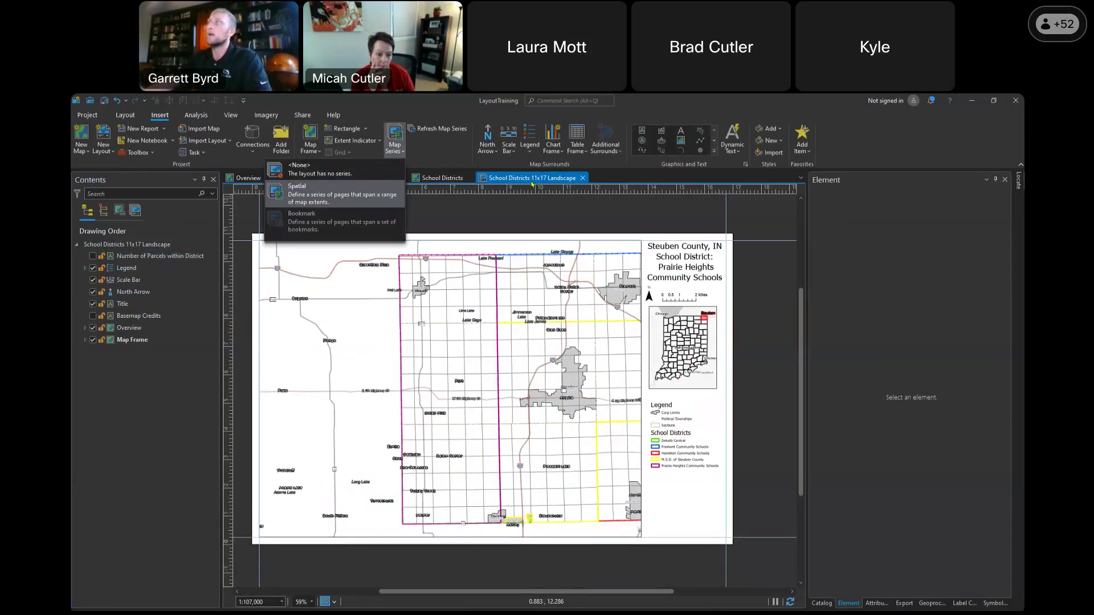
click(497, 191)
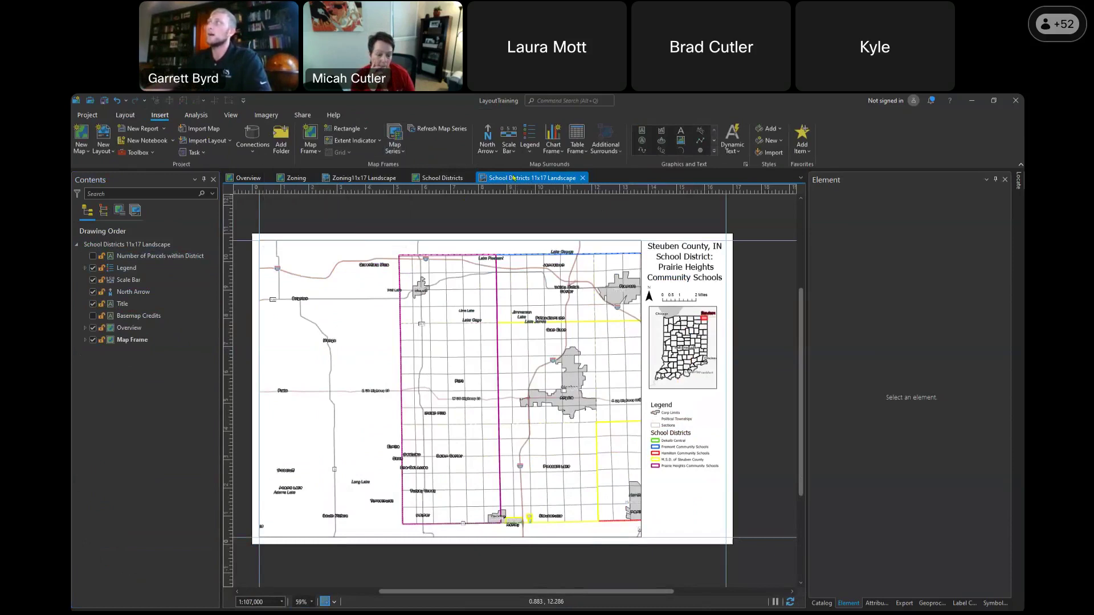
Review the layout's Spatial map series settings, including the index layer, name field and sort field, and accept them
click(399, 154)
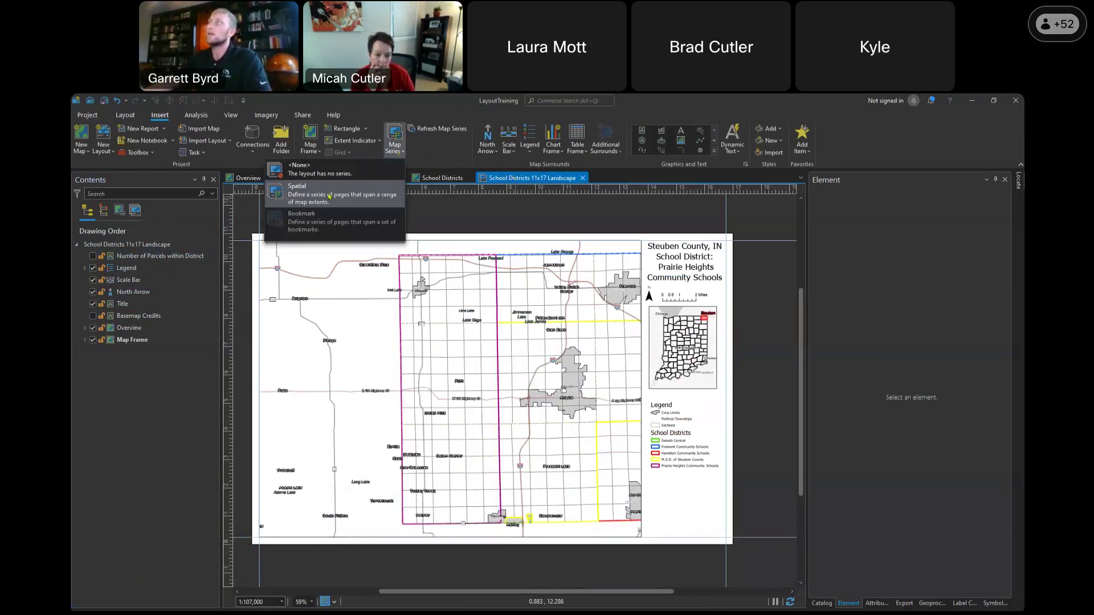
click(554, 312)
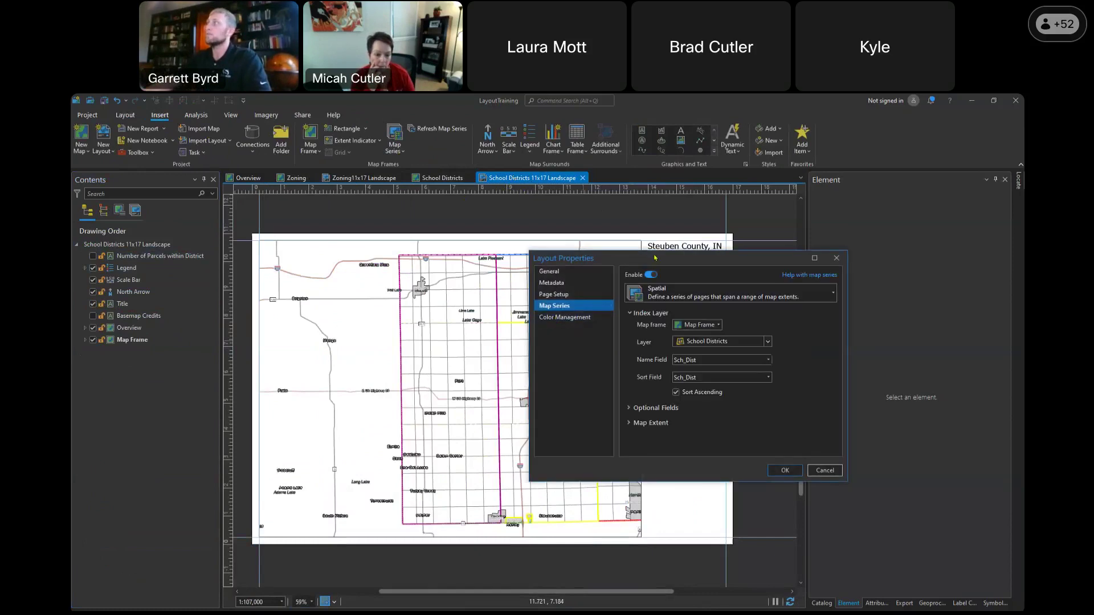
drag(657, 256, 543, 208)
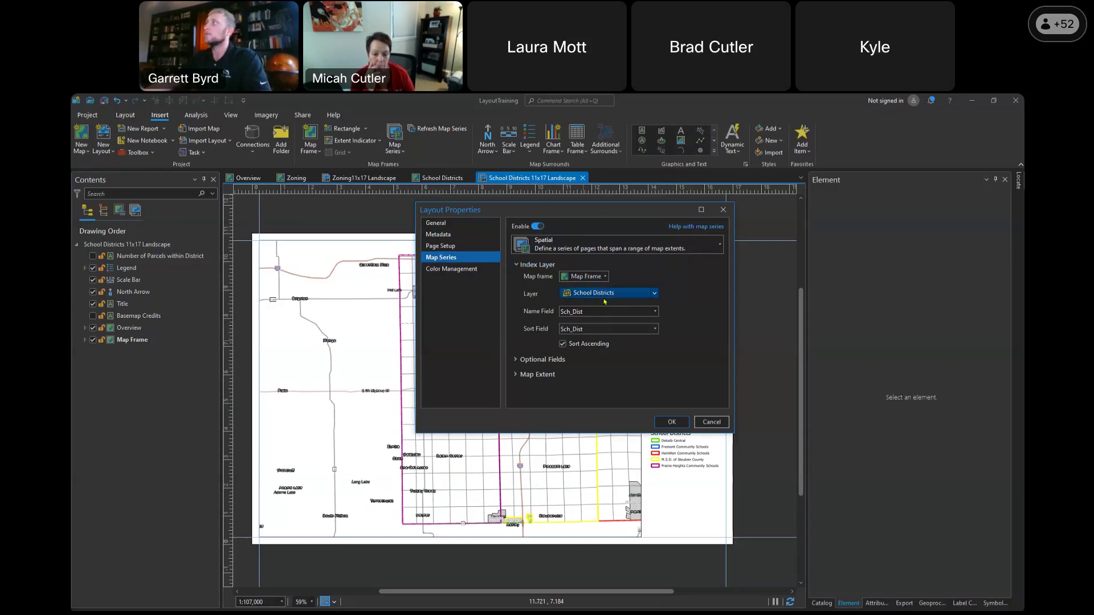
click(656, 312)
click(682, 342)
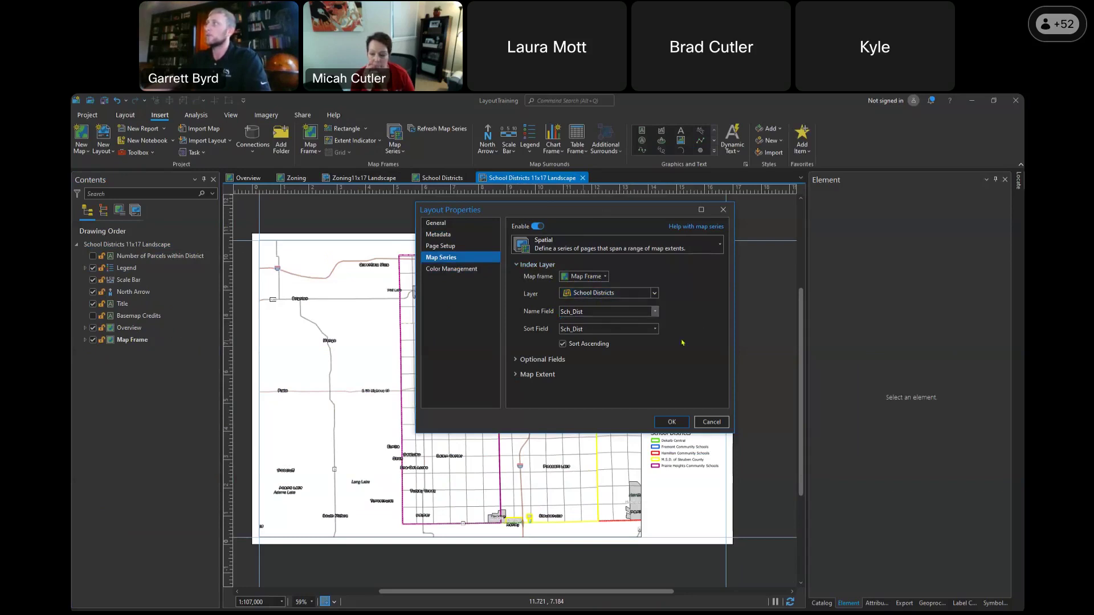
click(671, 422)
List the map series pages and view the Dekalb Central, Fremont, Hamilton and Prairie Heights Community Schools pages
scroll(601, 476, up, 2)
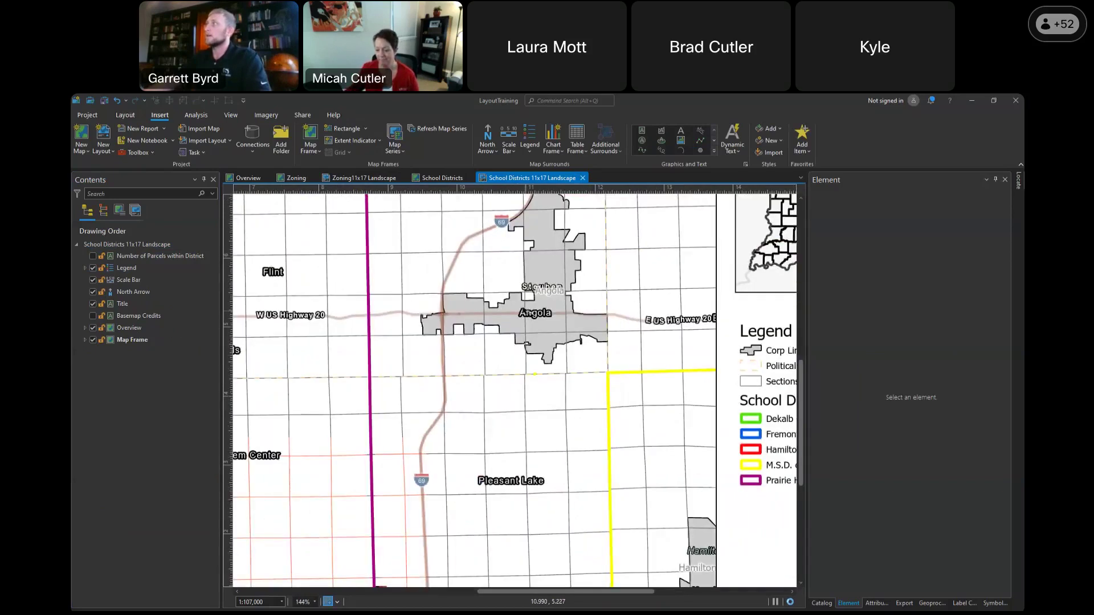
scroll(601, 476, down, 5)
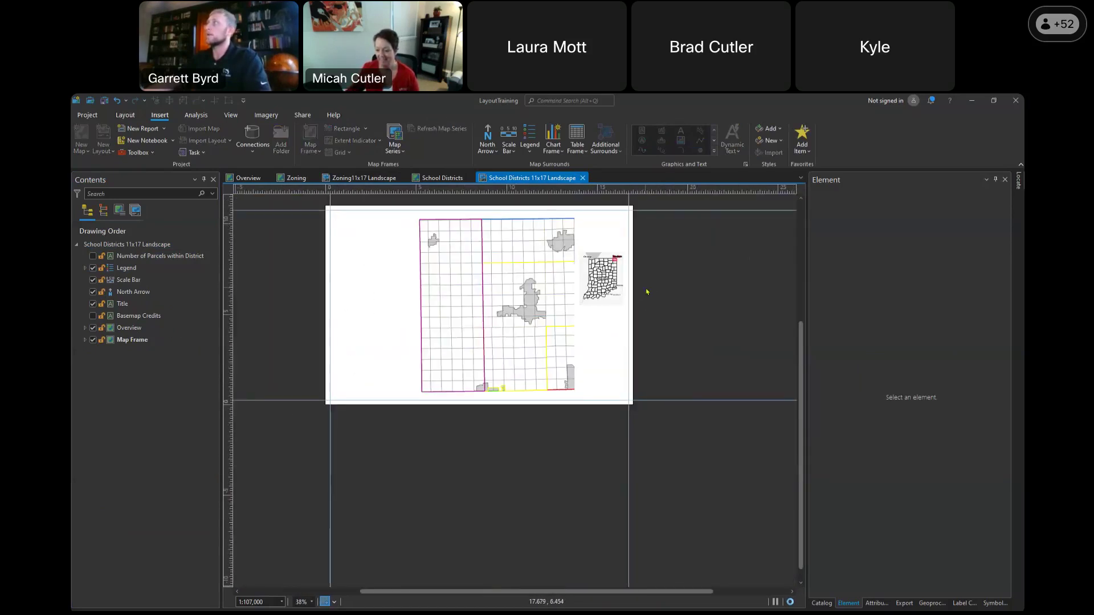
drag(645, 294, 650, 332)
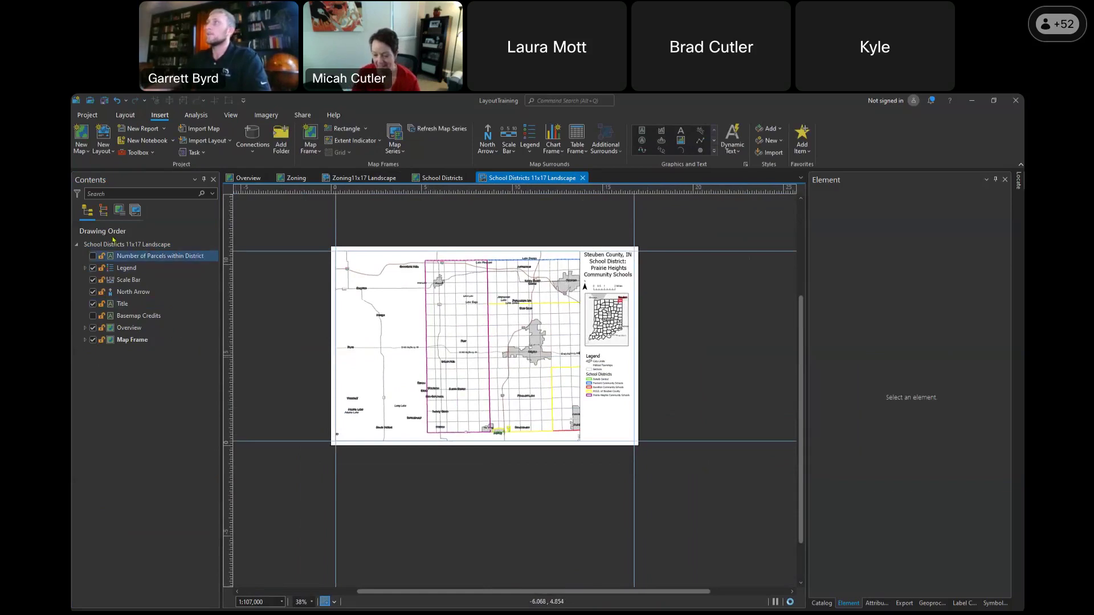
click(136, 211)
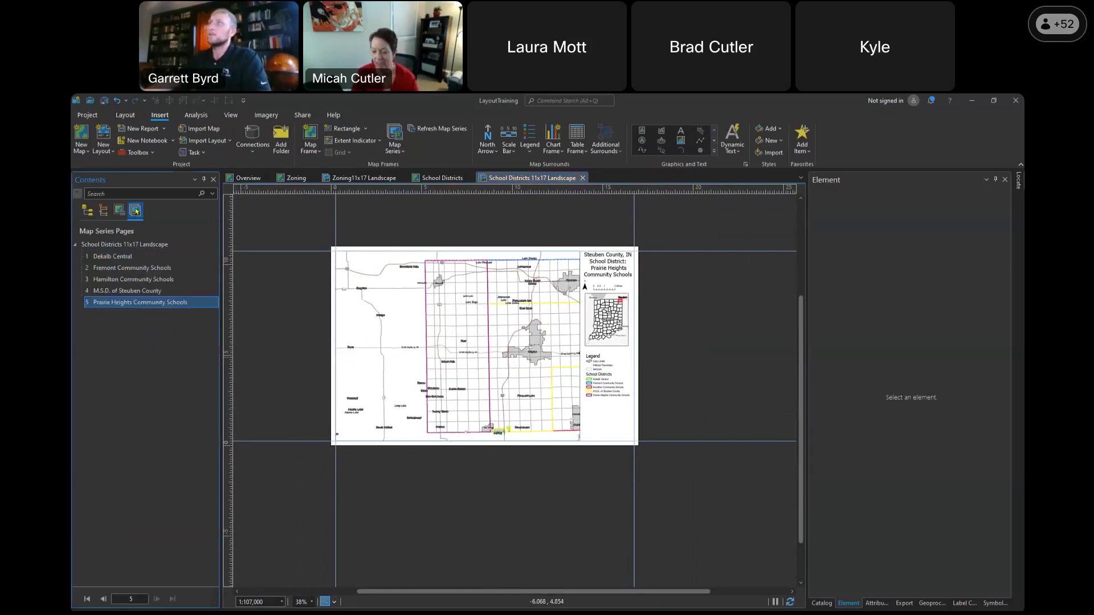
click(110, 257)
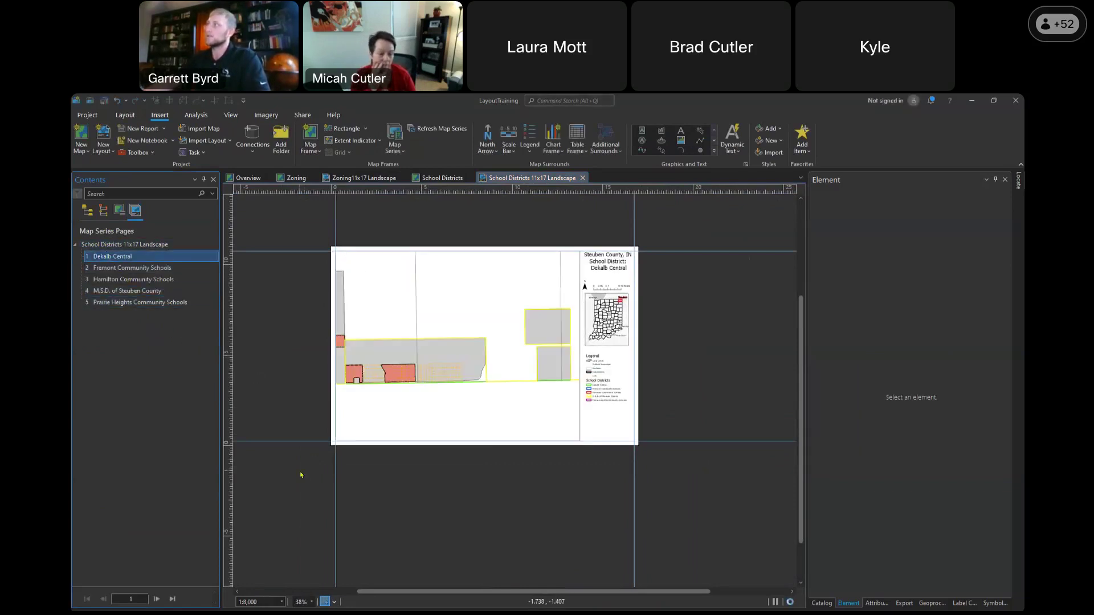
click(129, 267)
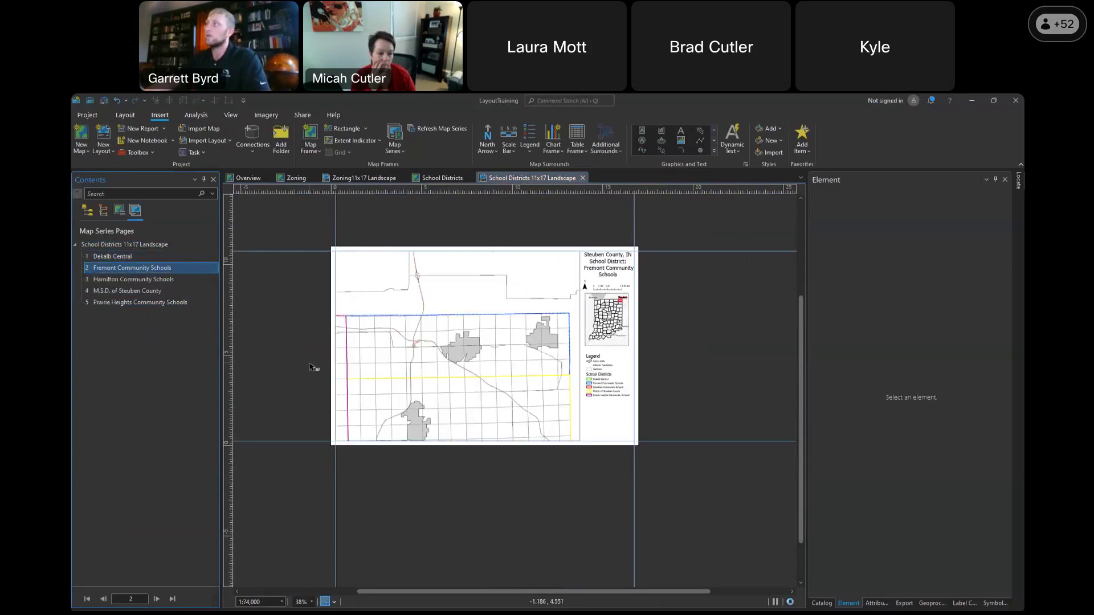
click(133, 279)
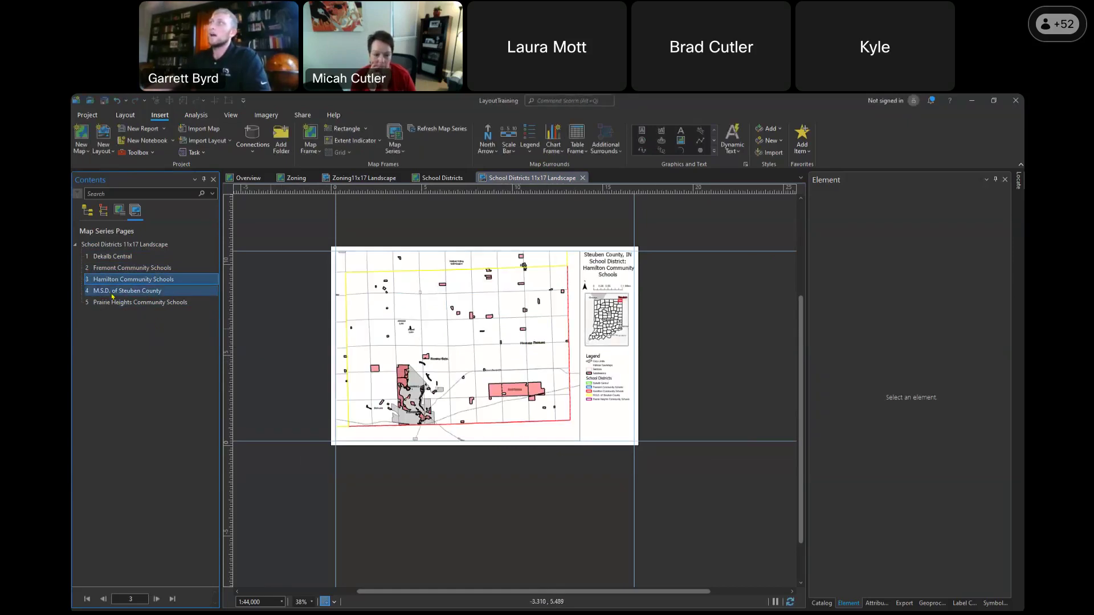
click(132, 302)
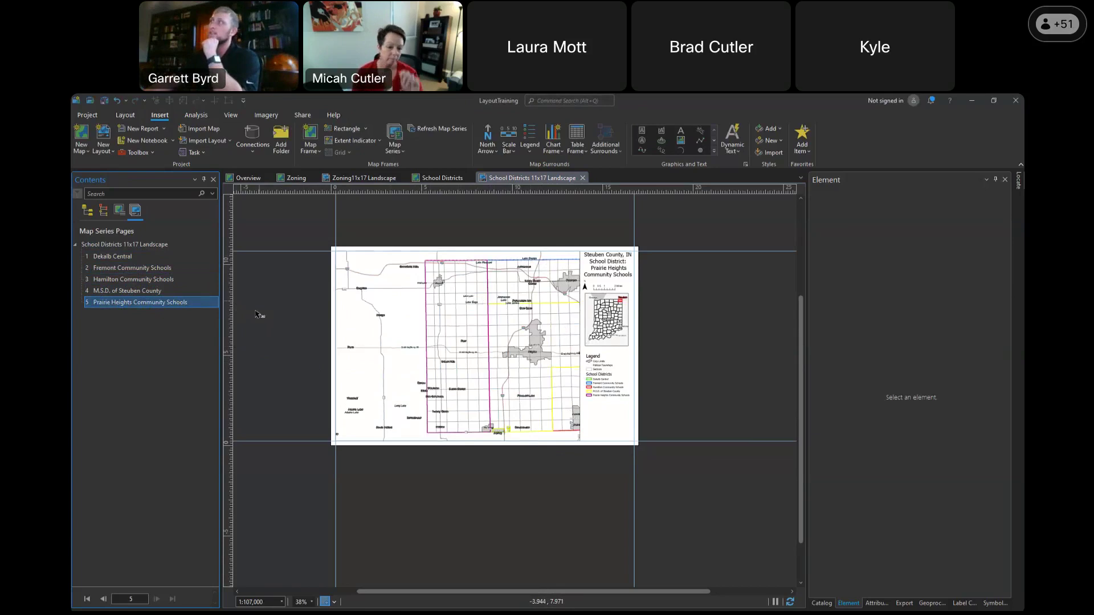
Examine the Page Query properties of the School Districts layer in the School Districts map and close them unchanged
click(444, 178)
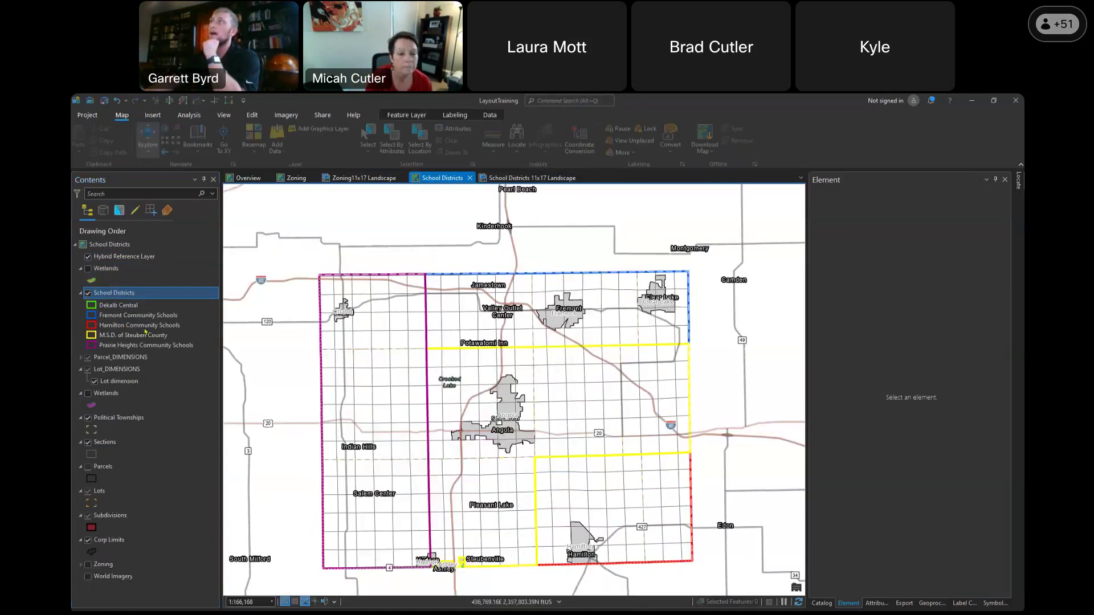
right_click(125, 298)
click(149, 598)
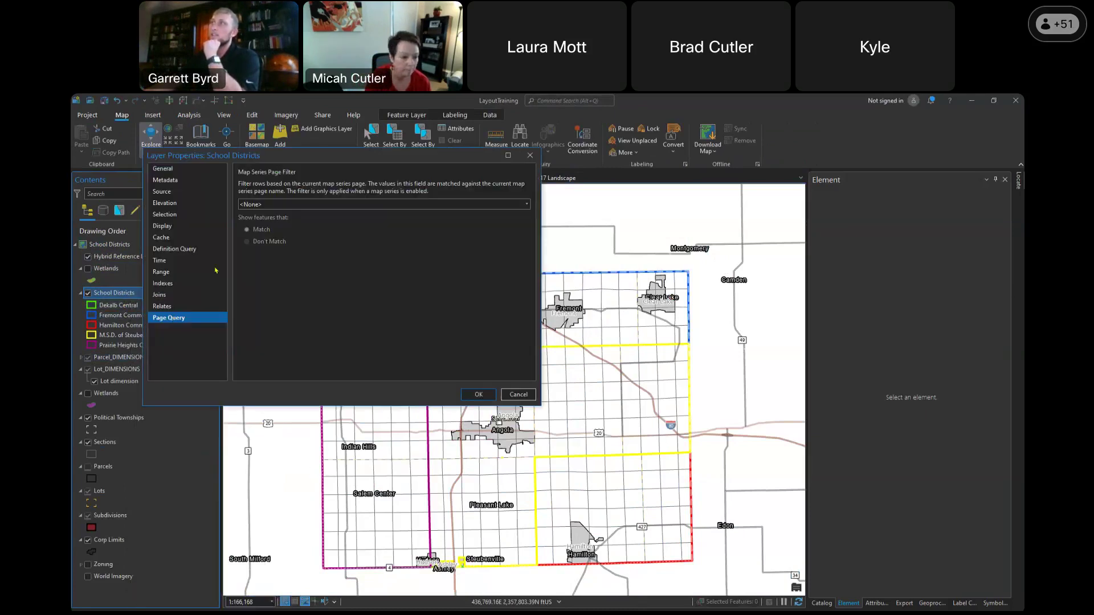
click(529, 155)
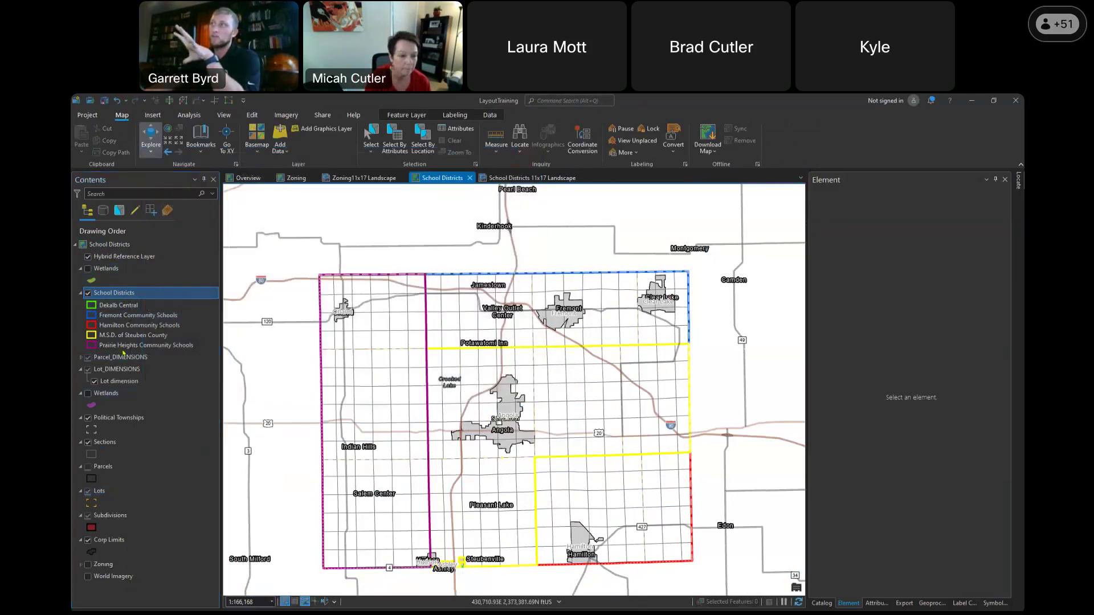
Set the School Districts layer's page query to the Sch_Dist field, showing features that match
right_click(127, 293)
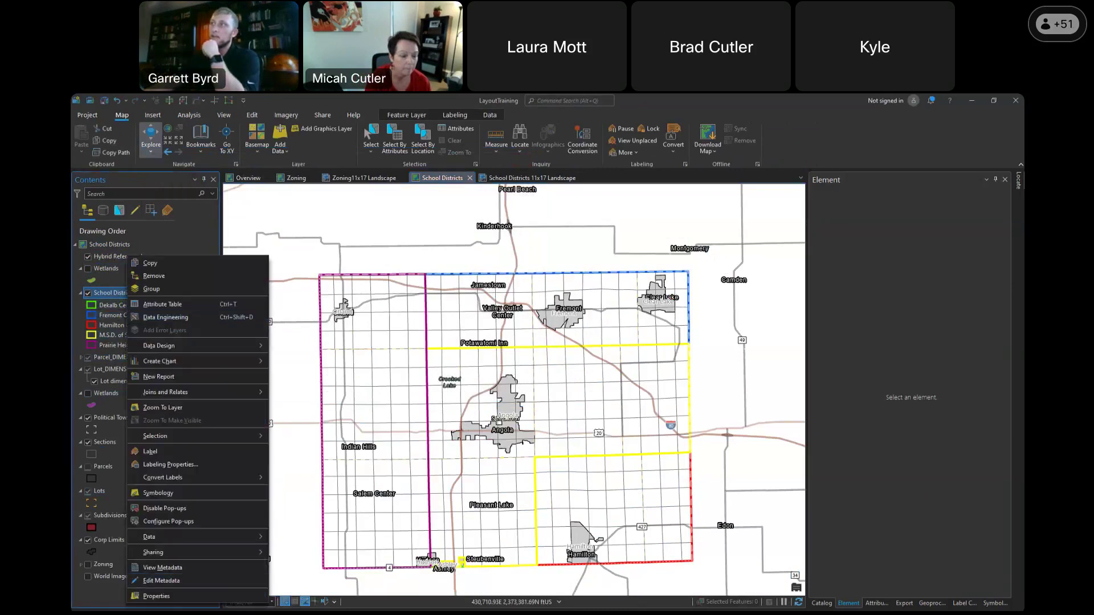
click(156, 596)
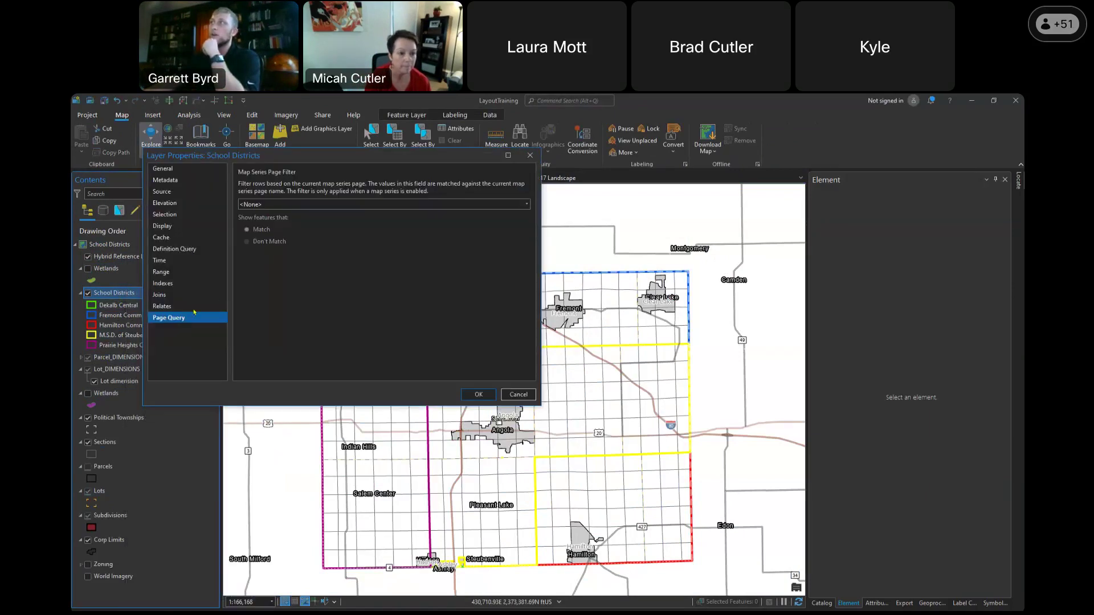
click(302, 206)
click(279, 226)
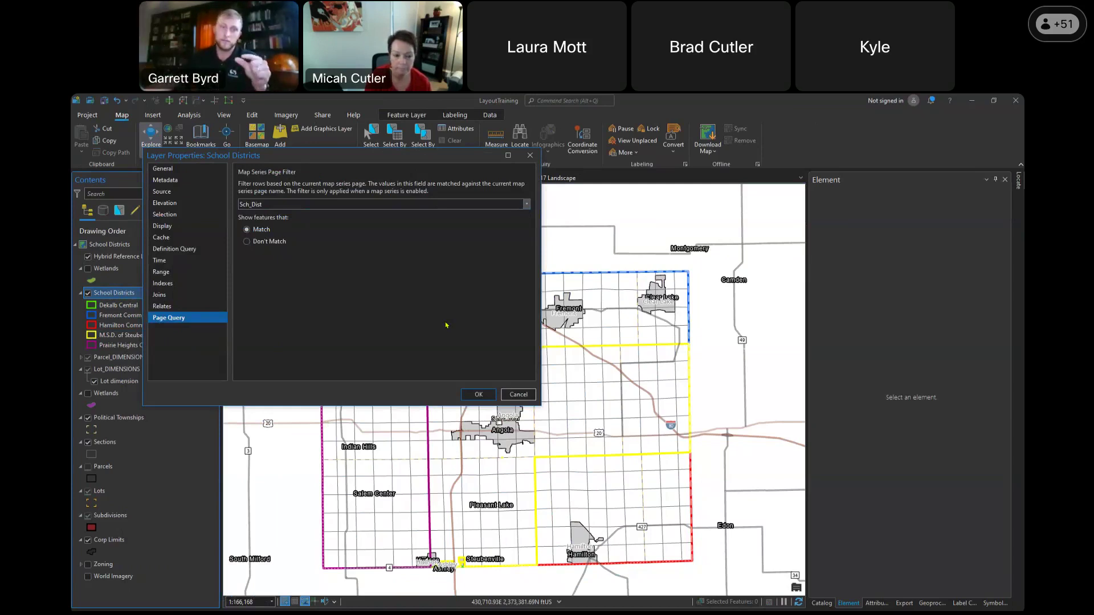
click(473, 393)
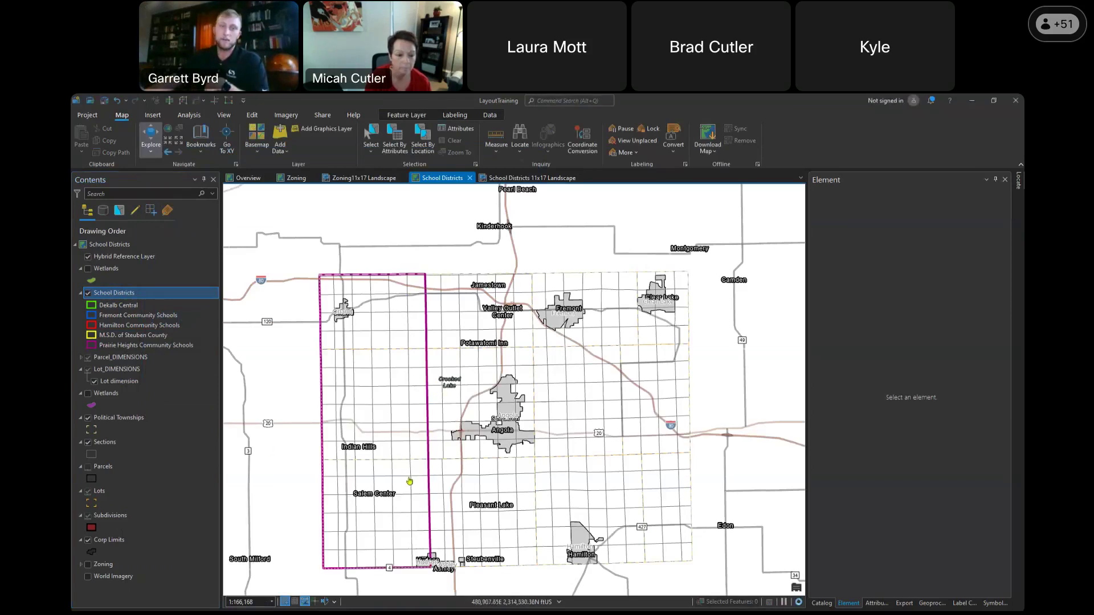
Compare the filtered School Districts map with the Prairie Heights and Fremont Community Schools pages of the 11x17 layout
click(532, 178)
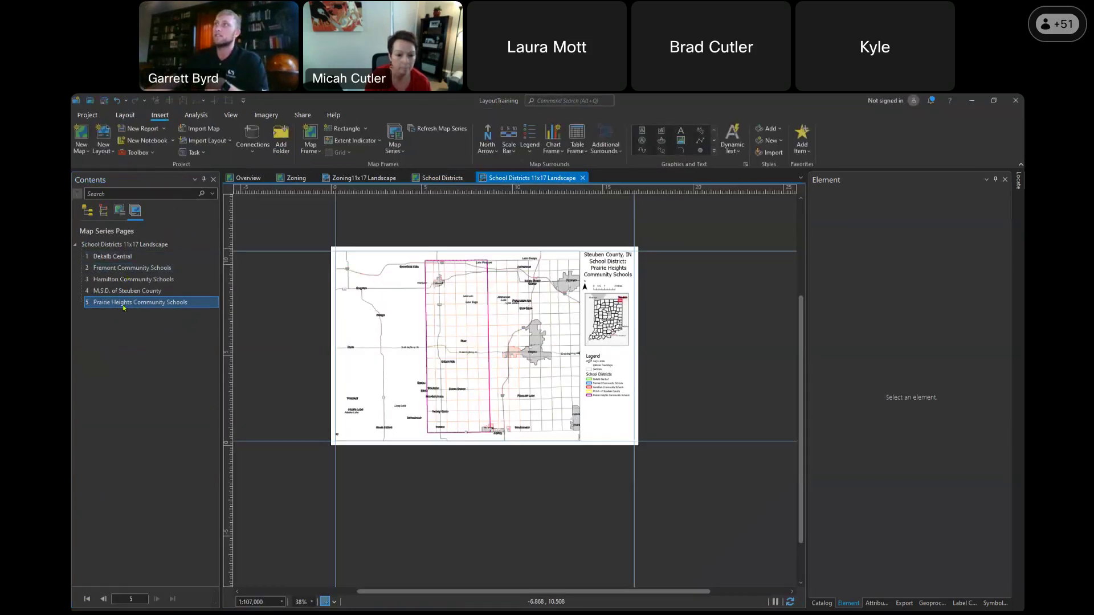
click(450, 178)
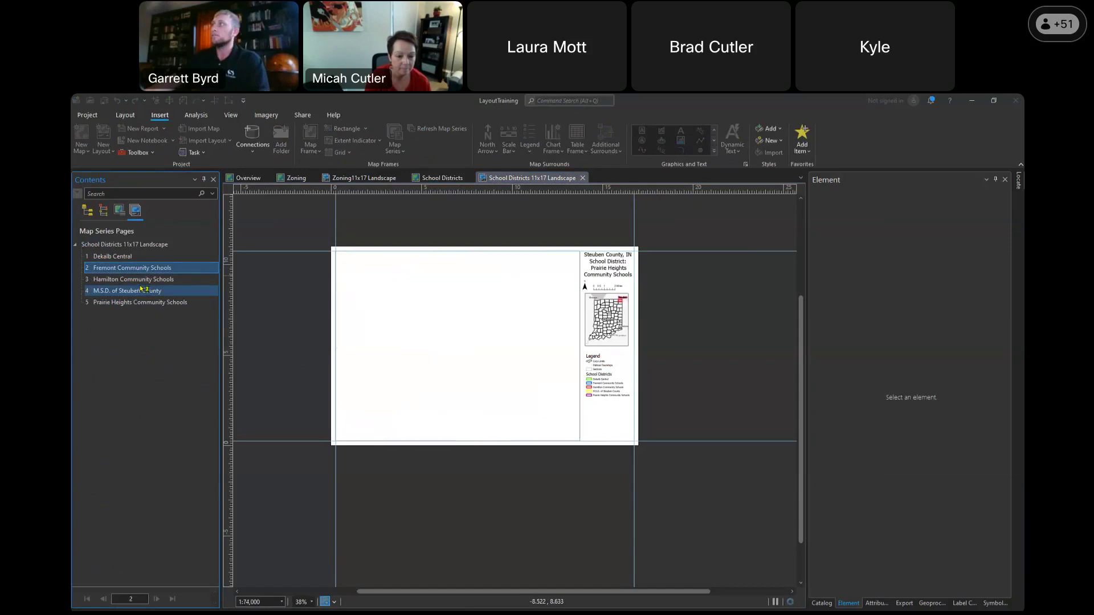
click(442, 179)
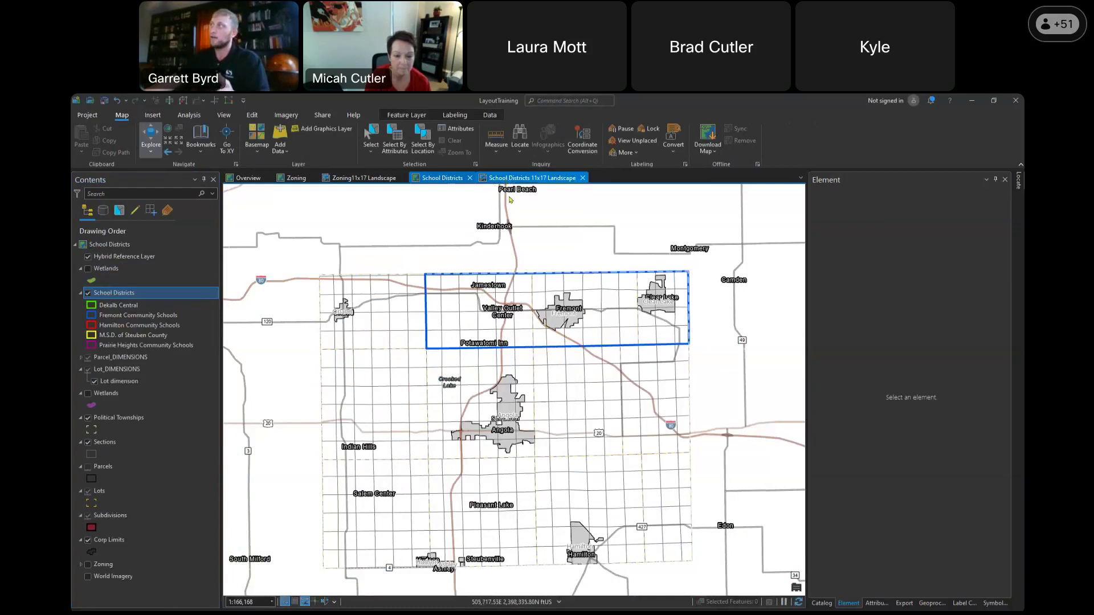
click(511, 179)
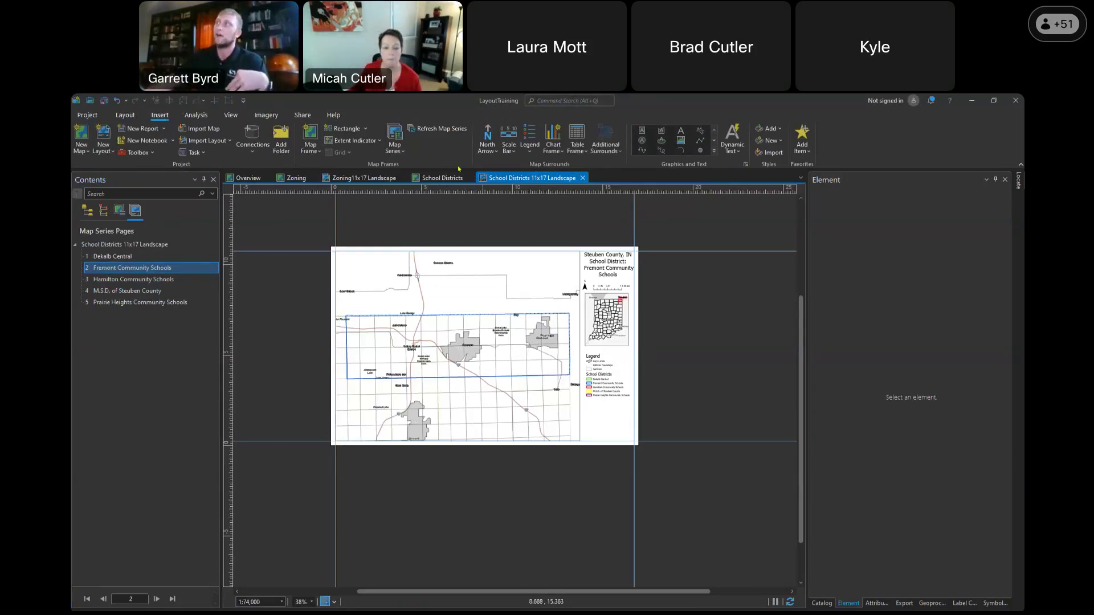
click(443, 181)
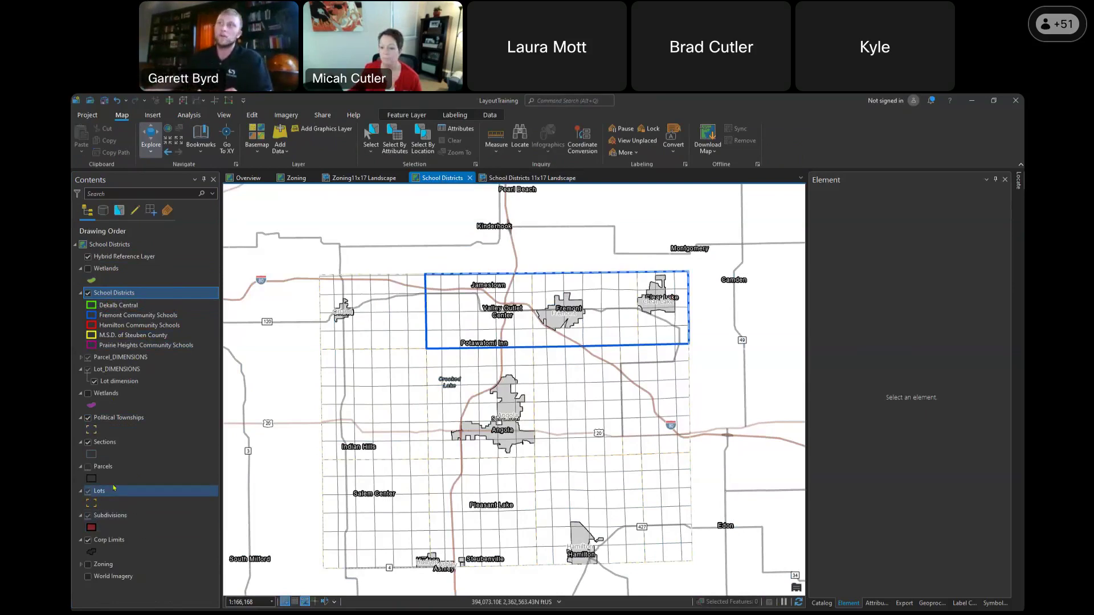
Look through the attribute table of the Parcels layer and close it
right_click(116, 466)
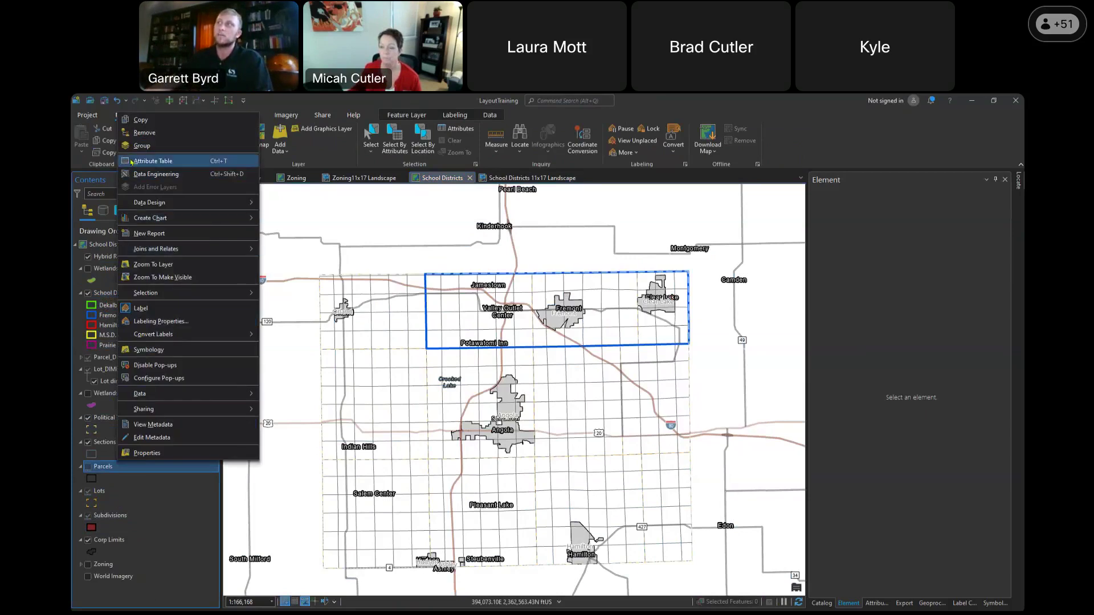
click(153, 161)
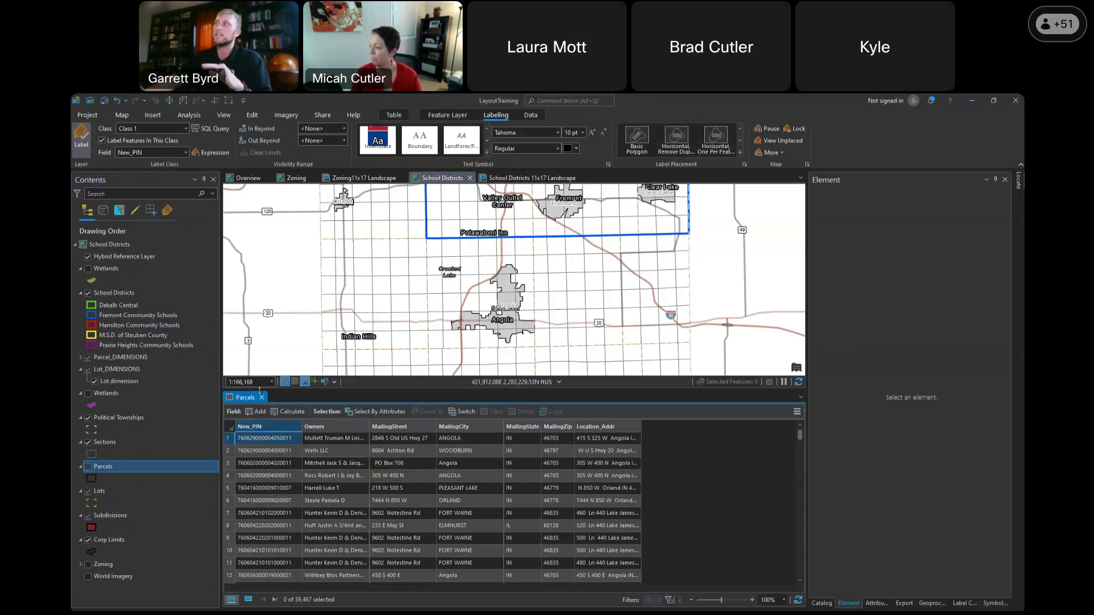
click(262, 398)
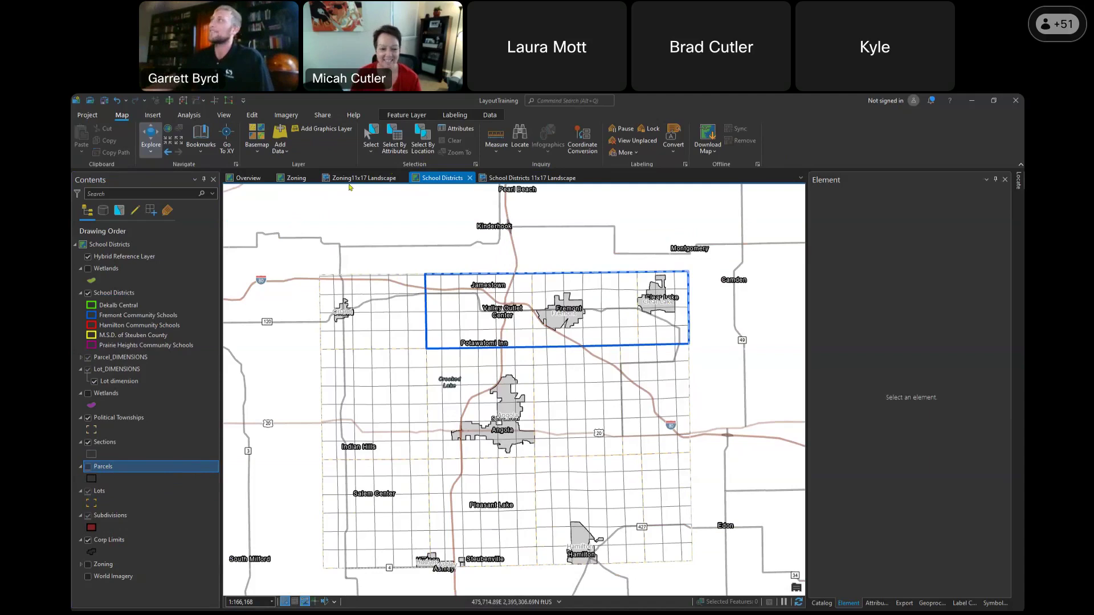
Examine the School Districts 11x17 layout's title text on the Fremont, Dekalb Central and M.S.D. of Steuben County pages
click(526, 182)
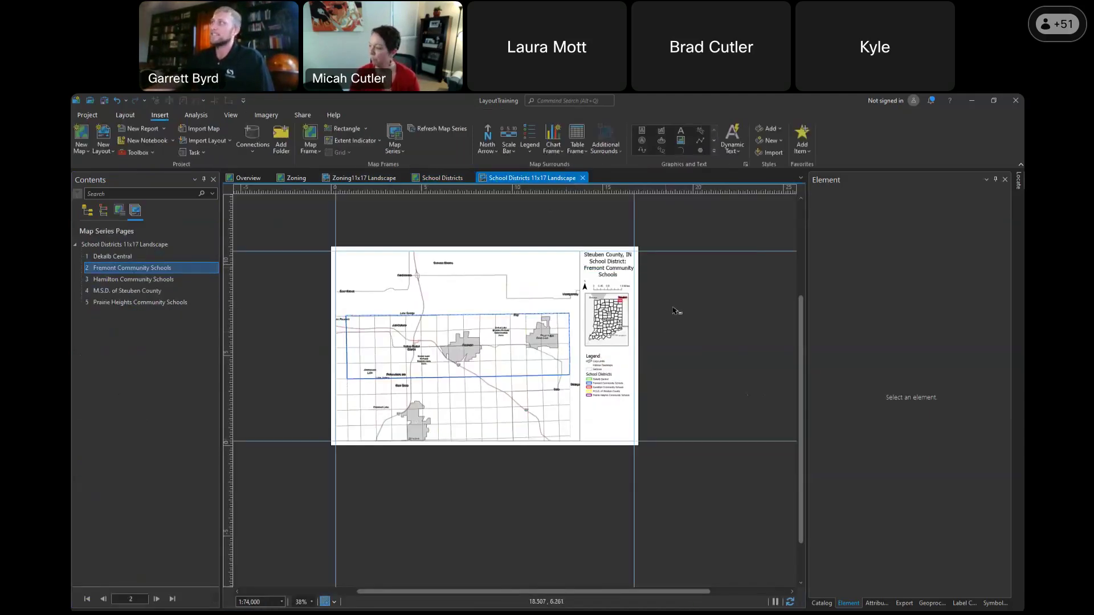
click(617, 270)
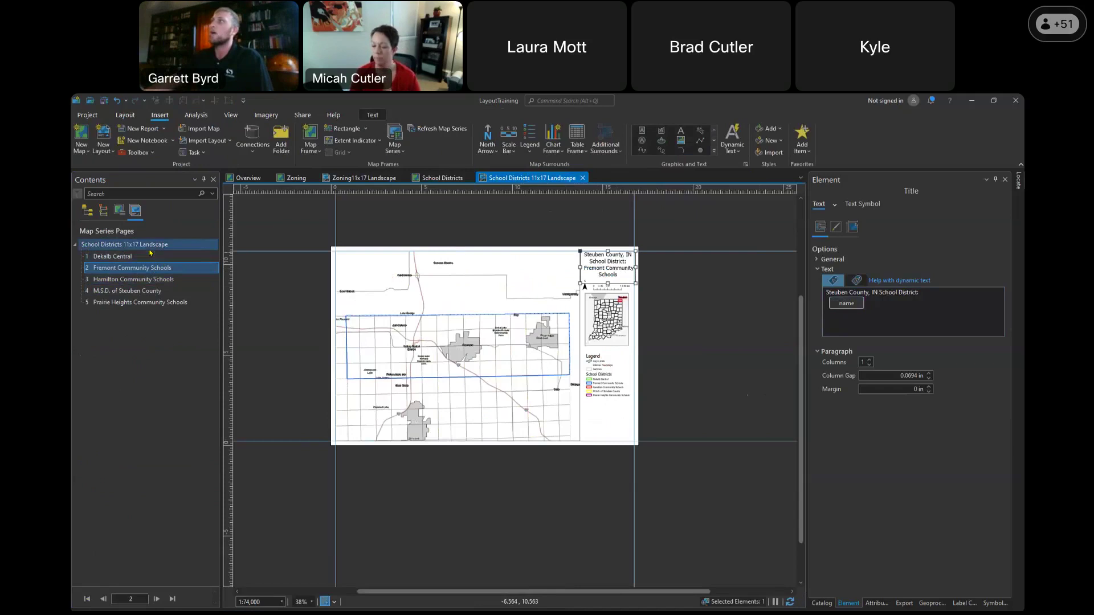
click(112, 256)
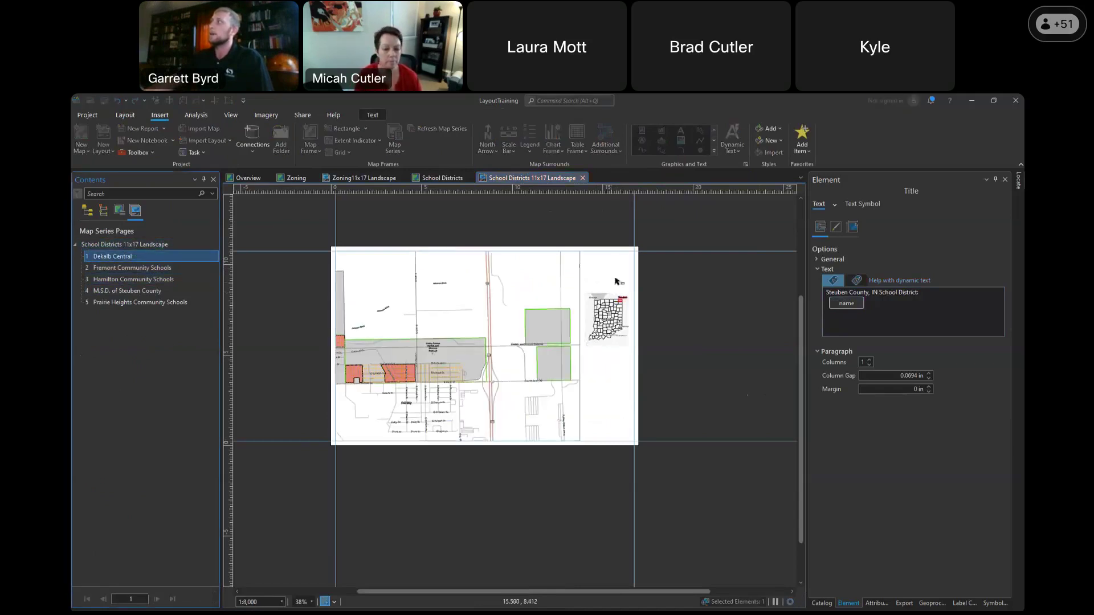
click(608, 273)
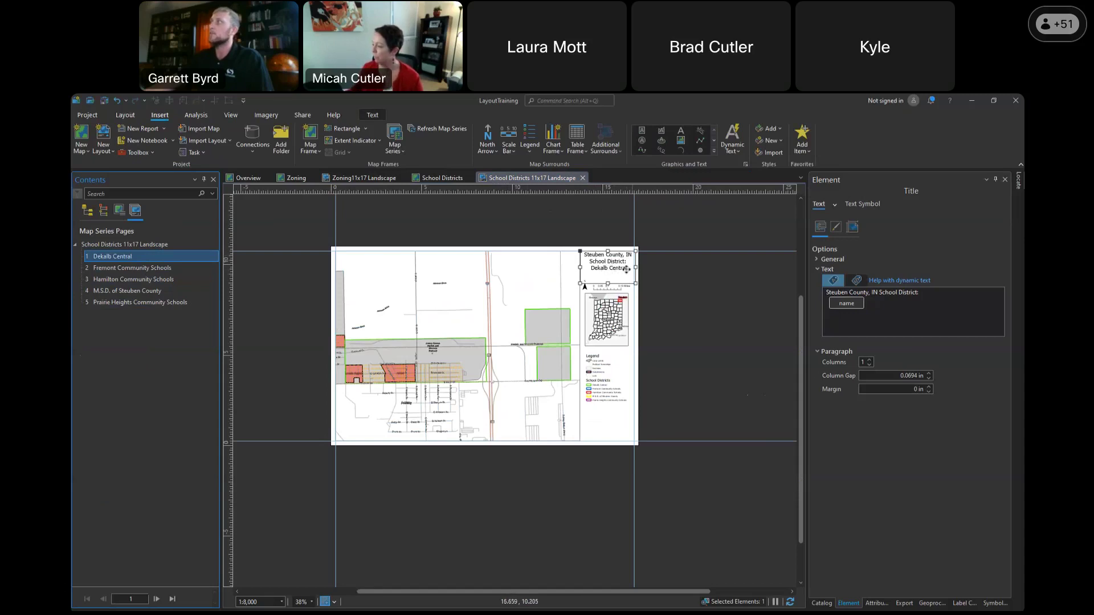
click(127, 291)
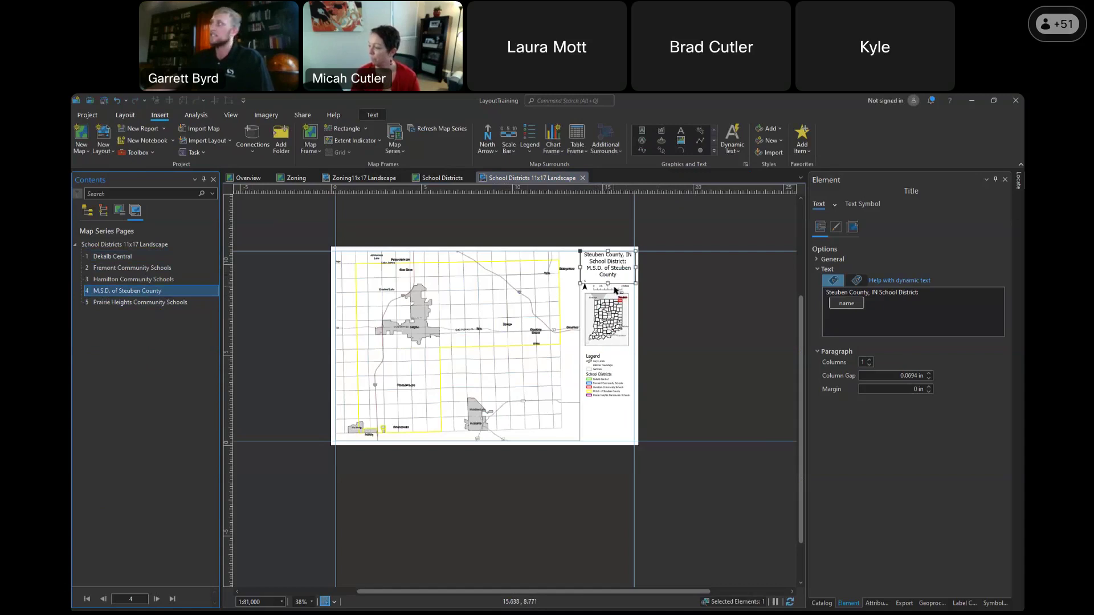
Insert a map series Page Name dynamic text box in the blank area below the layout page
click(730, 151)
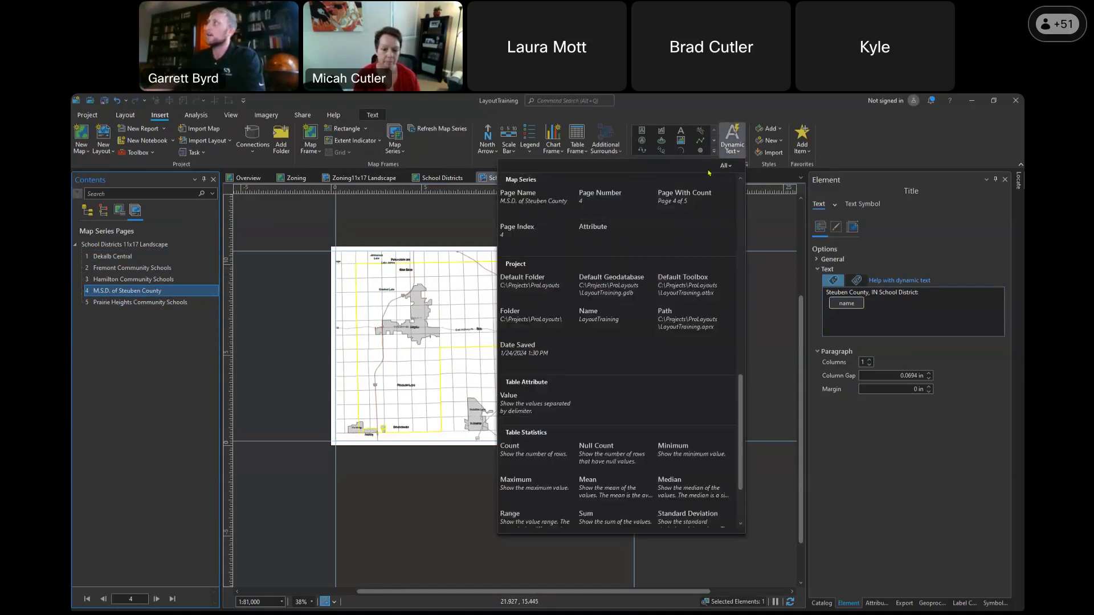
scroll(615, 248, up, 4)
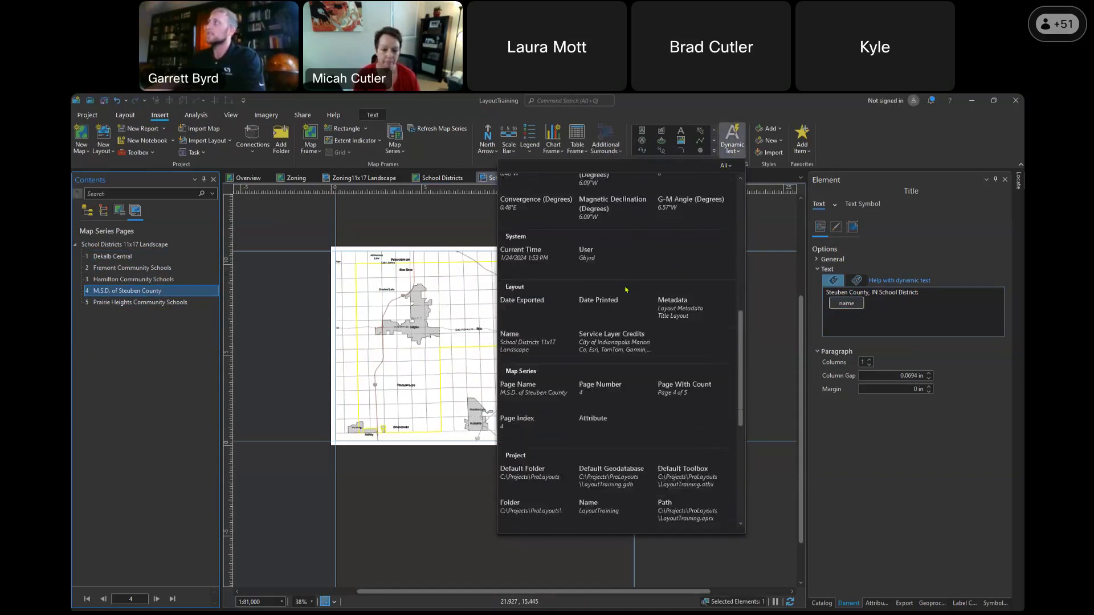
scroll(614, 310, down, 6)
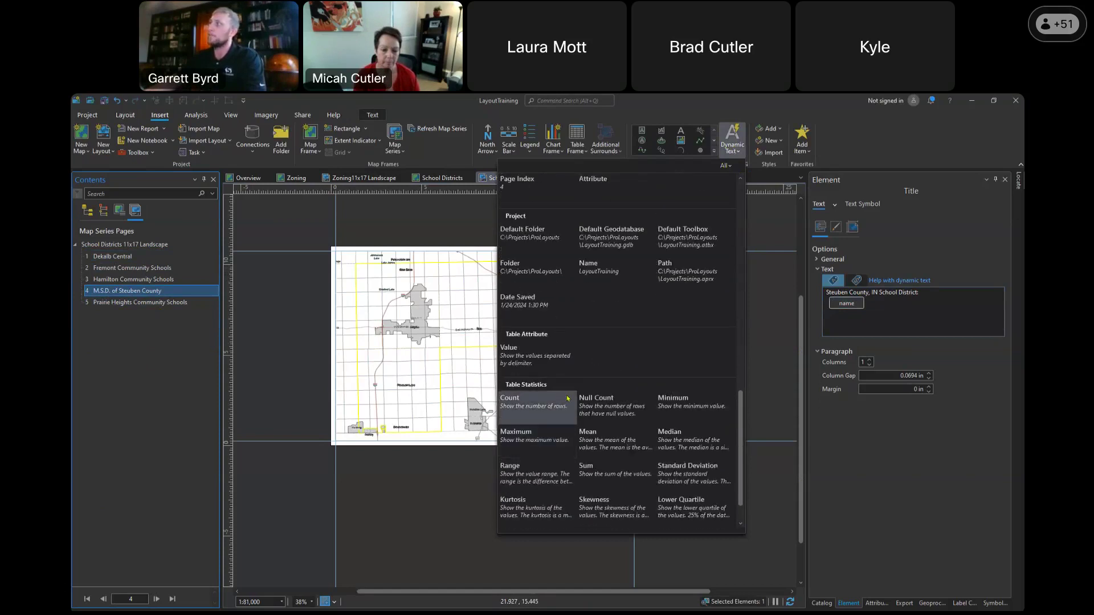
scroll(547, 370, up, 5)
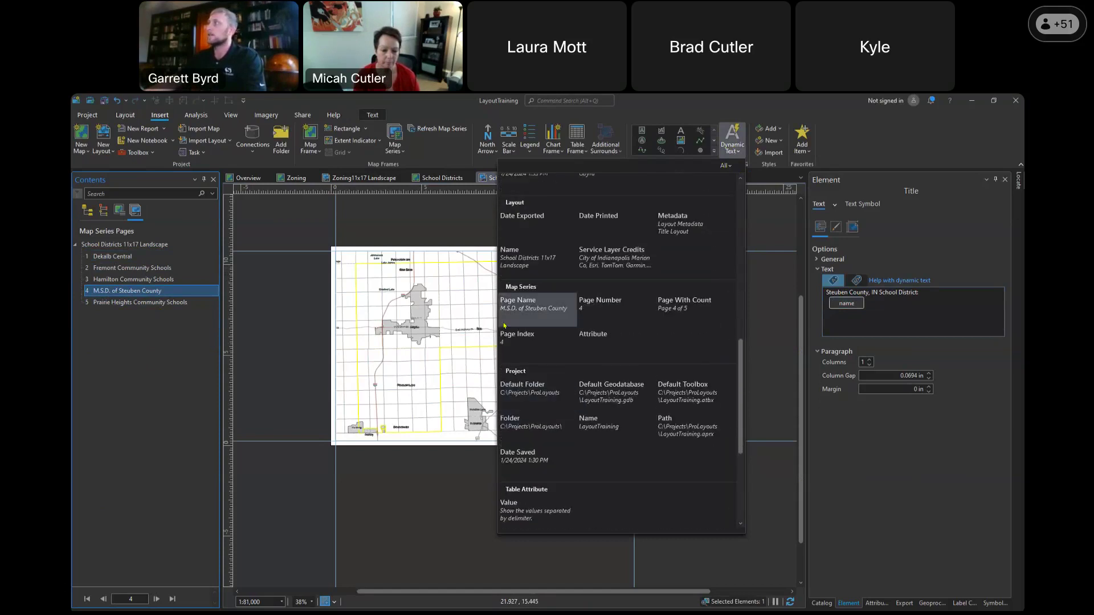
click(532, 309)
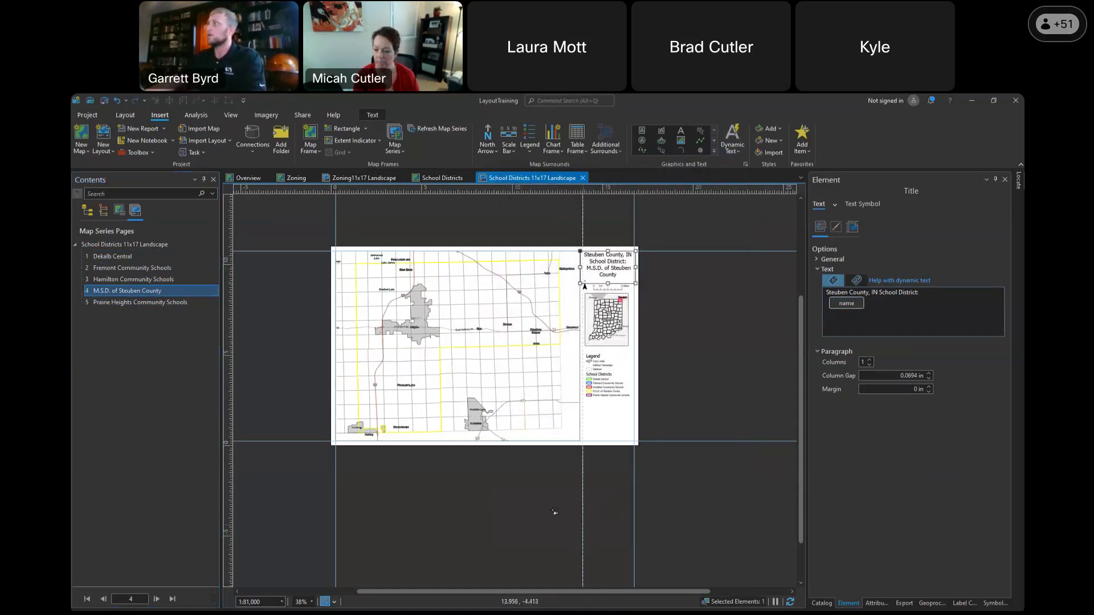
drag(602, 537, 600, 534)
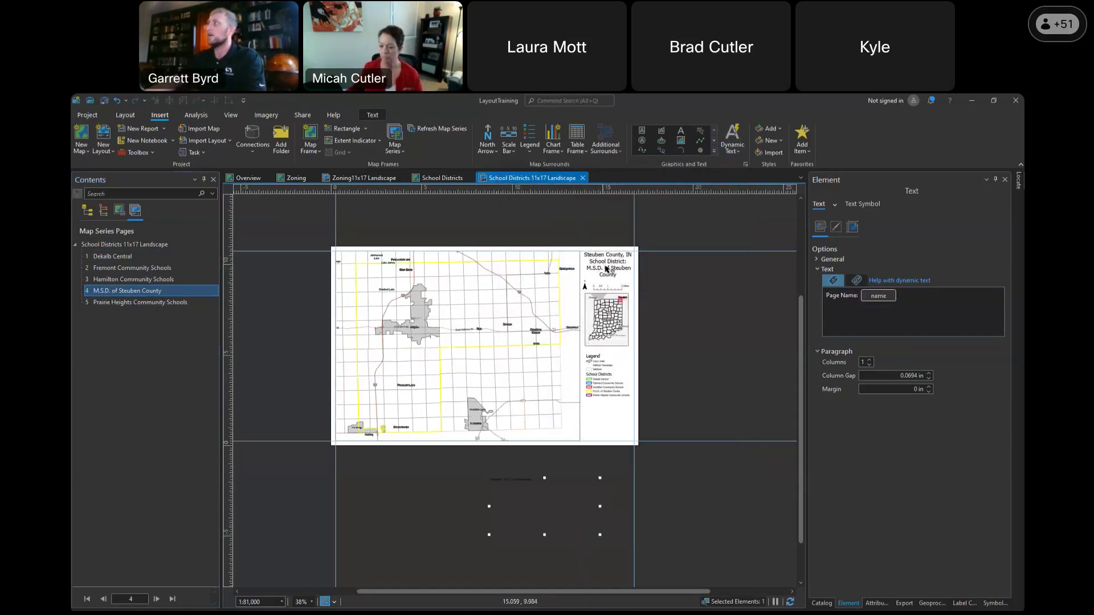
Copy the tag <dyn type="page" property="name"/> from the new Page Name text and close its dynamic text dialog
double_click(526, 496)
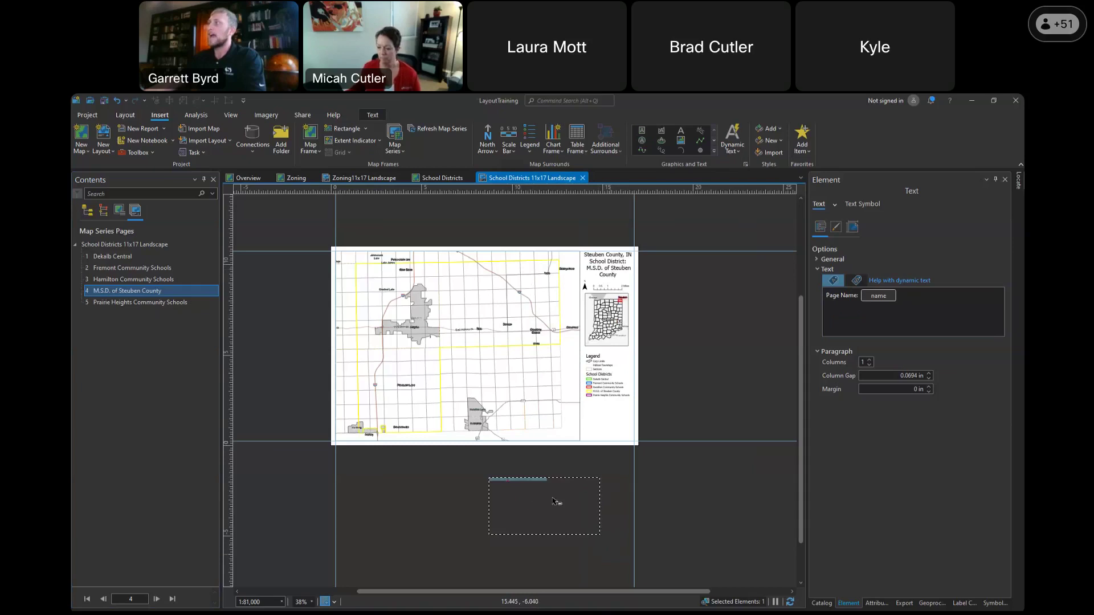
key(Escape)
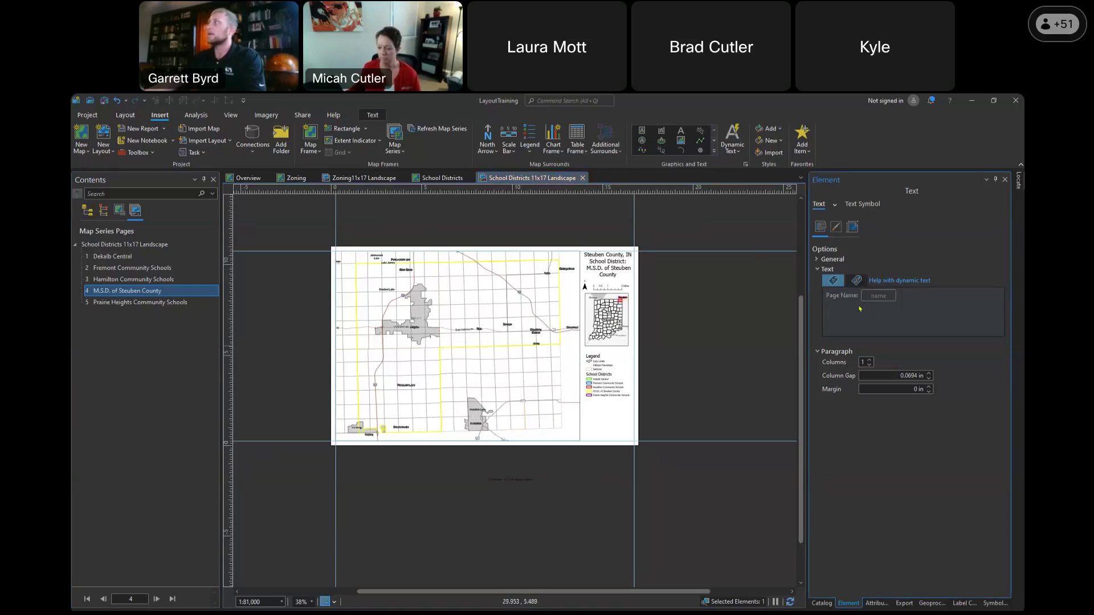
click(878, 295)
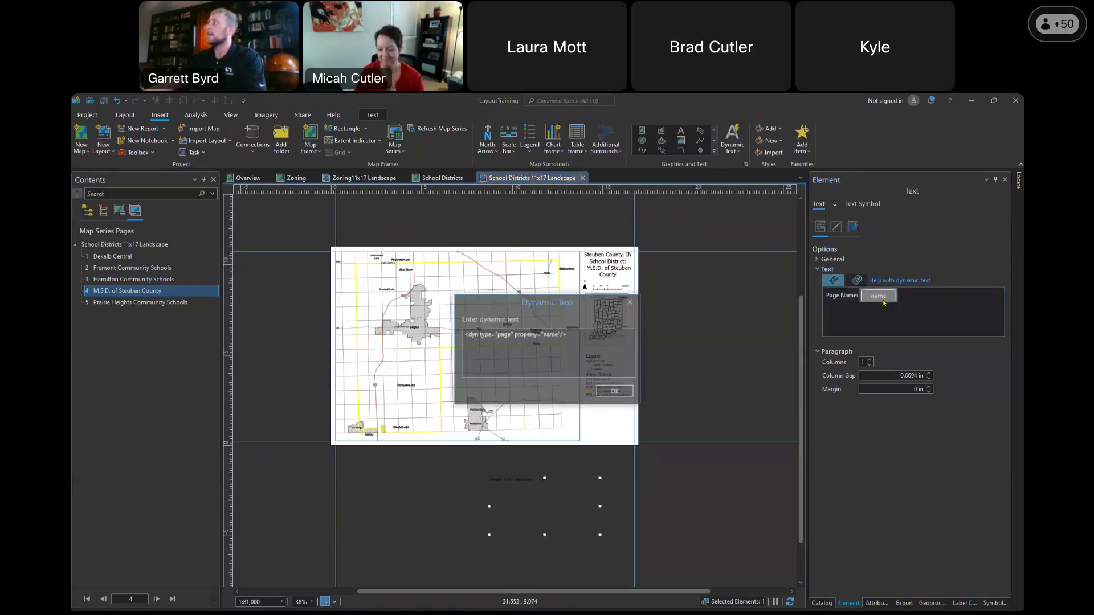
drag(560, 346, 456, 360)
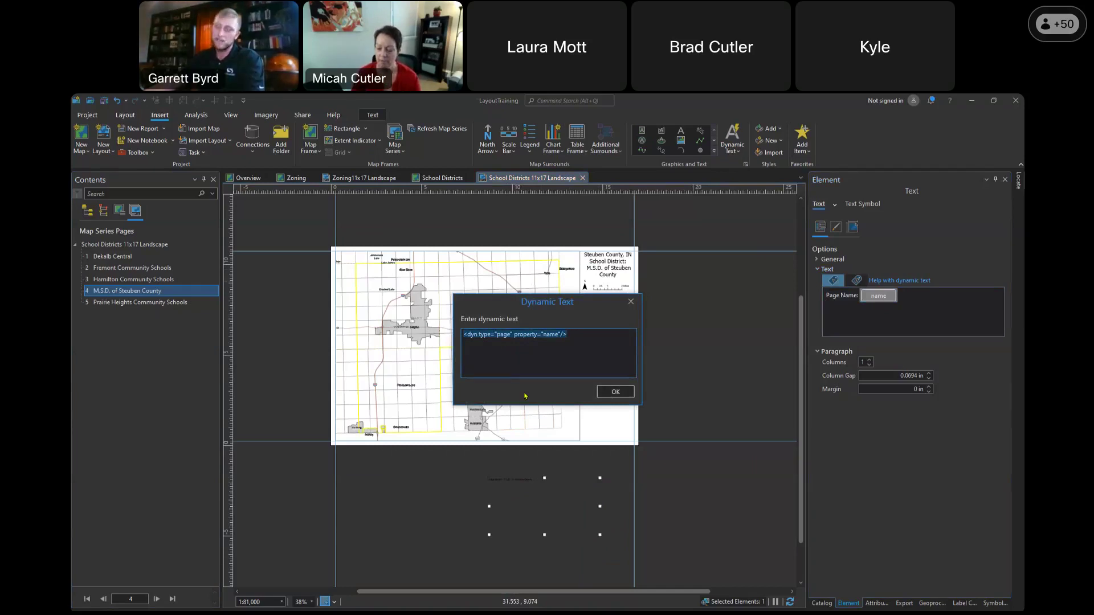
click(631, 301)
Paste the copied page name tag into the layout title after its existing name tag
click(613, 268)
click(891, 305)
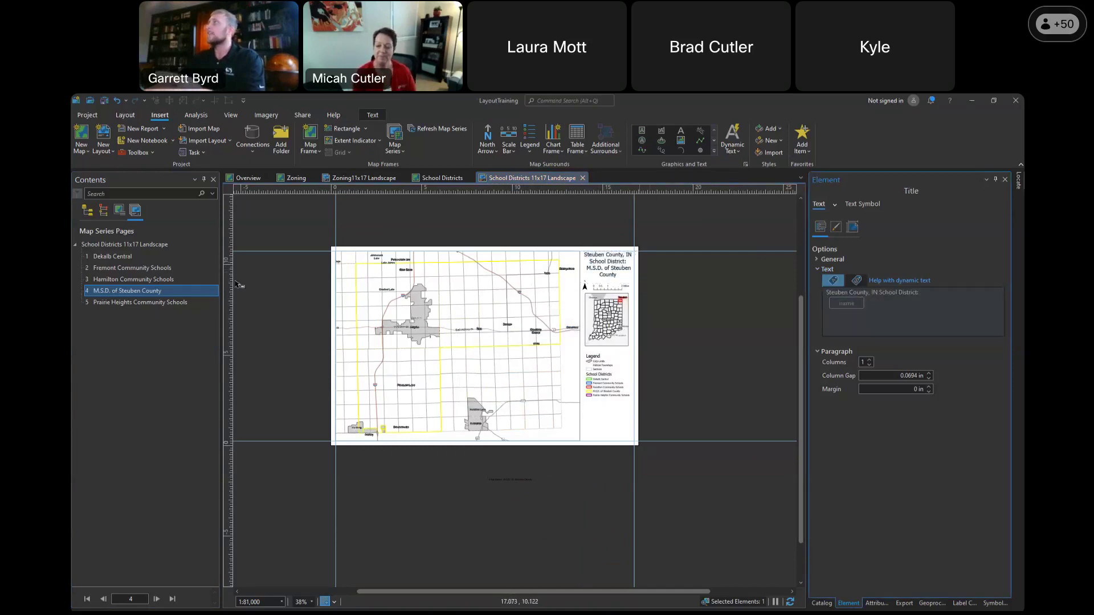
click(87, 210)
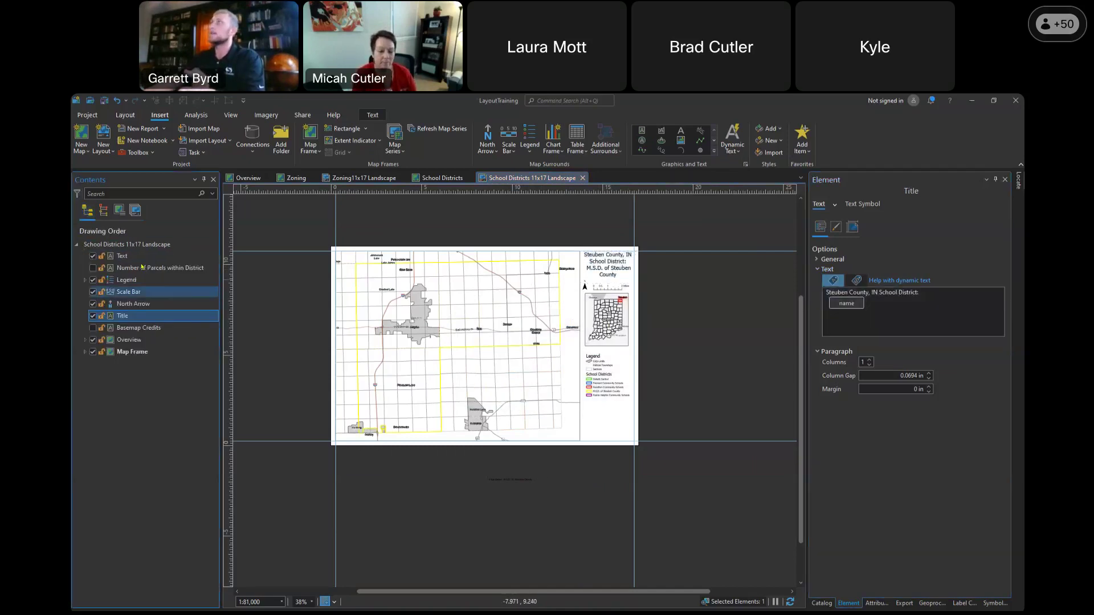
click(855, 306)
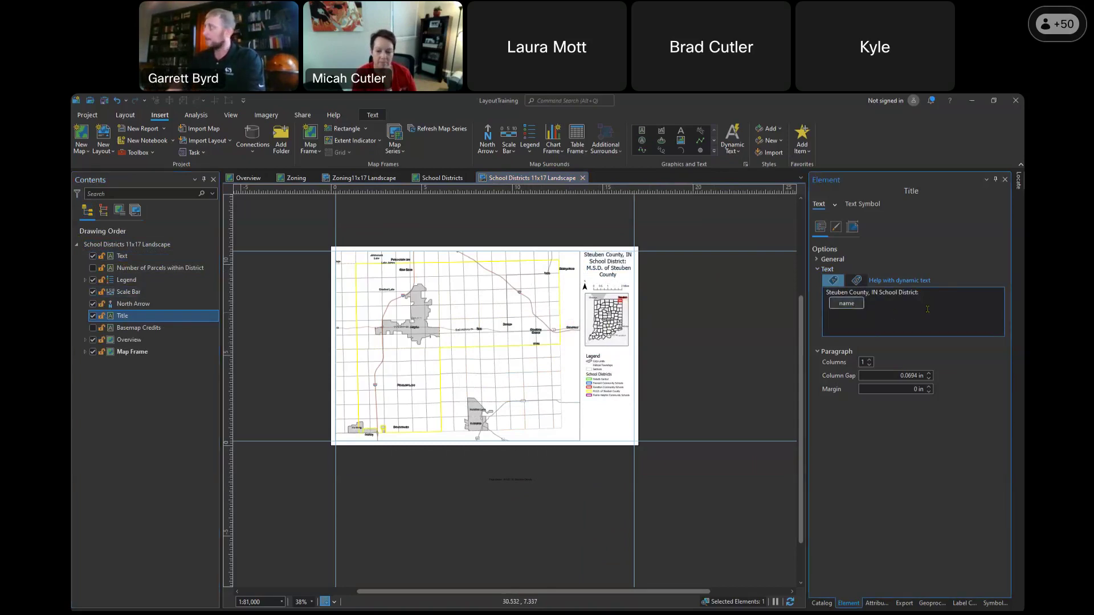
key(ctrl+v)
click(637, 285)
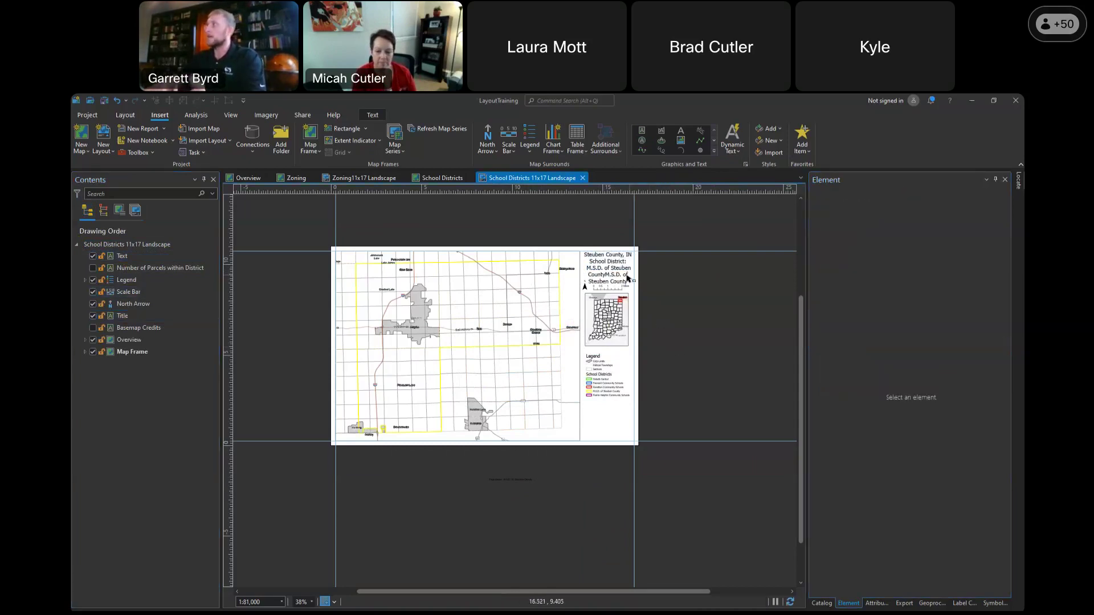
Remove the second name tag from the layout title and reselect the title
click(610, 277)
click(917, 309)
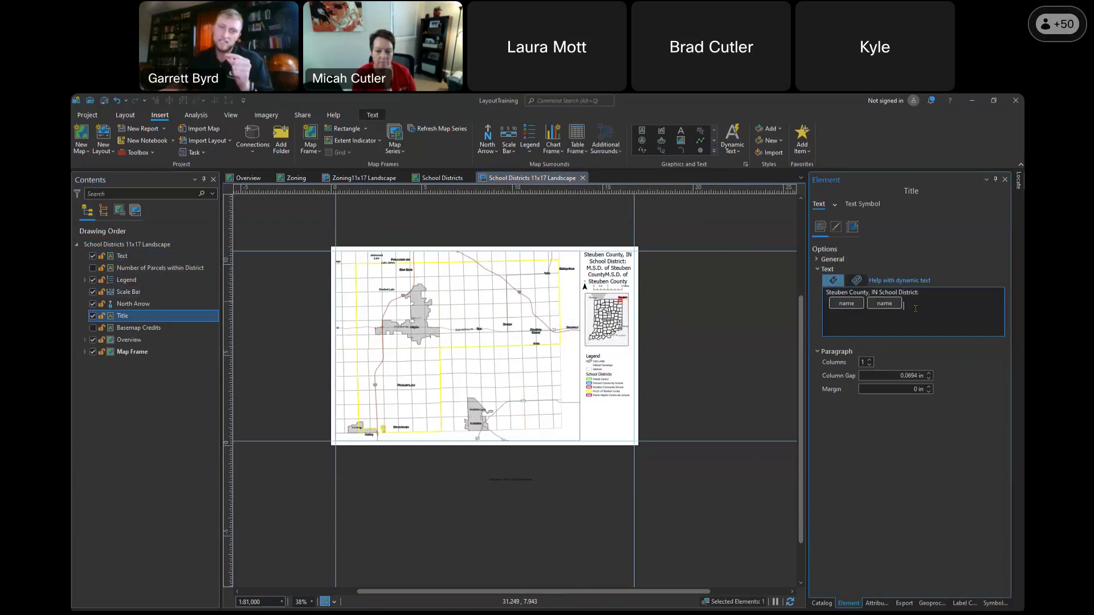
key(BackSpace)
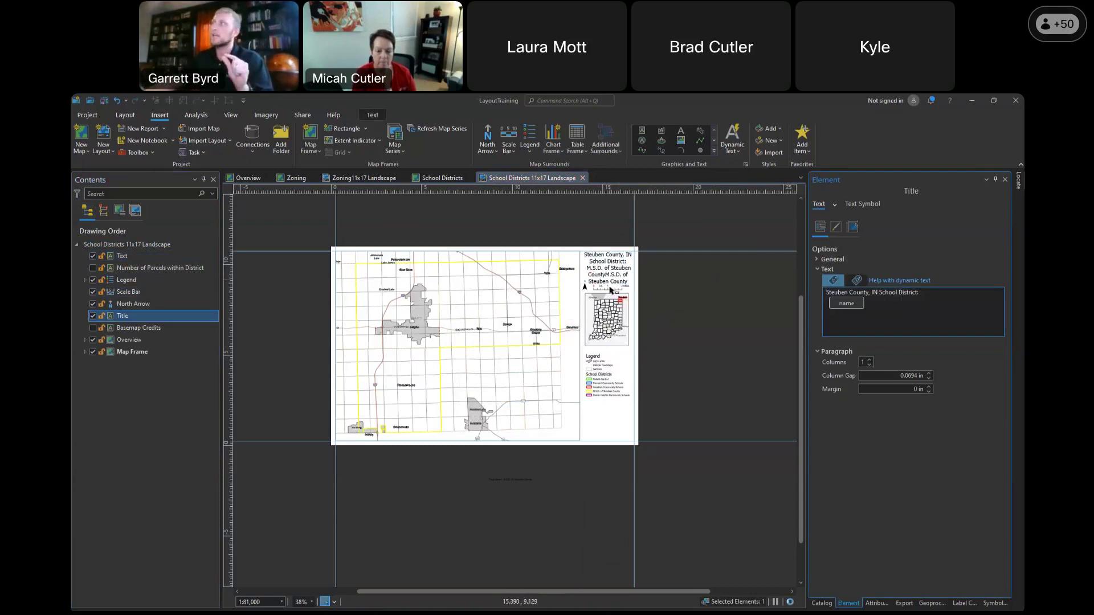
click(711, 315)
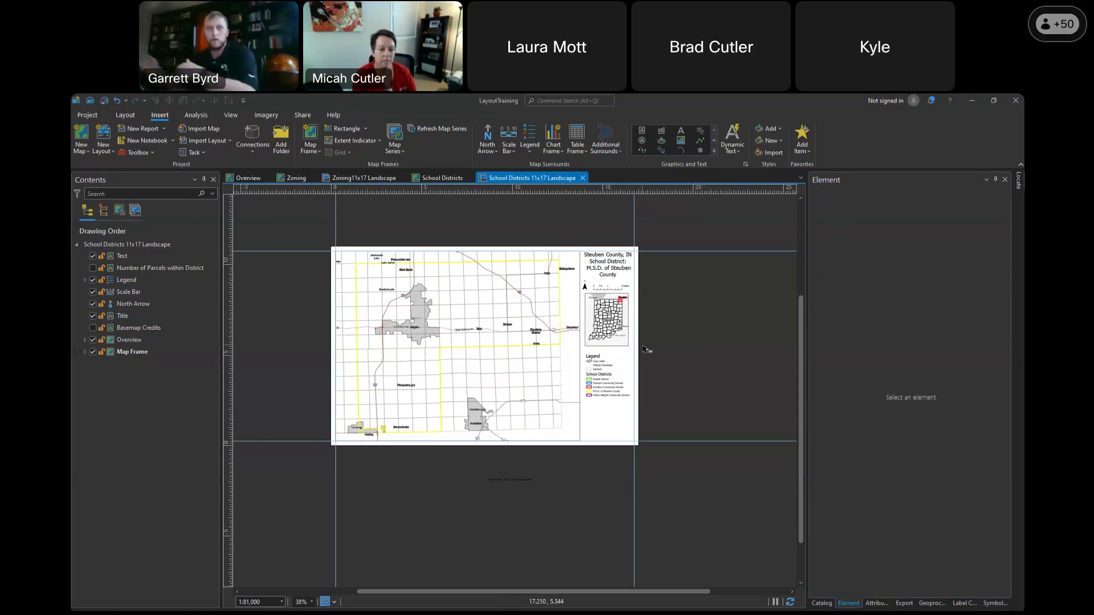
click(612, 269)
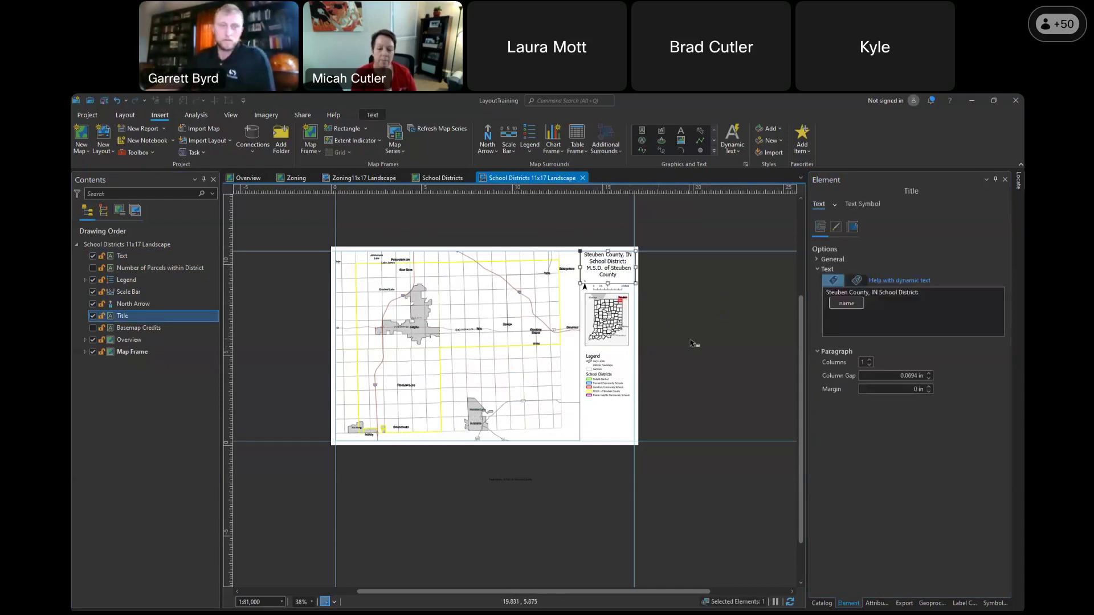
Examine the dynamic tag behind the name element in the layout title and close its dialog
click(878, 318)
click(853, 304)
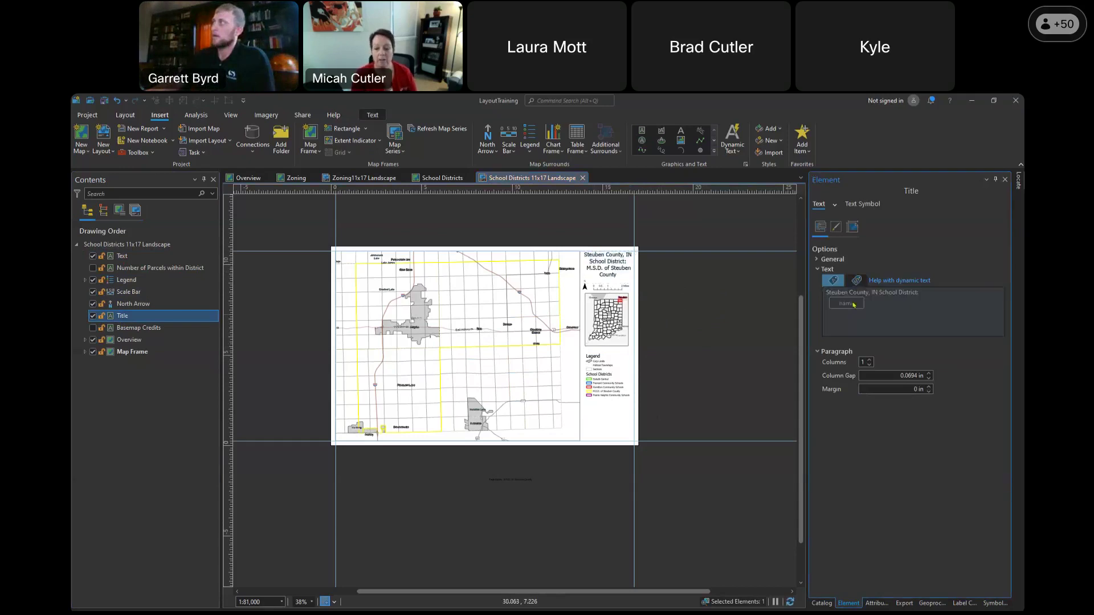
double_click(854, 305)
drag(600, 336, 487, 338)
click(551, 335)
double_click(551, 335)
click(537, 335)
click(512, 349)
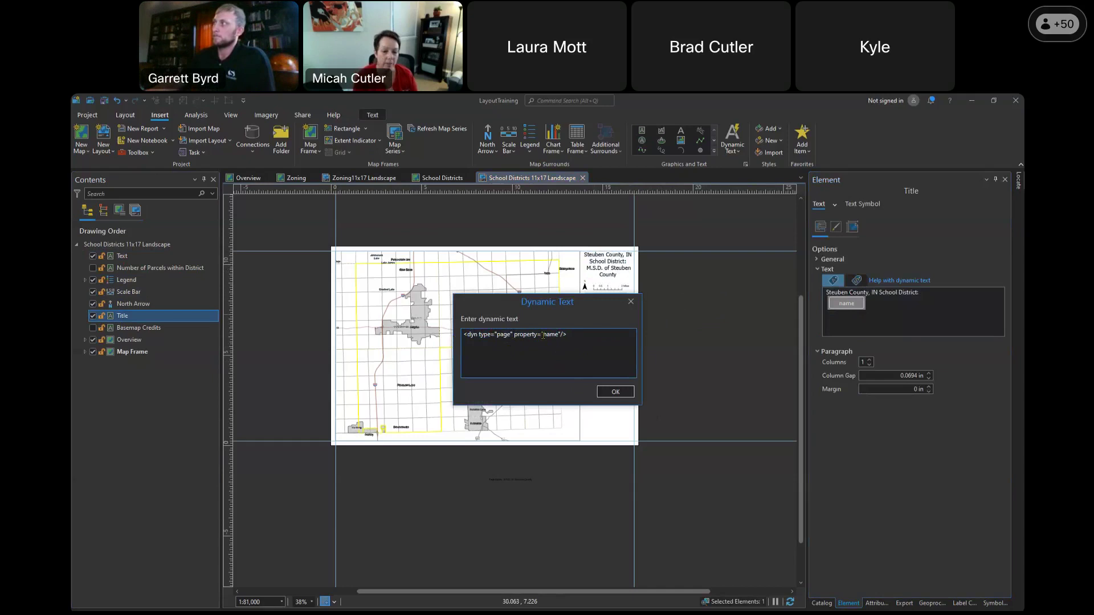
click(616, 392)
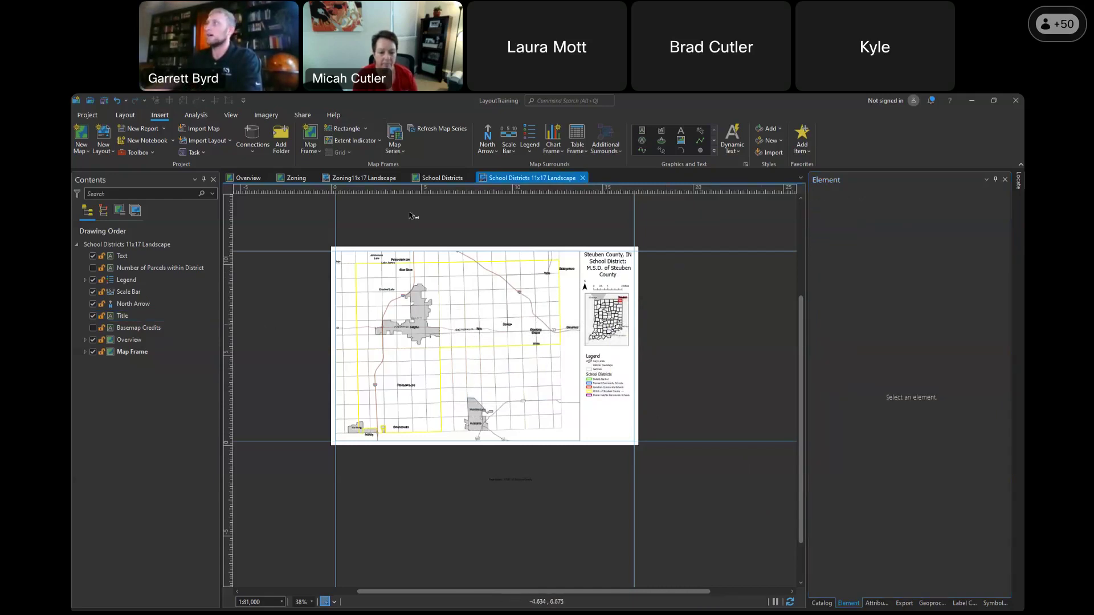
click(616, 319)
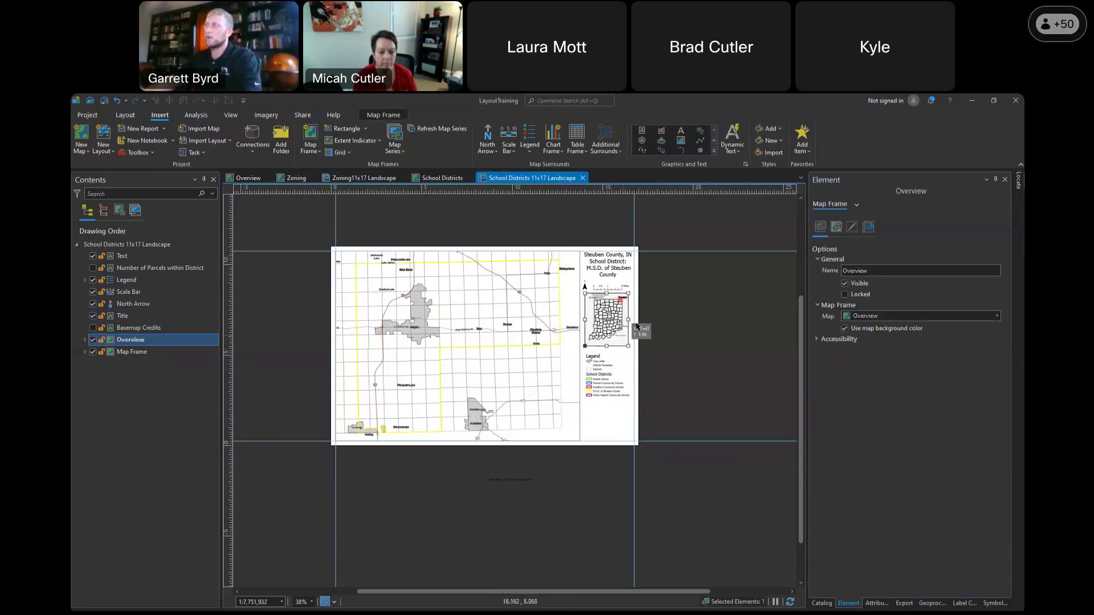
click(678, 307)
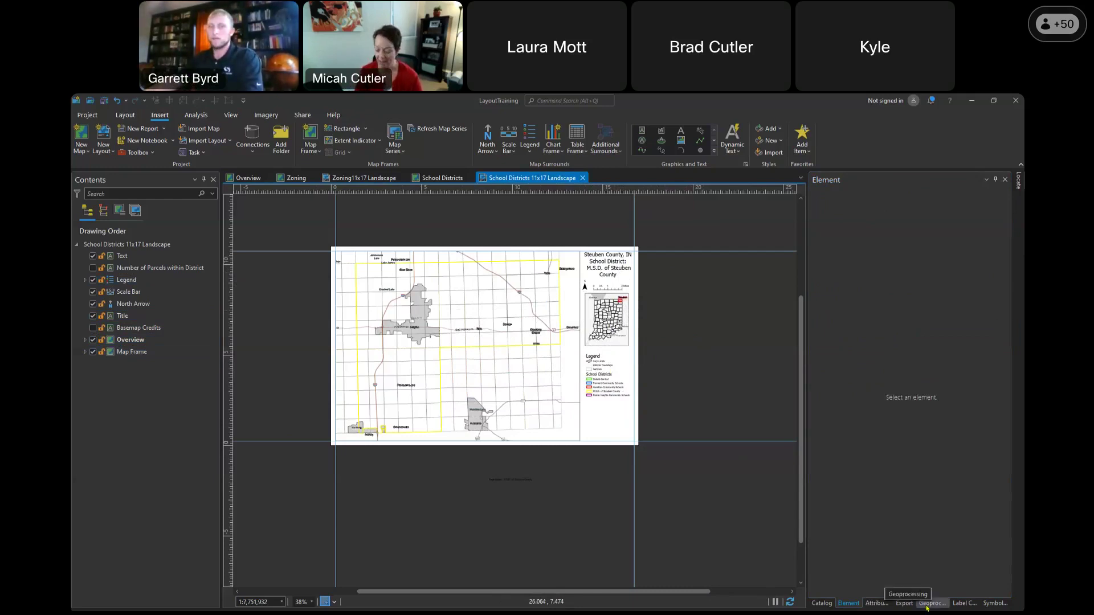
Show the PDF export settings for the School Districts 11x17 Landscape layout and narrow their pane to enlarge the layout view
click(904, 603)
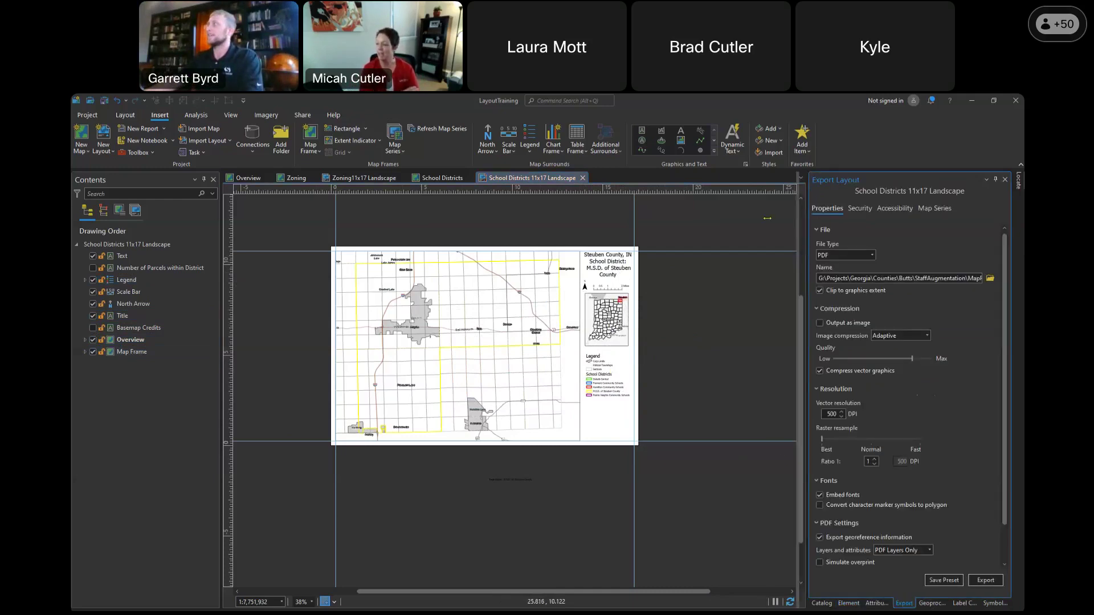
drag(805, 260, 769, 260)
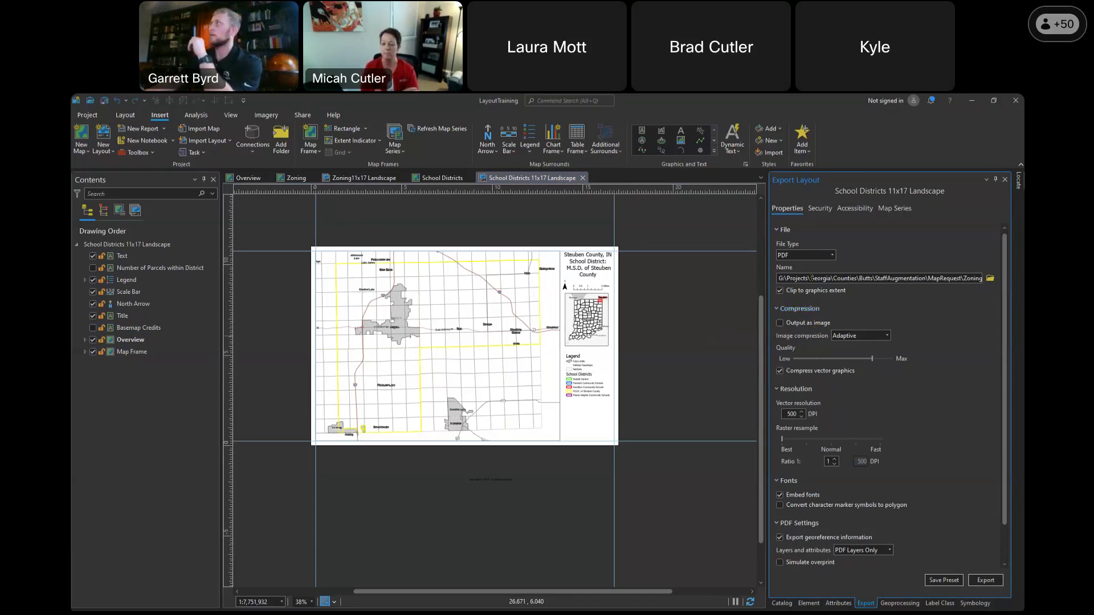
drag(768, 227, 850, 235)
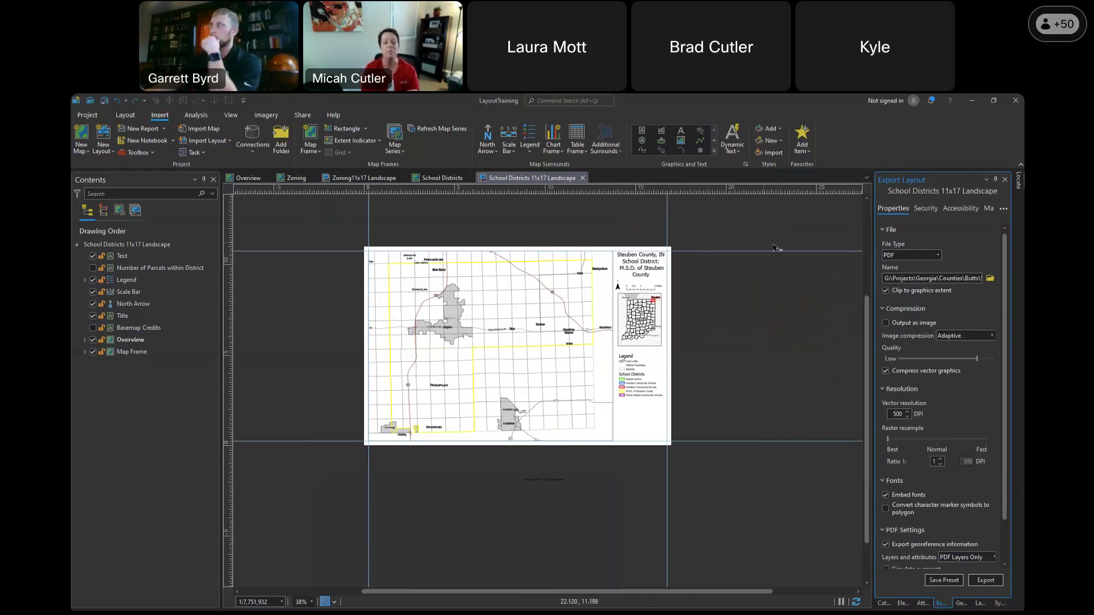
scroll(685, 376, up, 2)
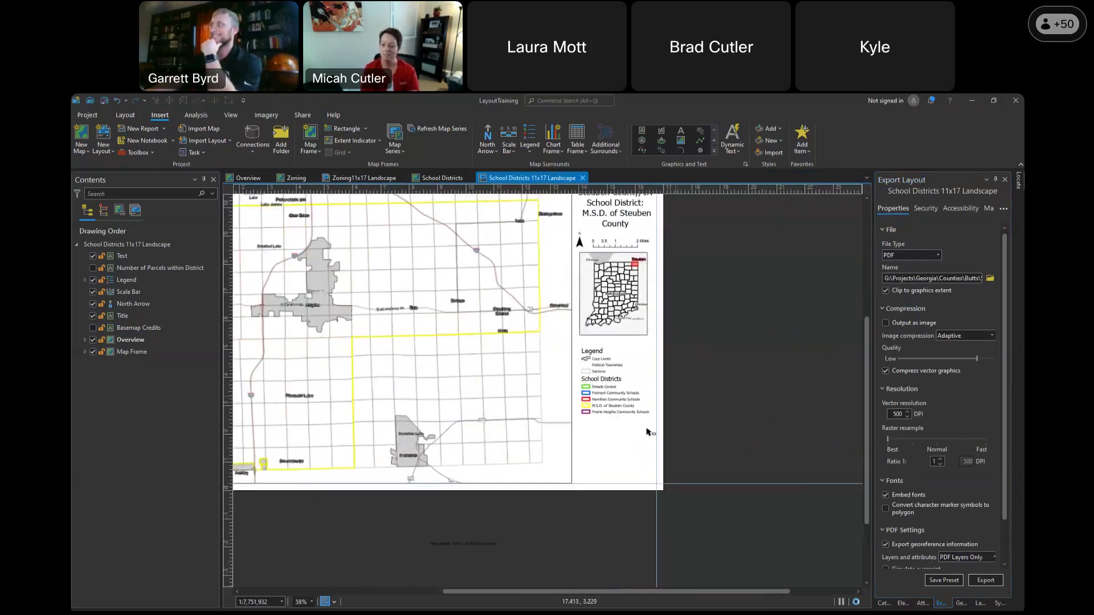
drag(678, 285, 692, 371)
scroll(693, 372, down, 2)
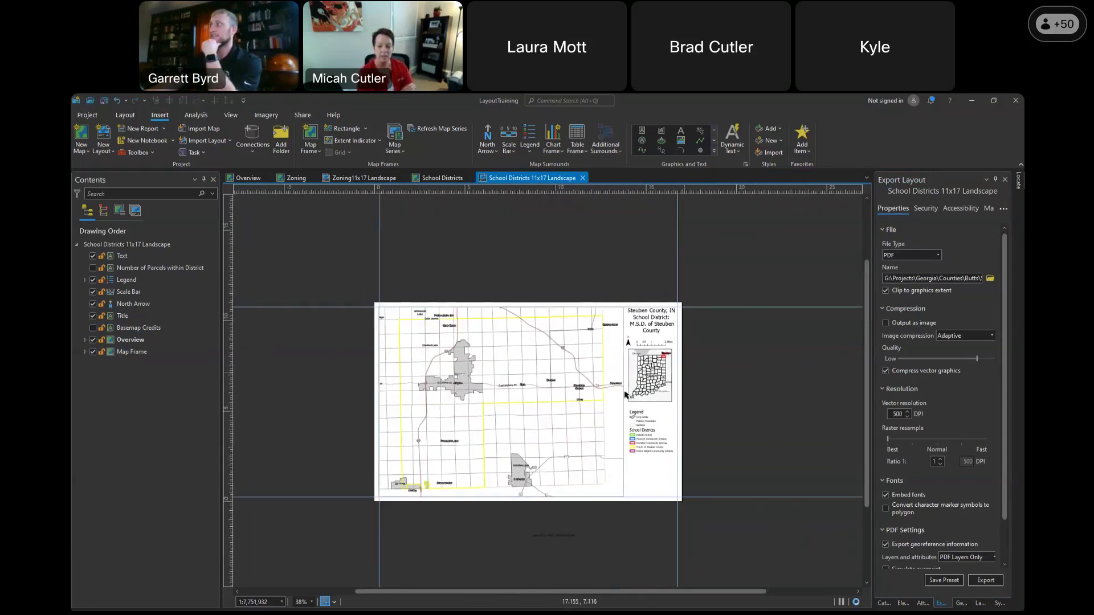
Look over the Zoning11x17 Landscape layout with the project catalog shown and its contents collapsed, and return to the School Districts 11x17 Landscape layout
click(360, 178)
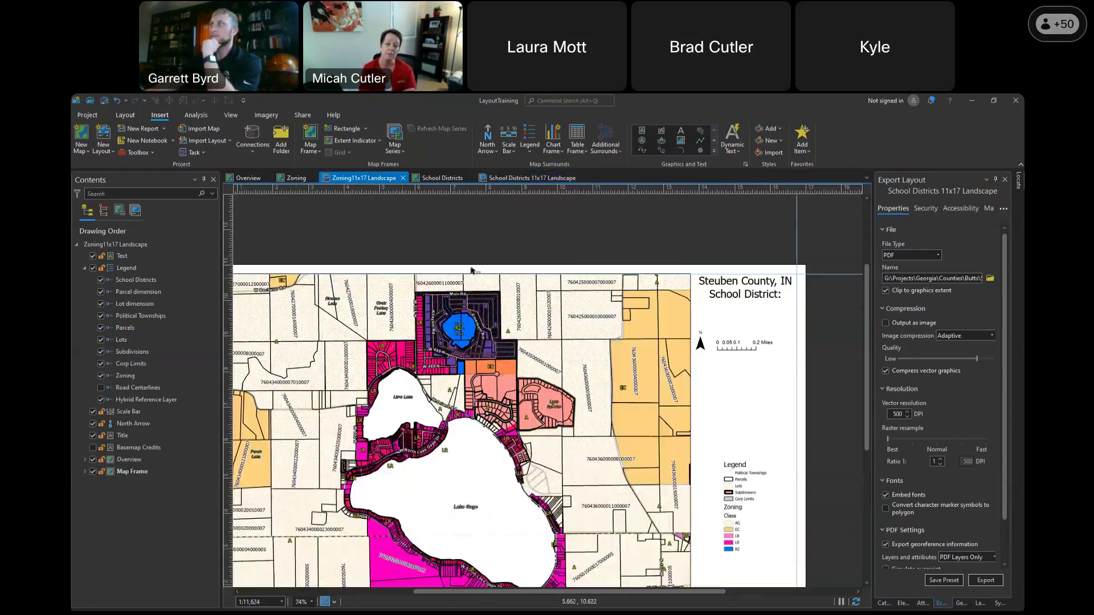
click(884, 603)
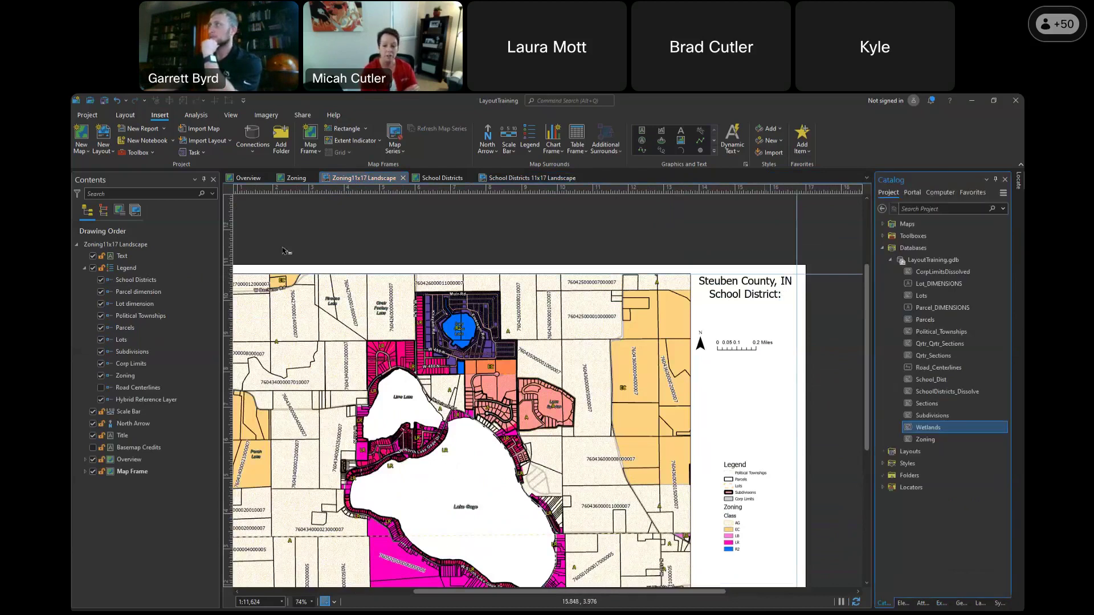
click(77, 243)
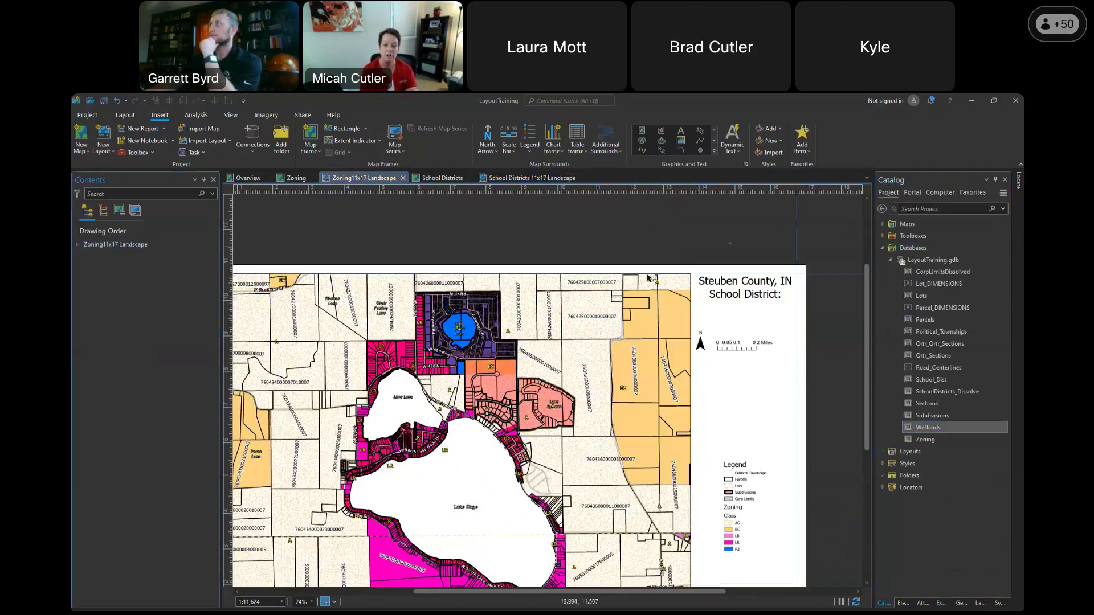
scroll(566, 432, down, 3)
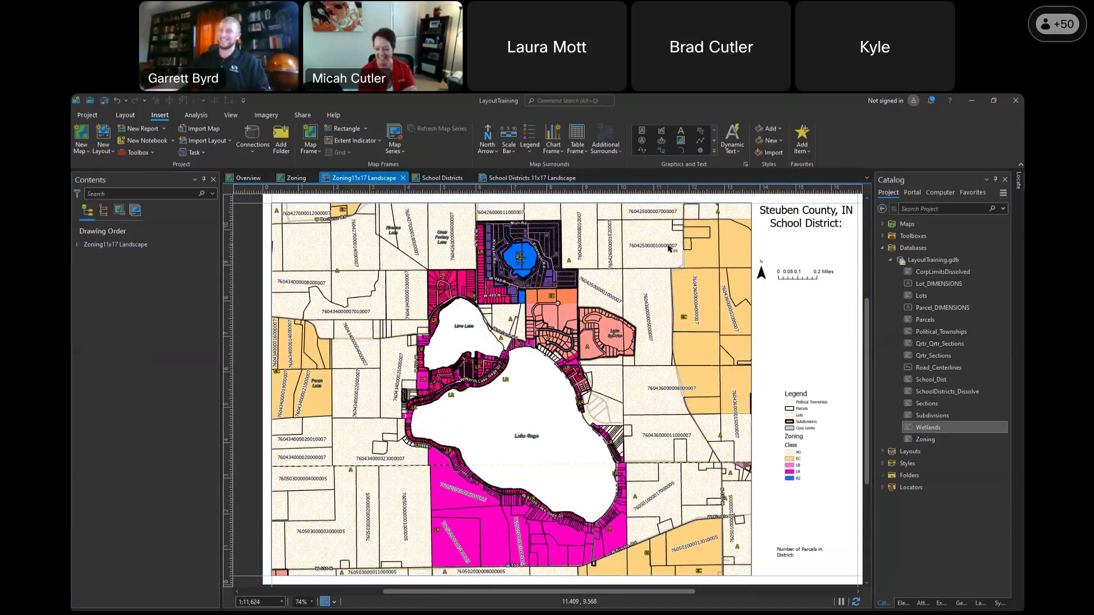
click(532, 177)
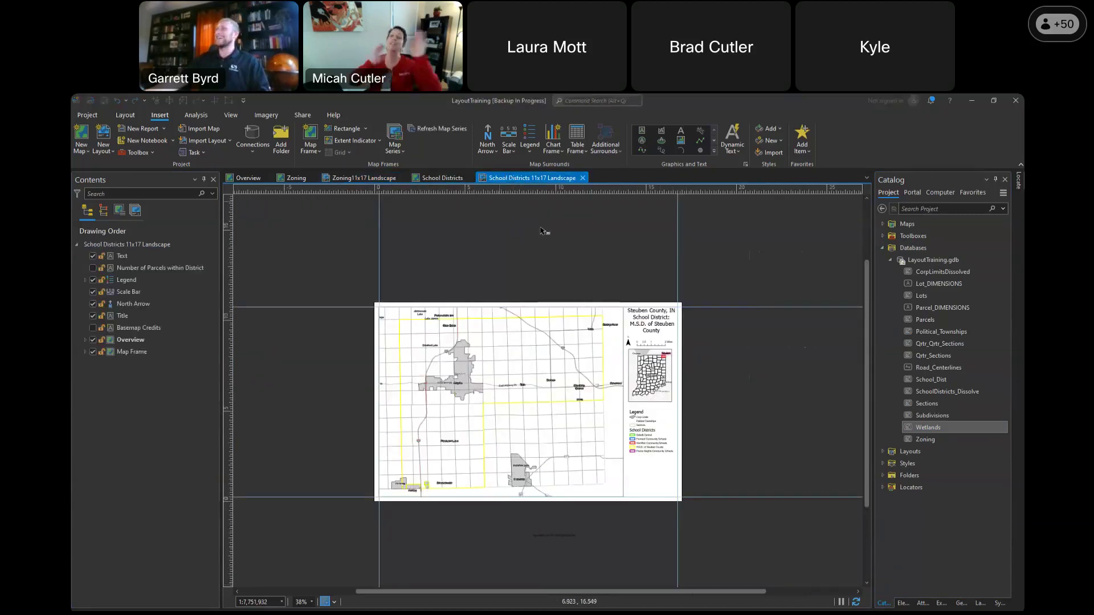